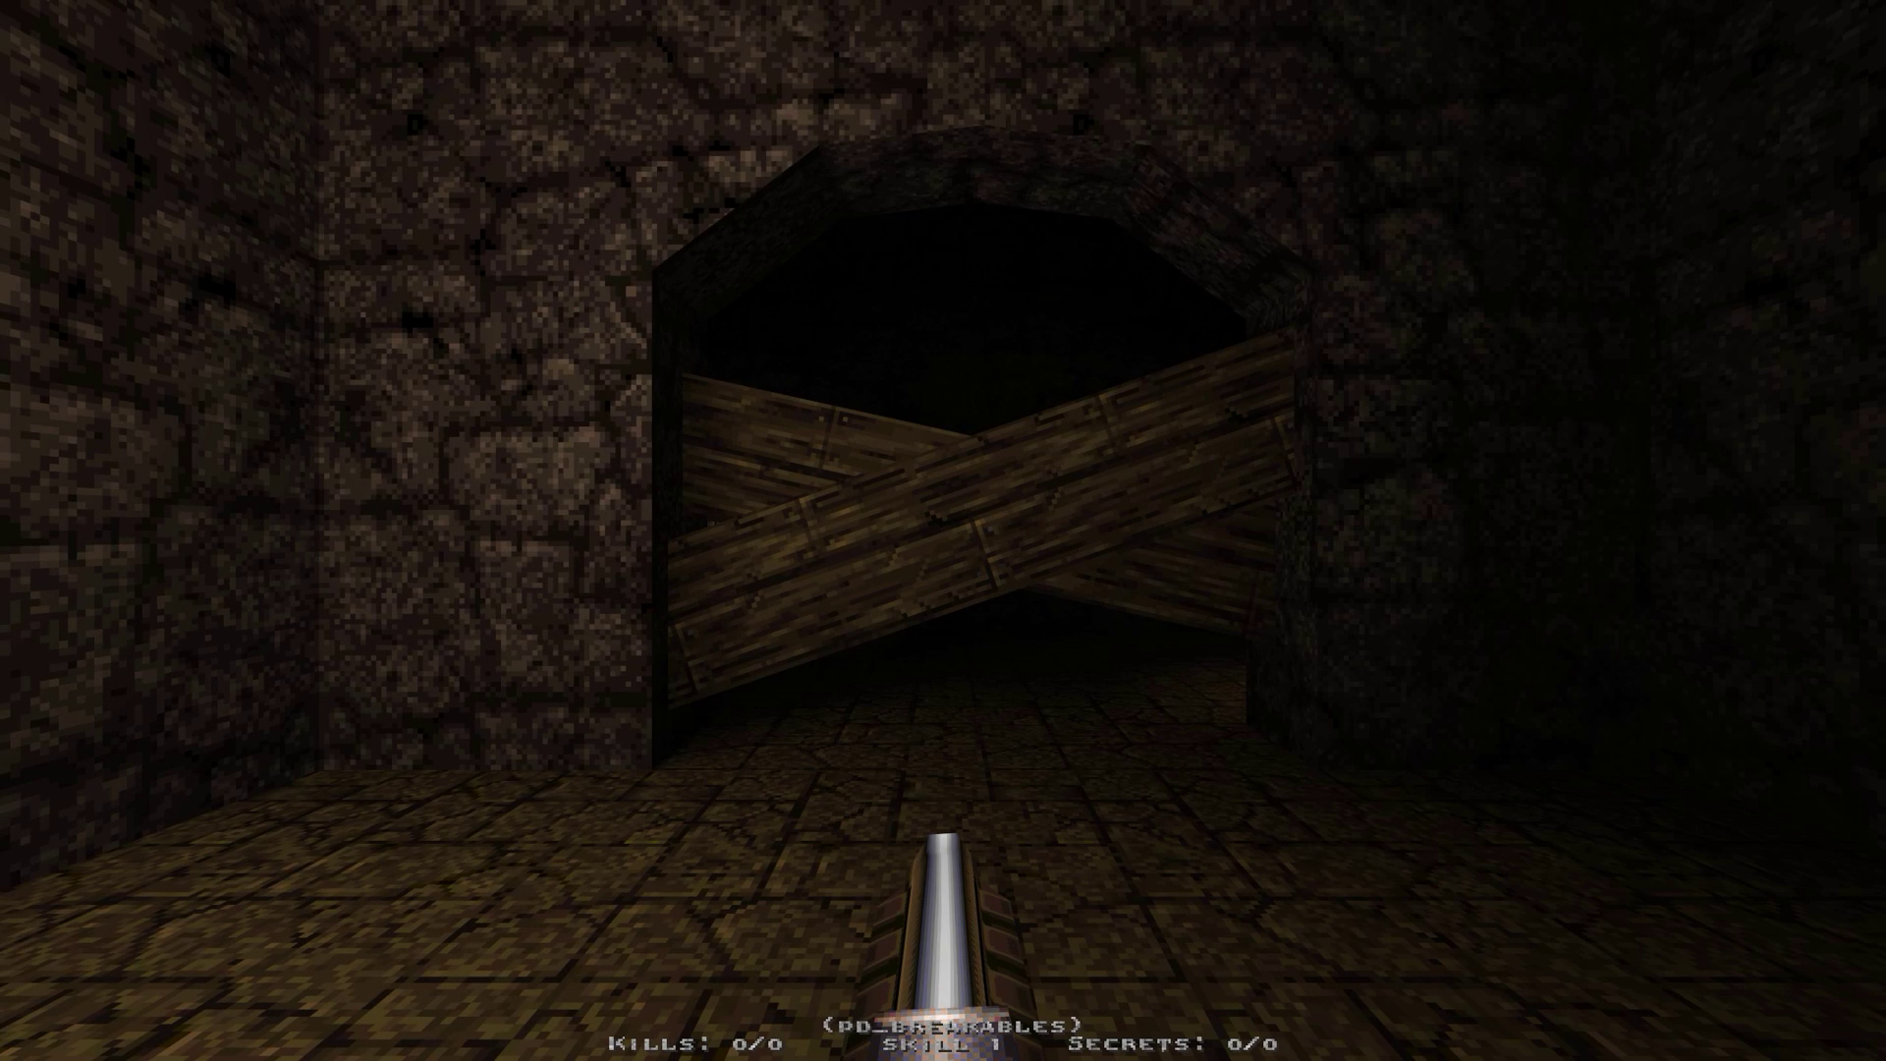
key(w)
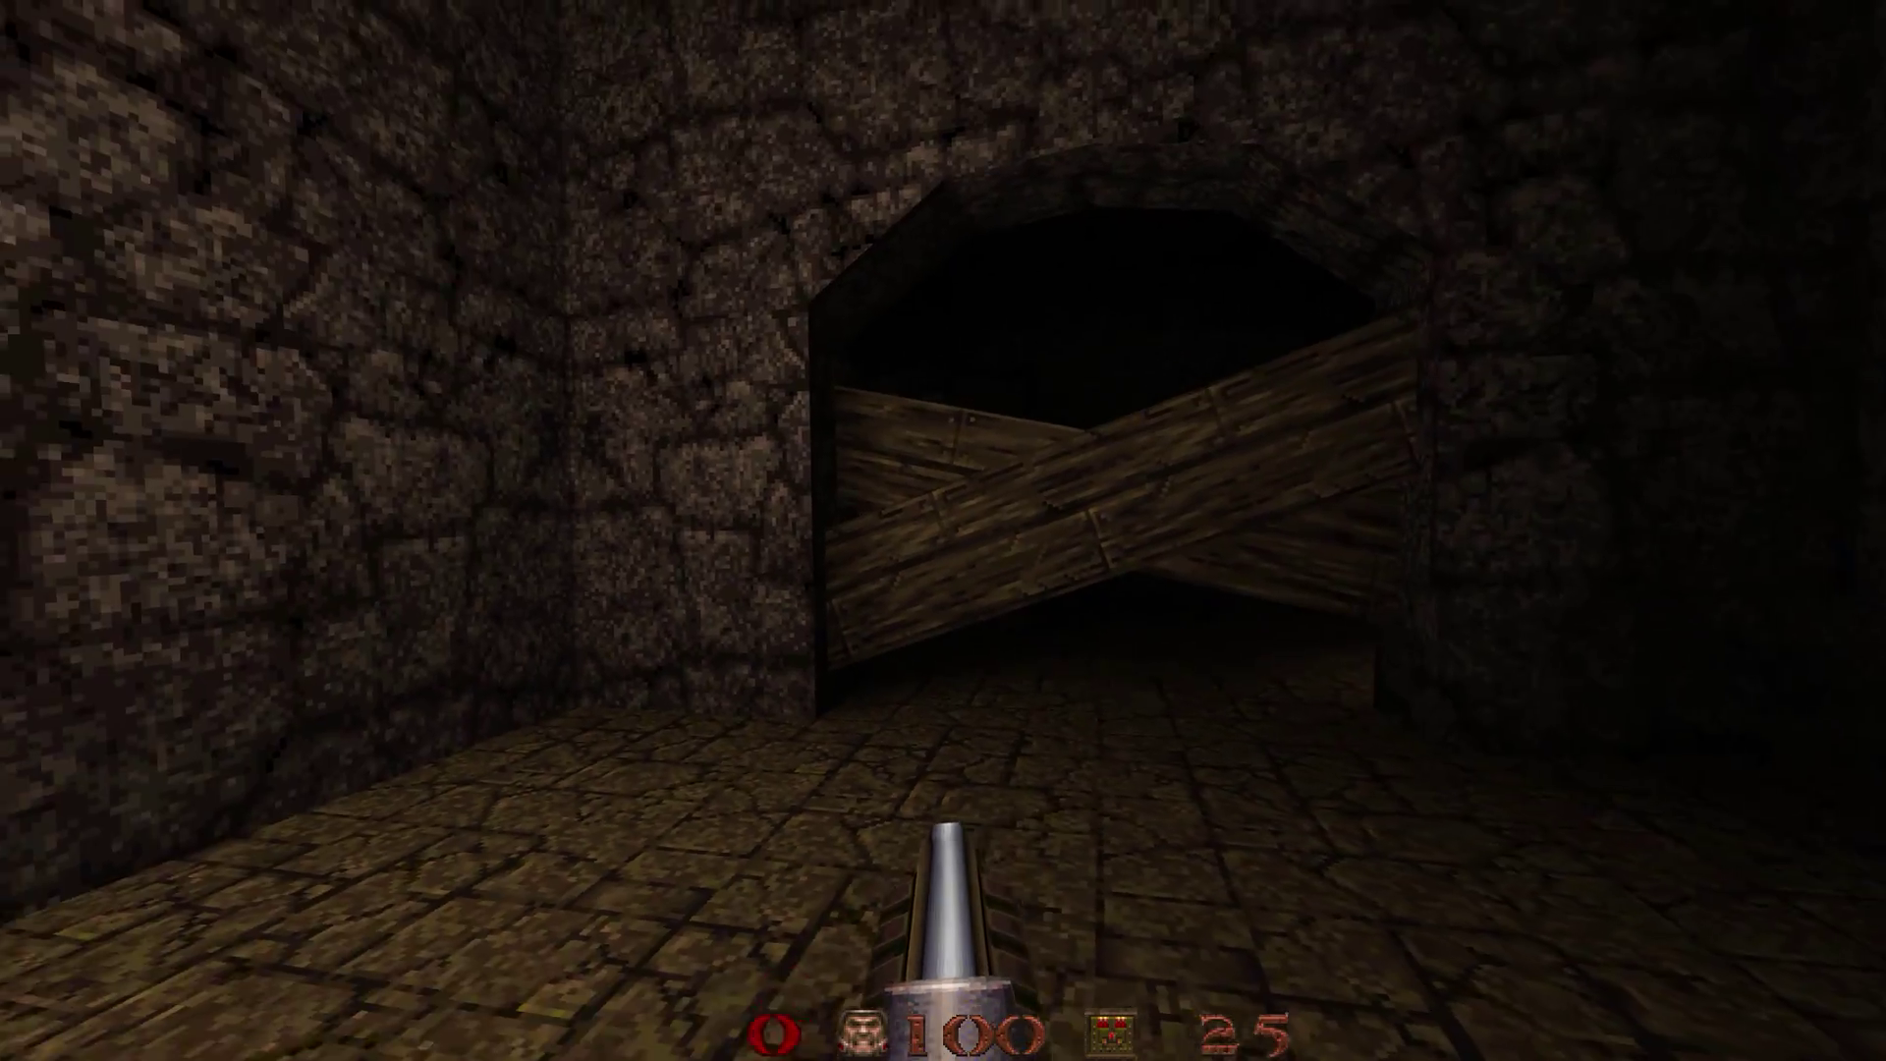
key(w)
key(1)
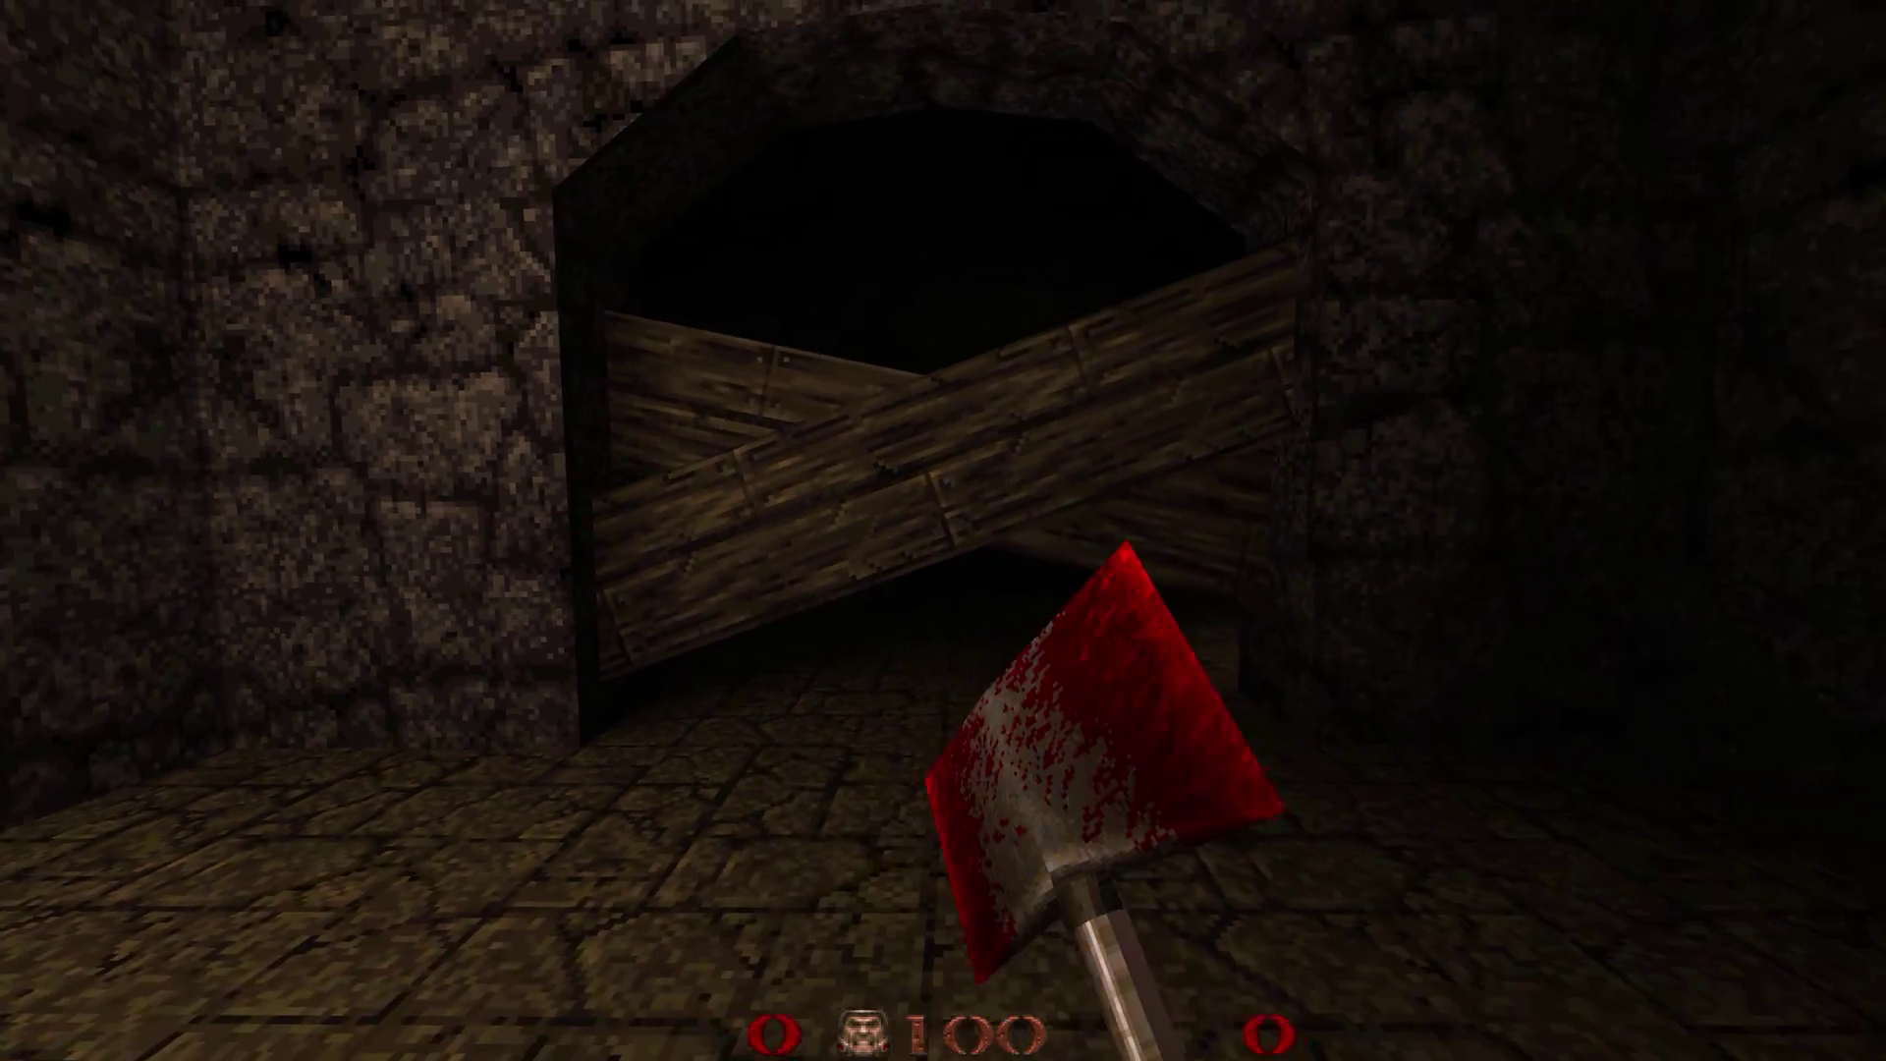
key(2)
key(w)
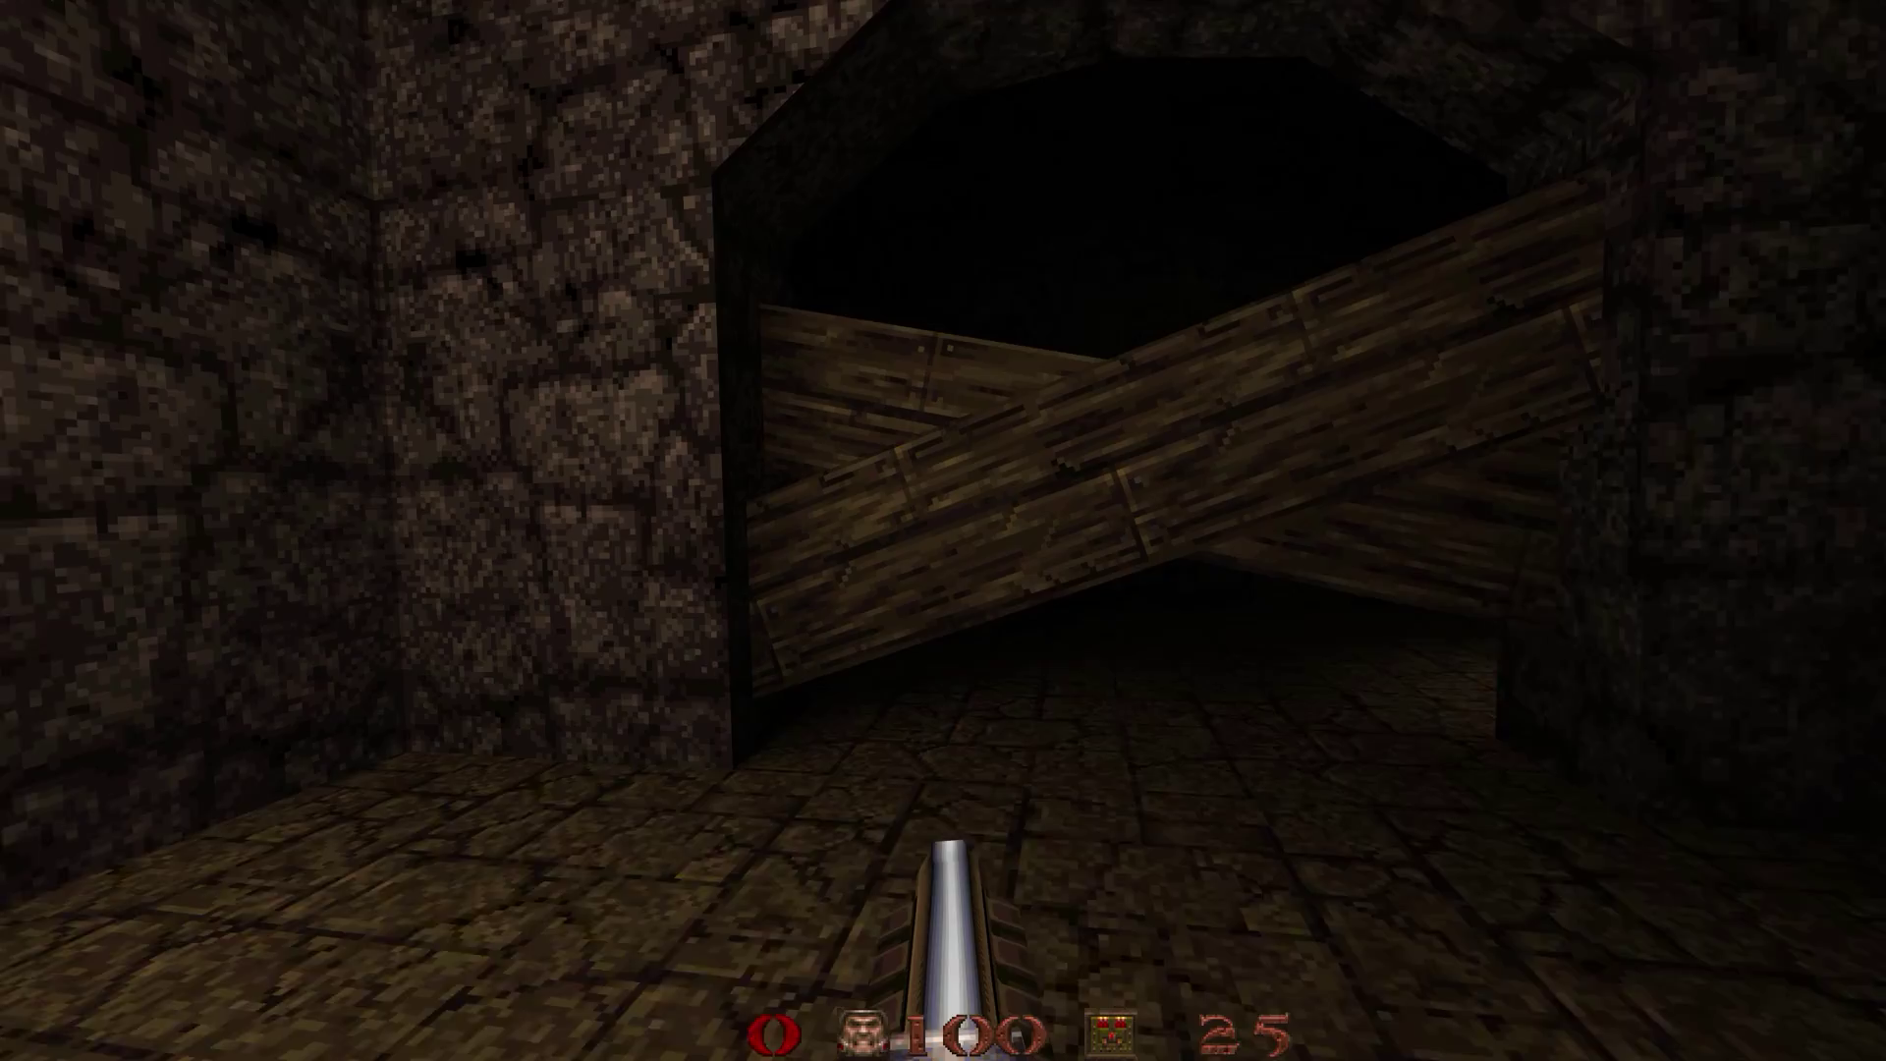
key(1)
key(w)
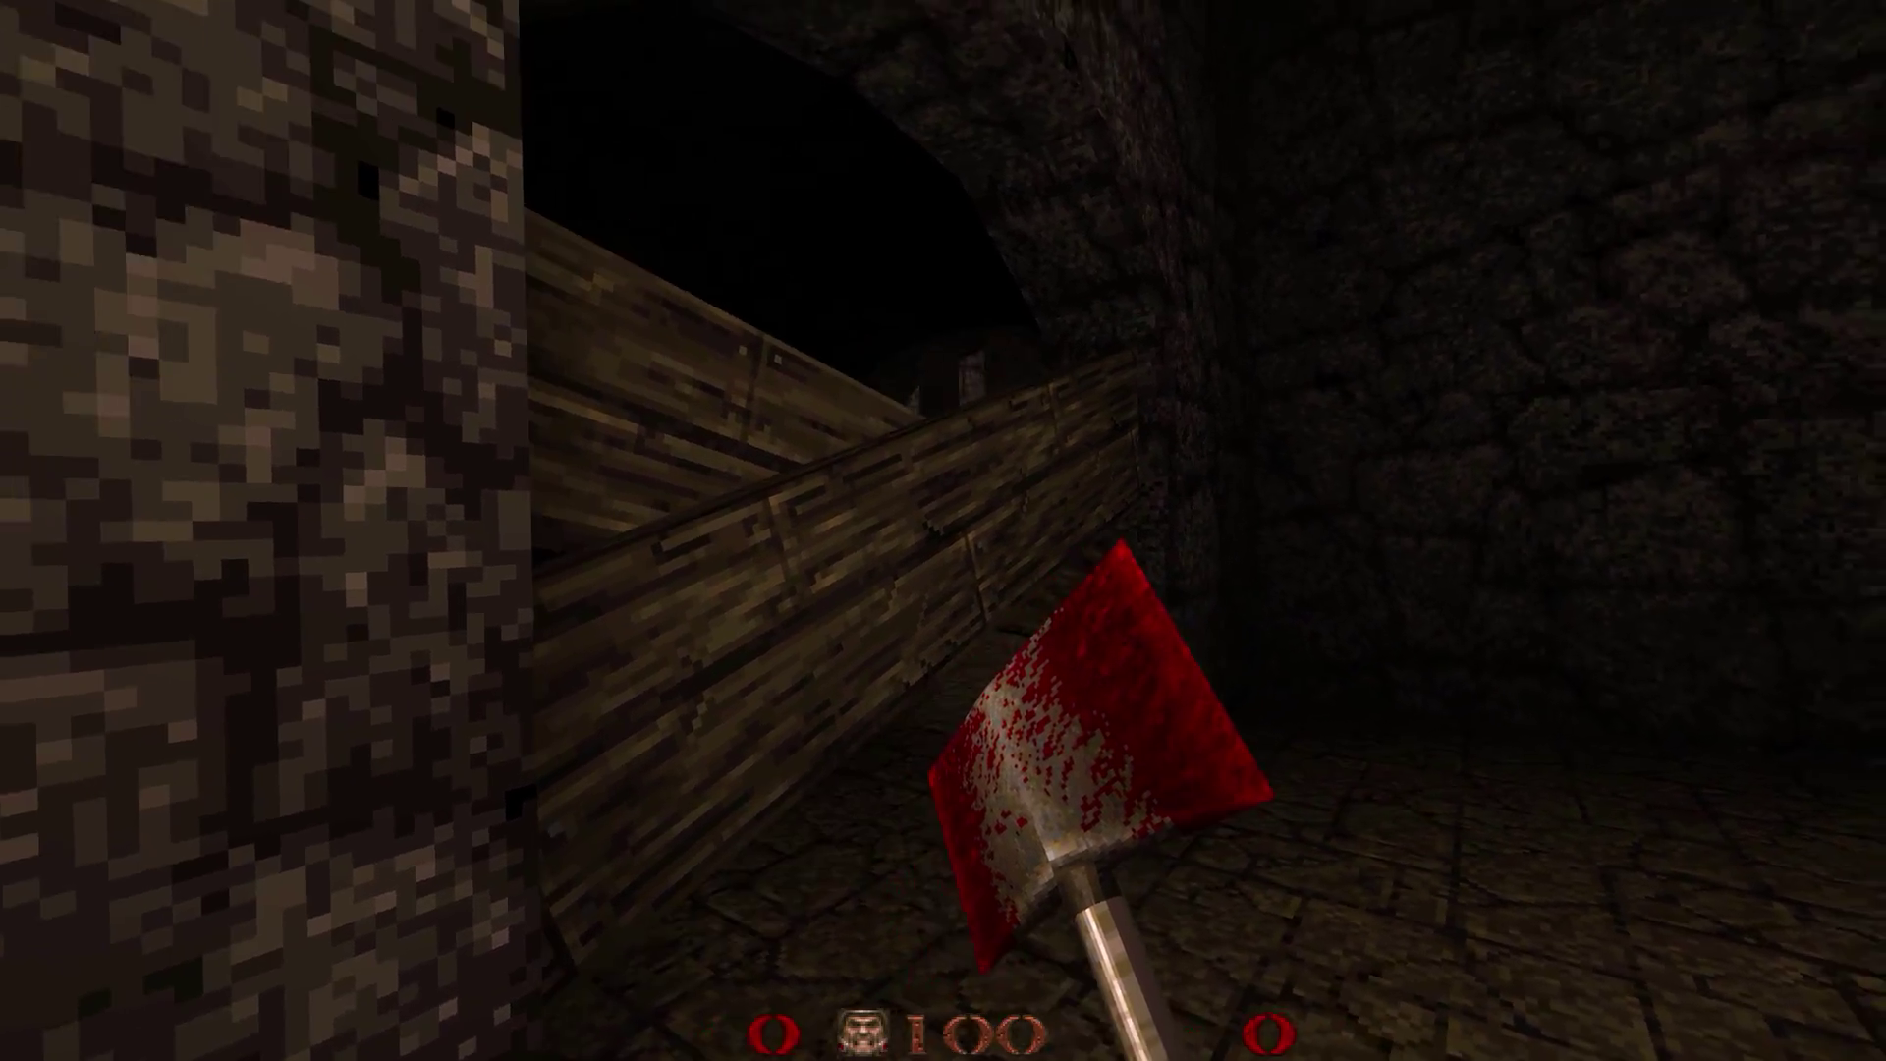
key(d)
key(s)
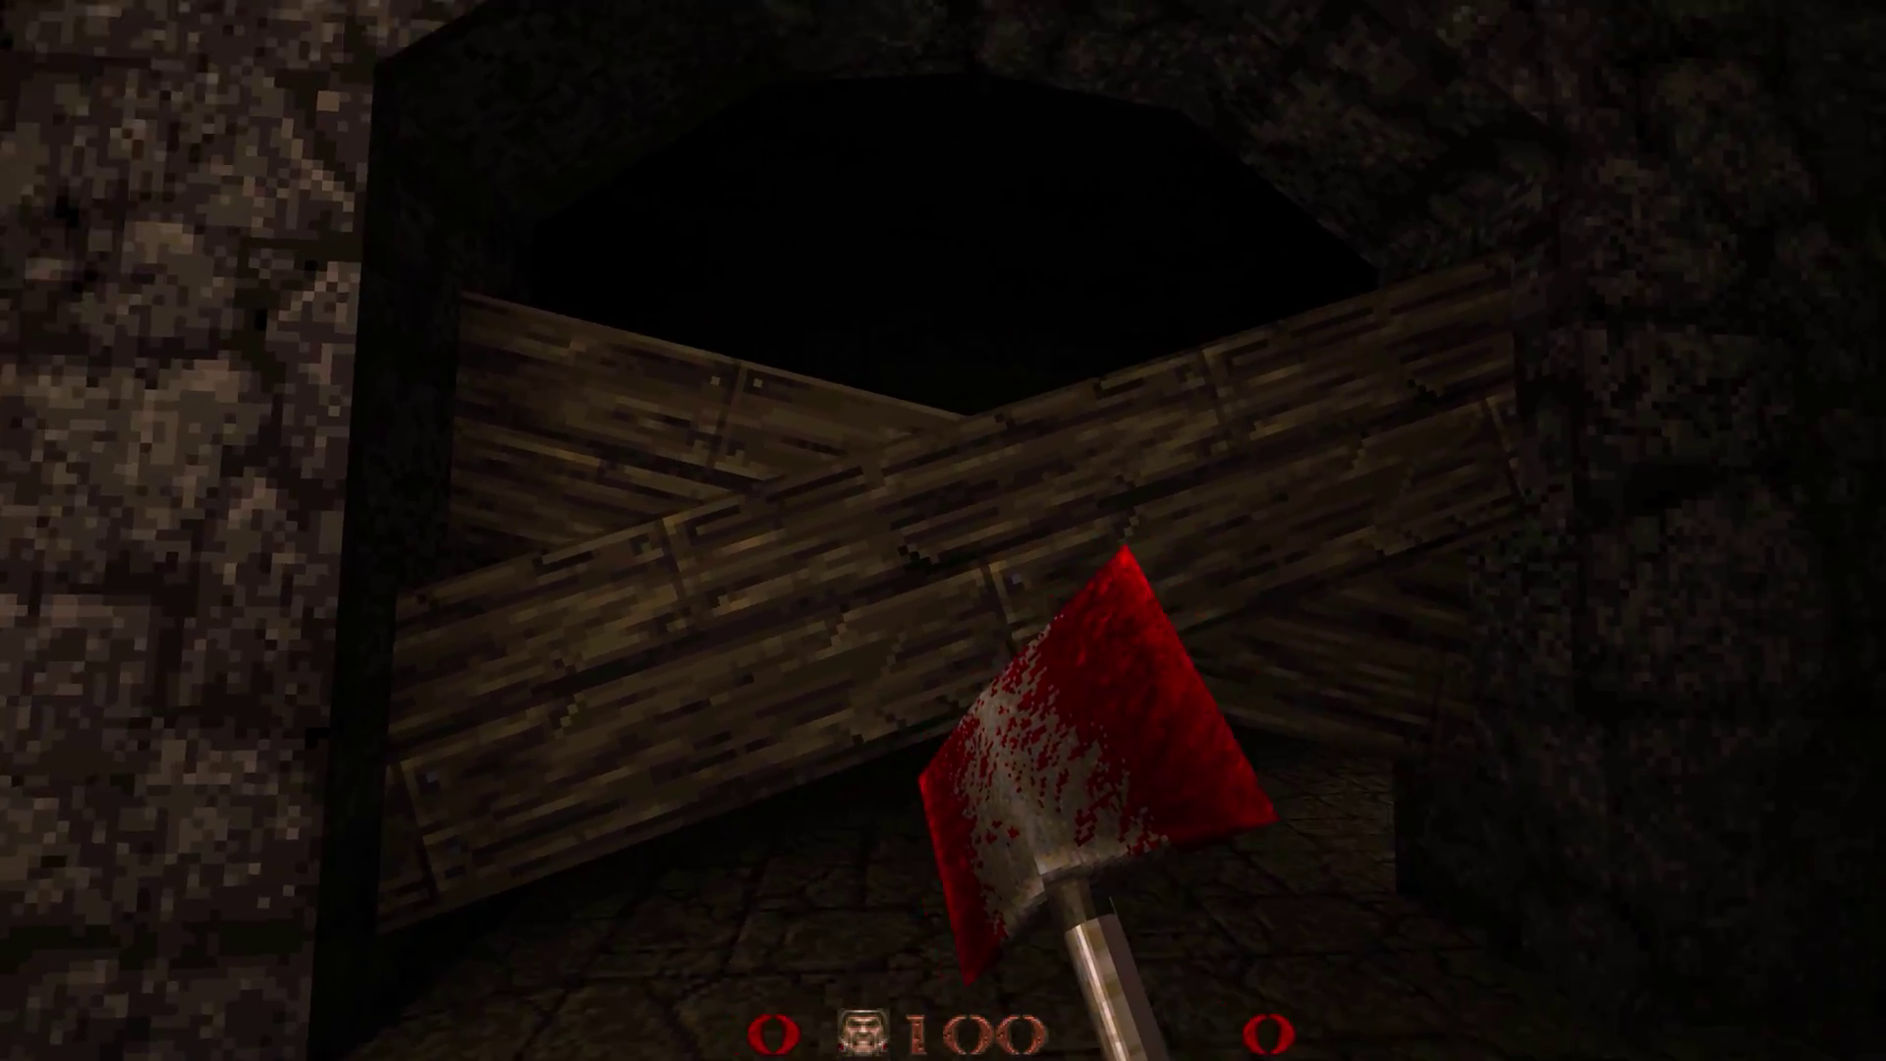
key(w)
key(s)
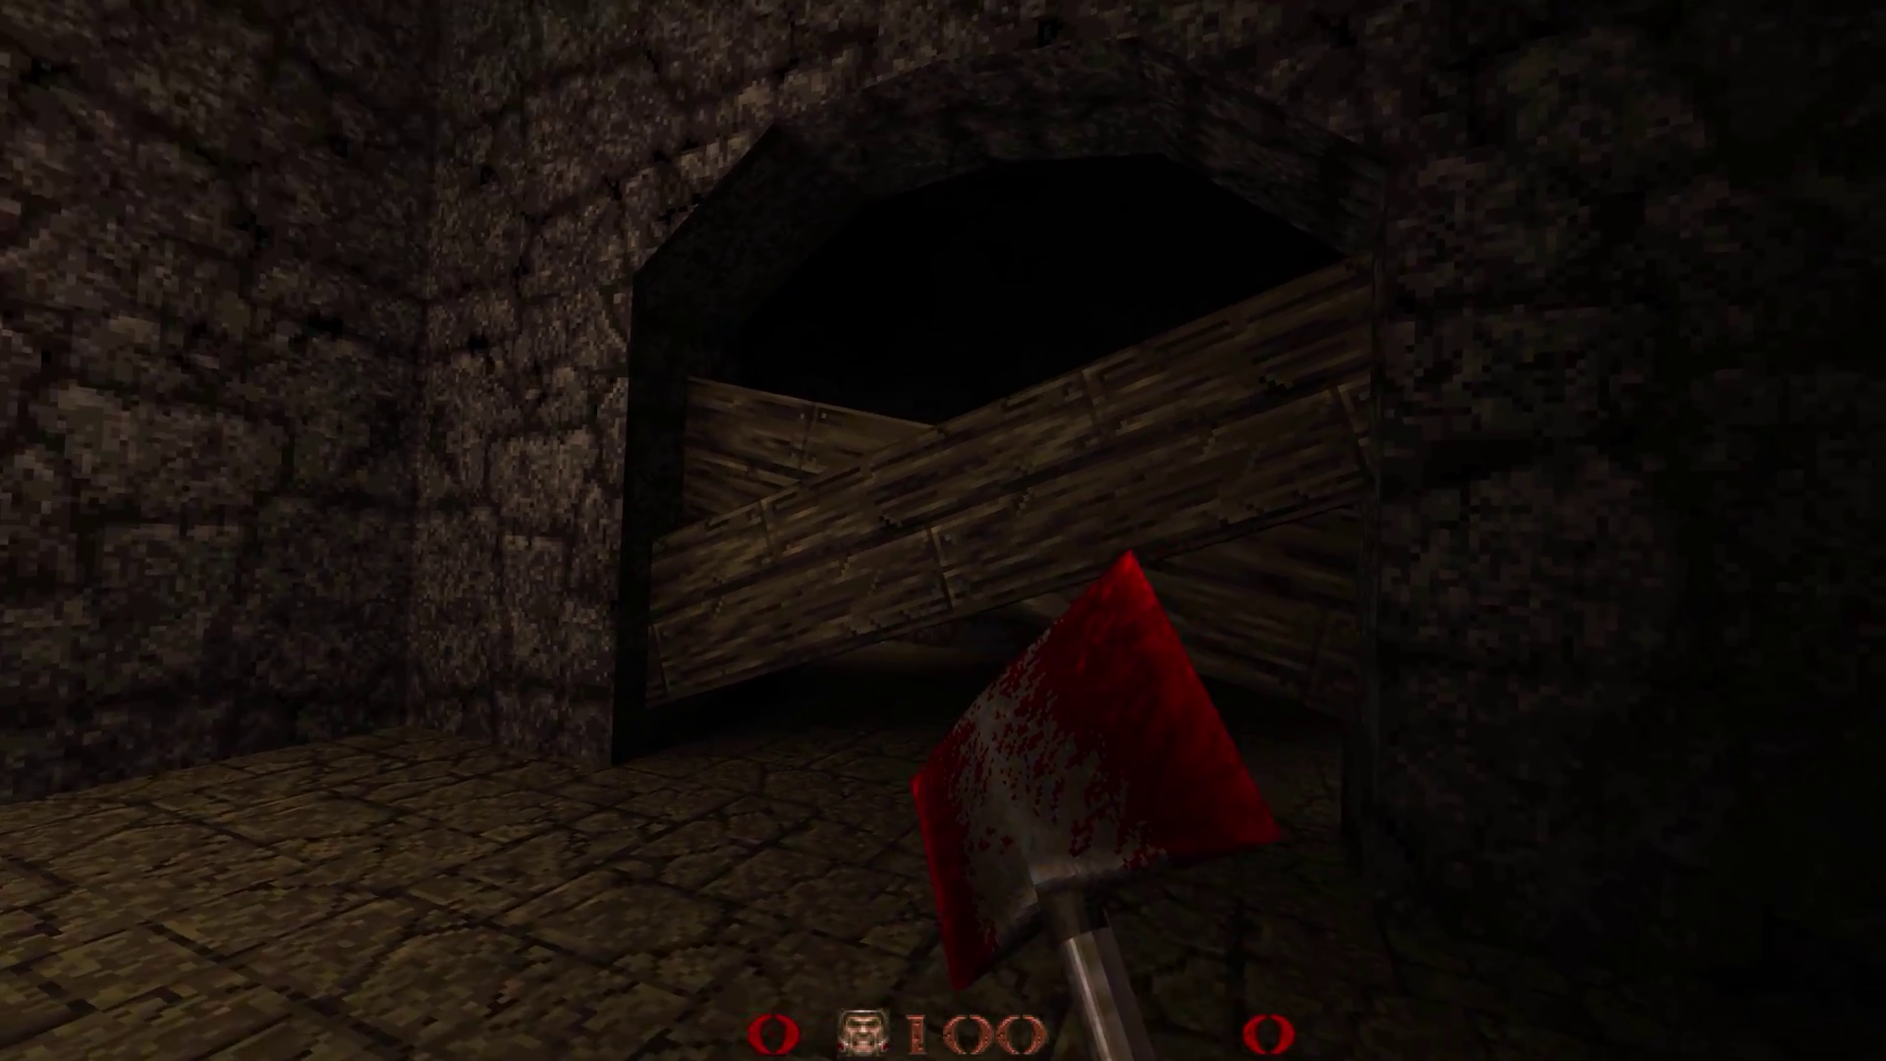
key(w)
key(s)
key(w)
key(s)
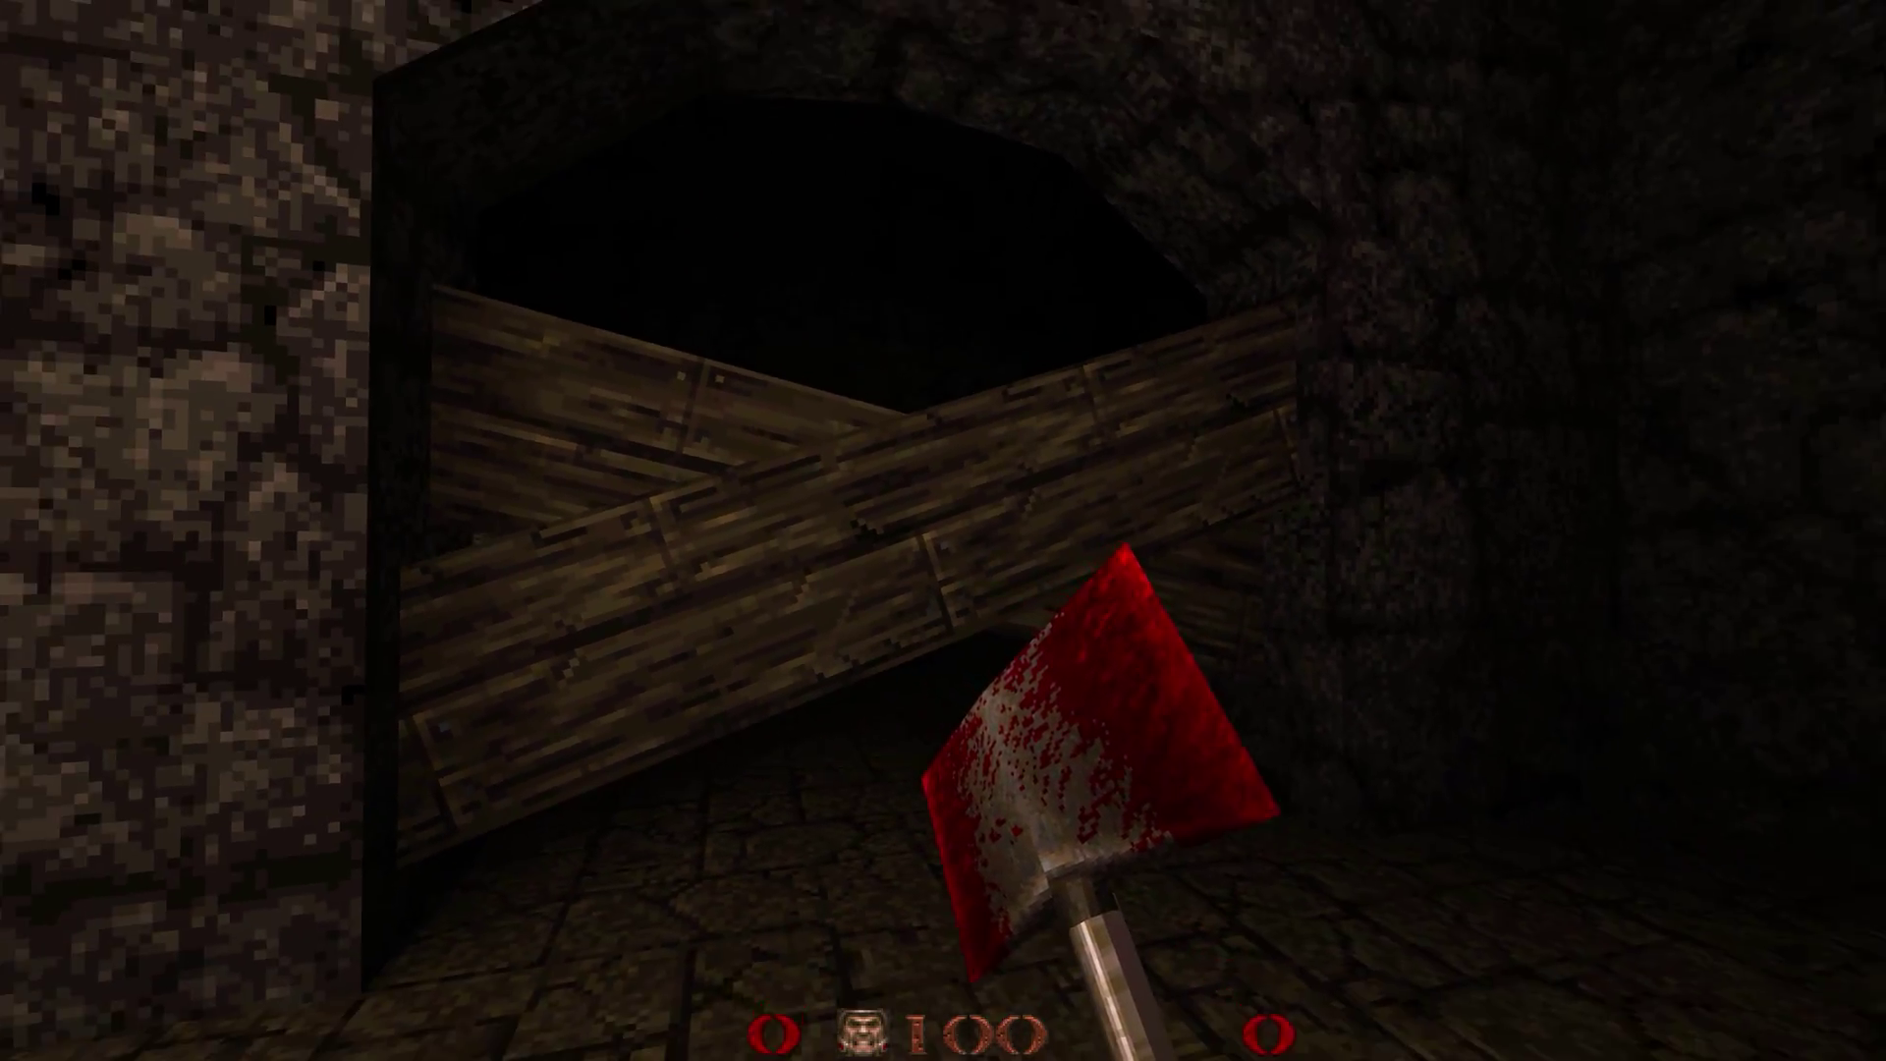
key(w)
key(s)
key(w)
key(s)
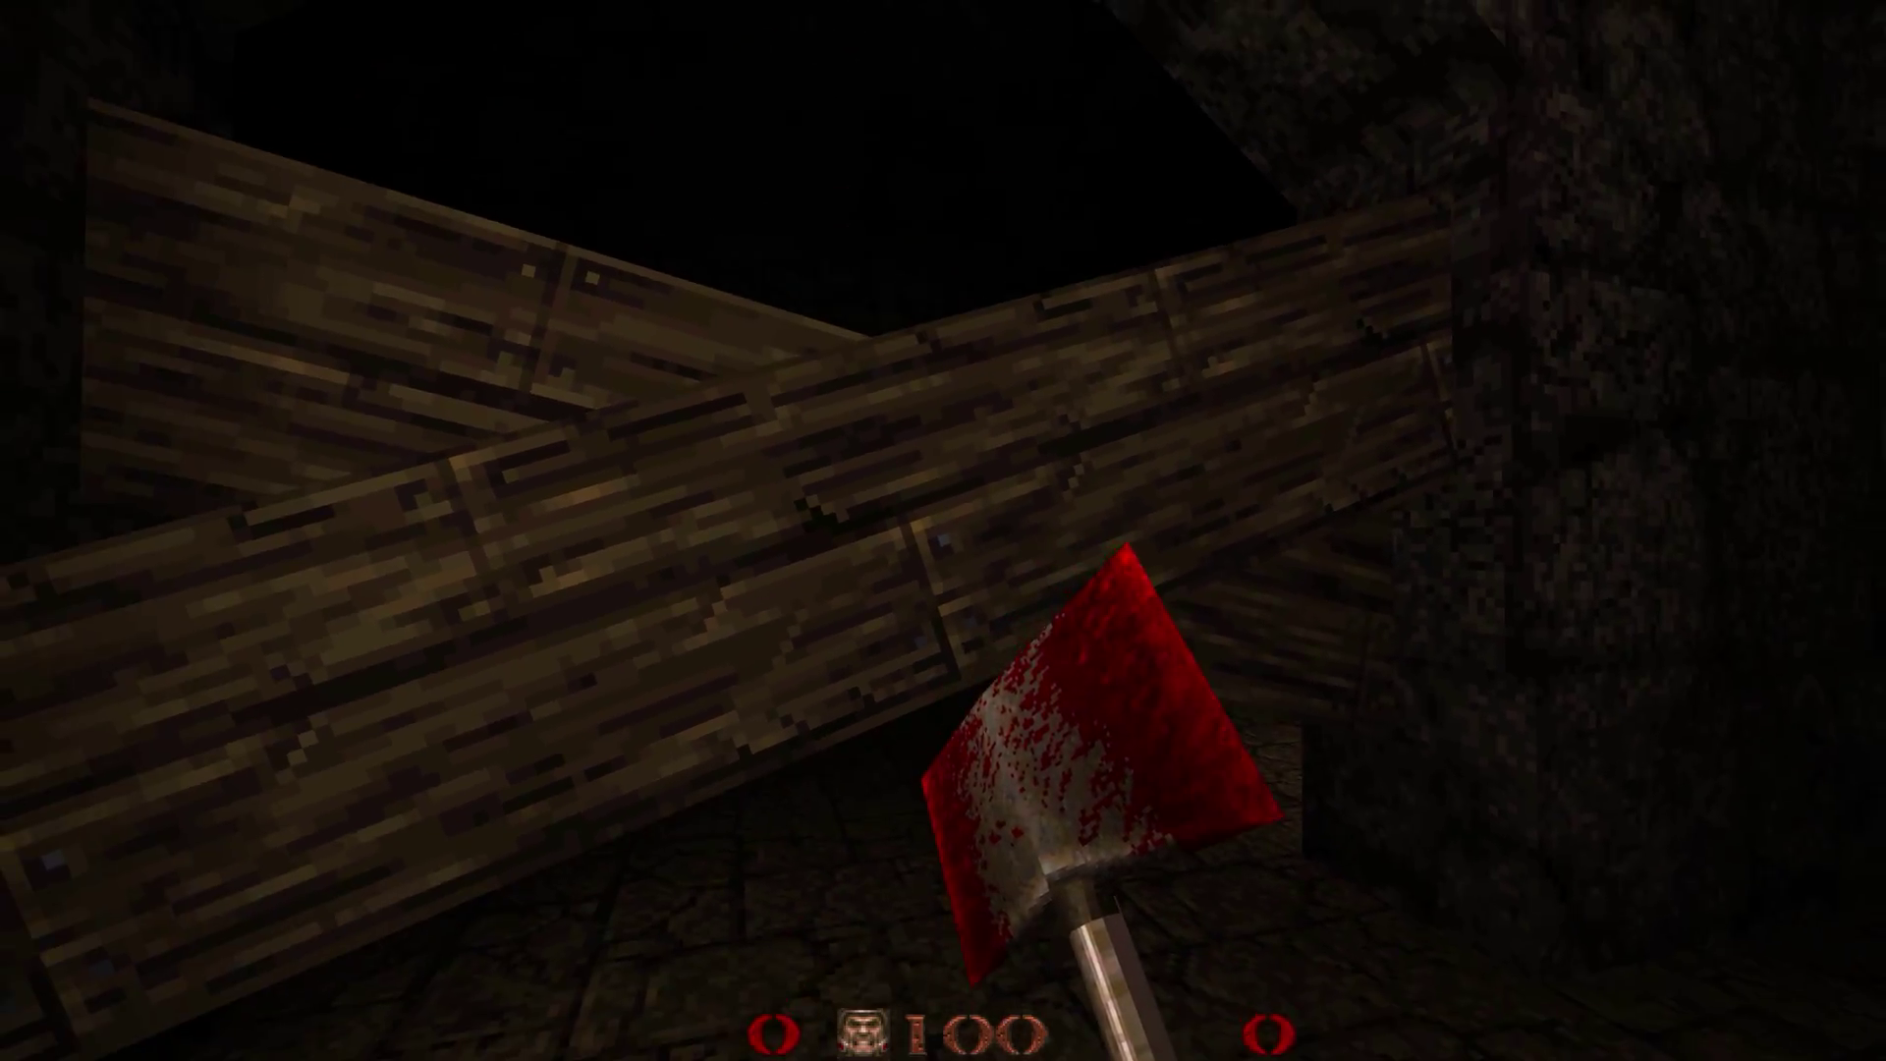
key(w)
key(s)
key(w)
key(ctrl)
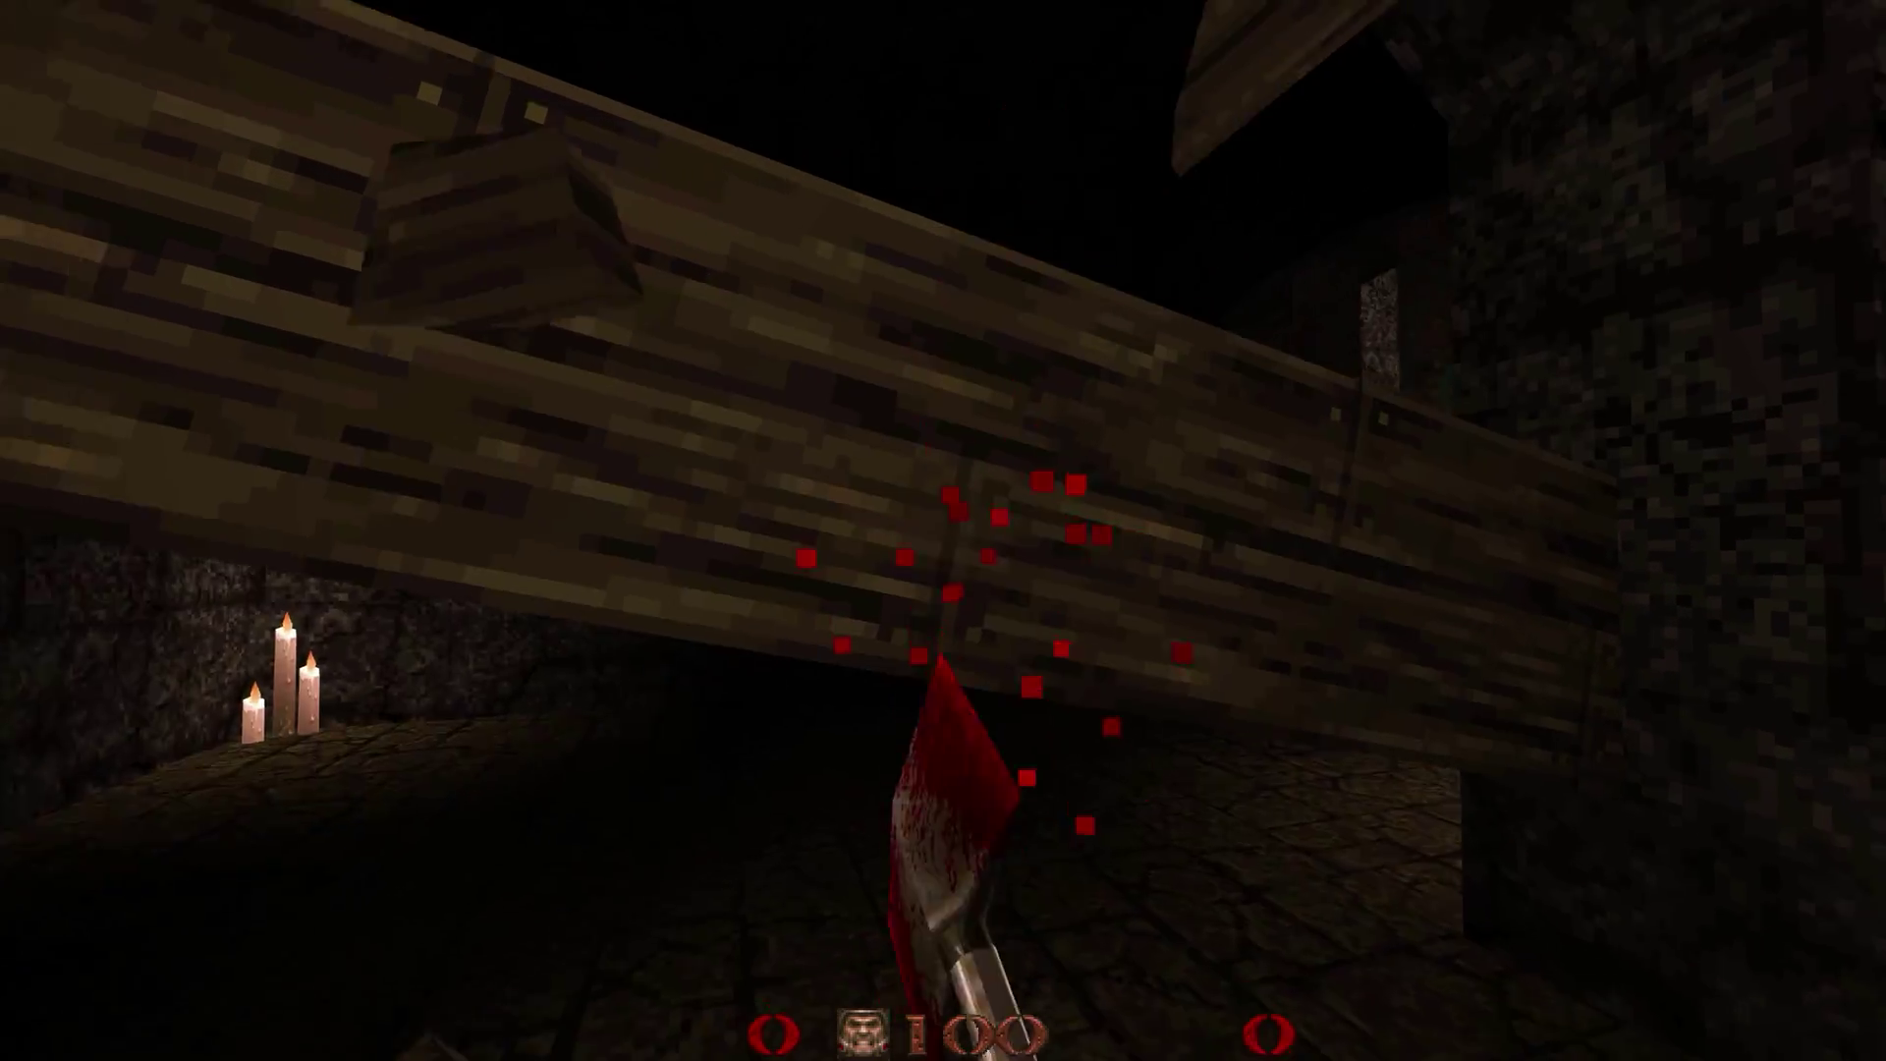
key(s)
key(w)
key(2)
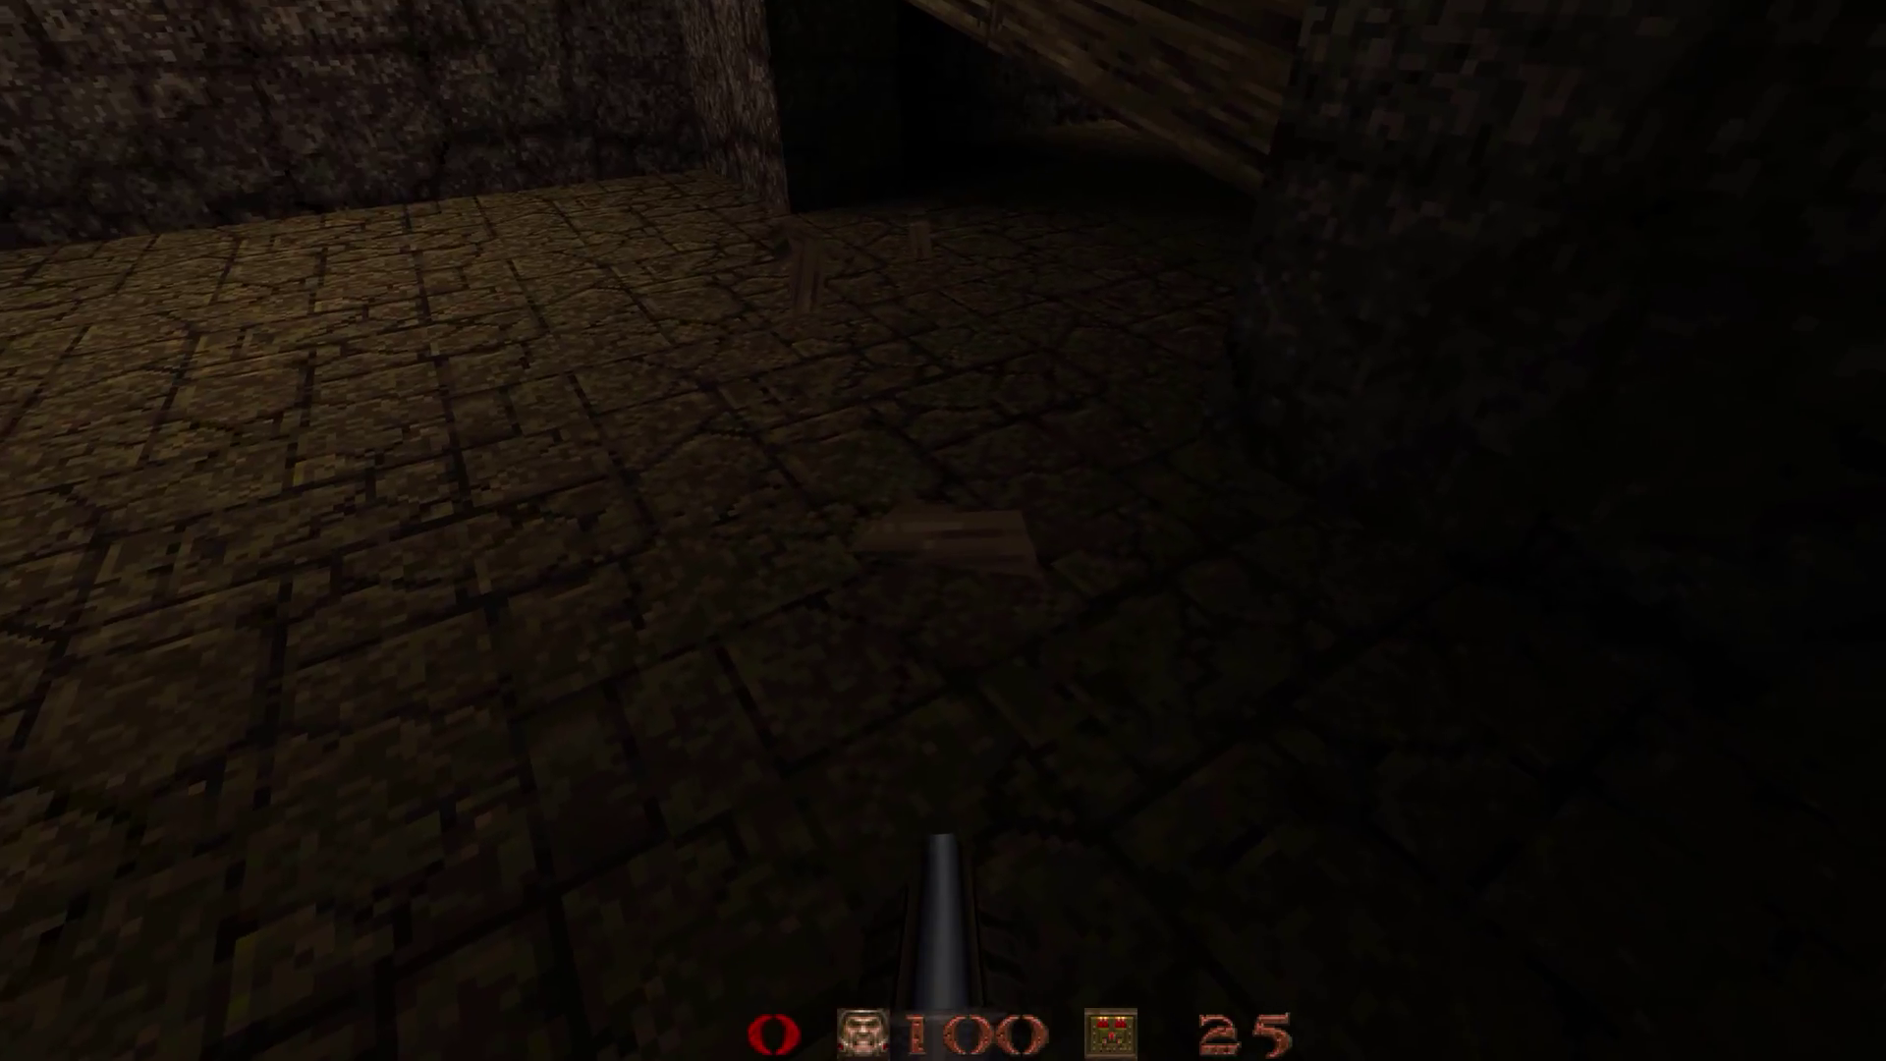
key(w)
key(s)
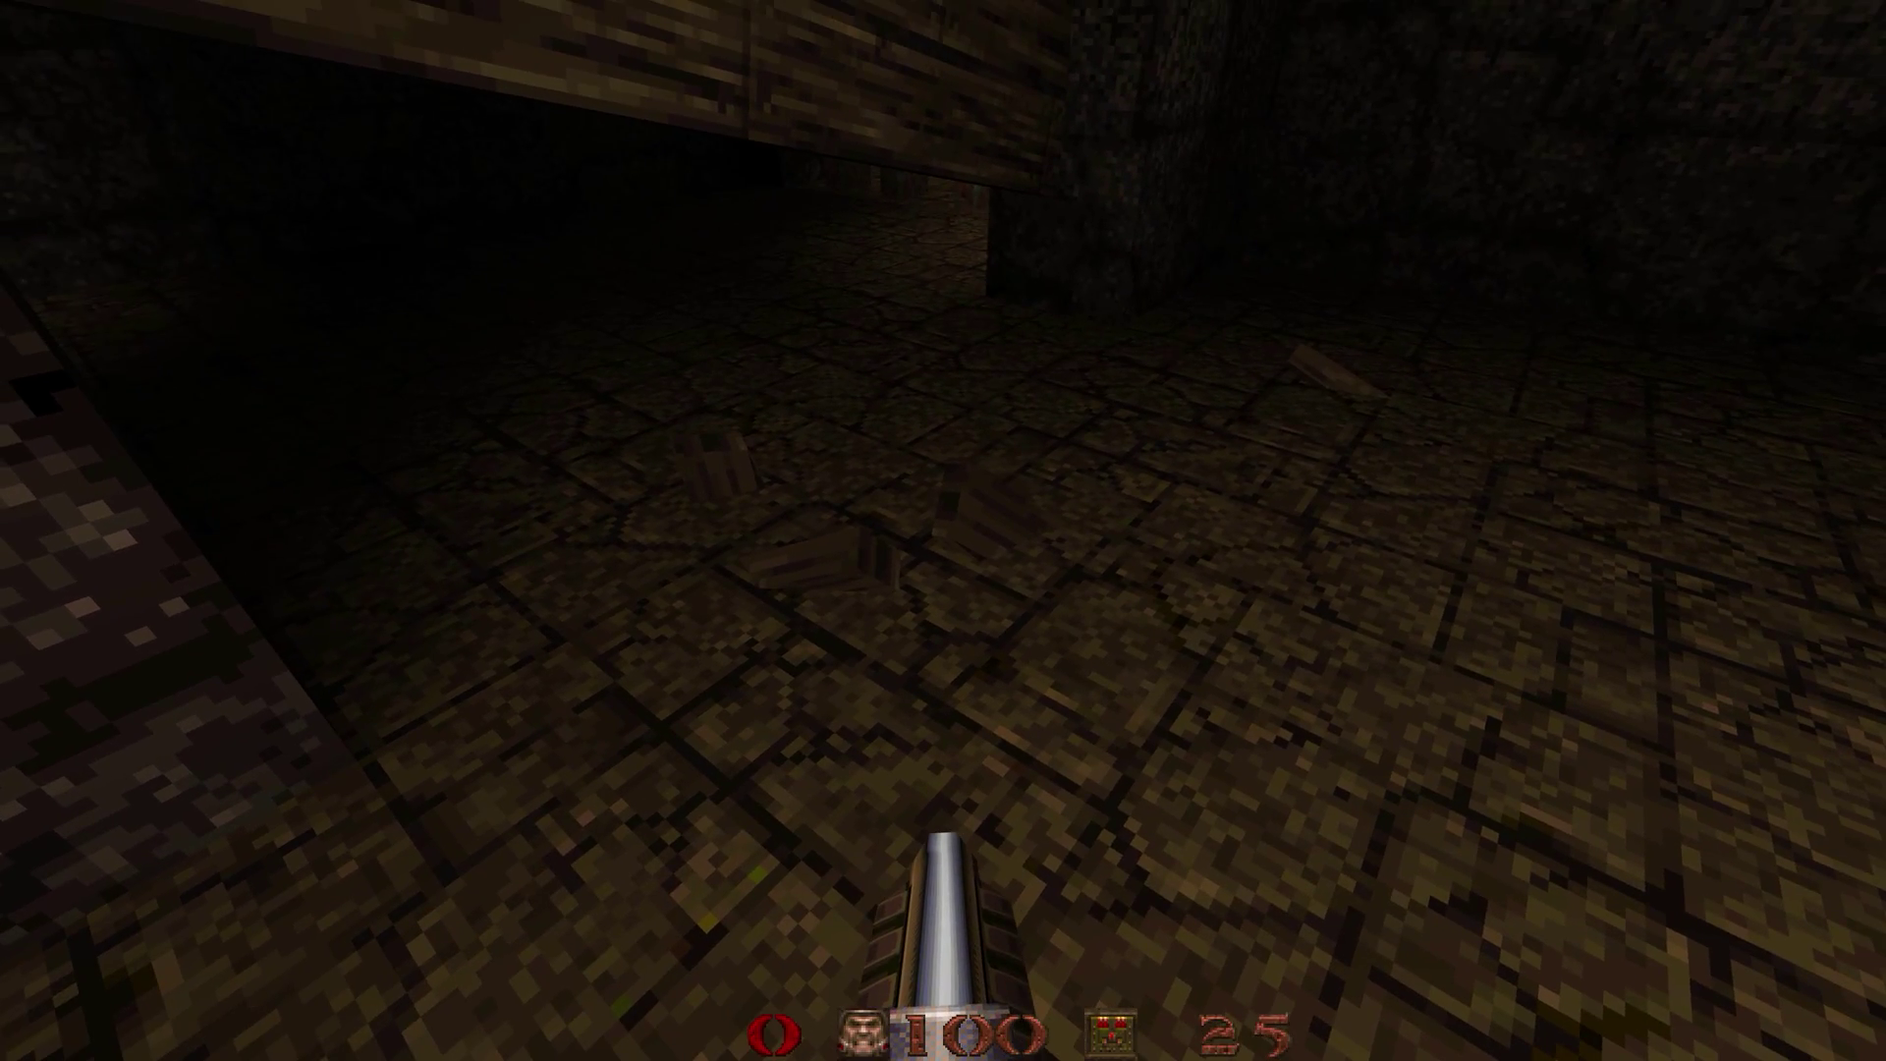
key(d)
key(a)
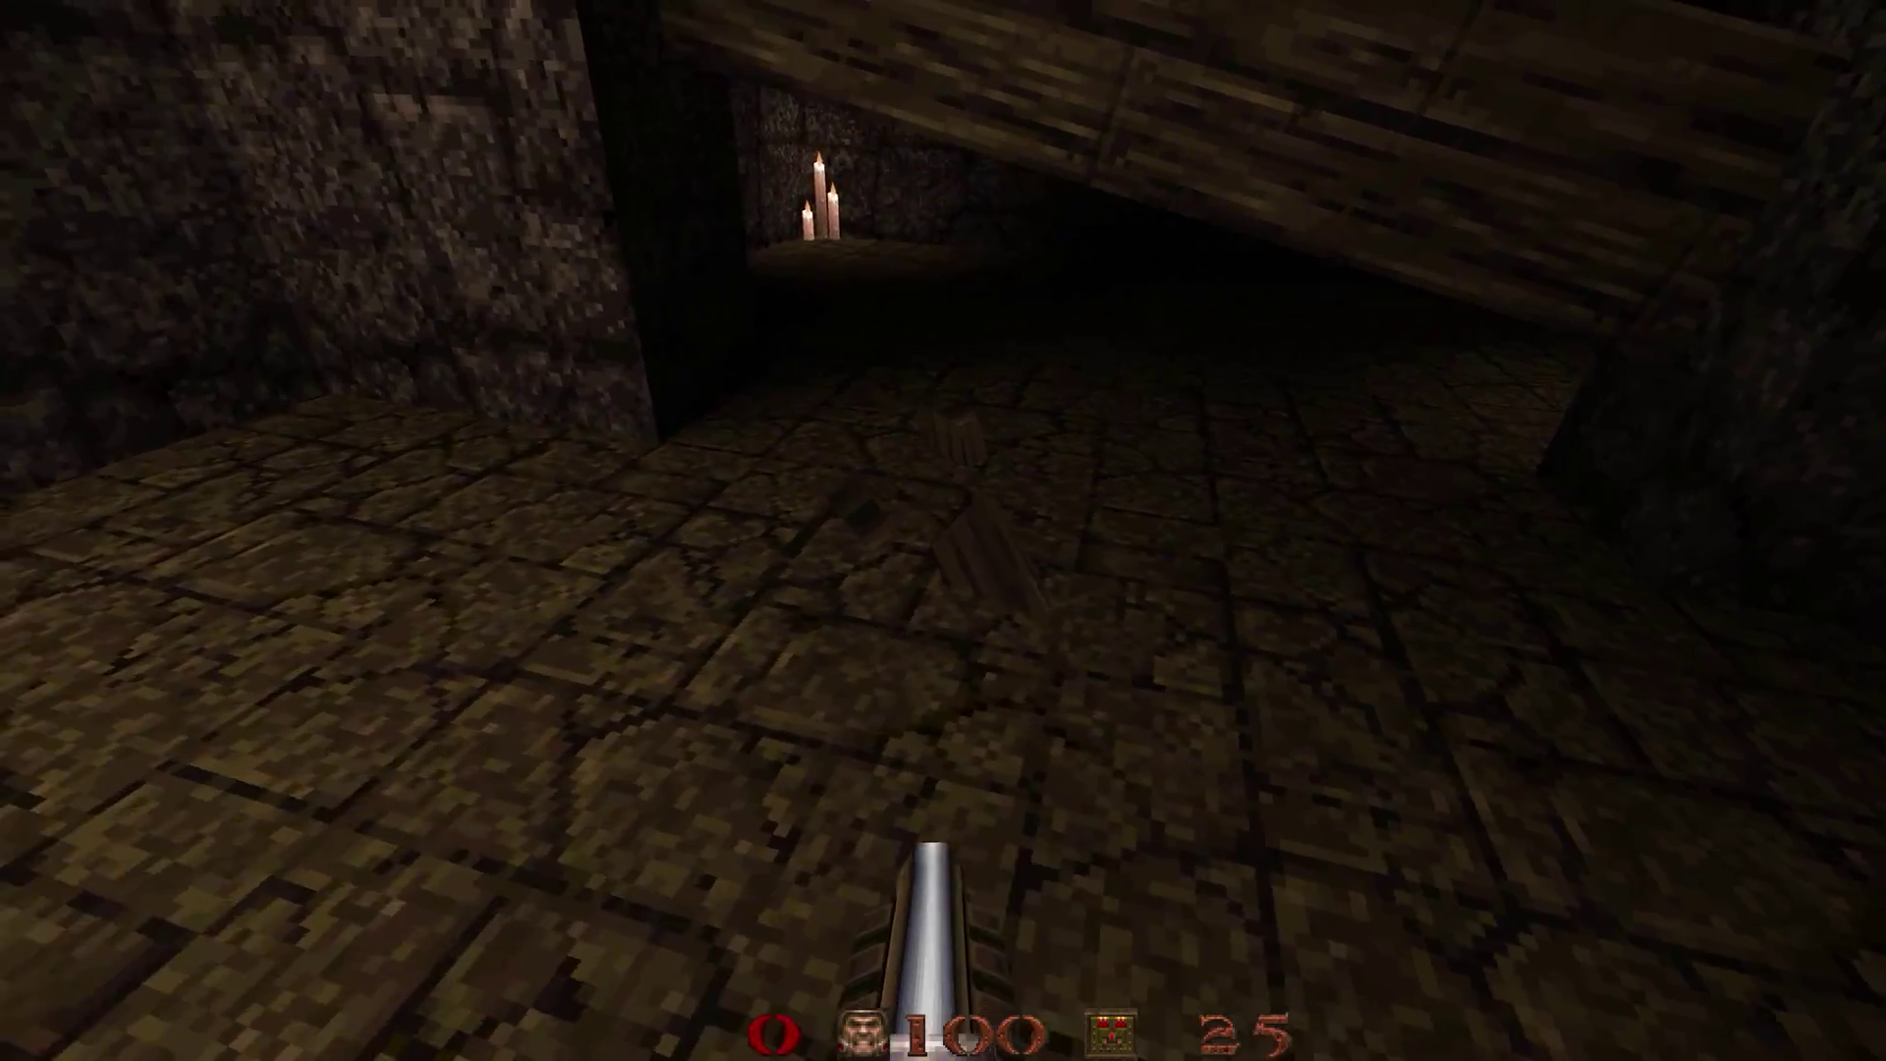
key(w)
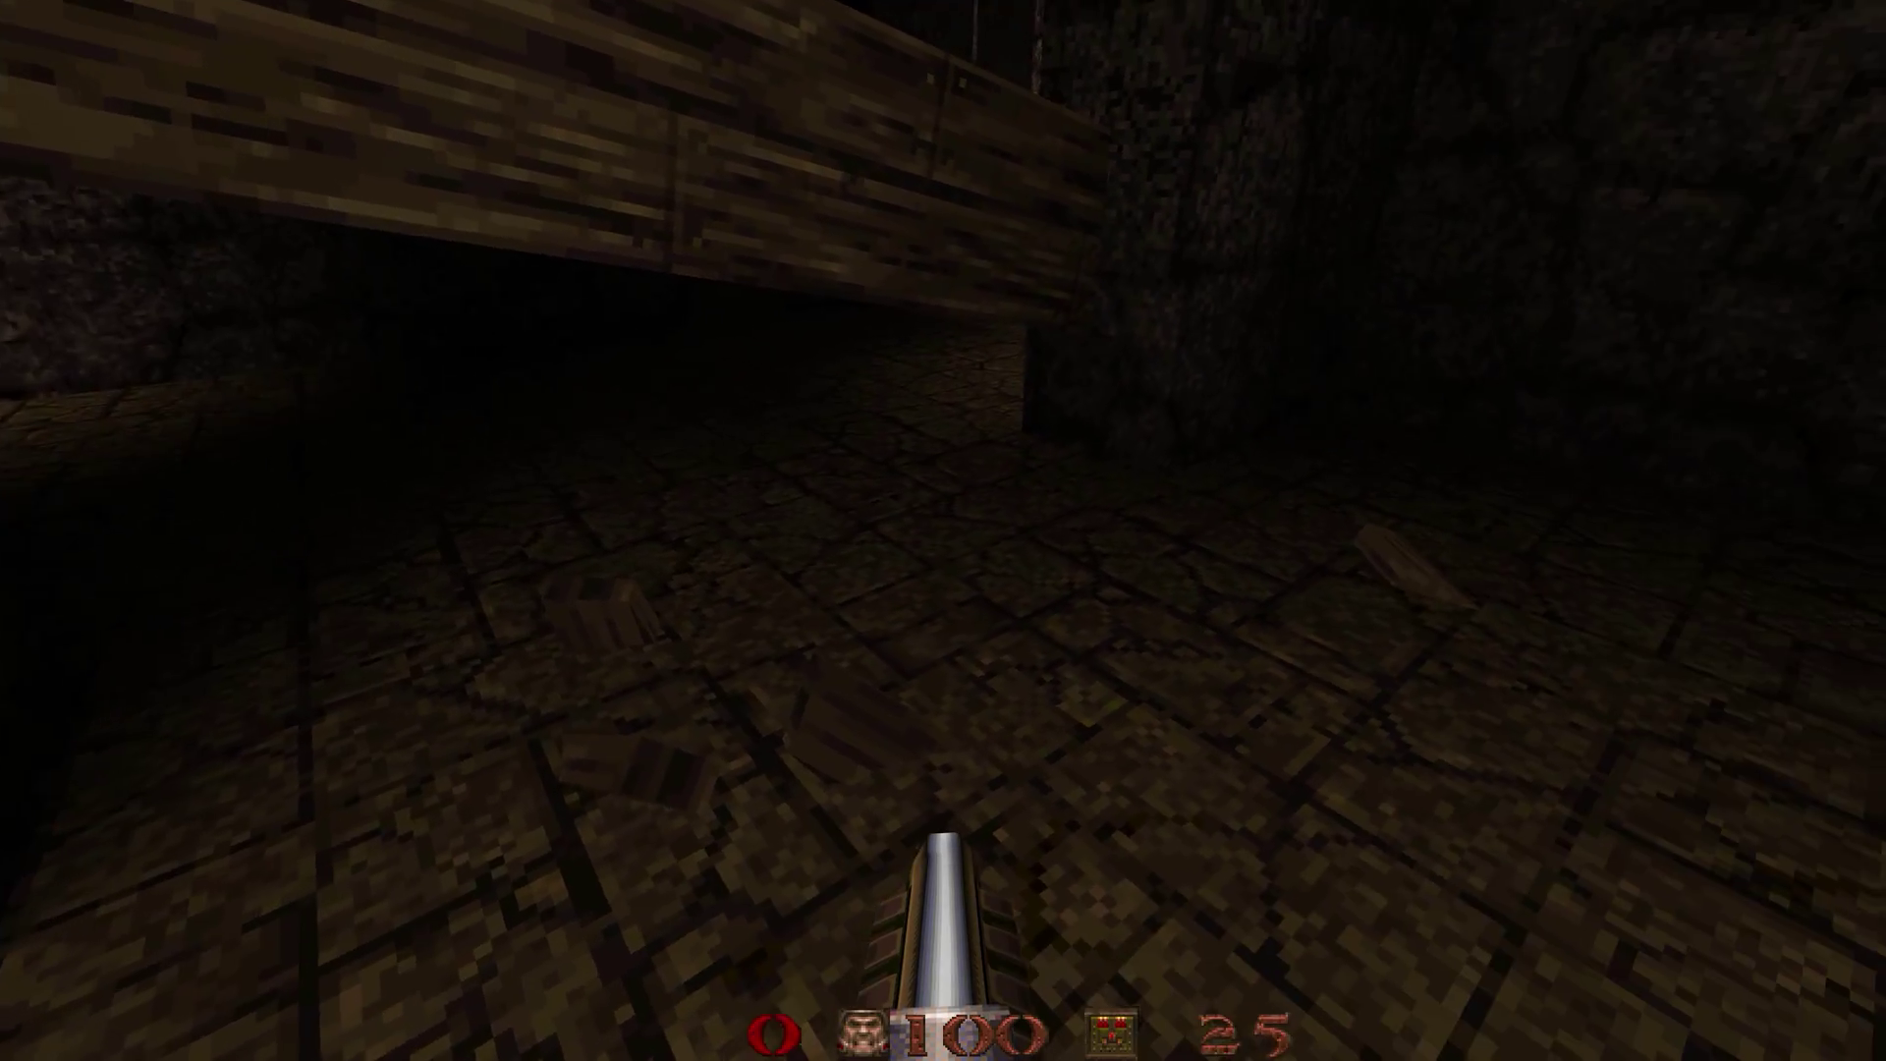
key(1)
key(w)
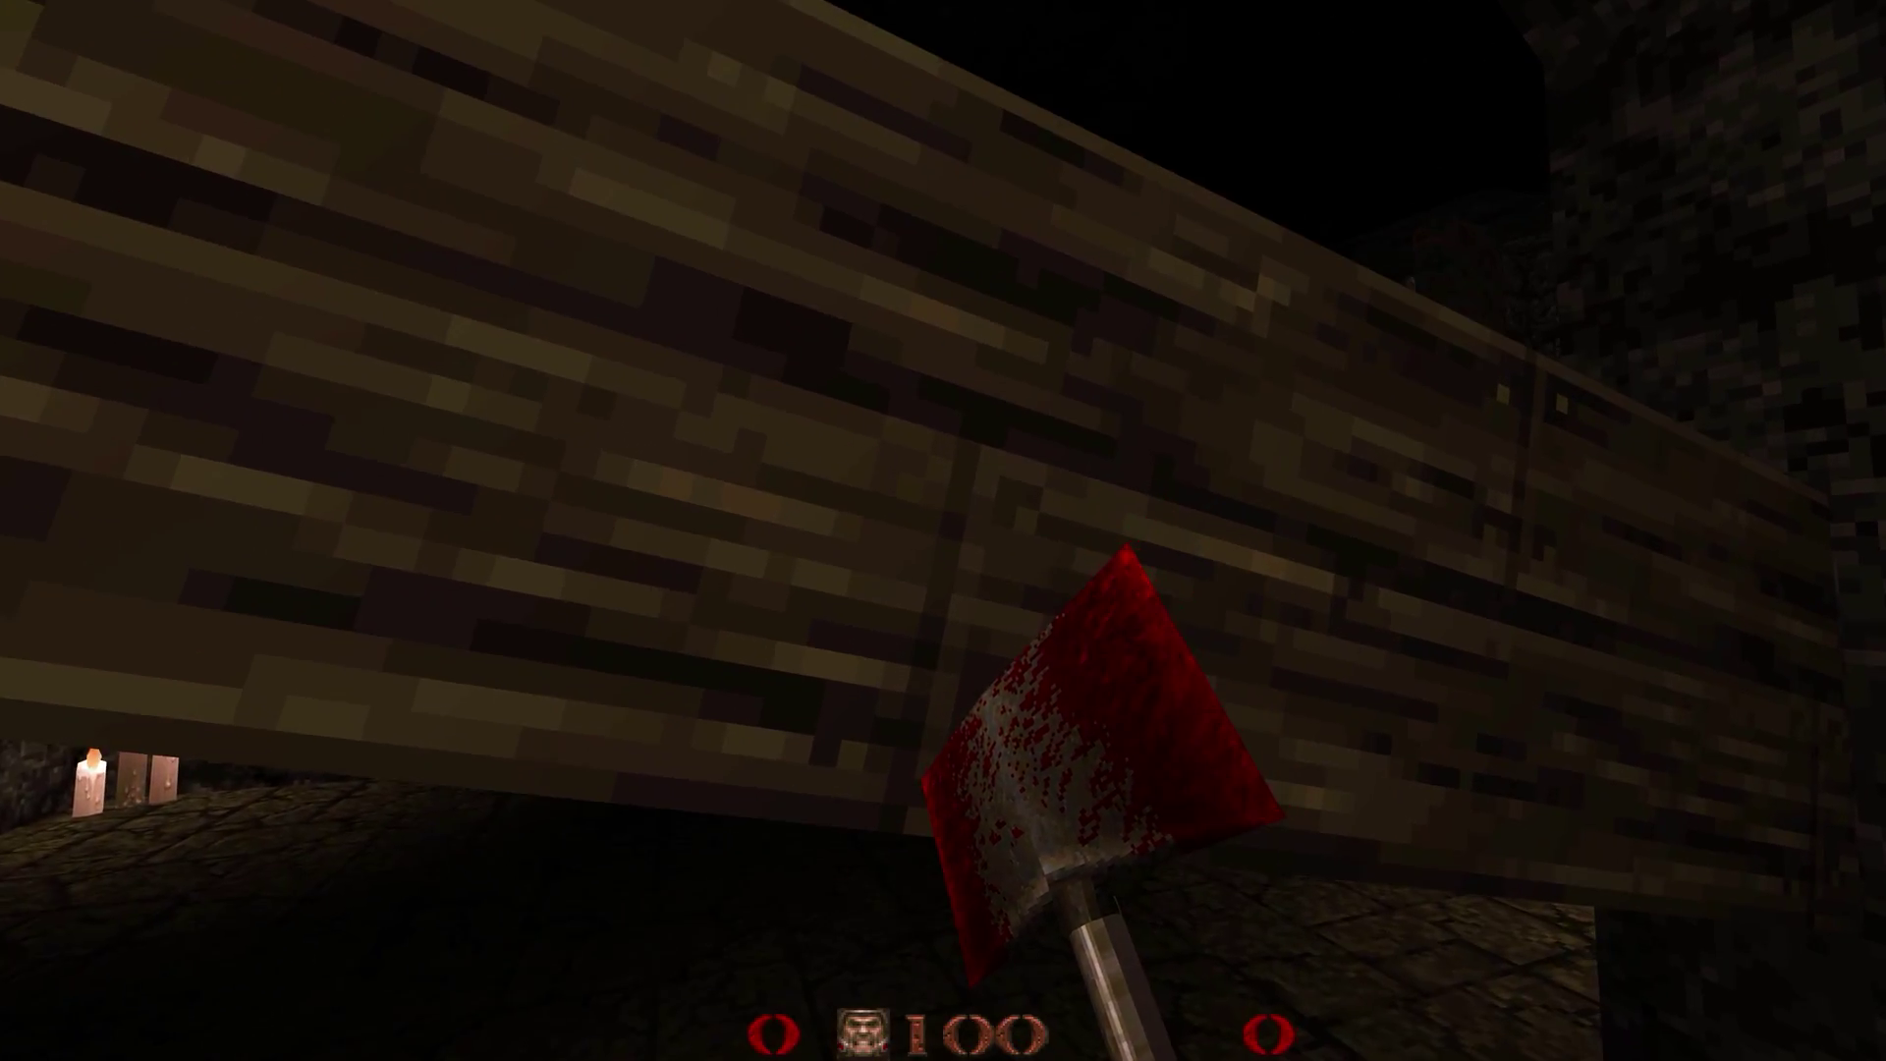
click(943, 531)
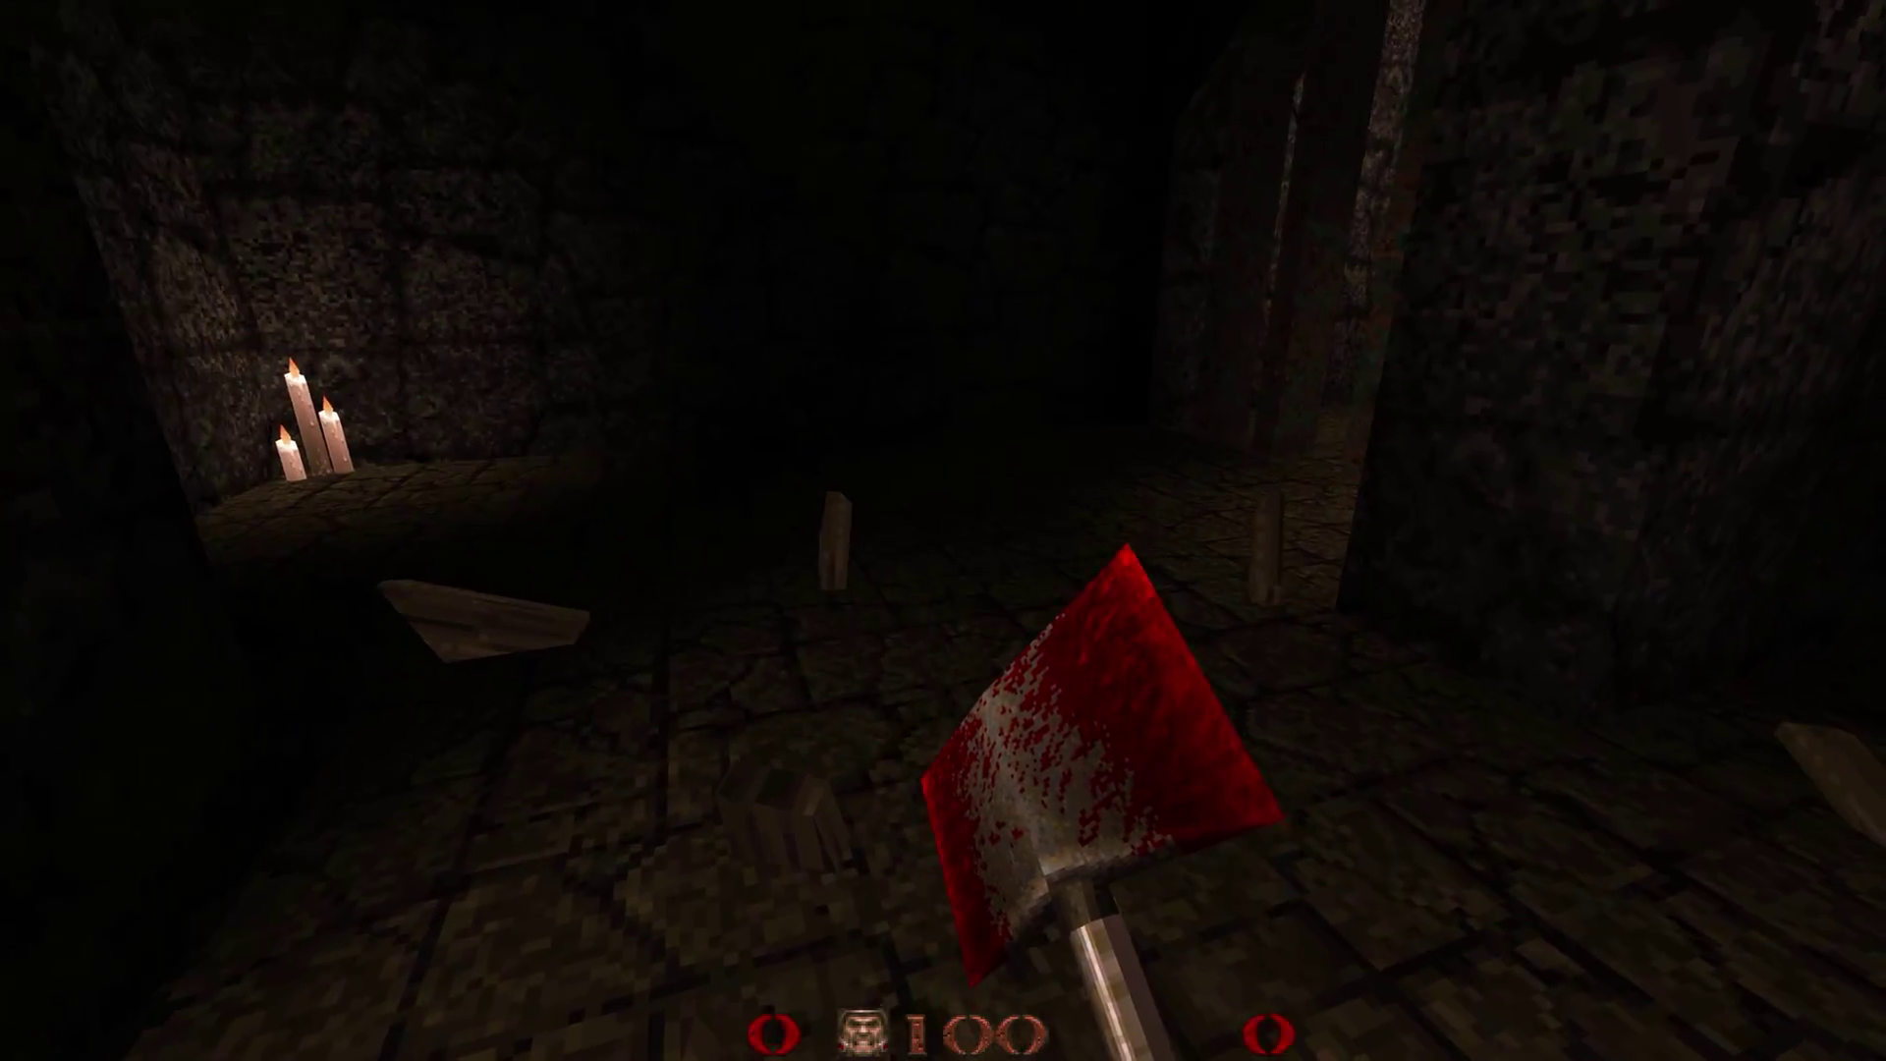
key(2)
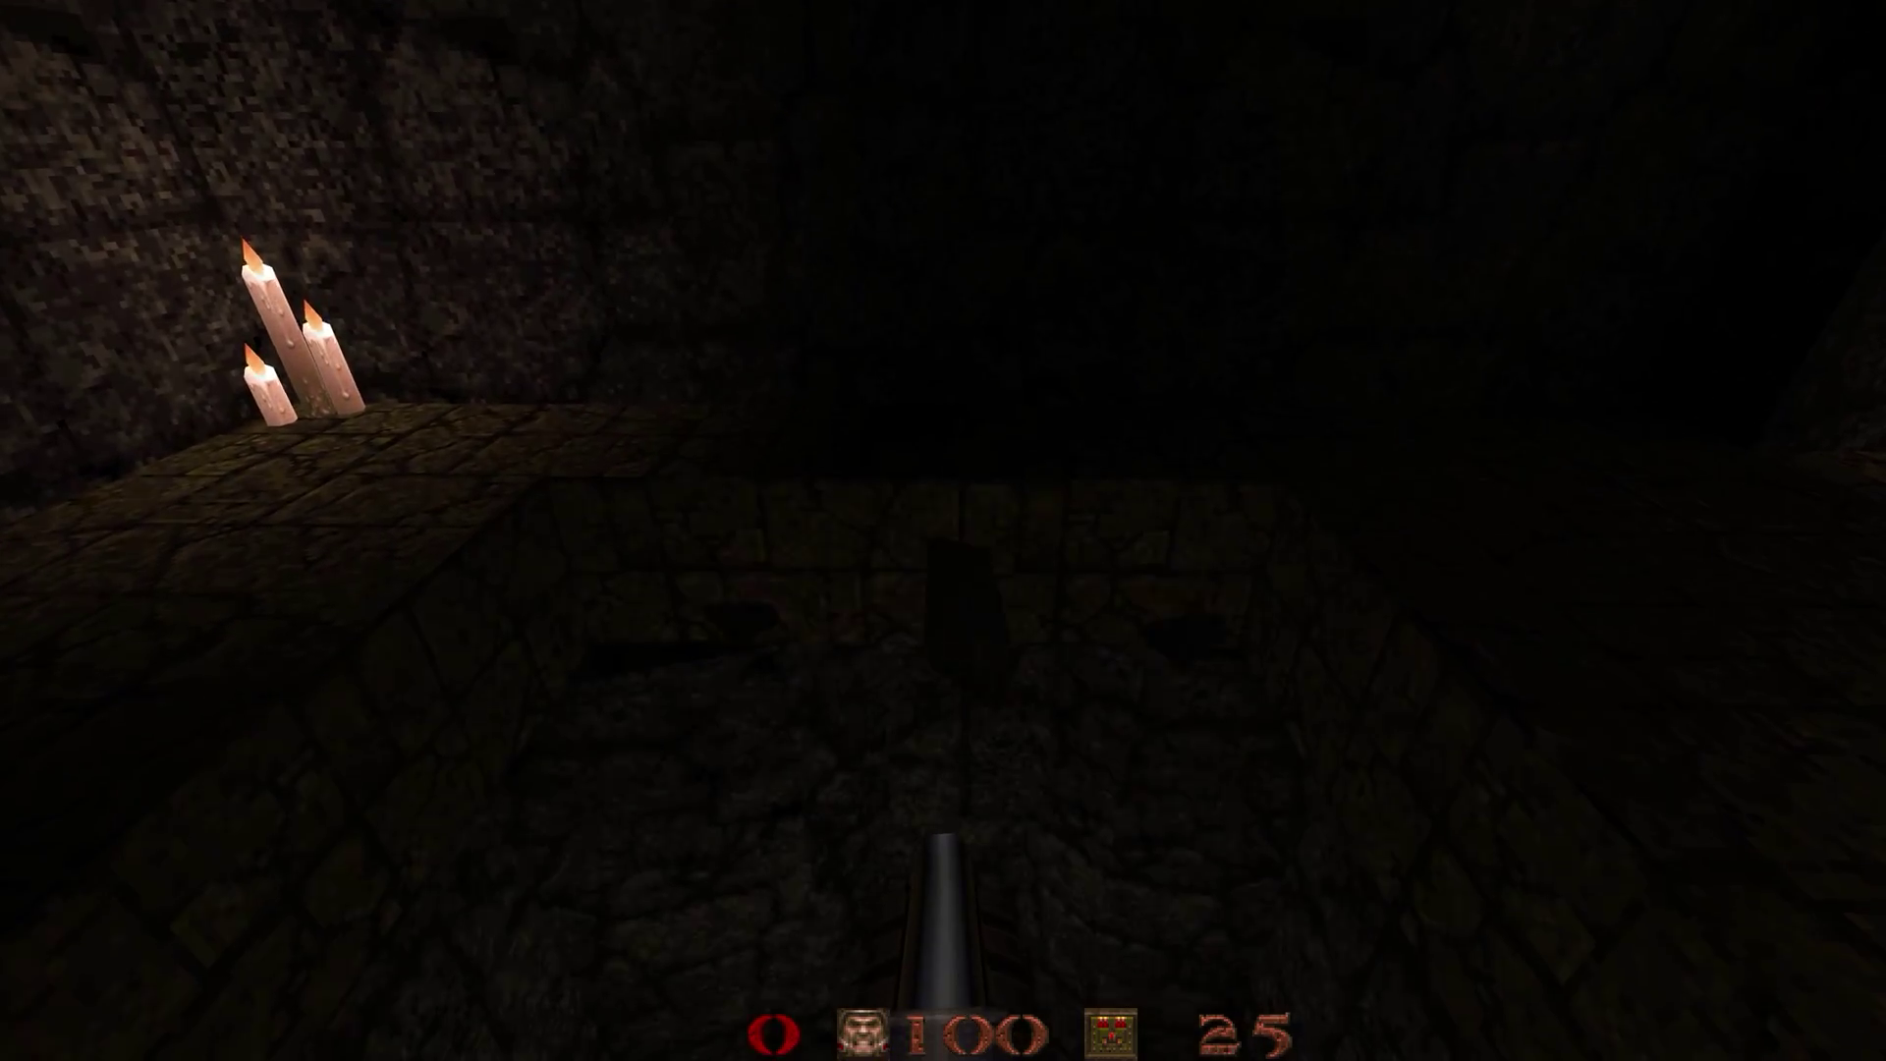
key(w)
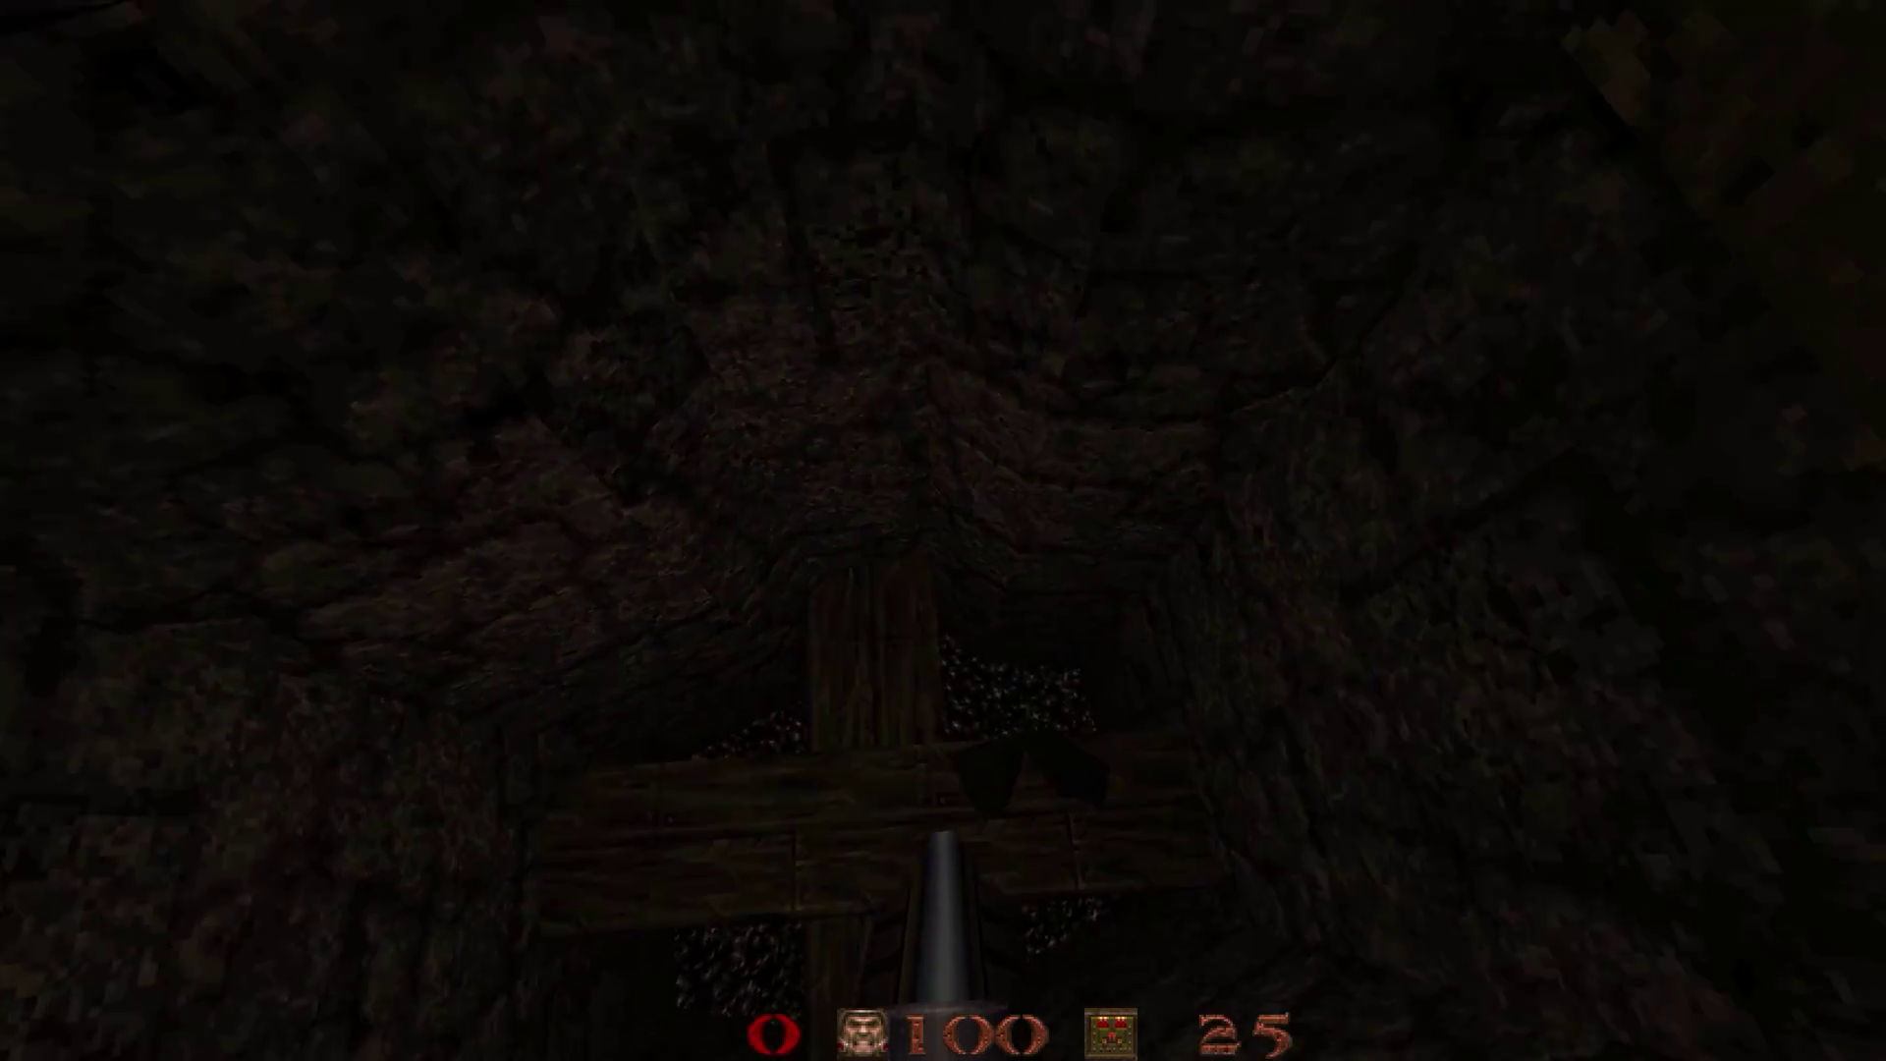
key(w)
key(s)
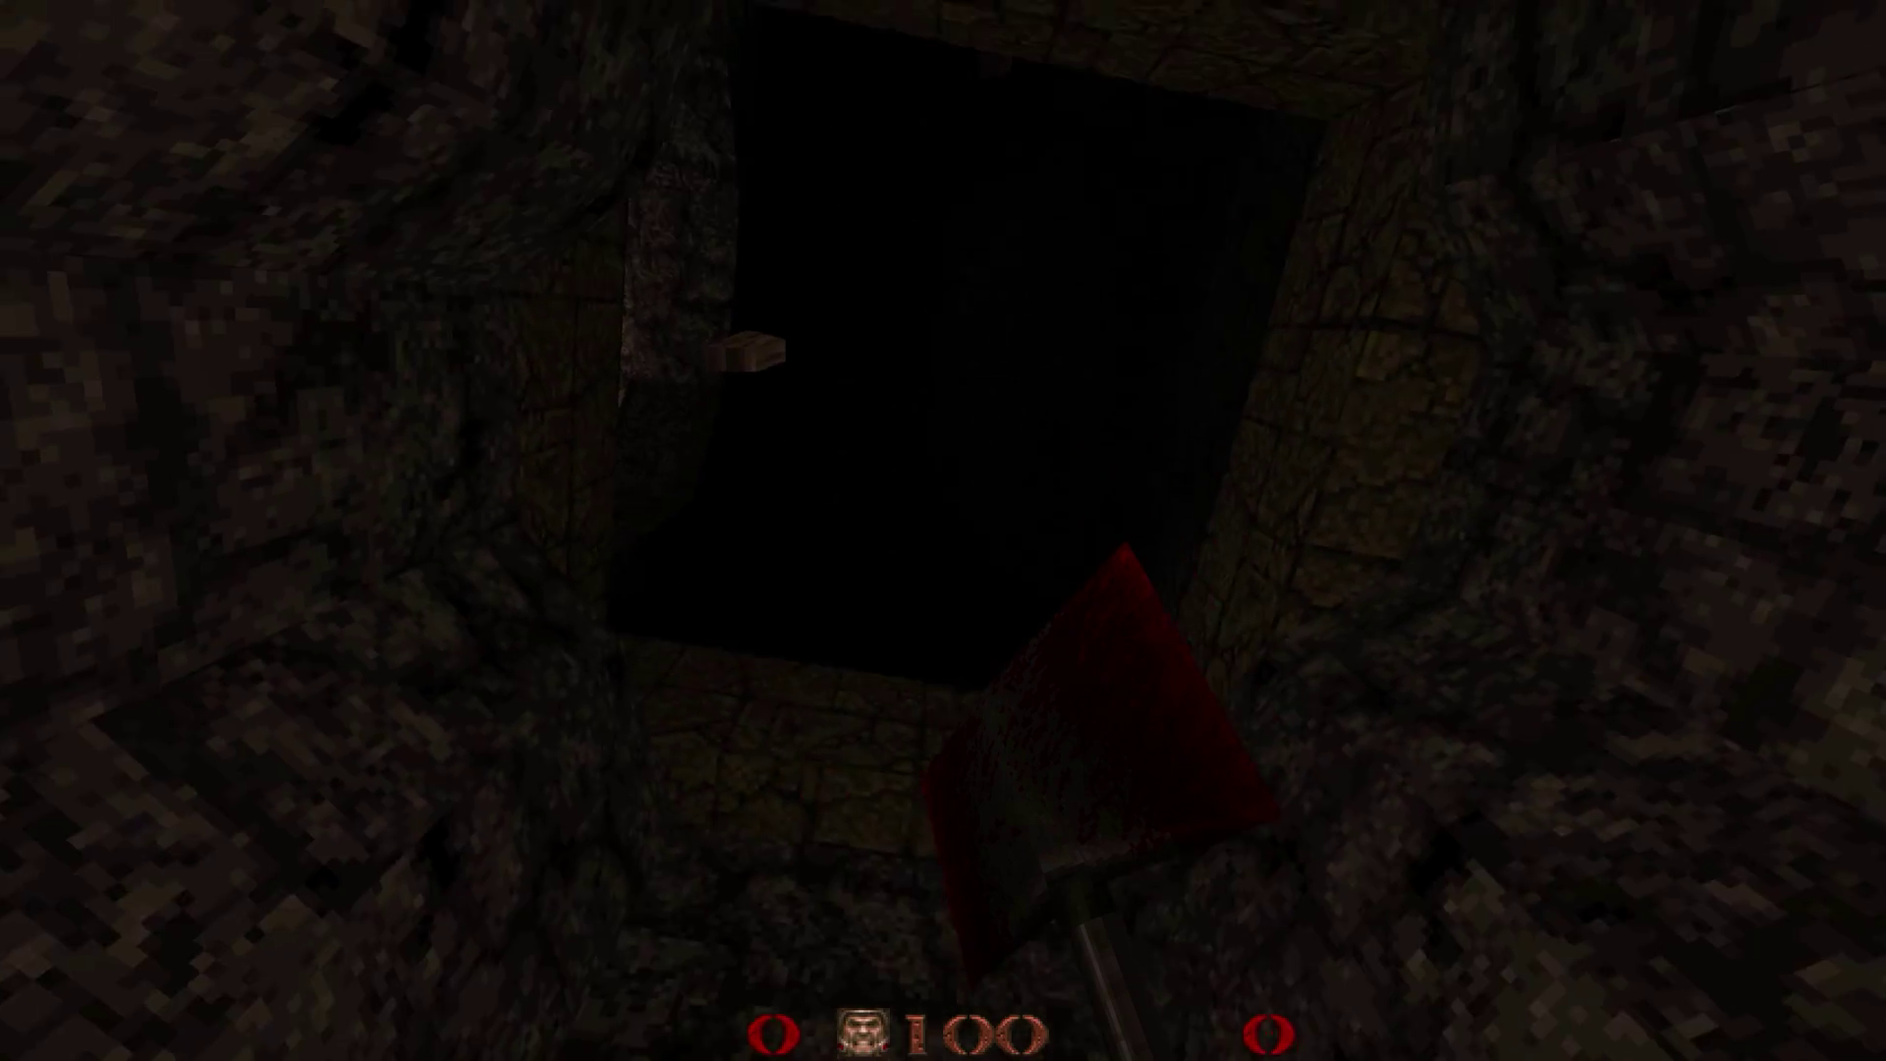
key(w)
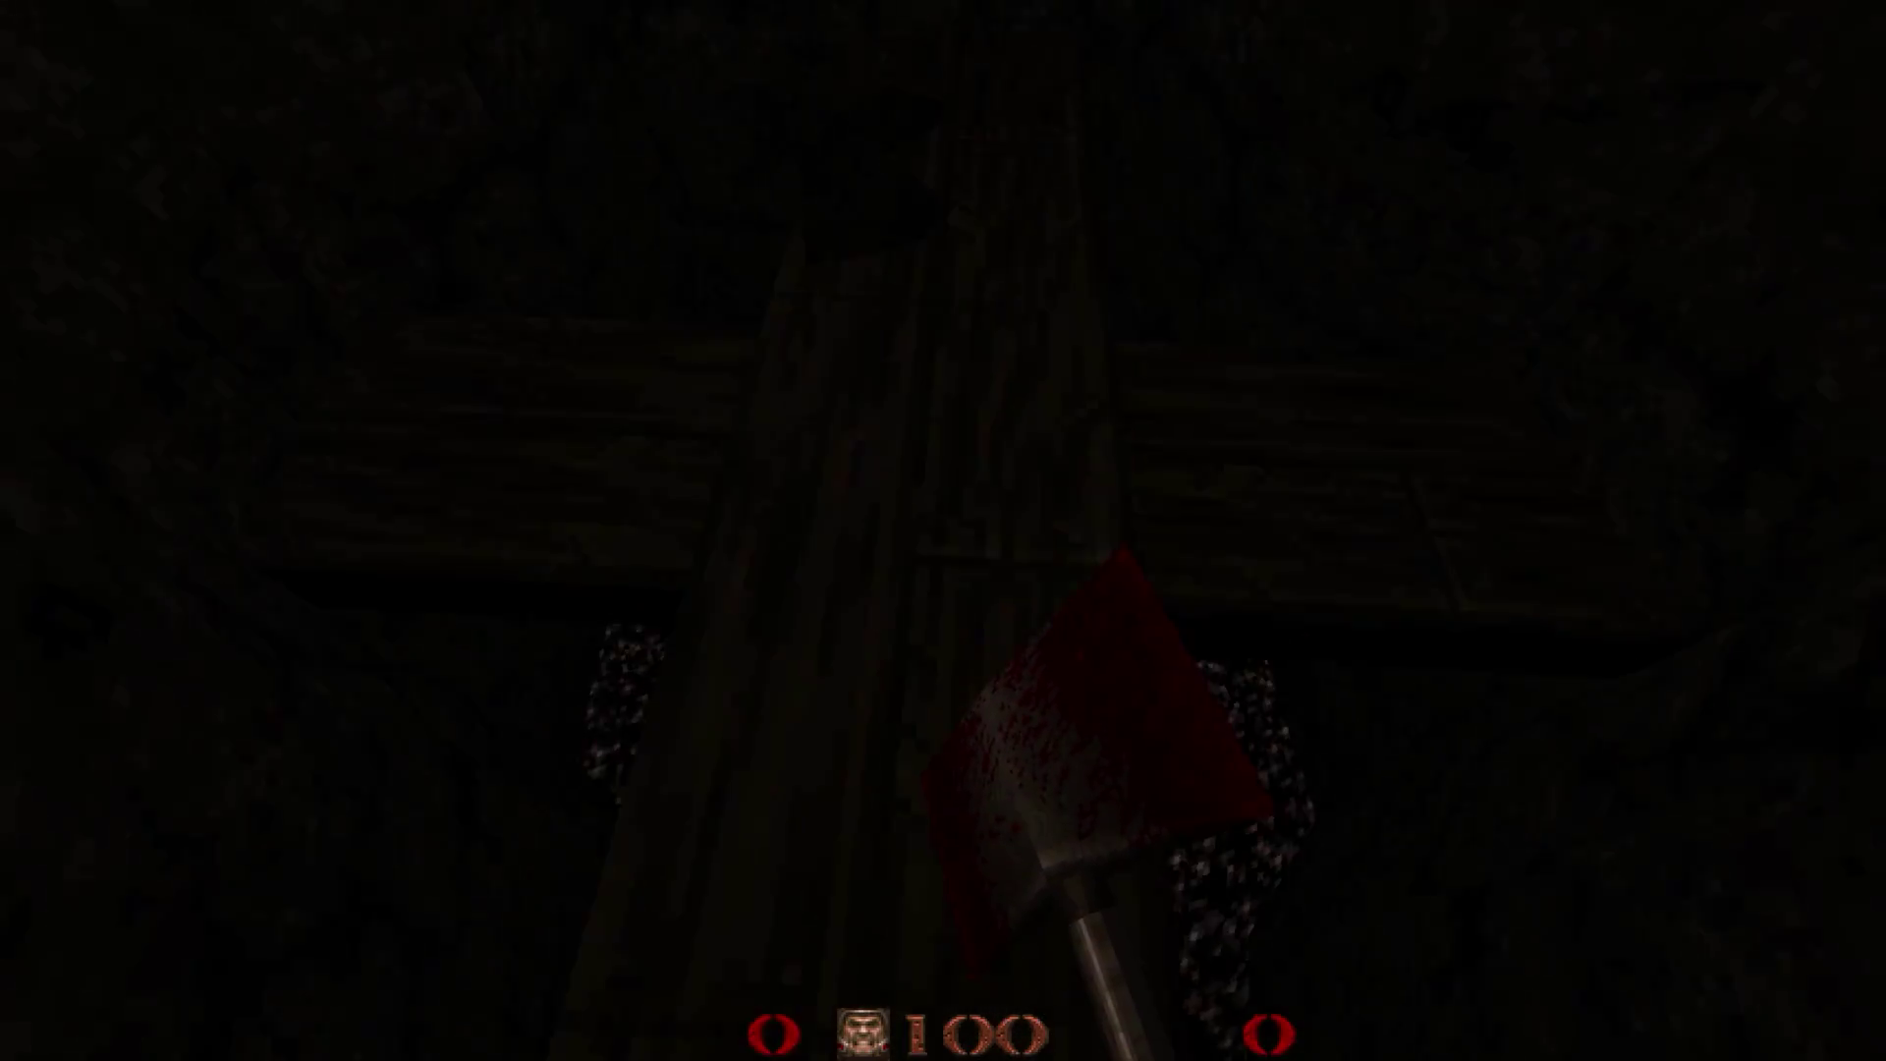
click(943, 531)
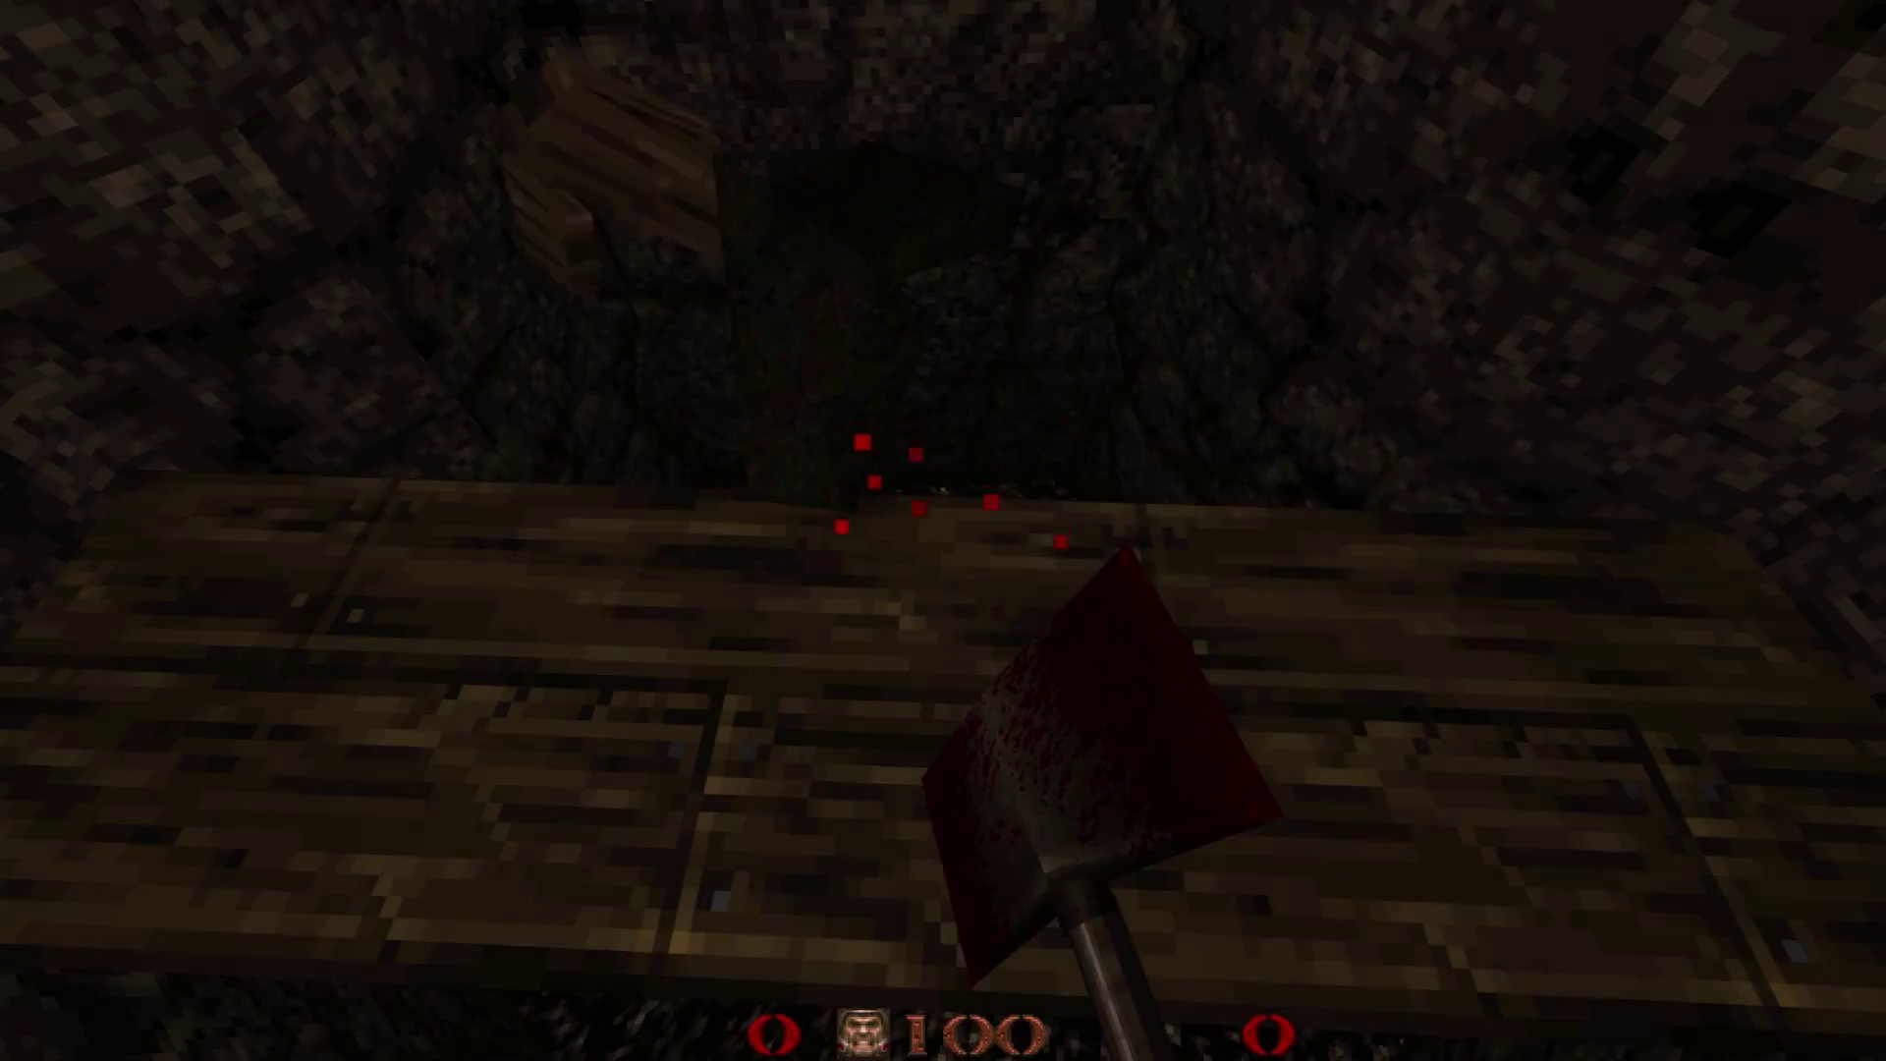
key(w)
key(w)
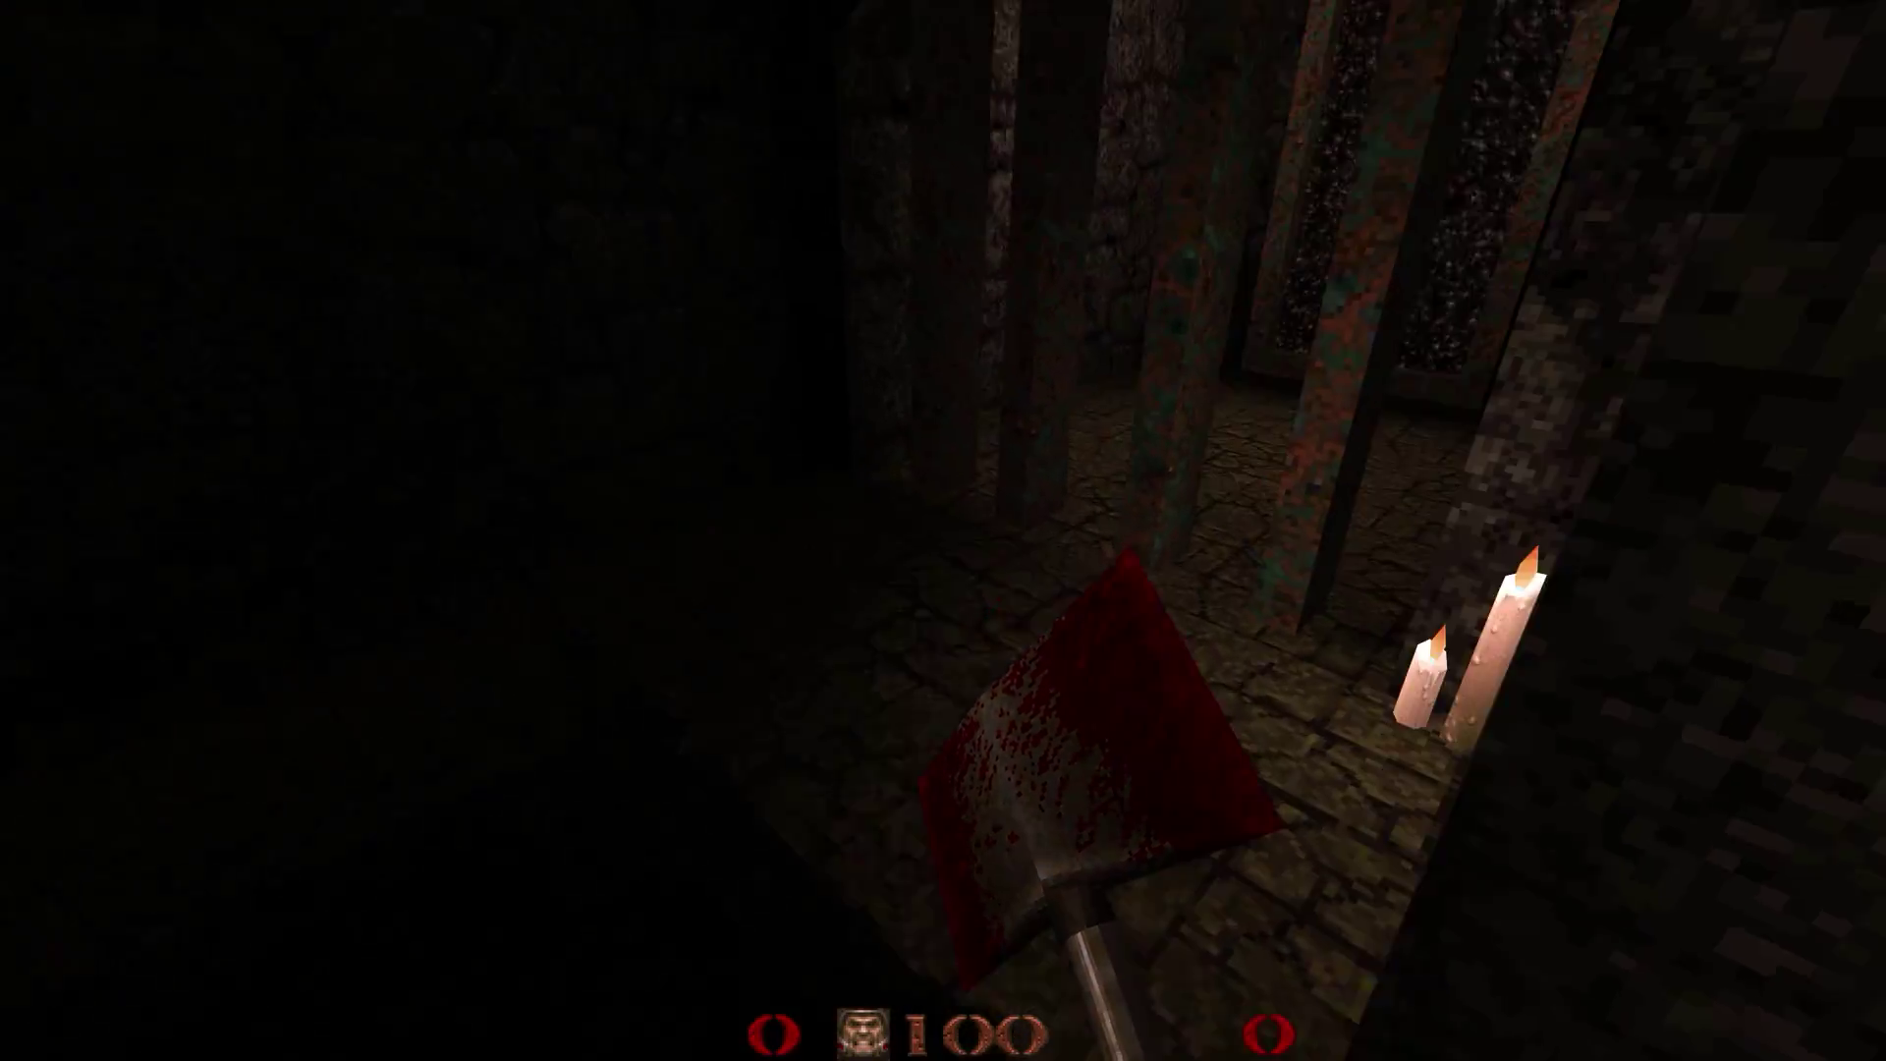
key(w)
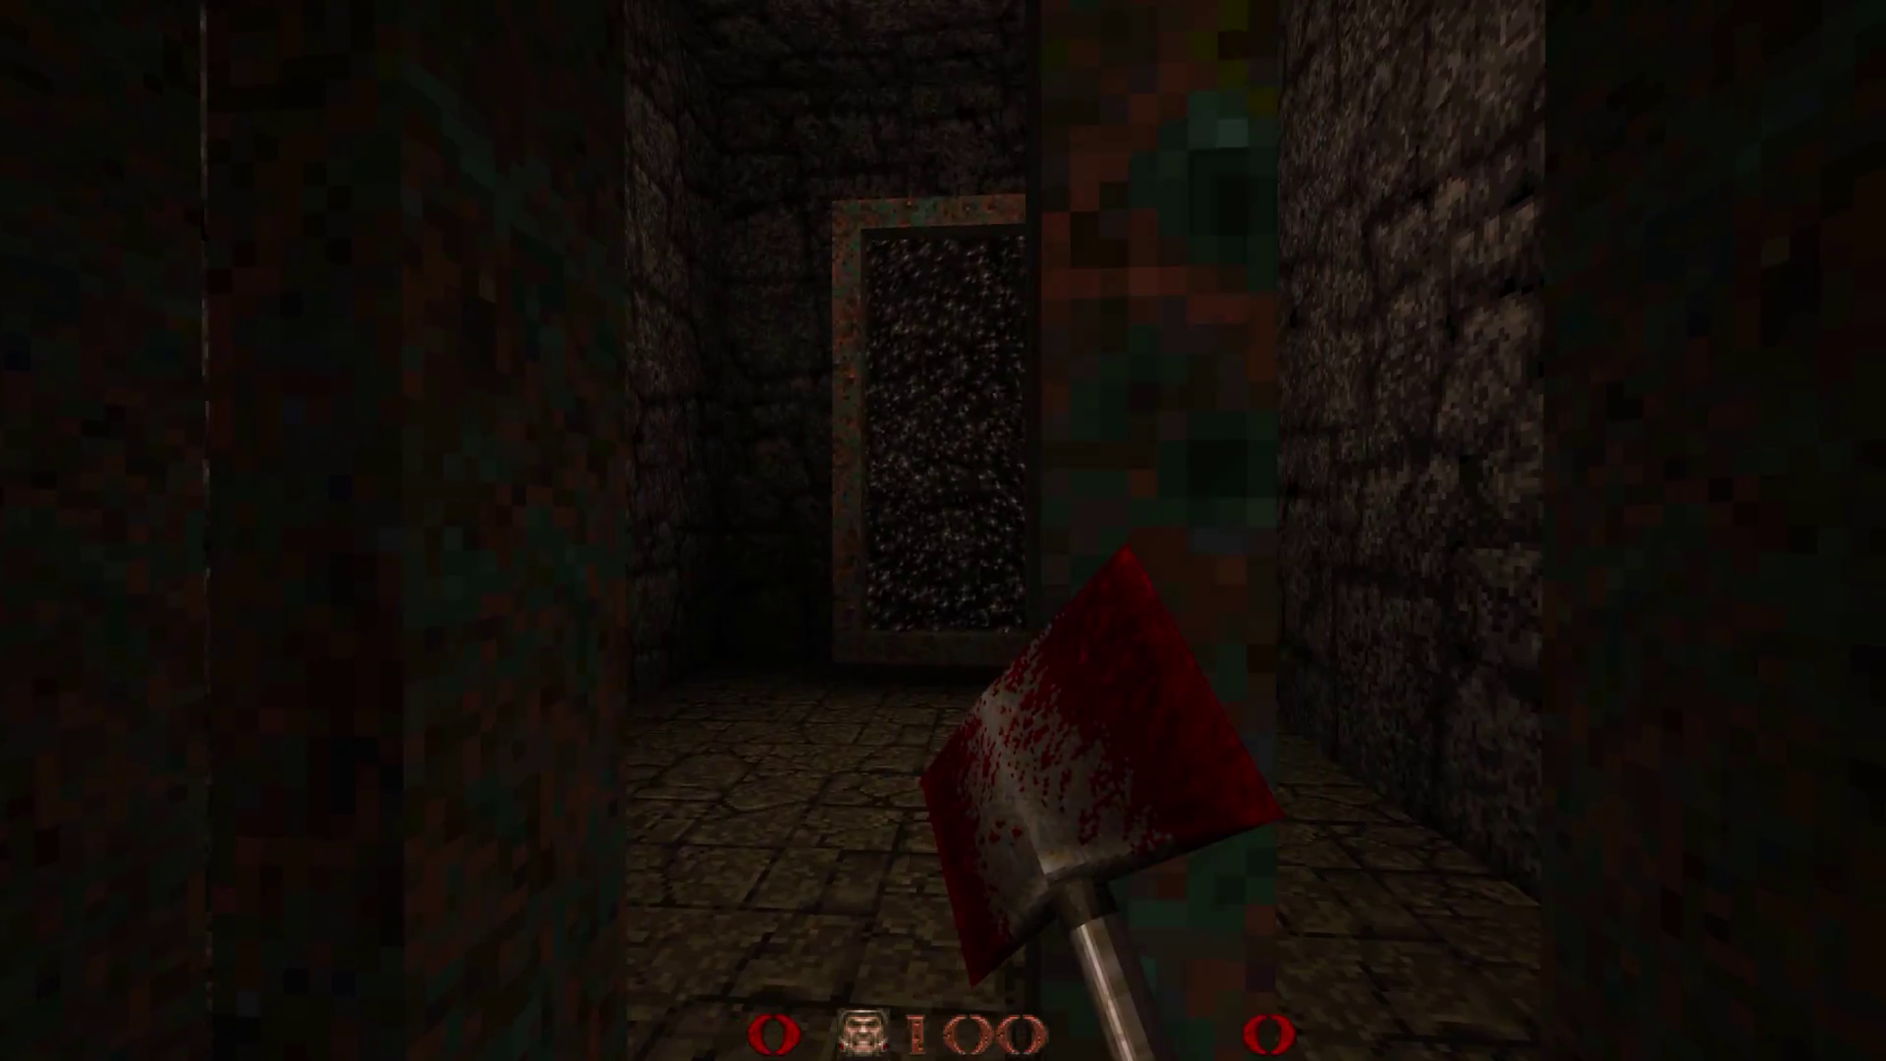
key(ctrl)
key(s)
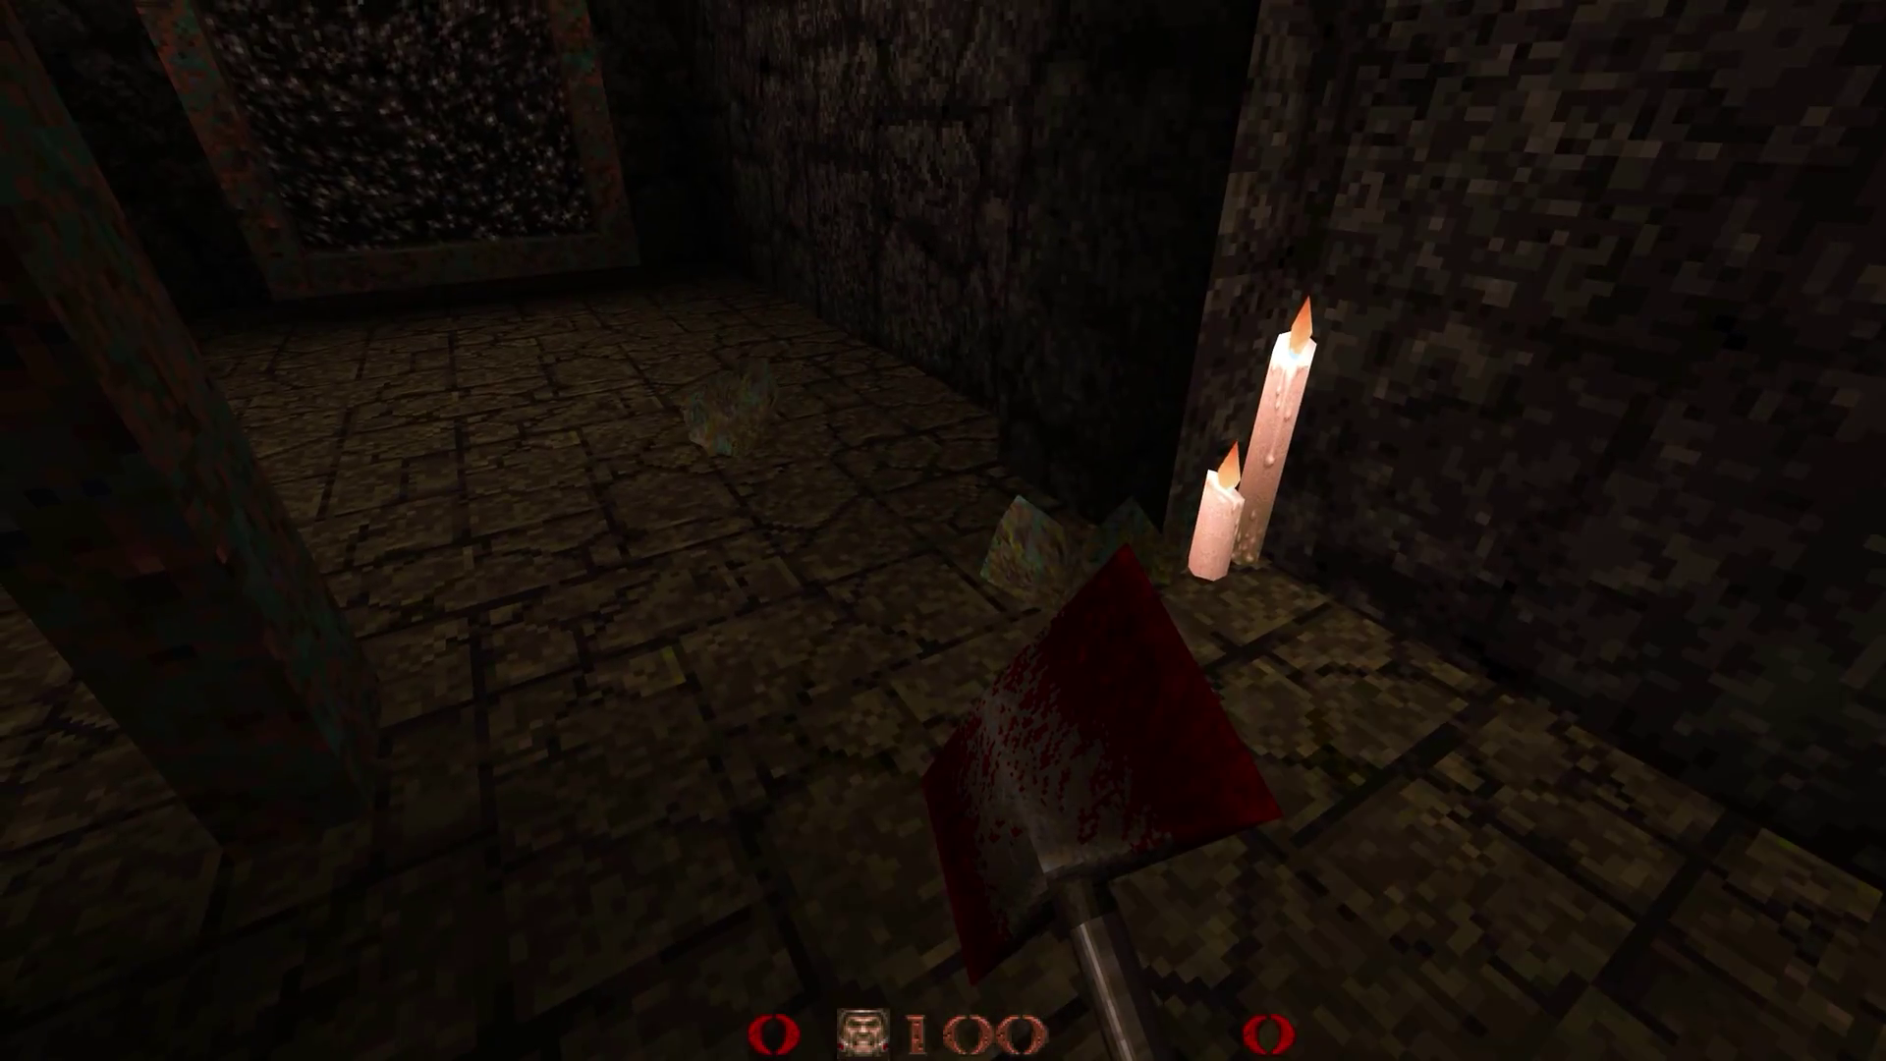
key(w)
key(s)
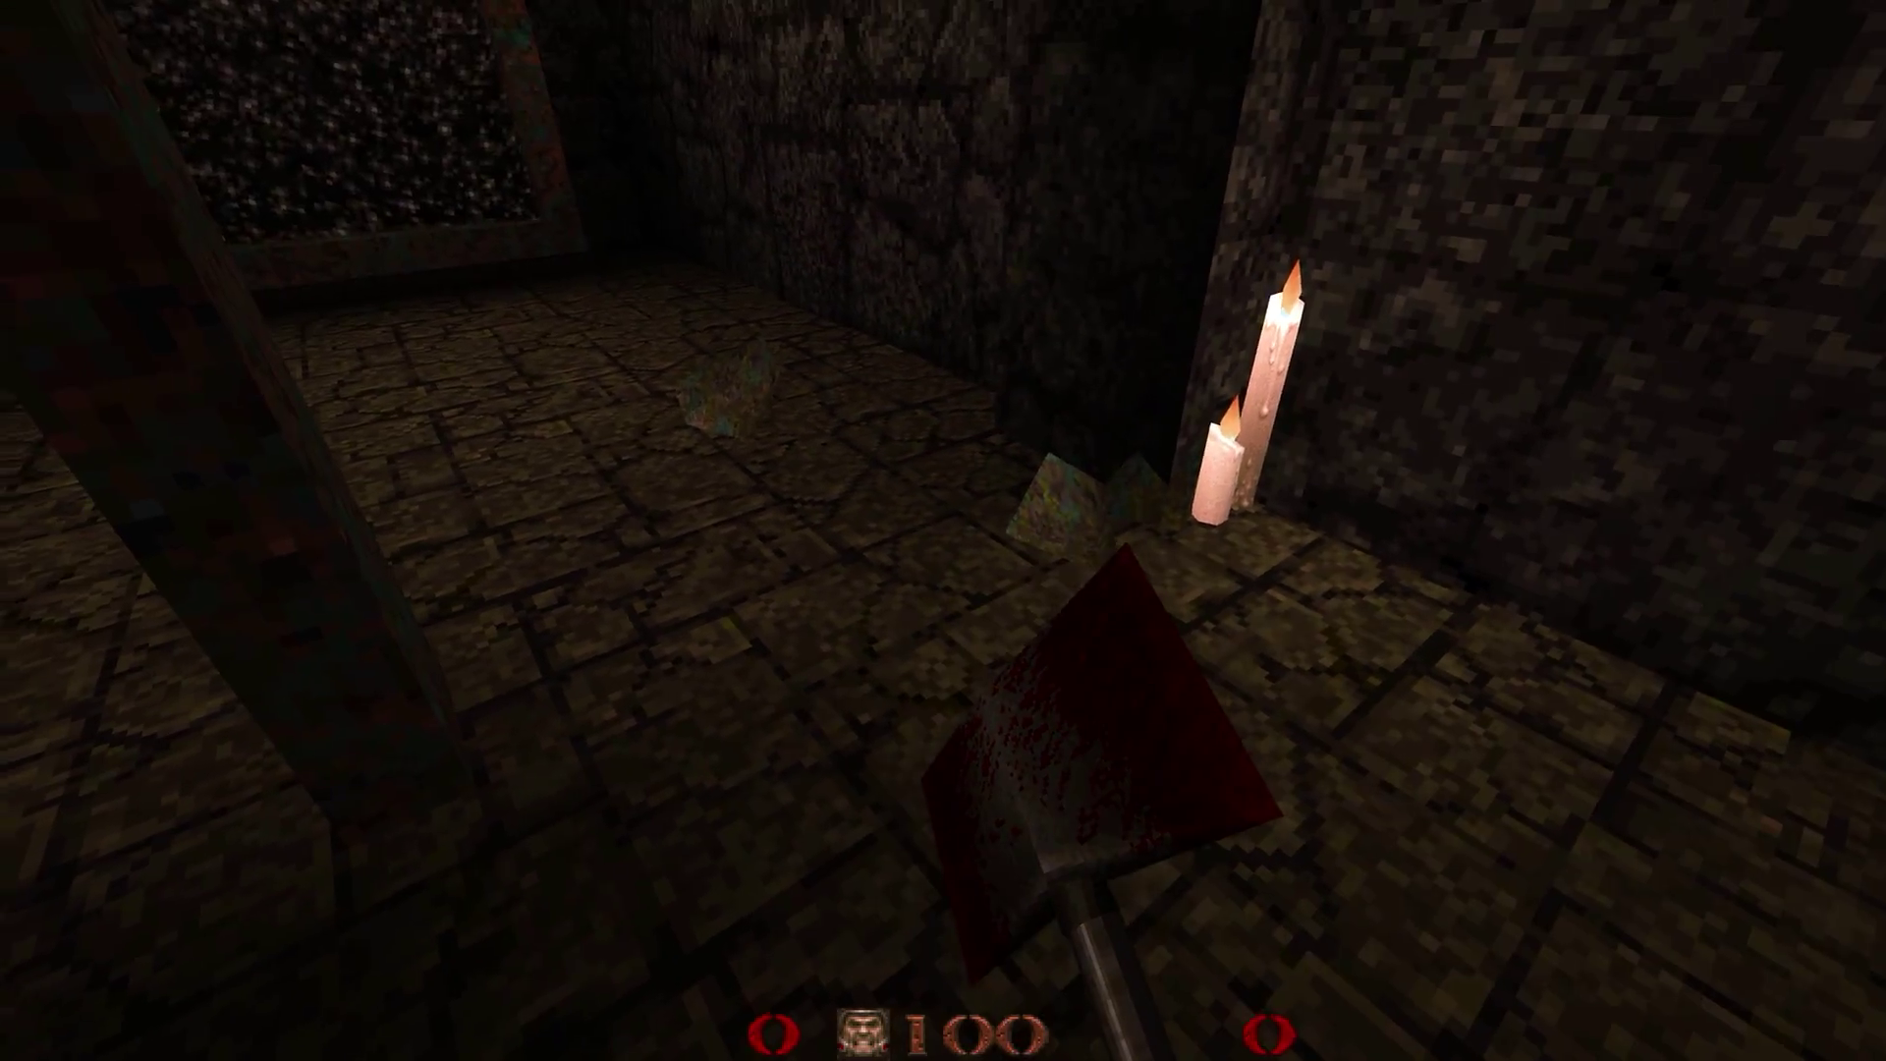
key(w)
key(s)
key(w)
key(ctrl)
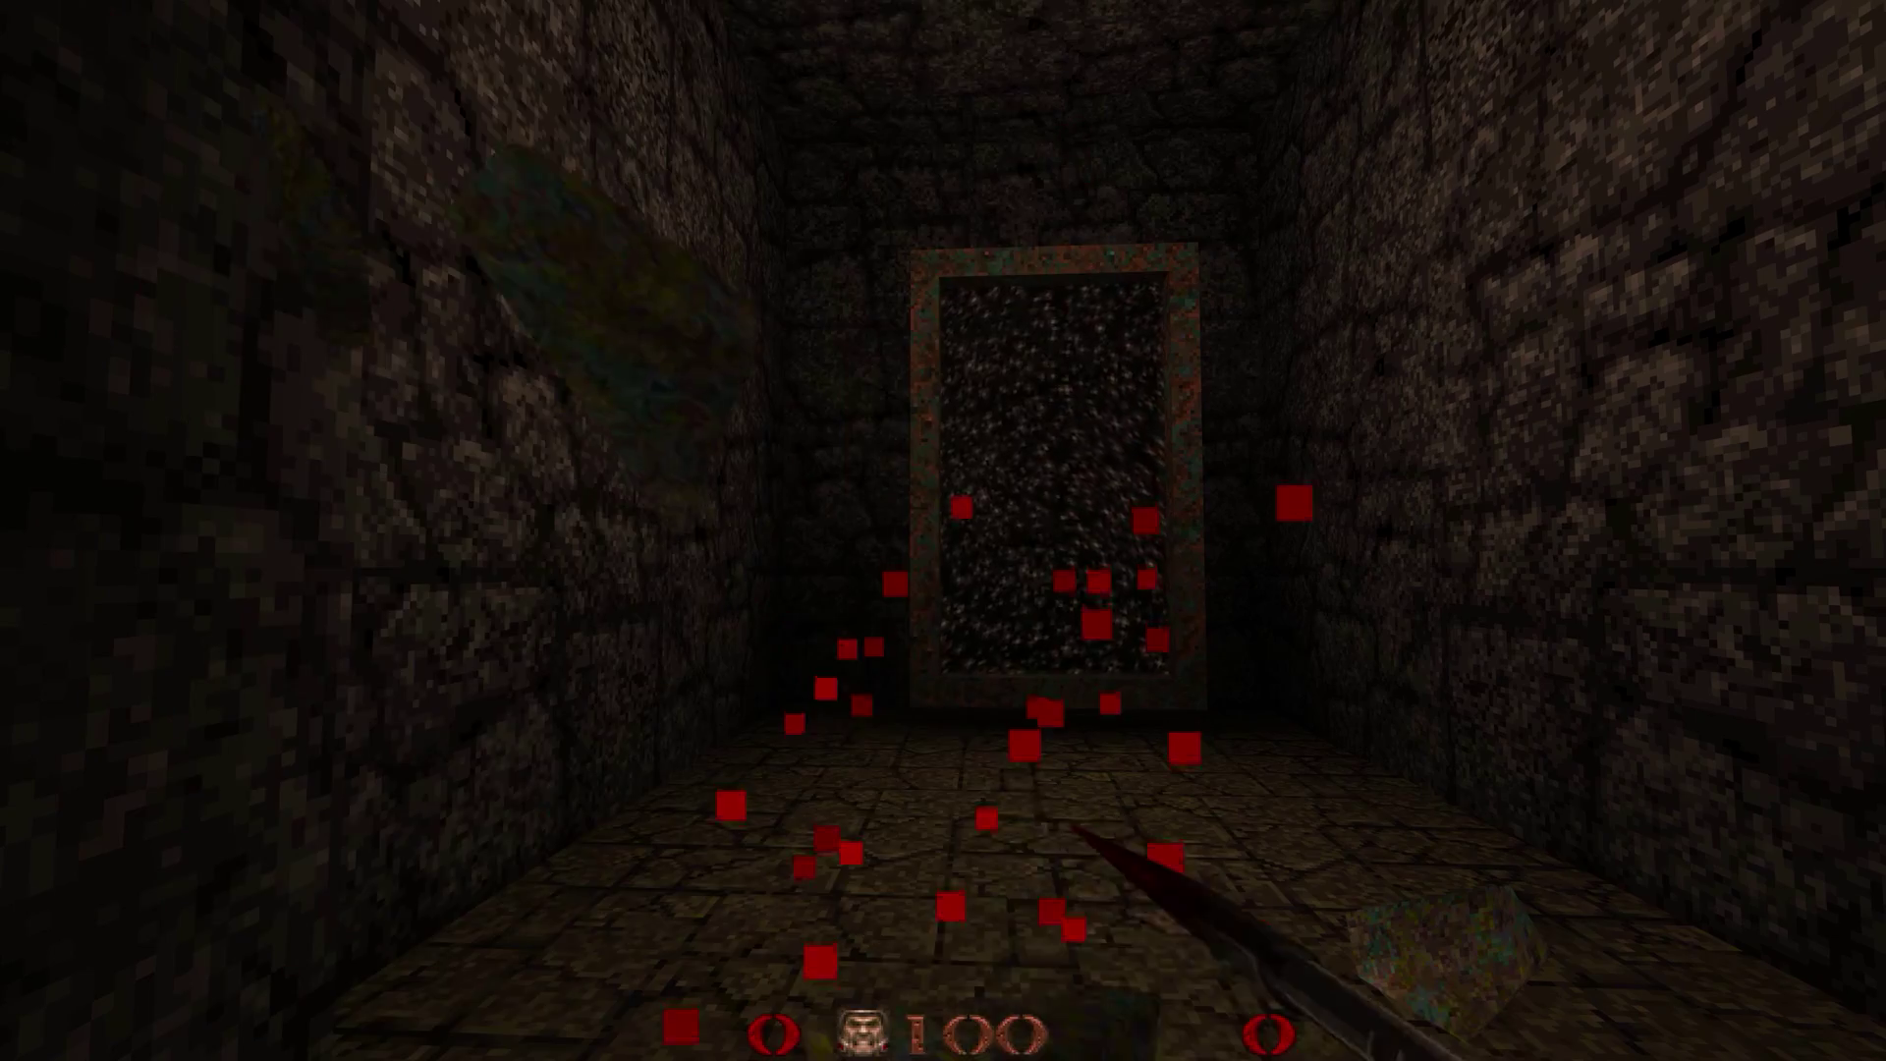
key(s)
key(d)
key(a)
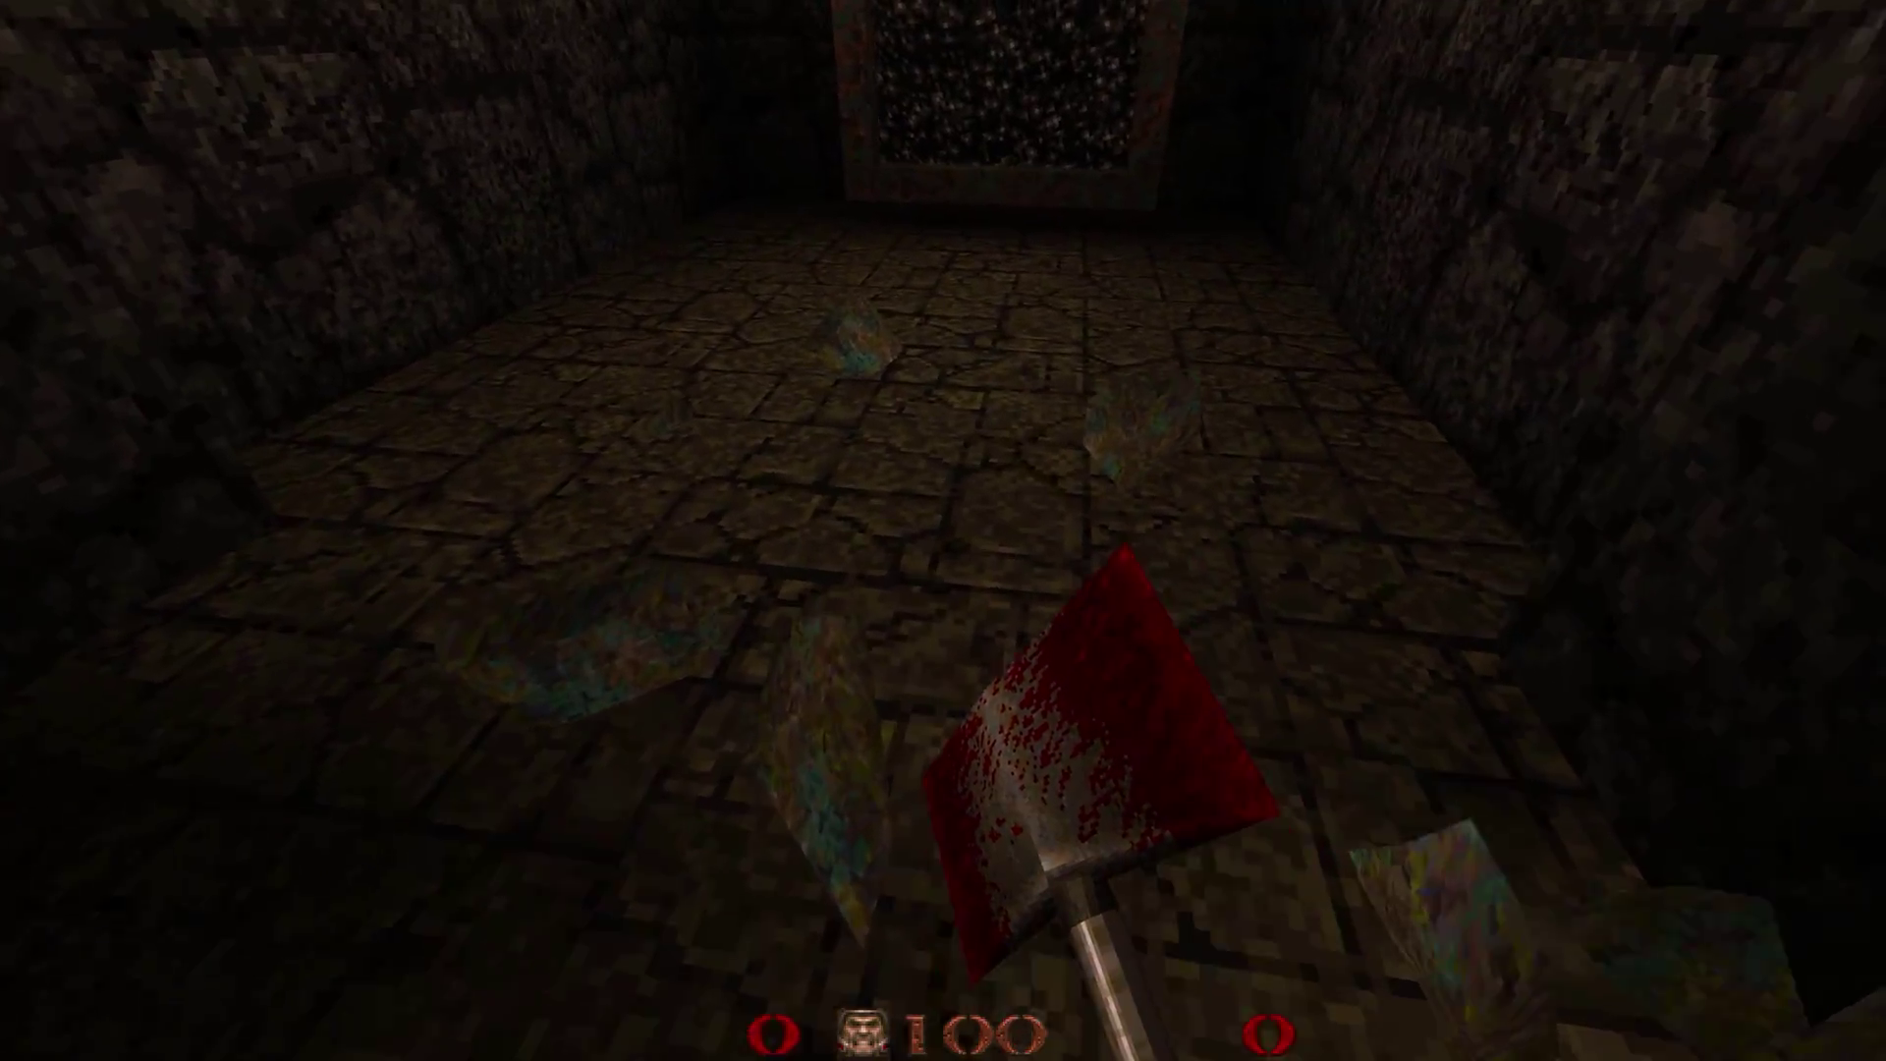
key(2)
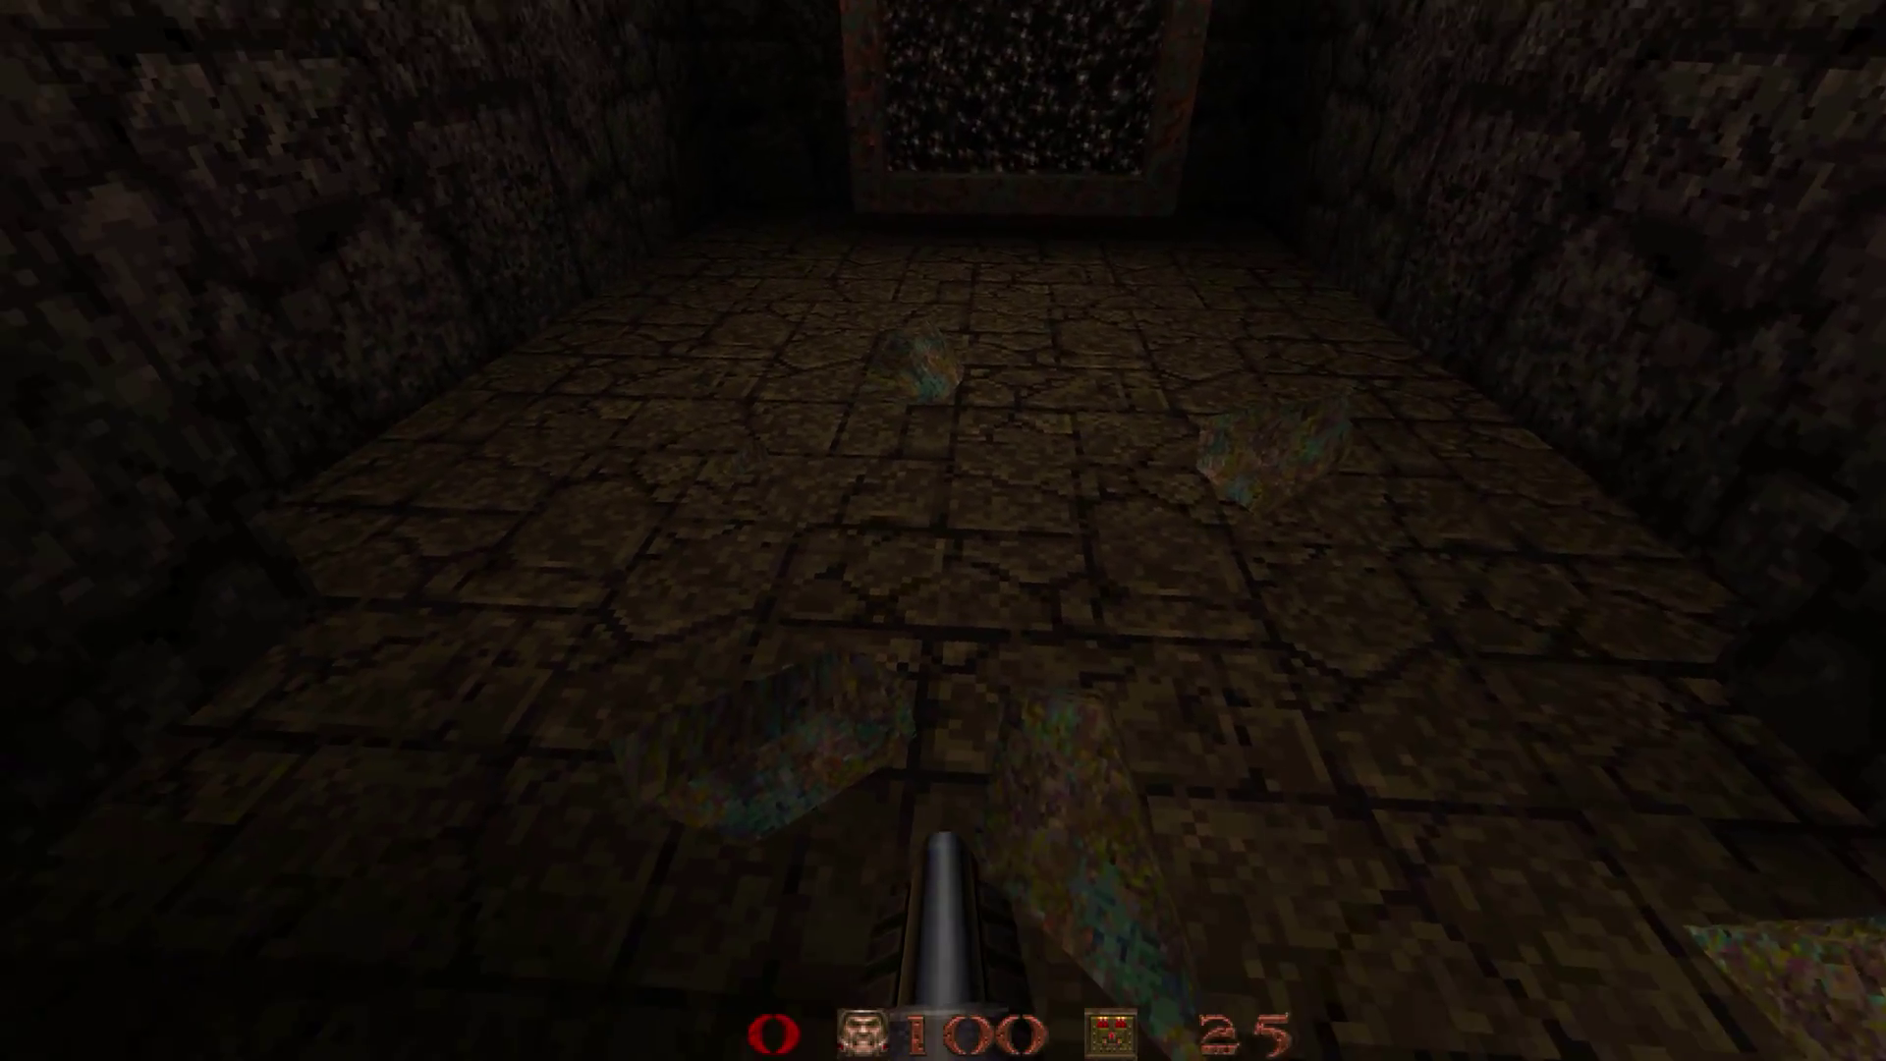
key(d)
key(s)
key(w)
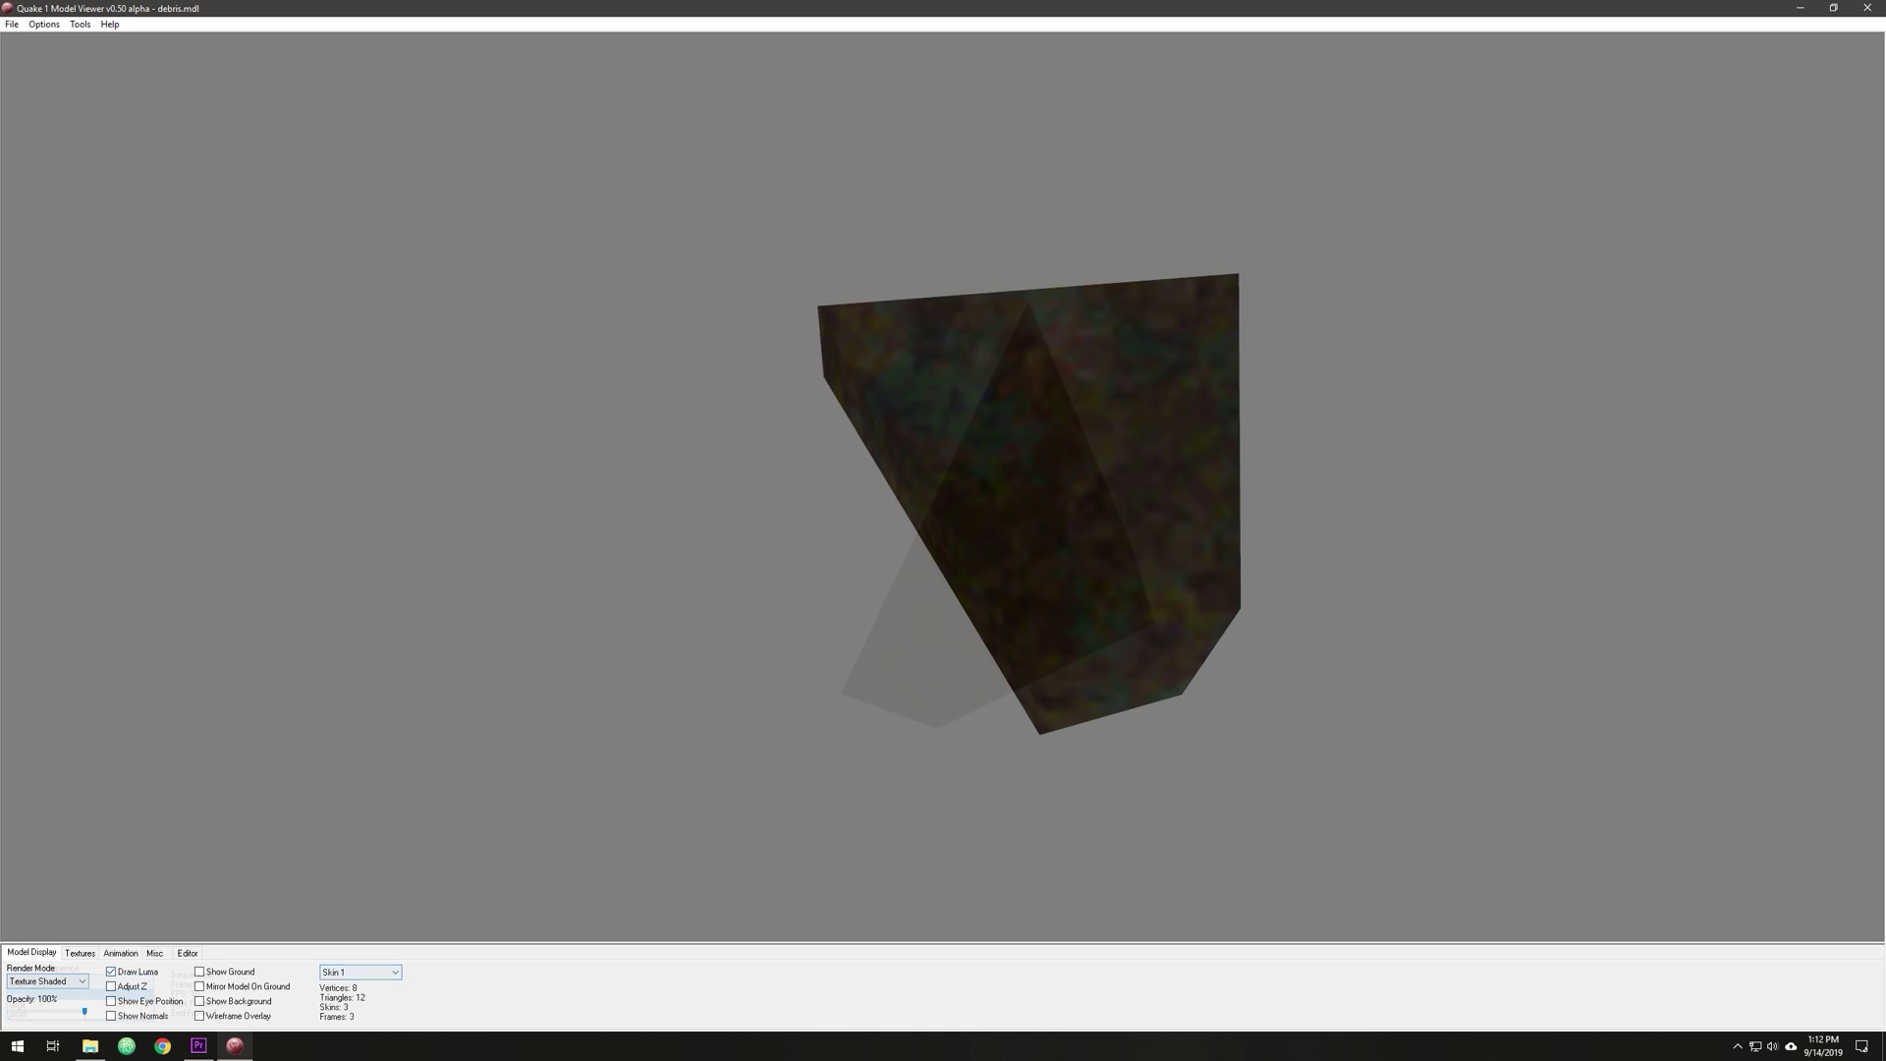
In Quake 1 Model Viewer, preview different skins of the debris.mdl model, including Skin 2, and rotate the model to inspect it
click(360, 972)
click(343, 1011)
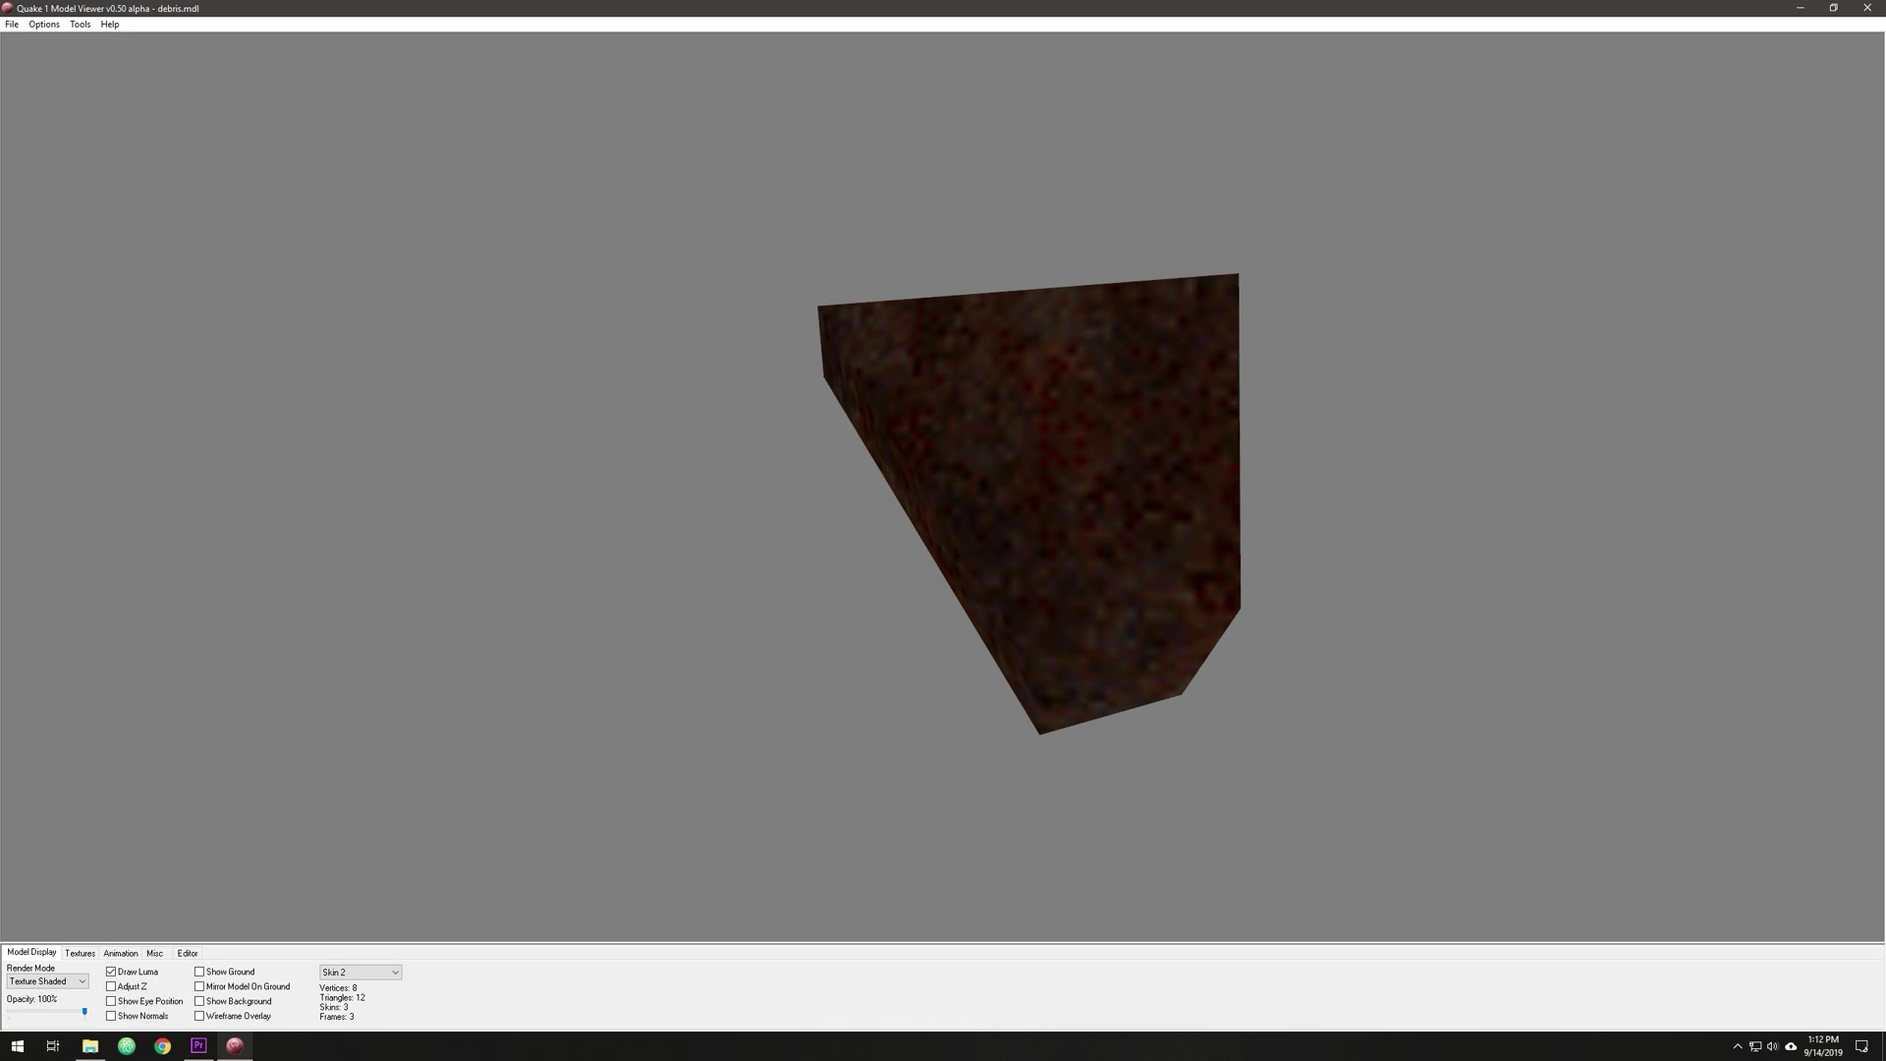
drag(943, 491, 1081, 491)
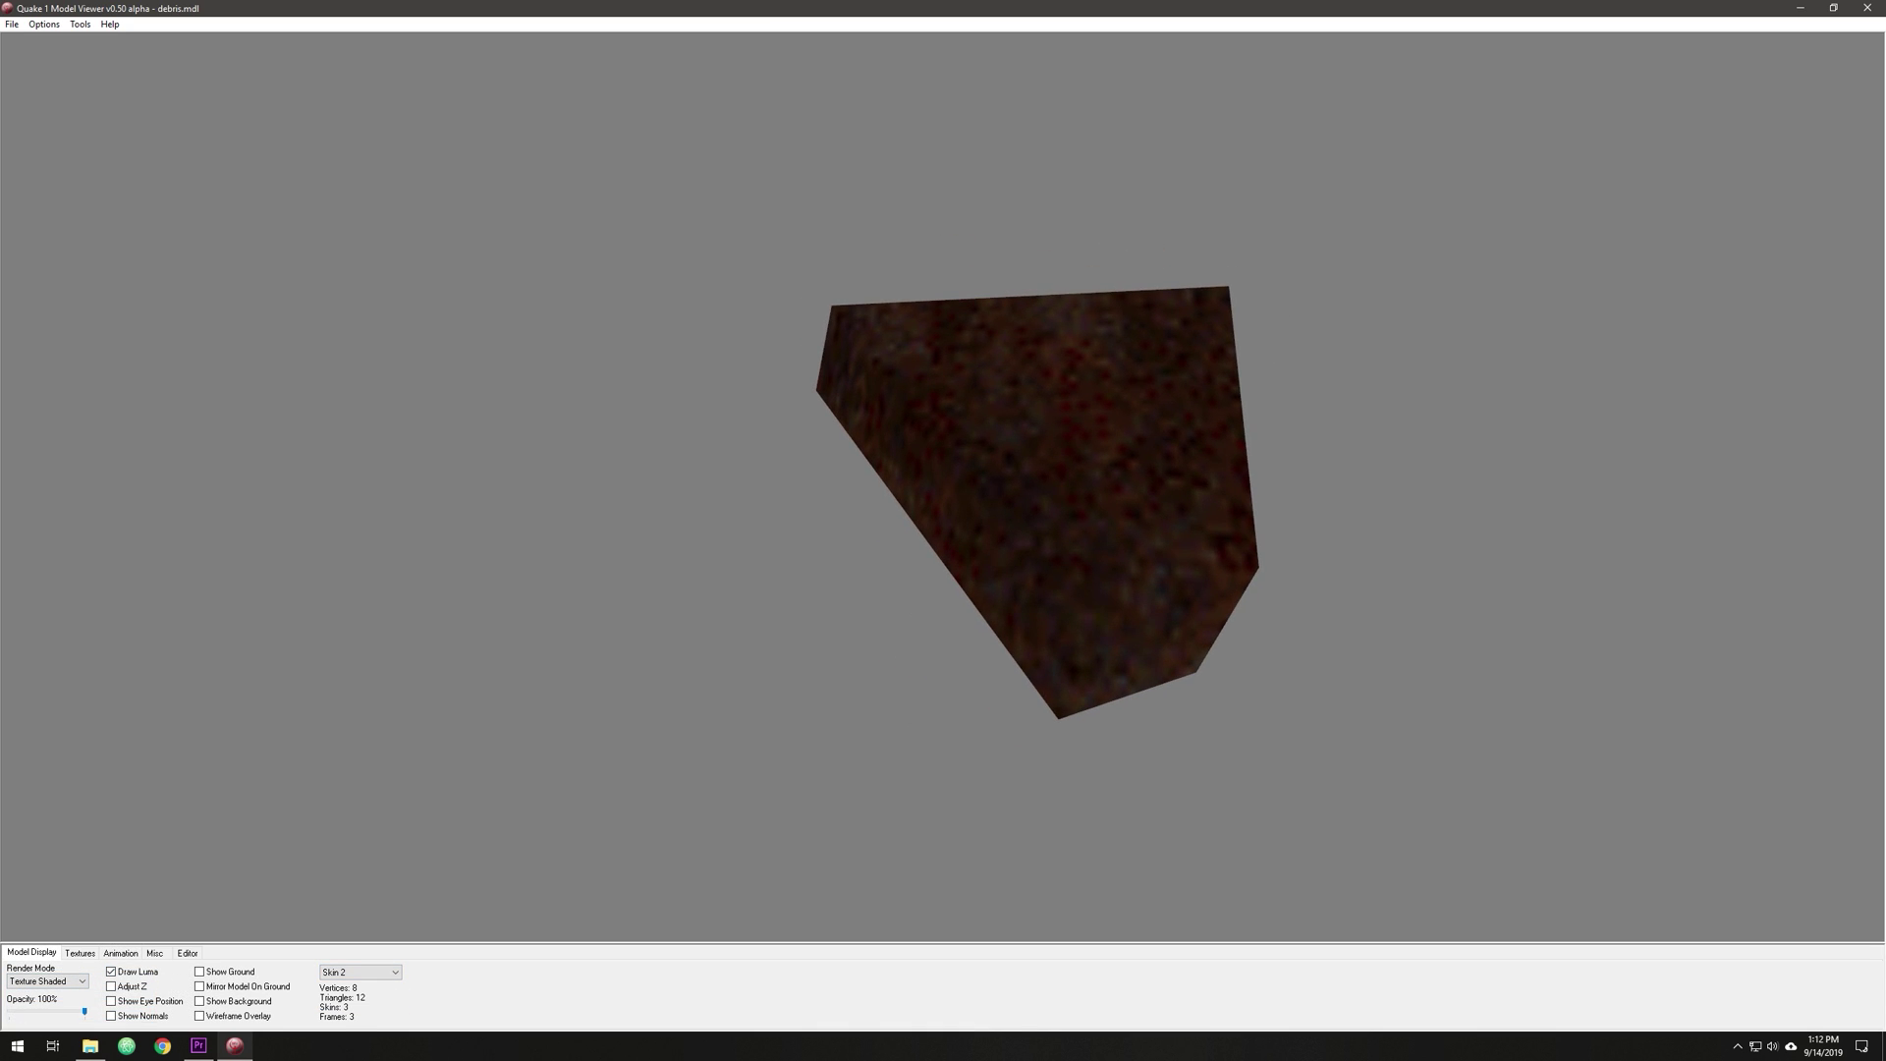
click(359, 971)
click(344, 988)
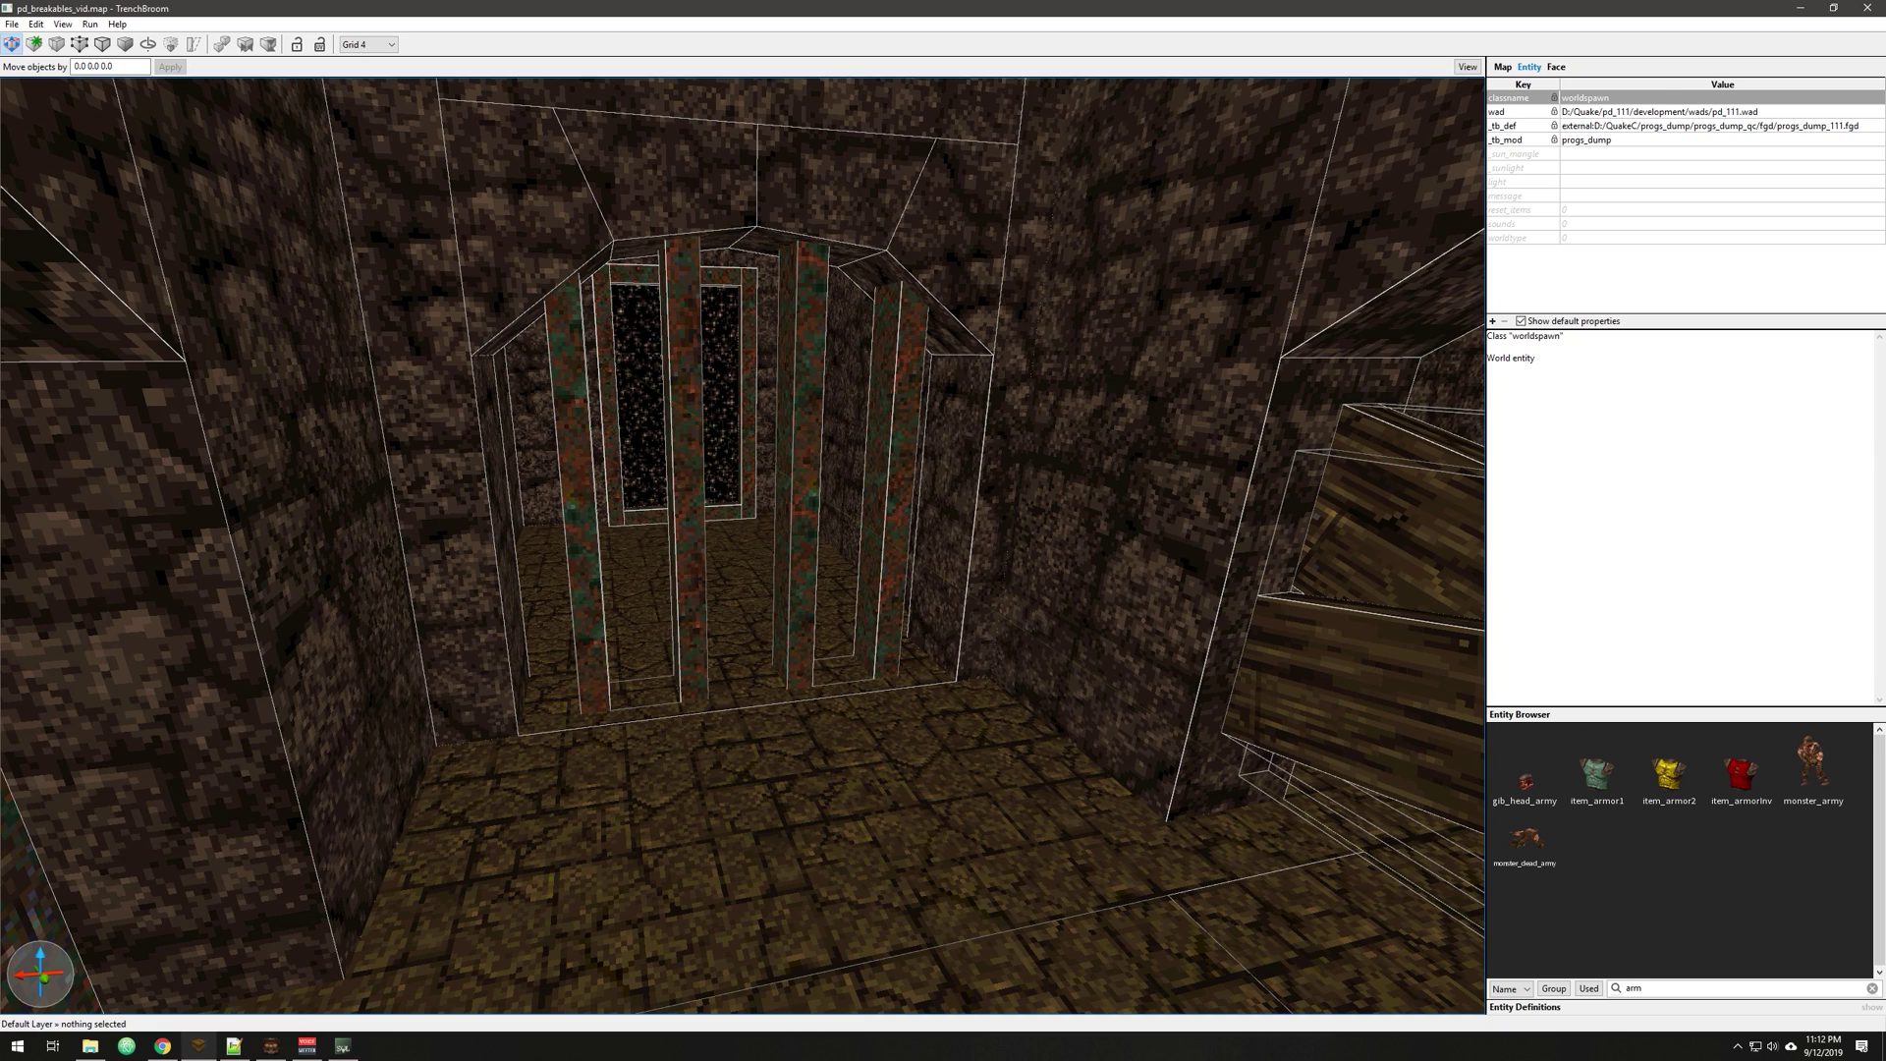
Select a metal bar in the archway and examine the Func brush entity types it could be turned into
right_drag(742, 545, 770, 509)
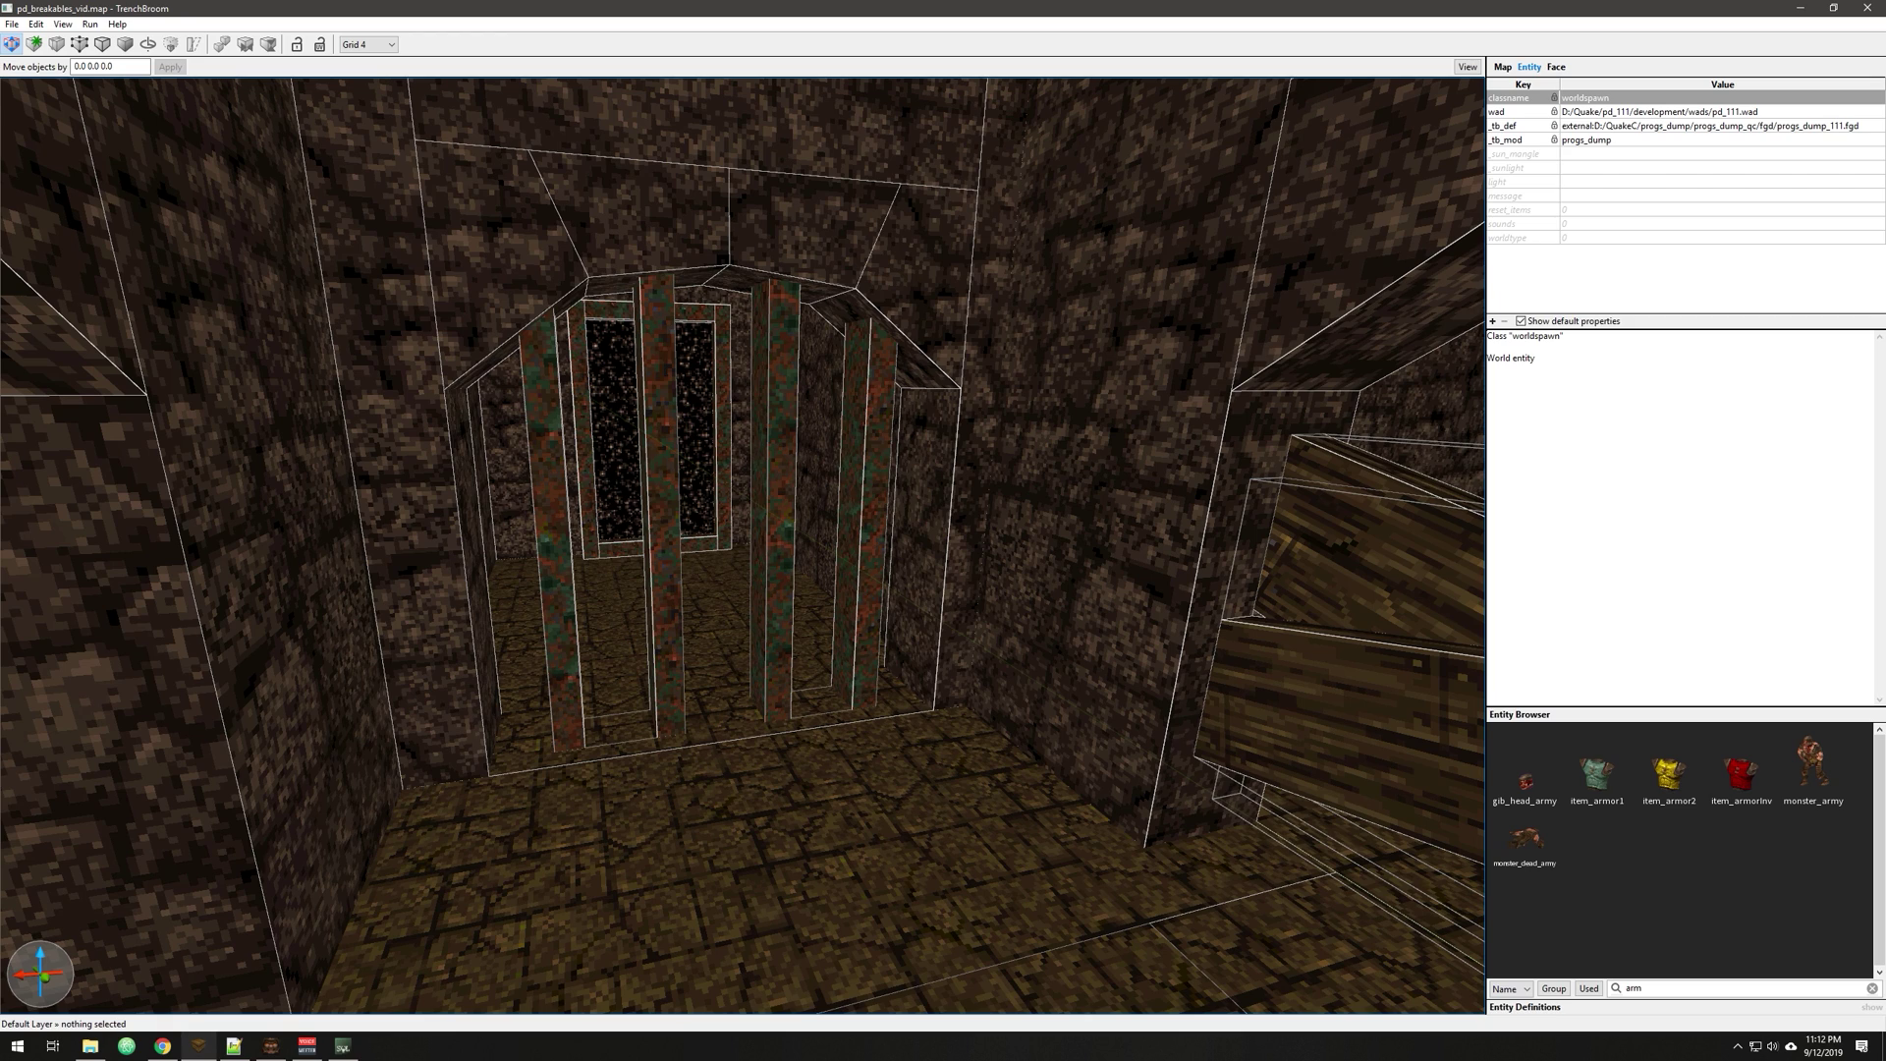
click(749, 512)
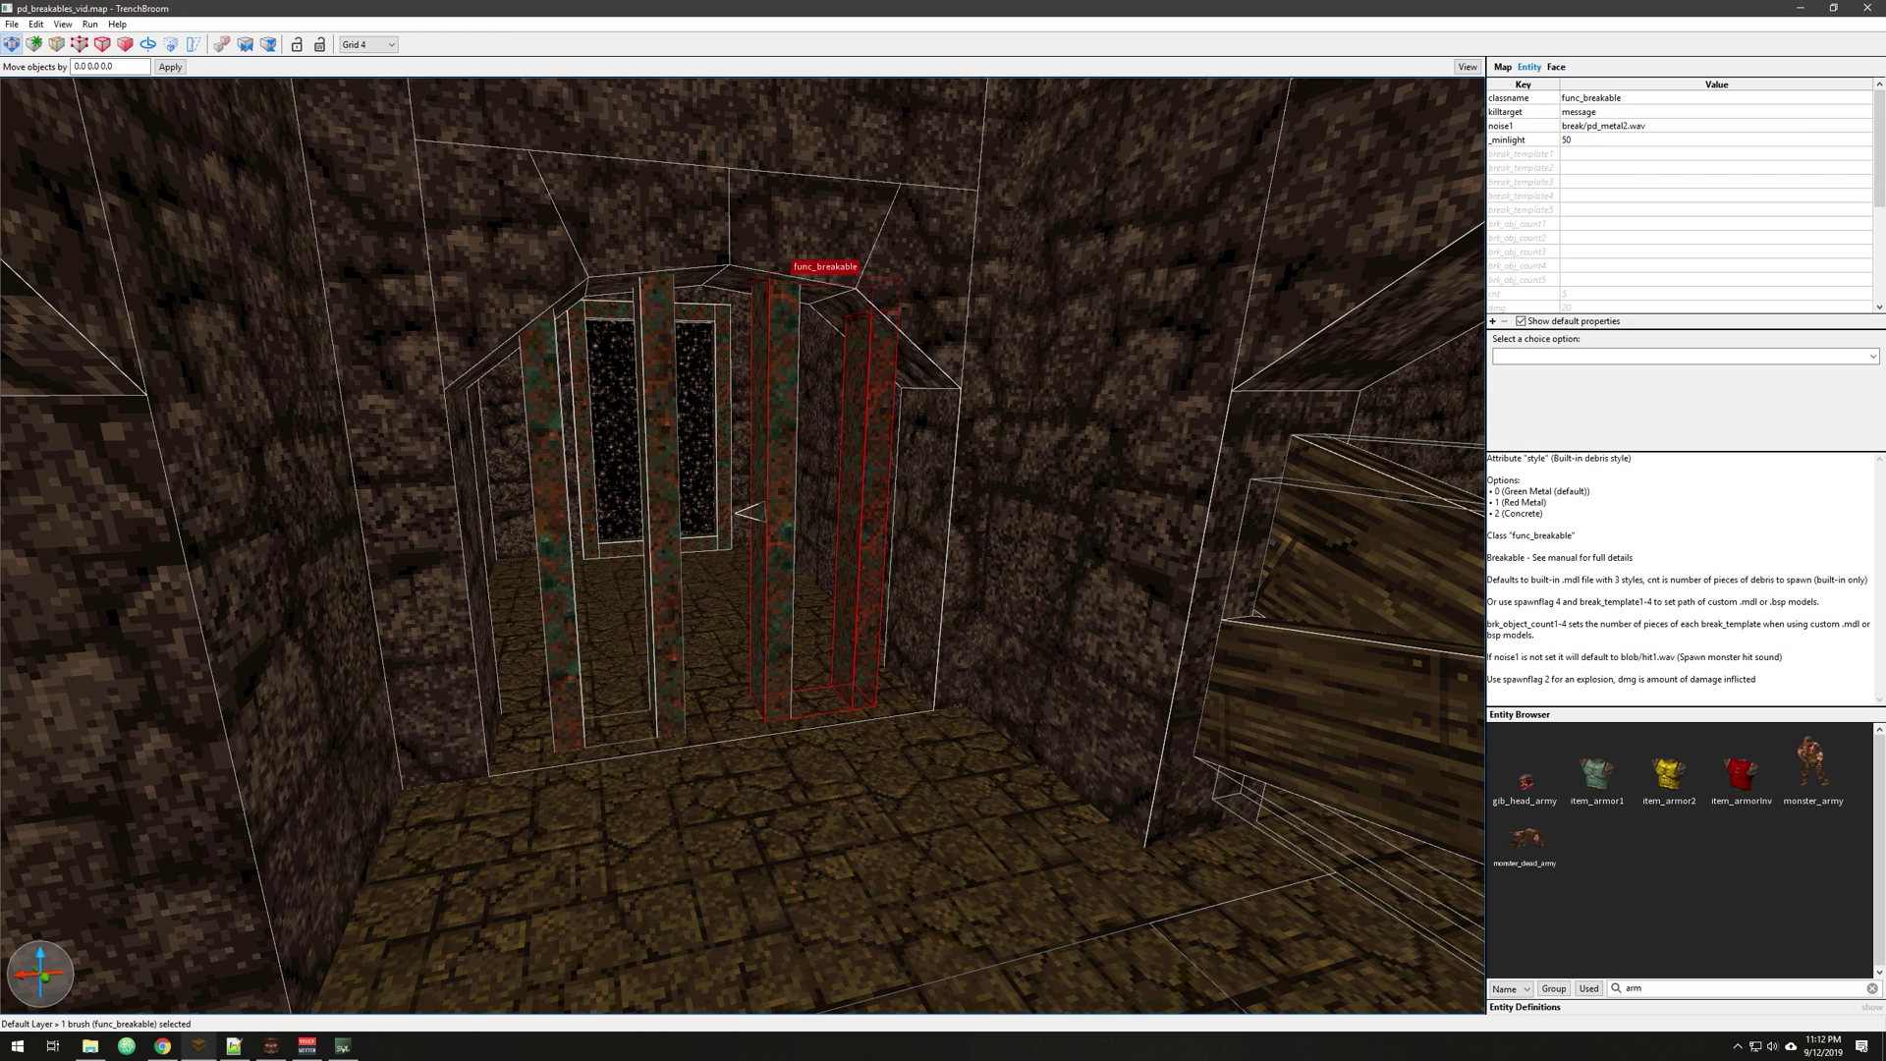
right_click(878, 384)
mouse_move(943, 501)
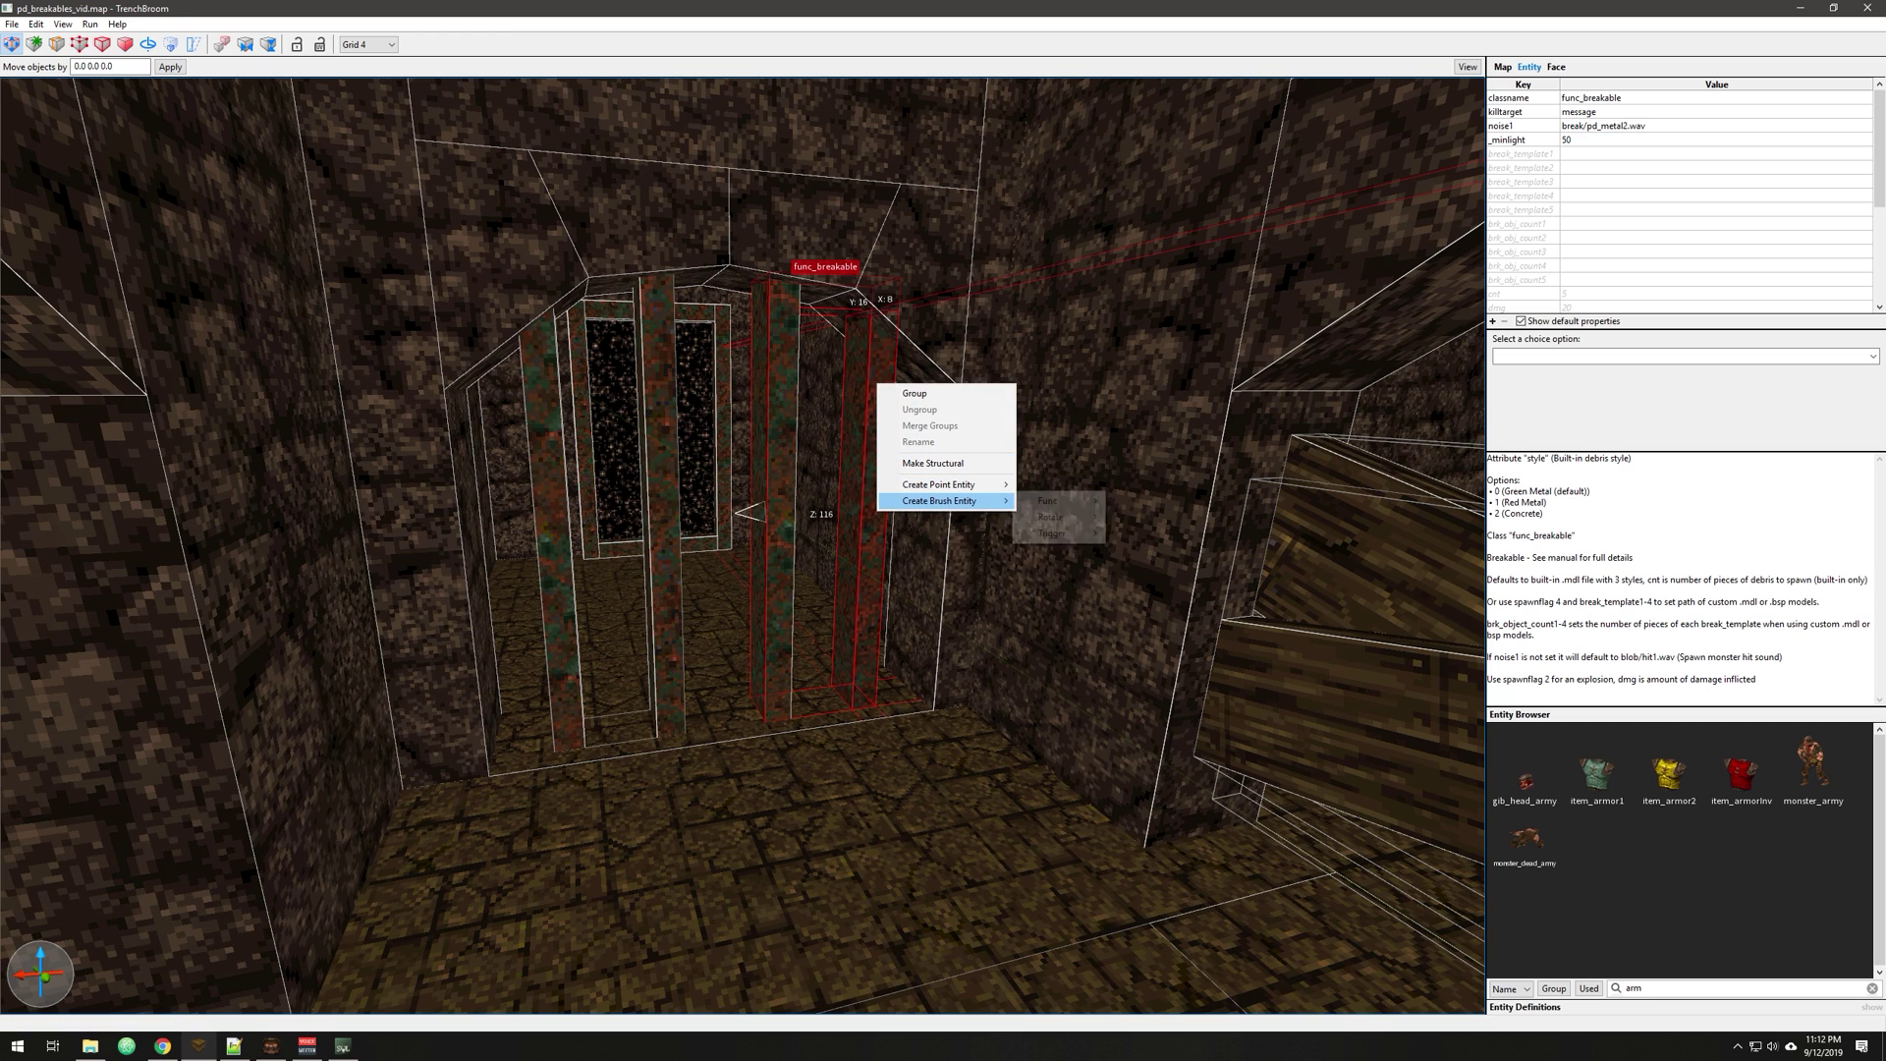
mouse_move(1051, 501)
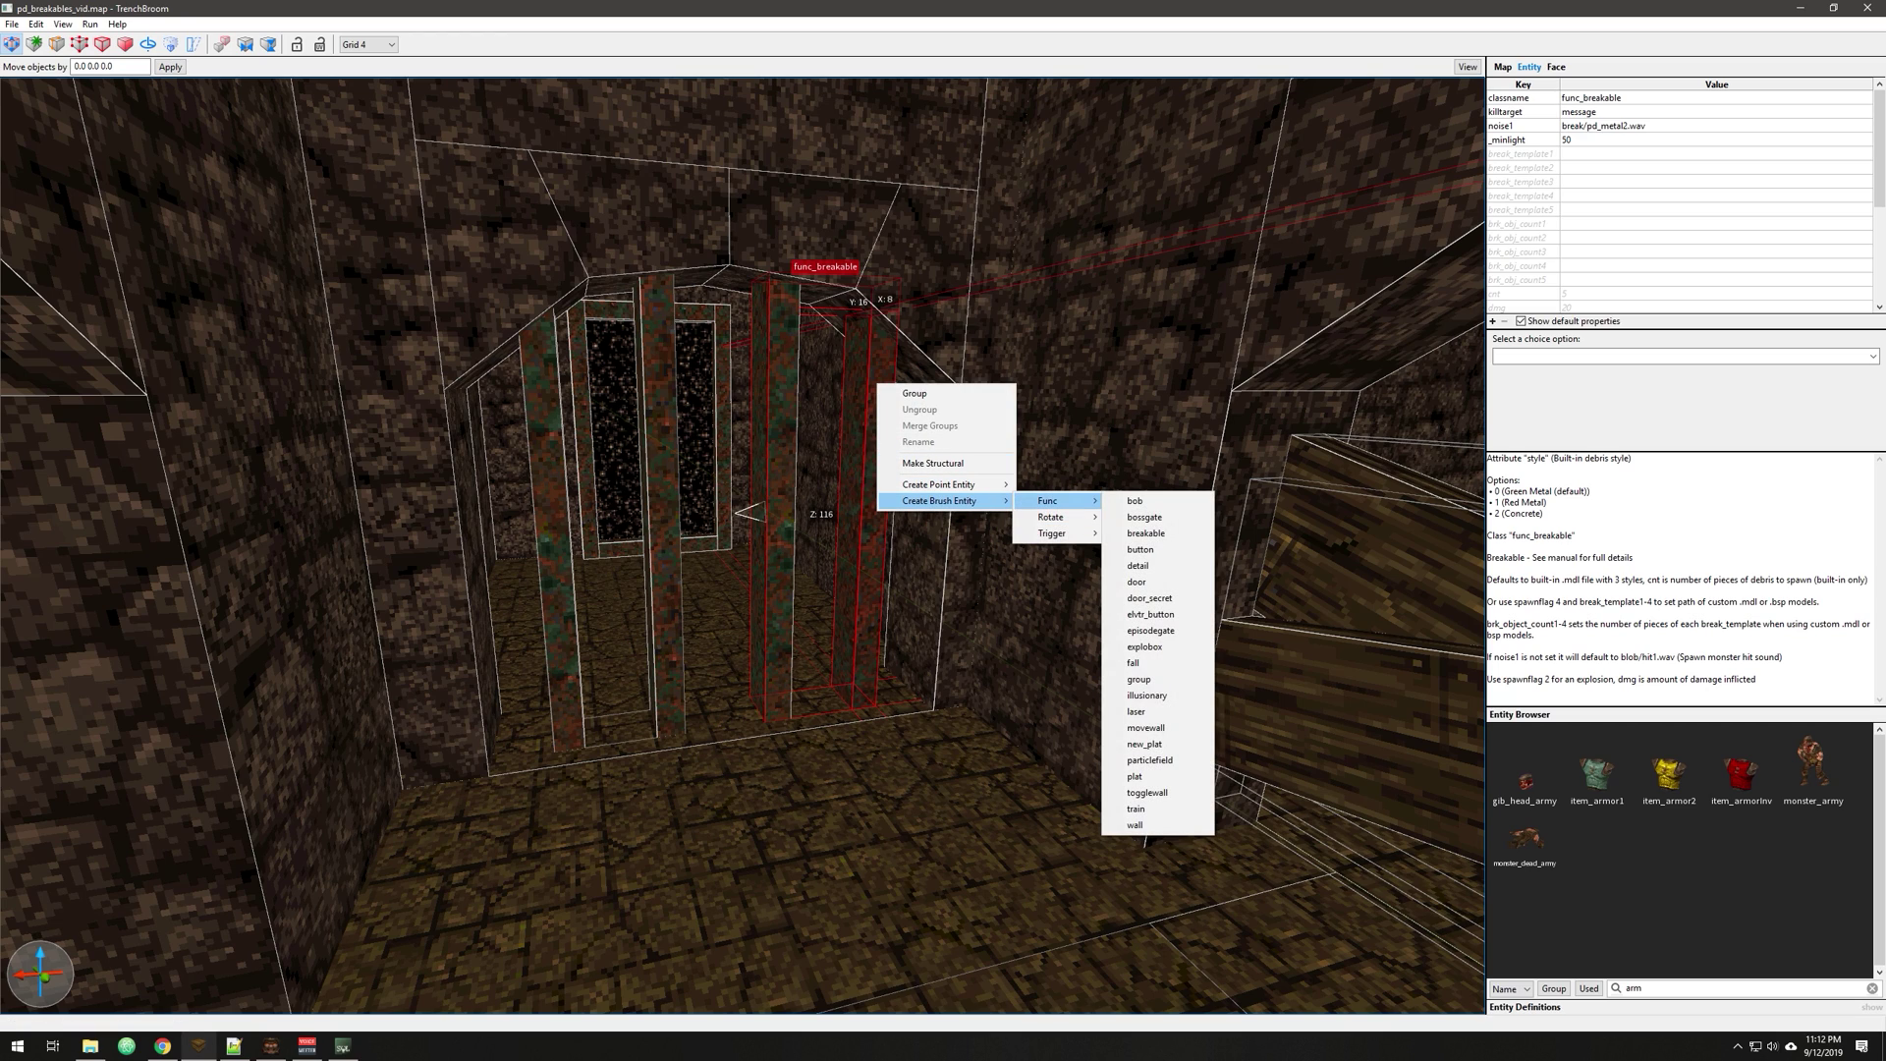
key(Escape)
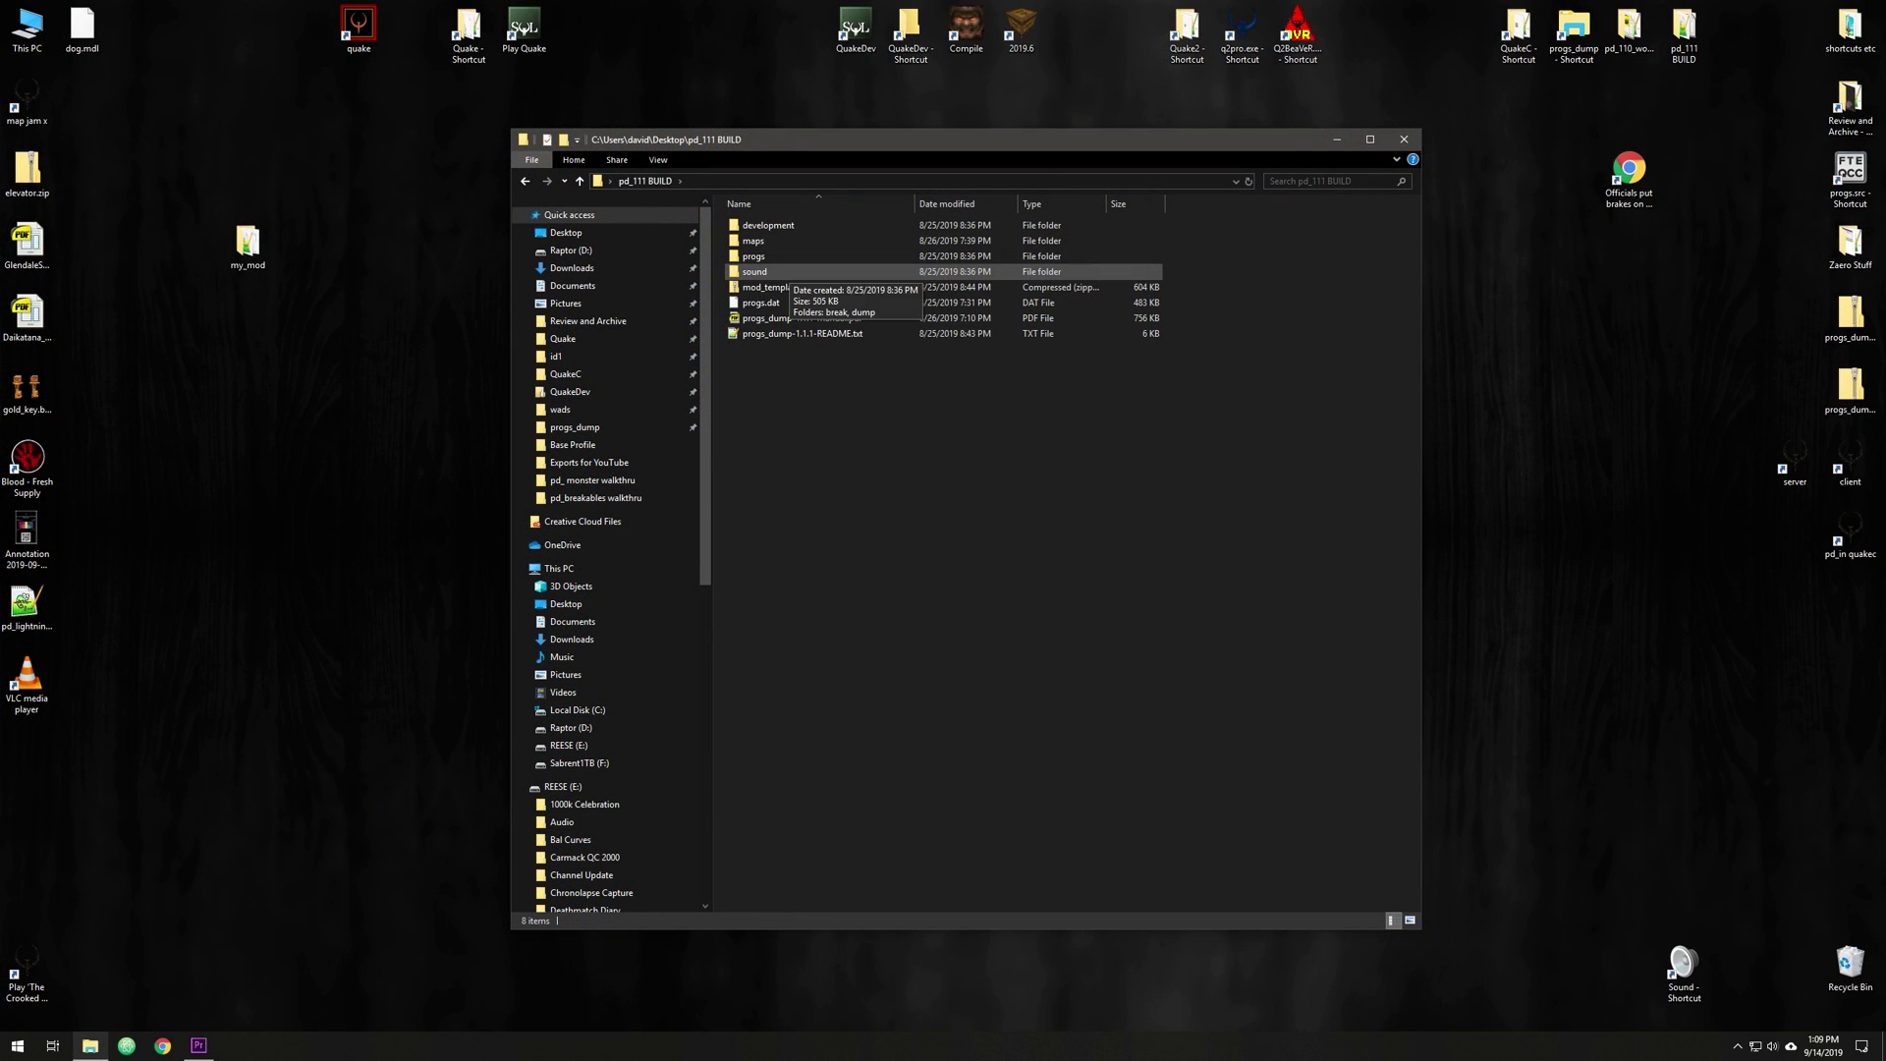
In File Explorer, open the break folder inside the sound folder of pd_111 BUILD
double_click(755, 271)
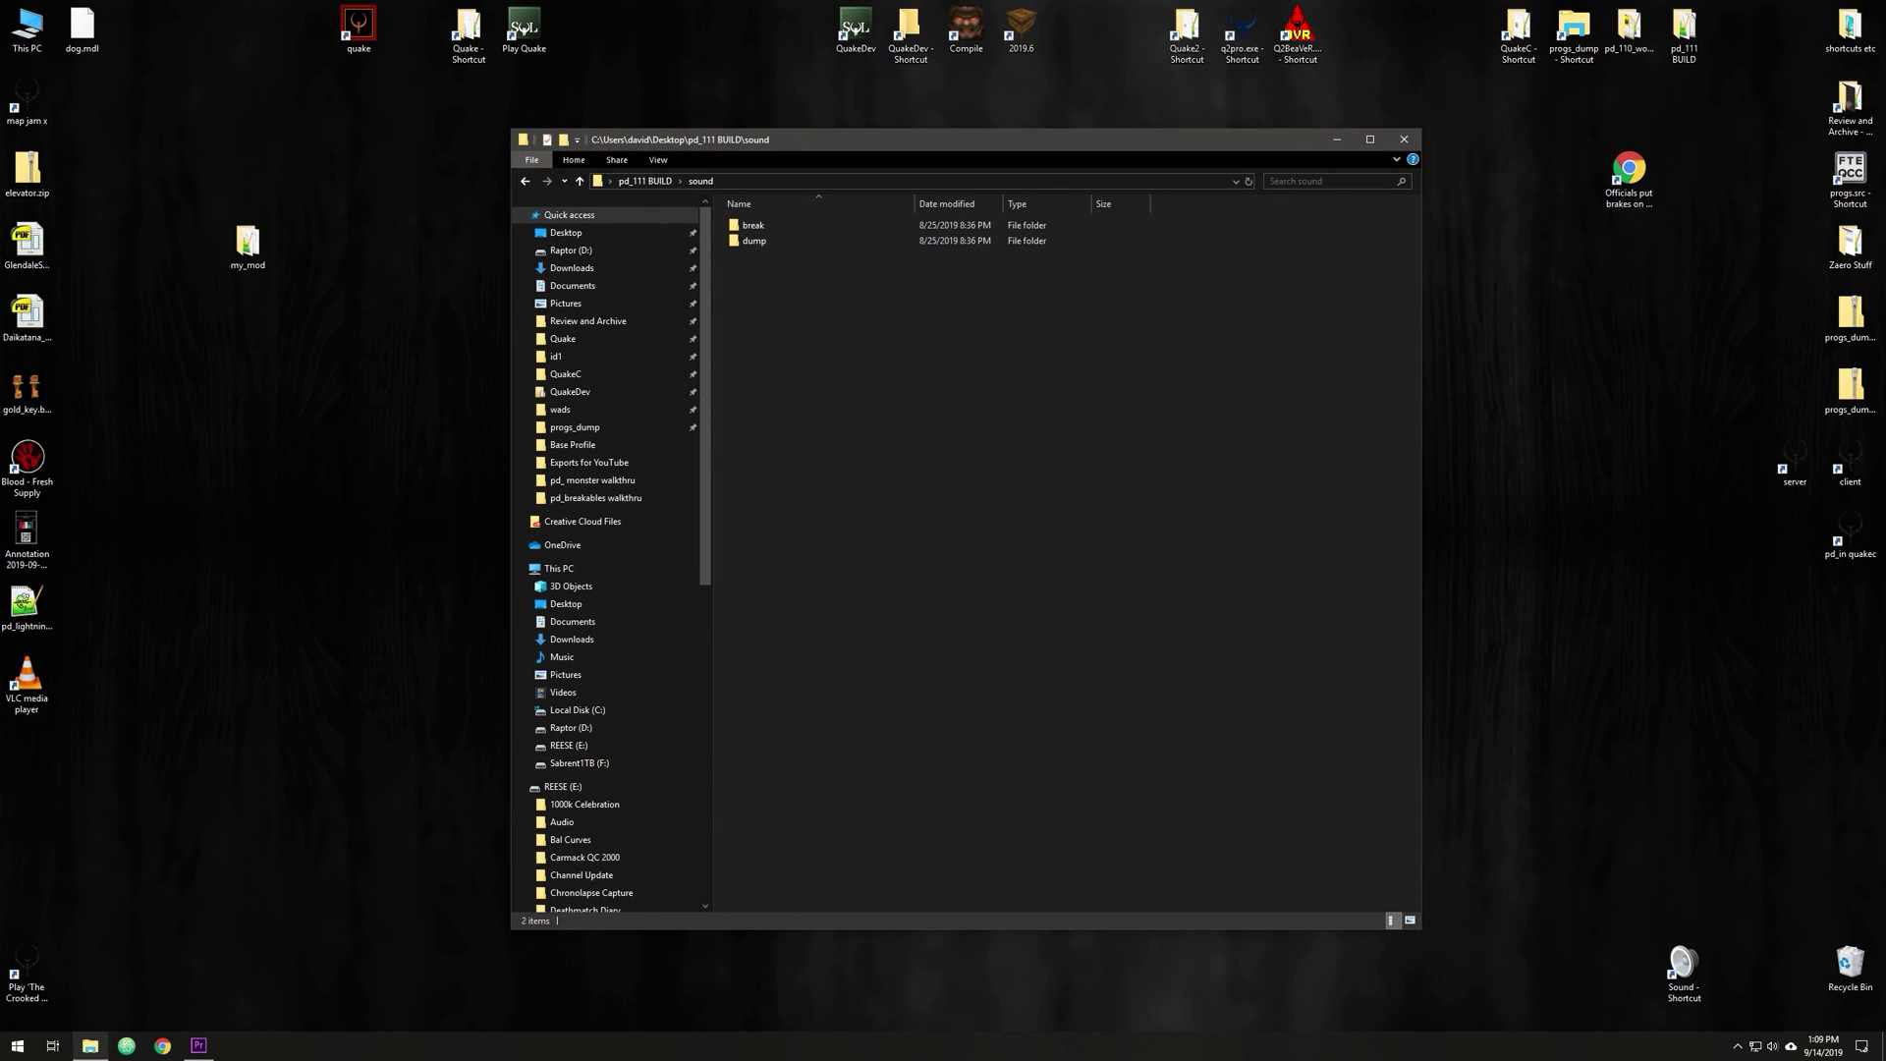
double_click(757, 225)
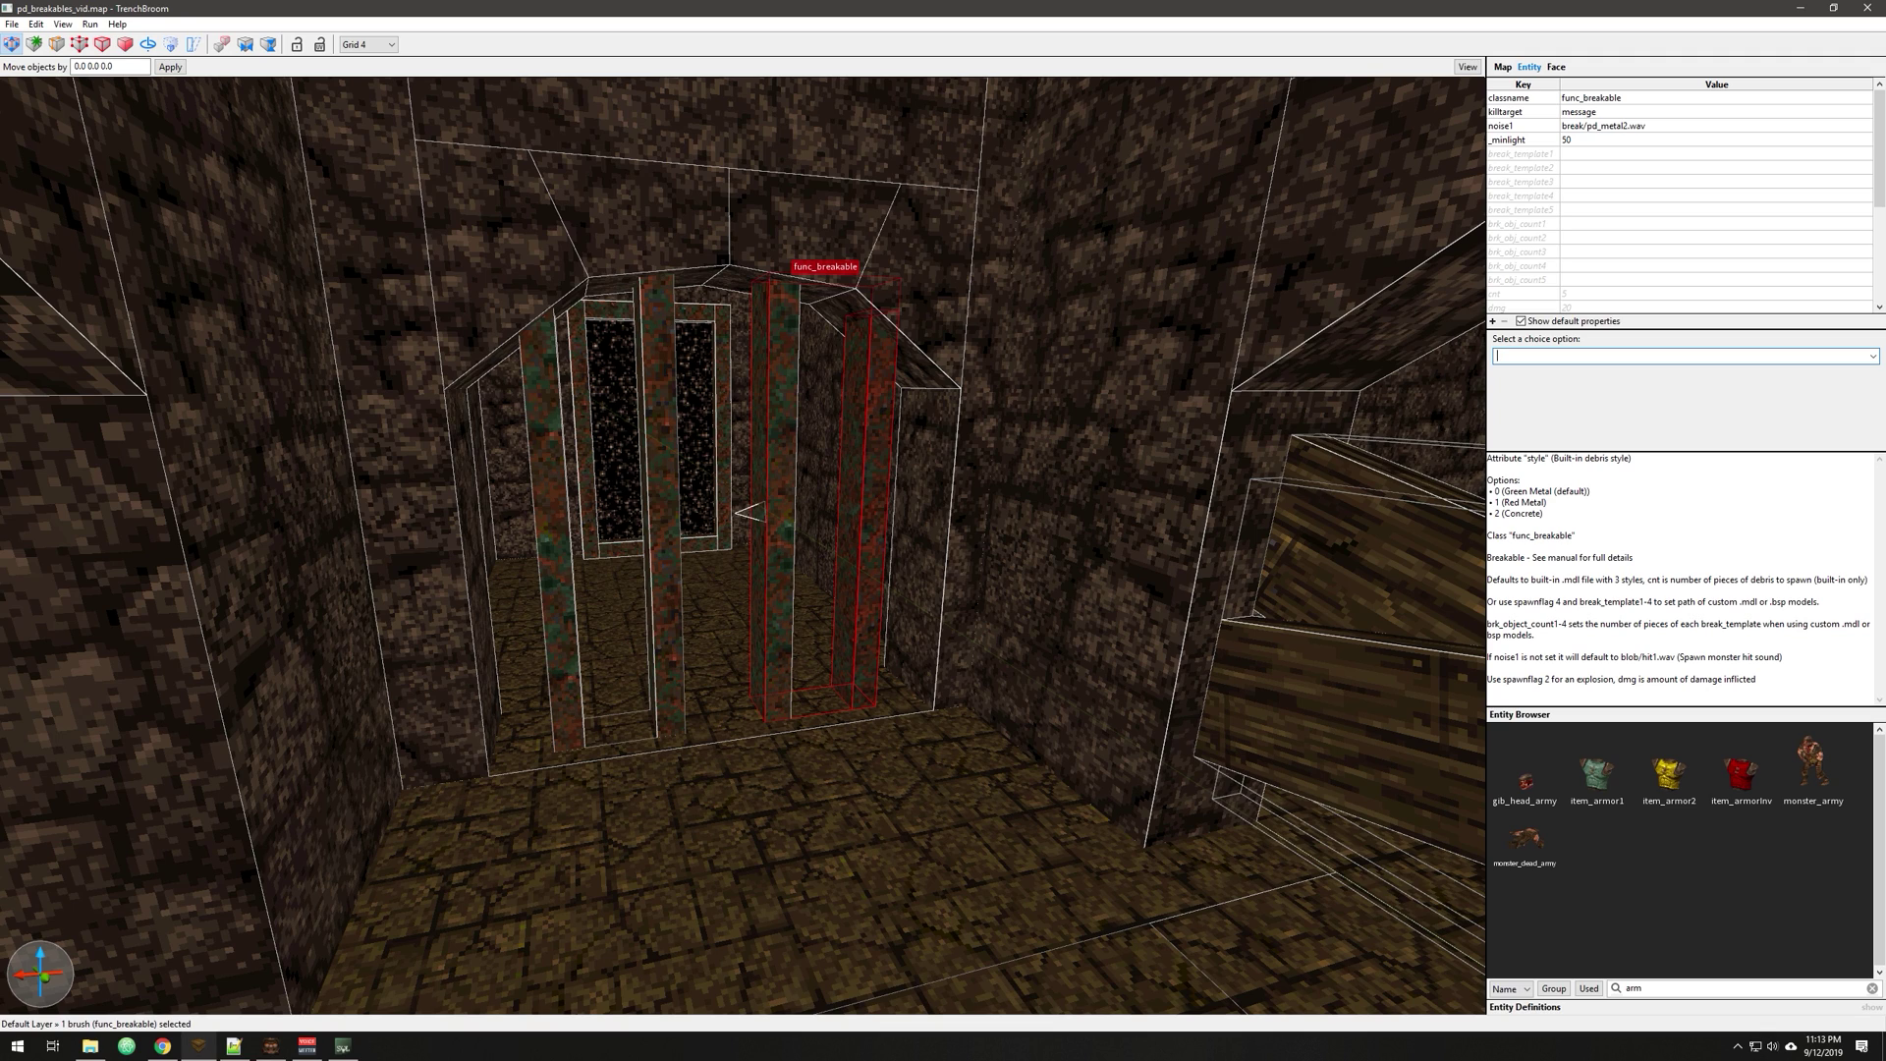
Back in TrenchBroom, examine the metal bar's spawnflags and its built-in debris style choices
scroll(1680, 195, down, 3)
click(1523, 206)
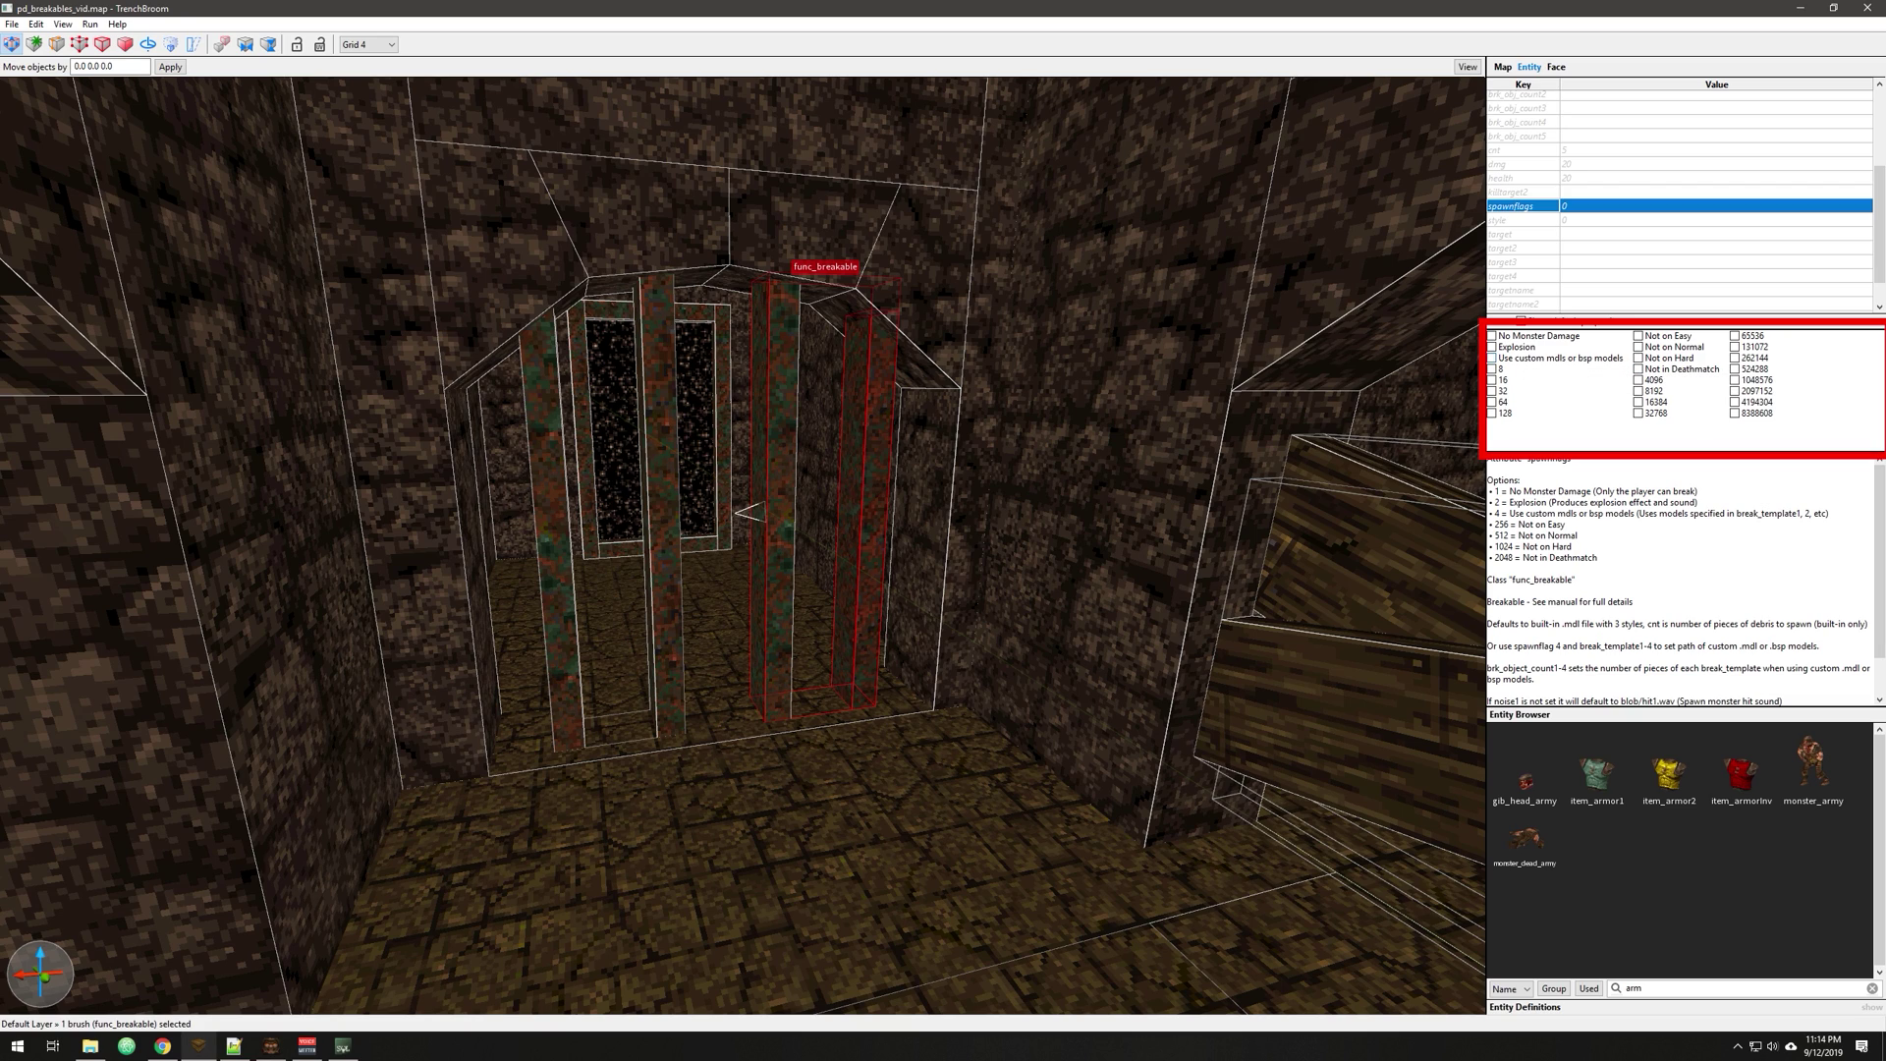
scroll(1679, 196, up, 4)
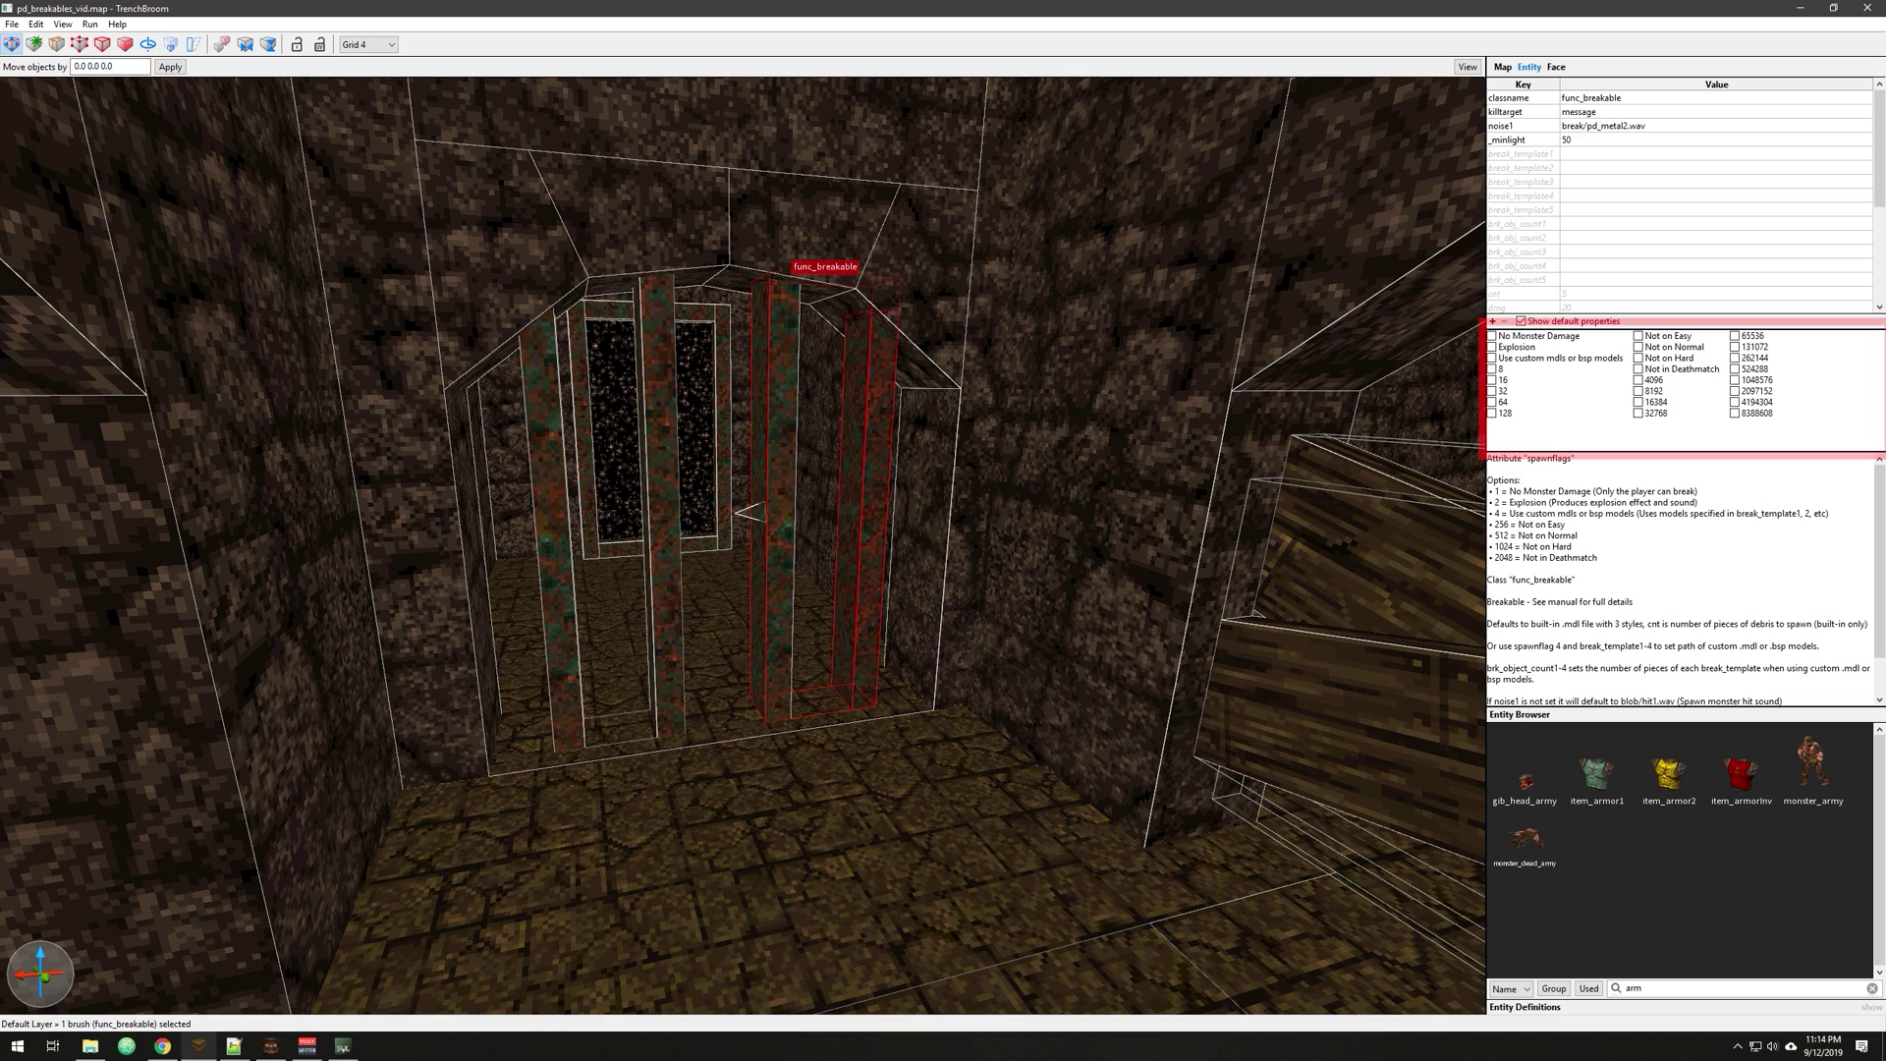
scroll(1680, 196, down, 4)
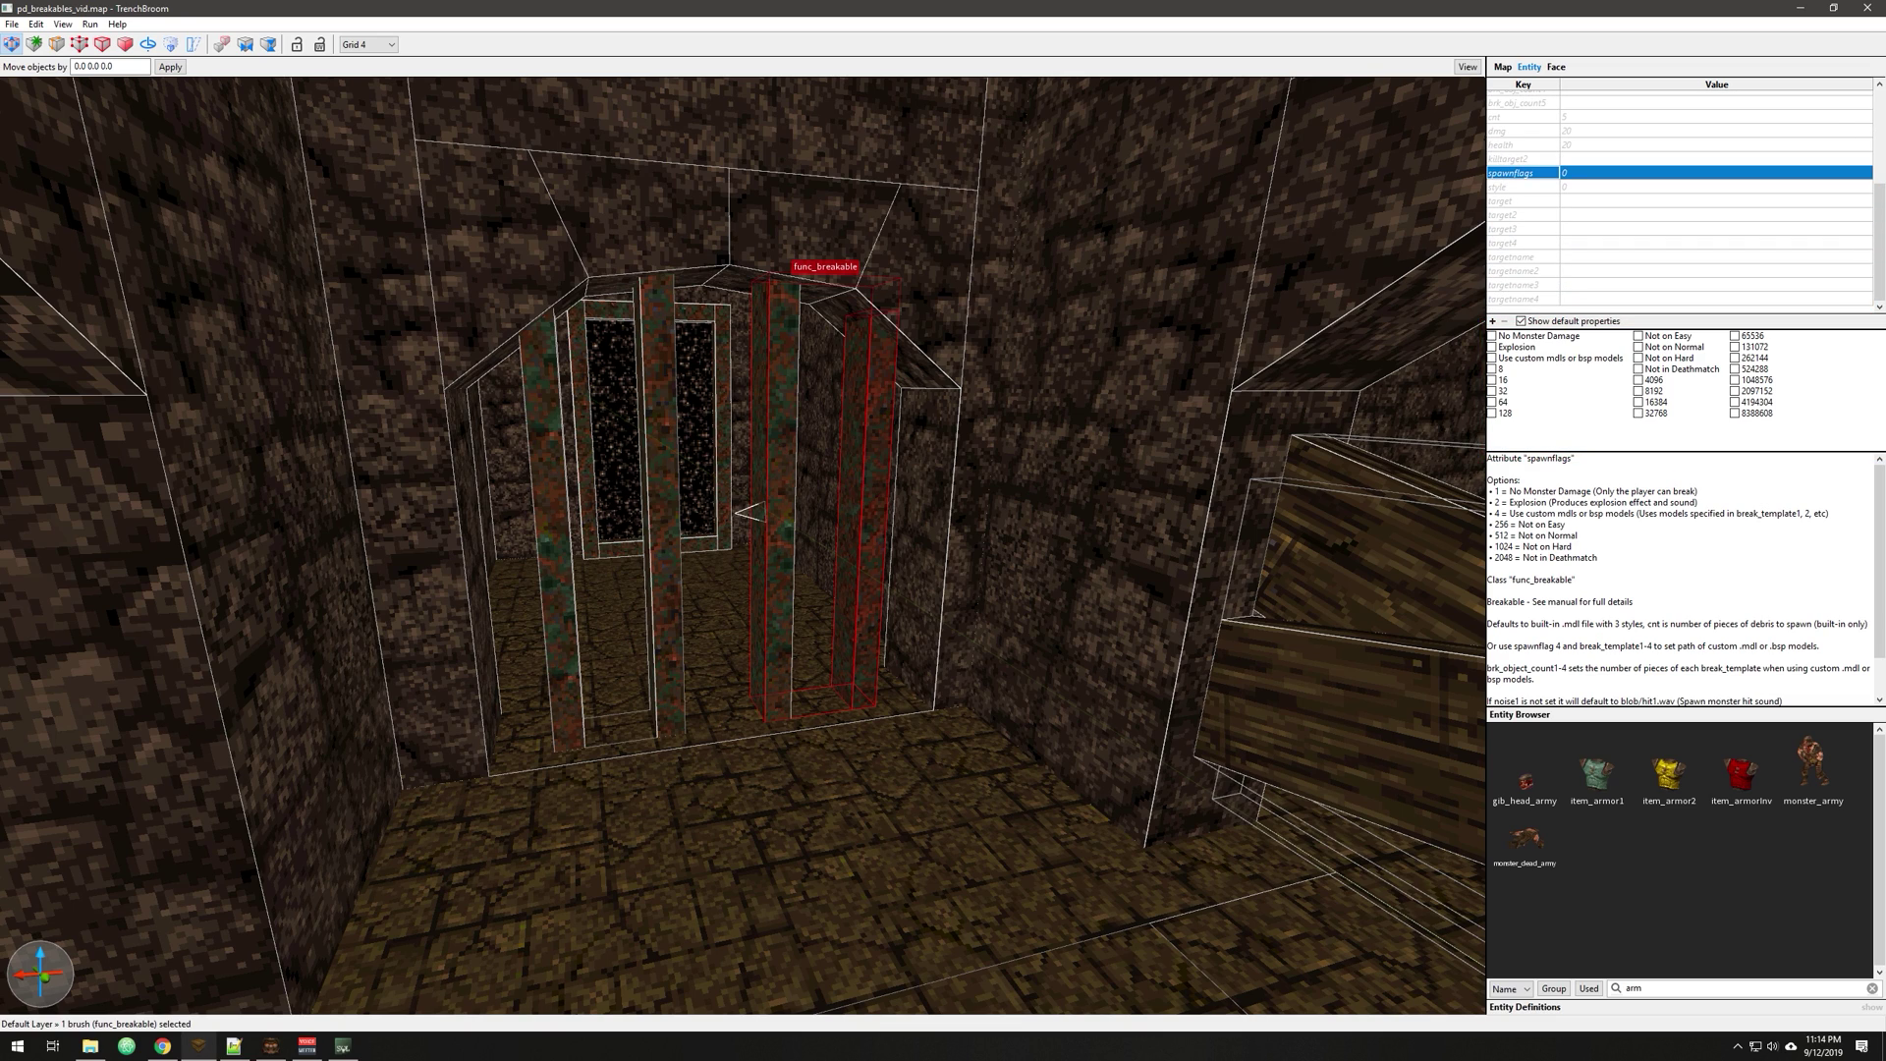
scroll(1680, 196, up, 2)
click(1715, 252)
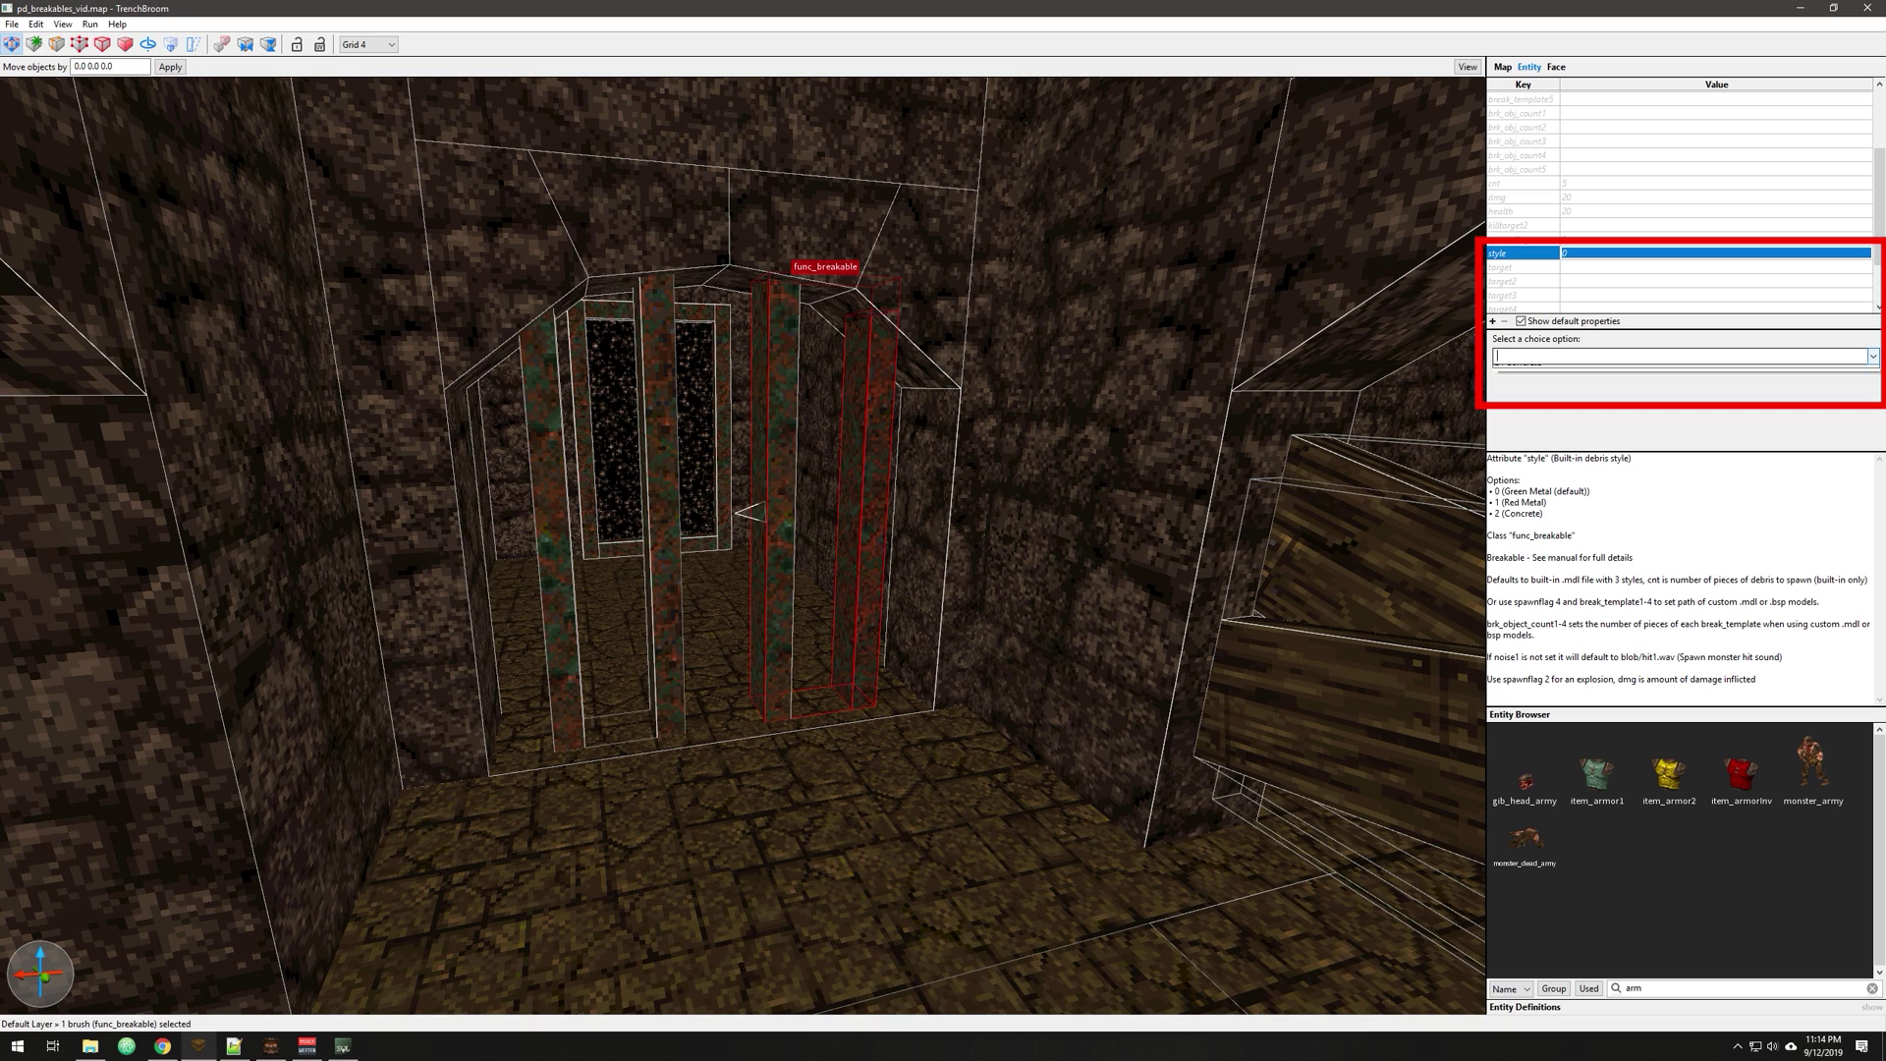
click(1873, 356)
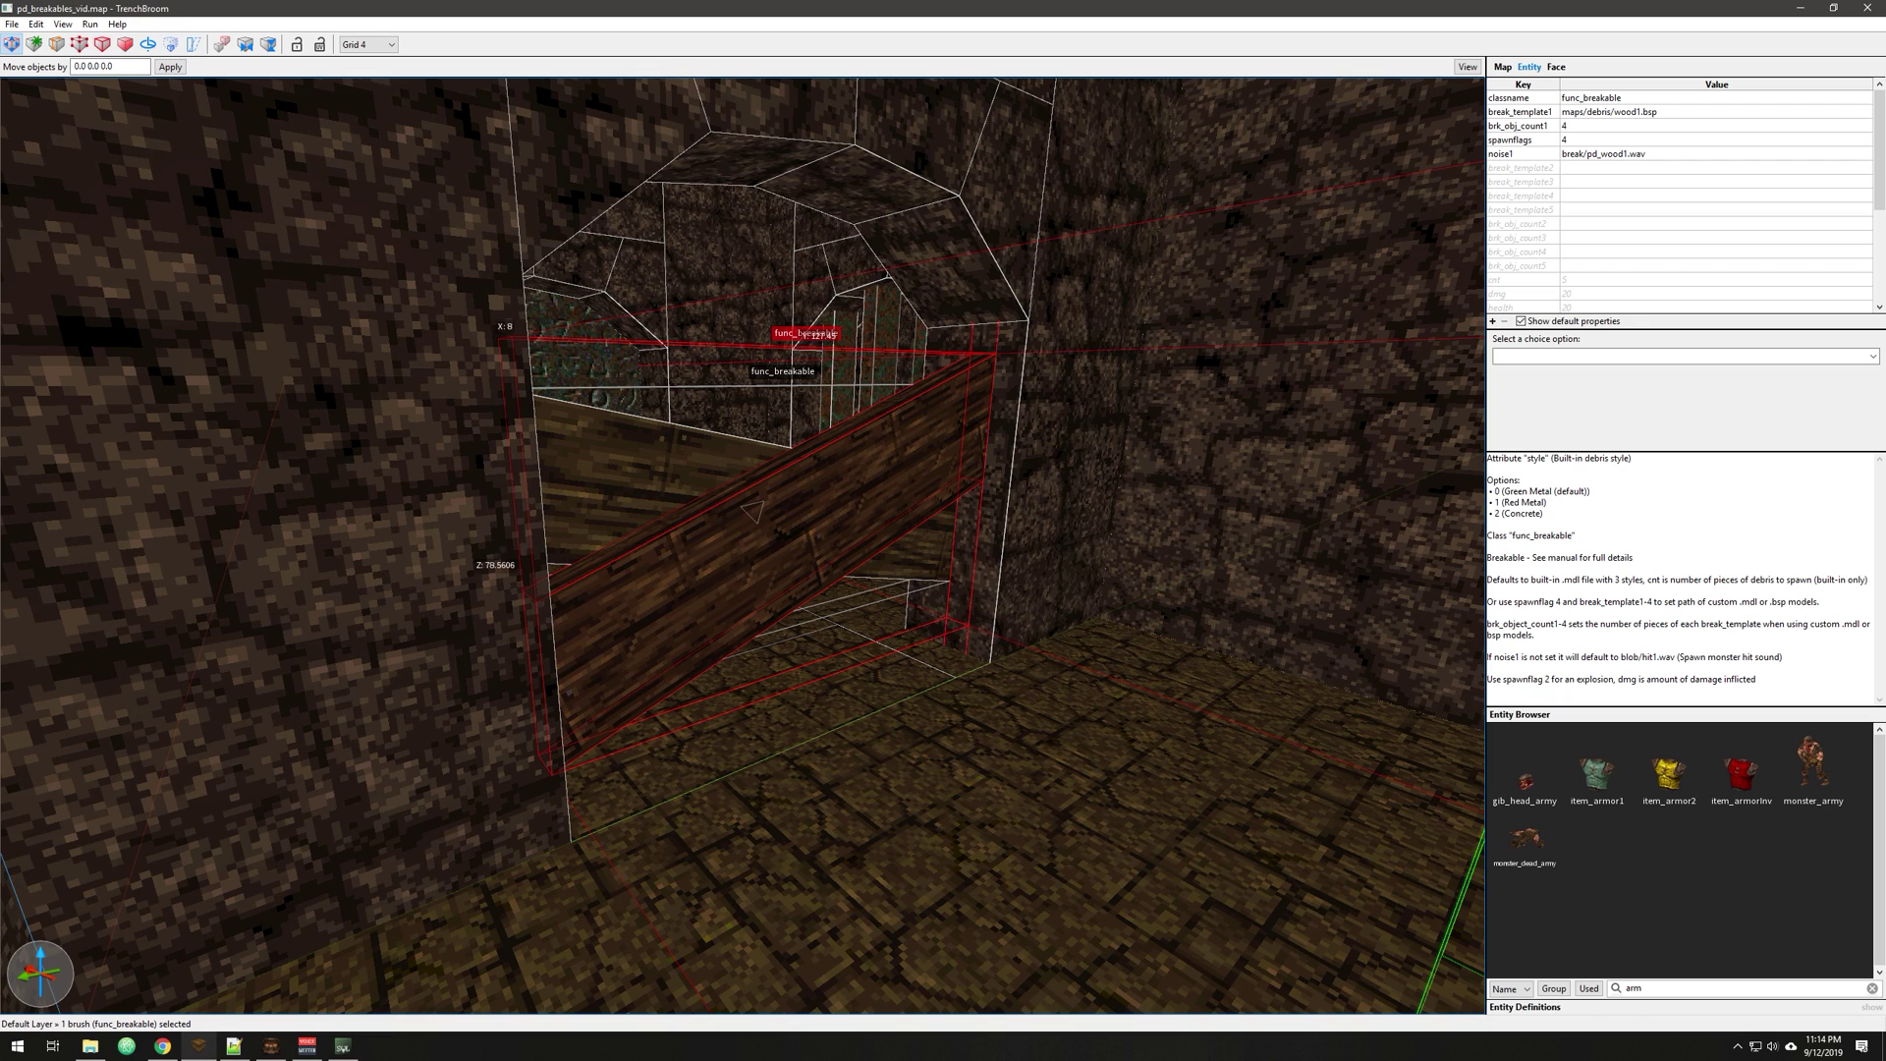
Select the diagonal wooden plank and examine its break_template1 path and brk_obj_count1 property
click(654, 466)
click(738, 531)
mouse_move(739, 531)
right_down()
mouse_move(678, 580)
mouse_move(727, 541)
right_up()
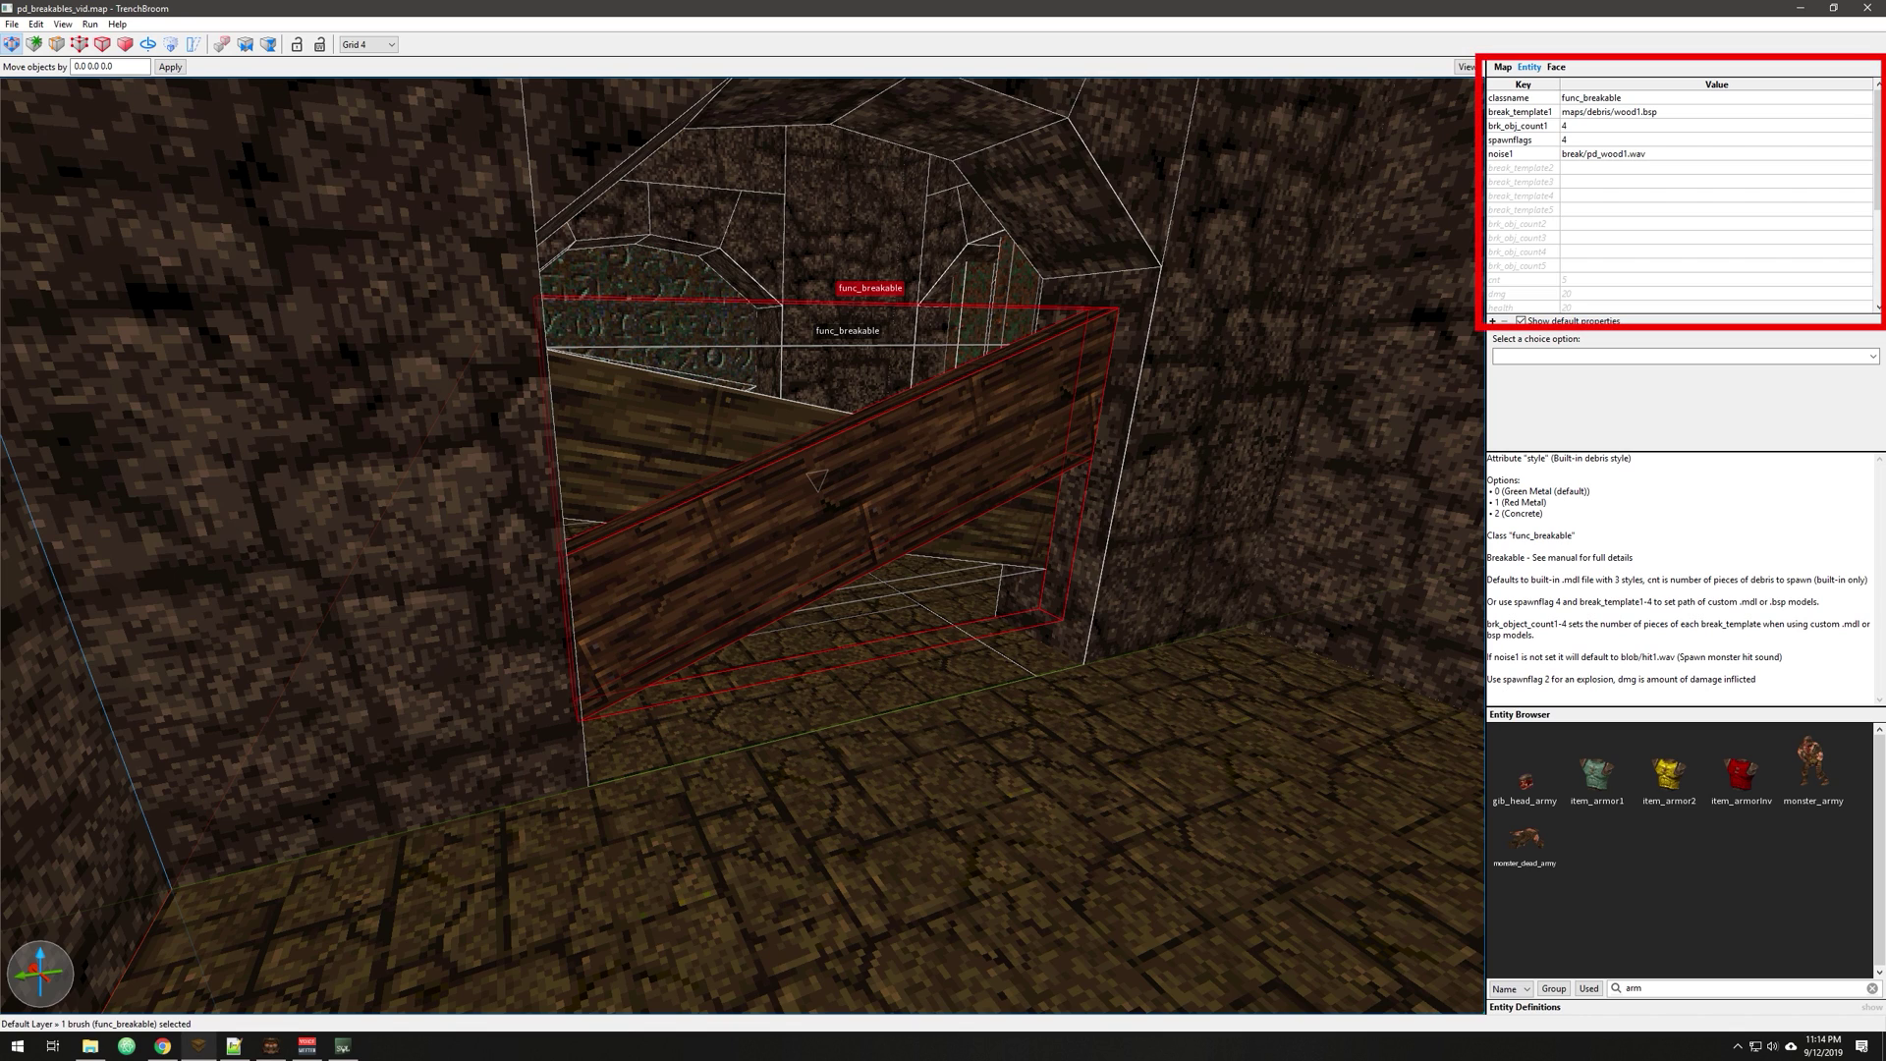
click(1608, 111)
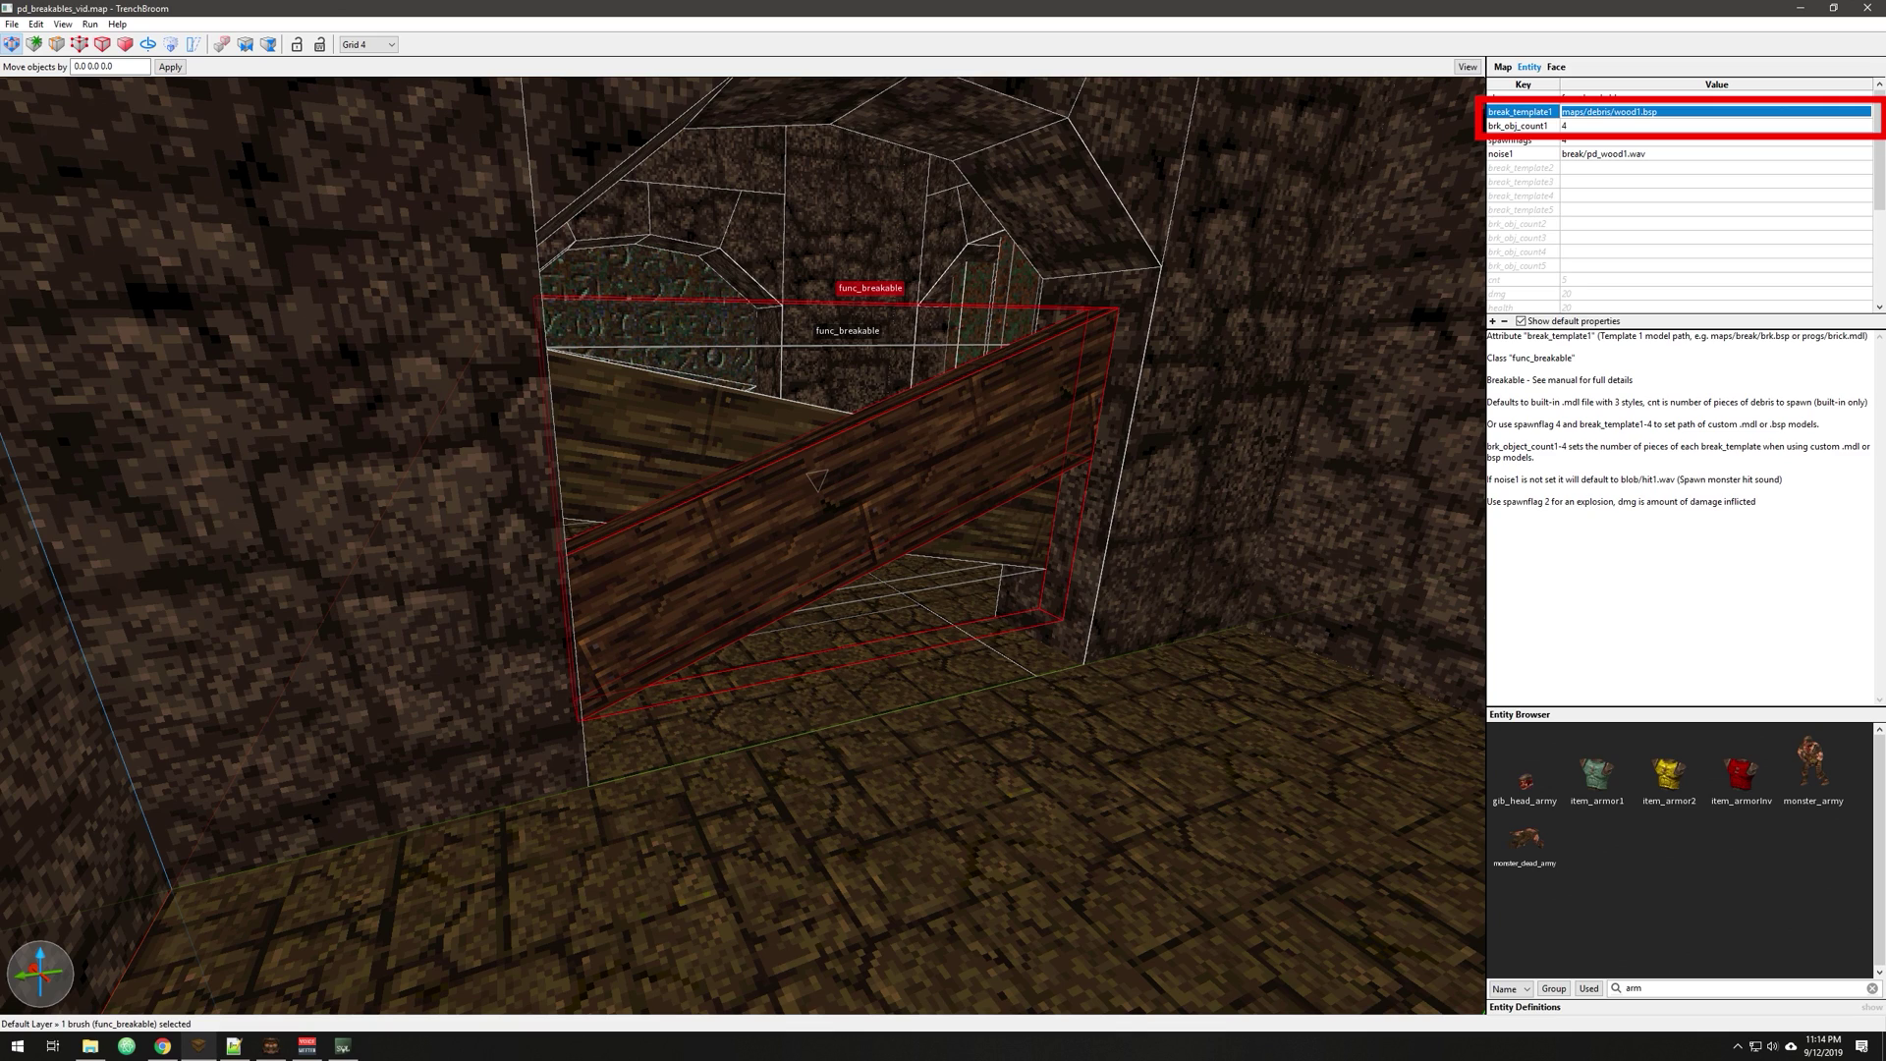
click(1611, 124)
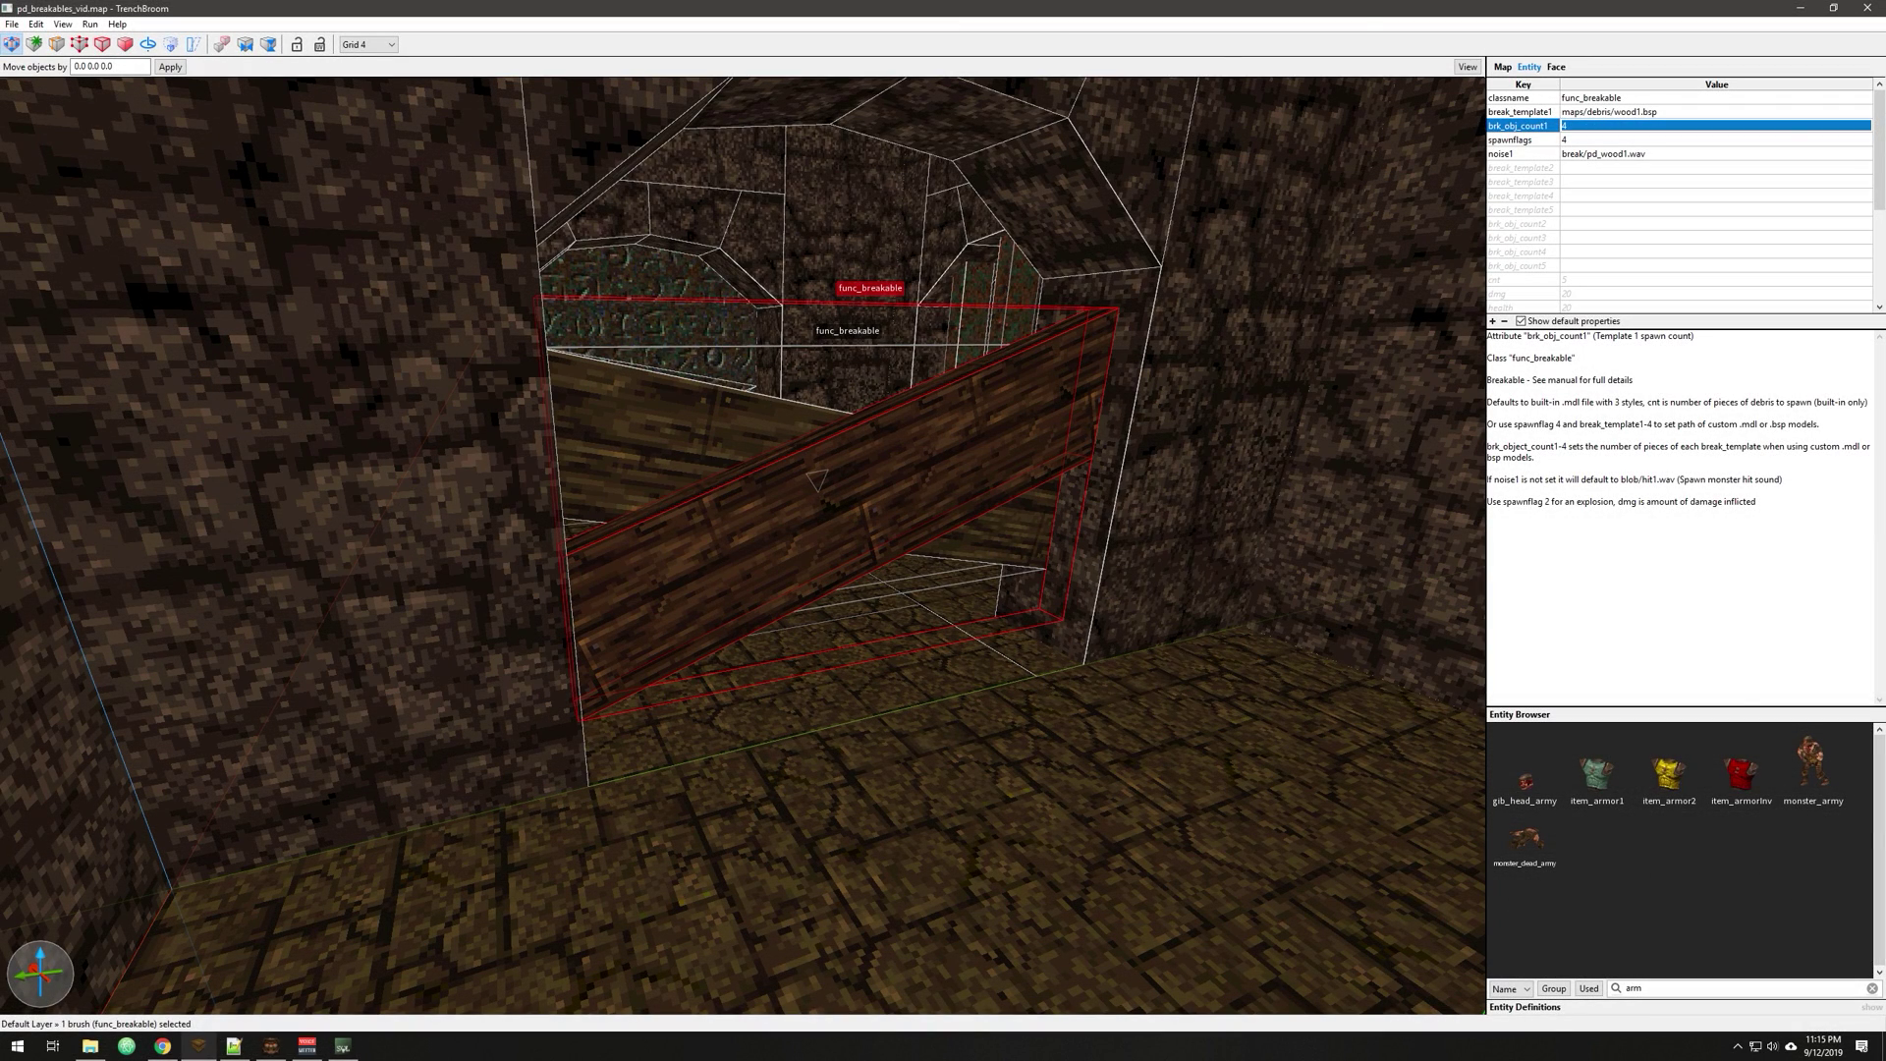
click(1569, 126)
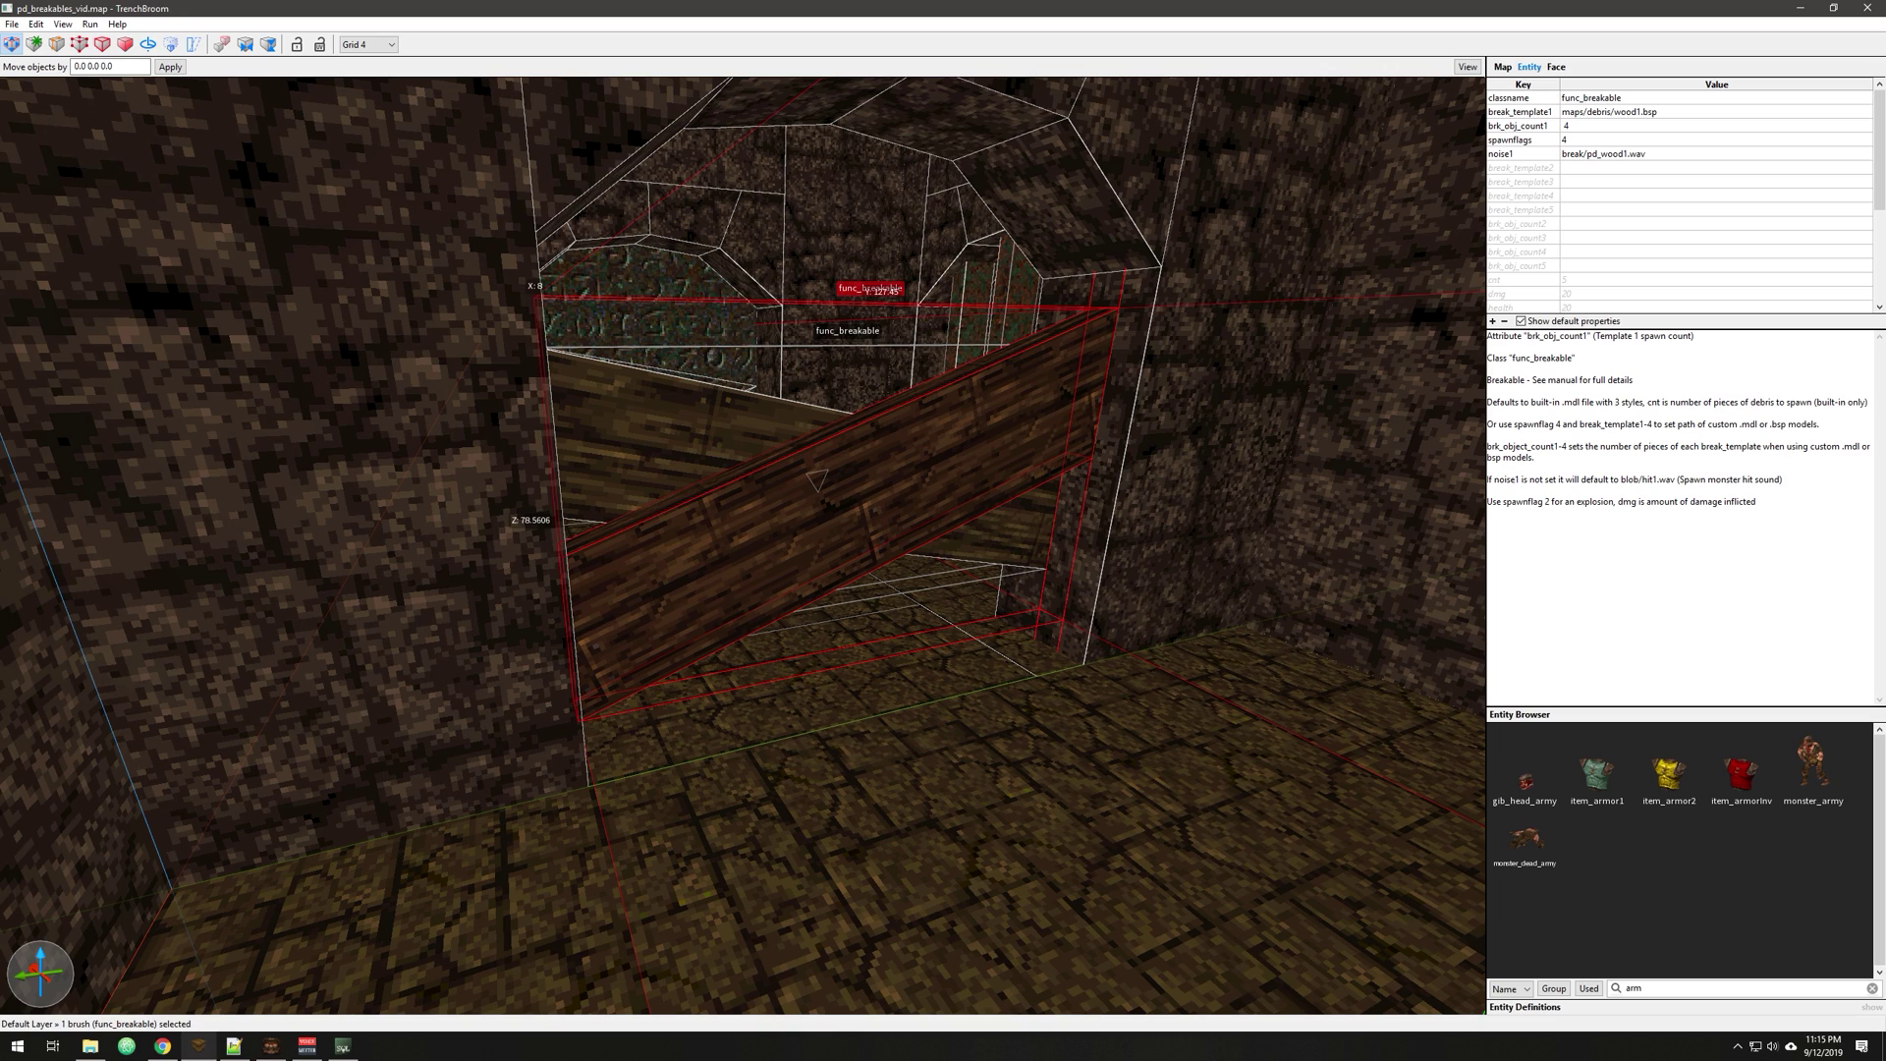
Compare the rear plank's properties, then examine the front plank's break_template1 path and noise1 break sound
click(803, 467)
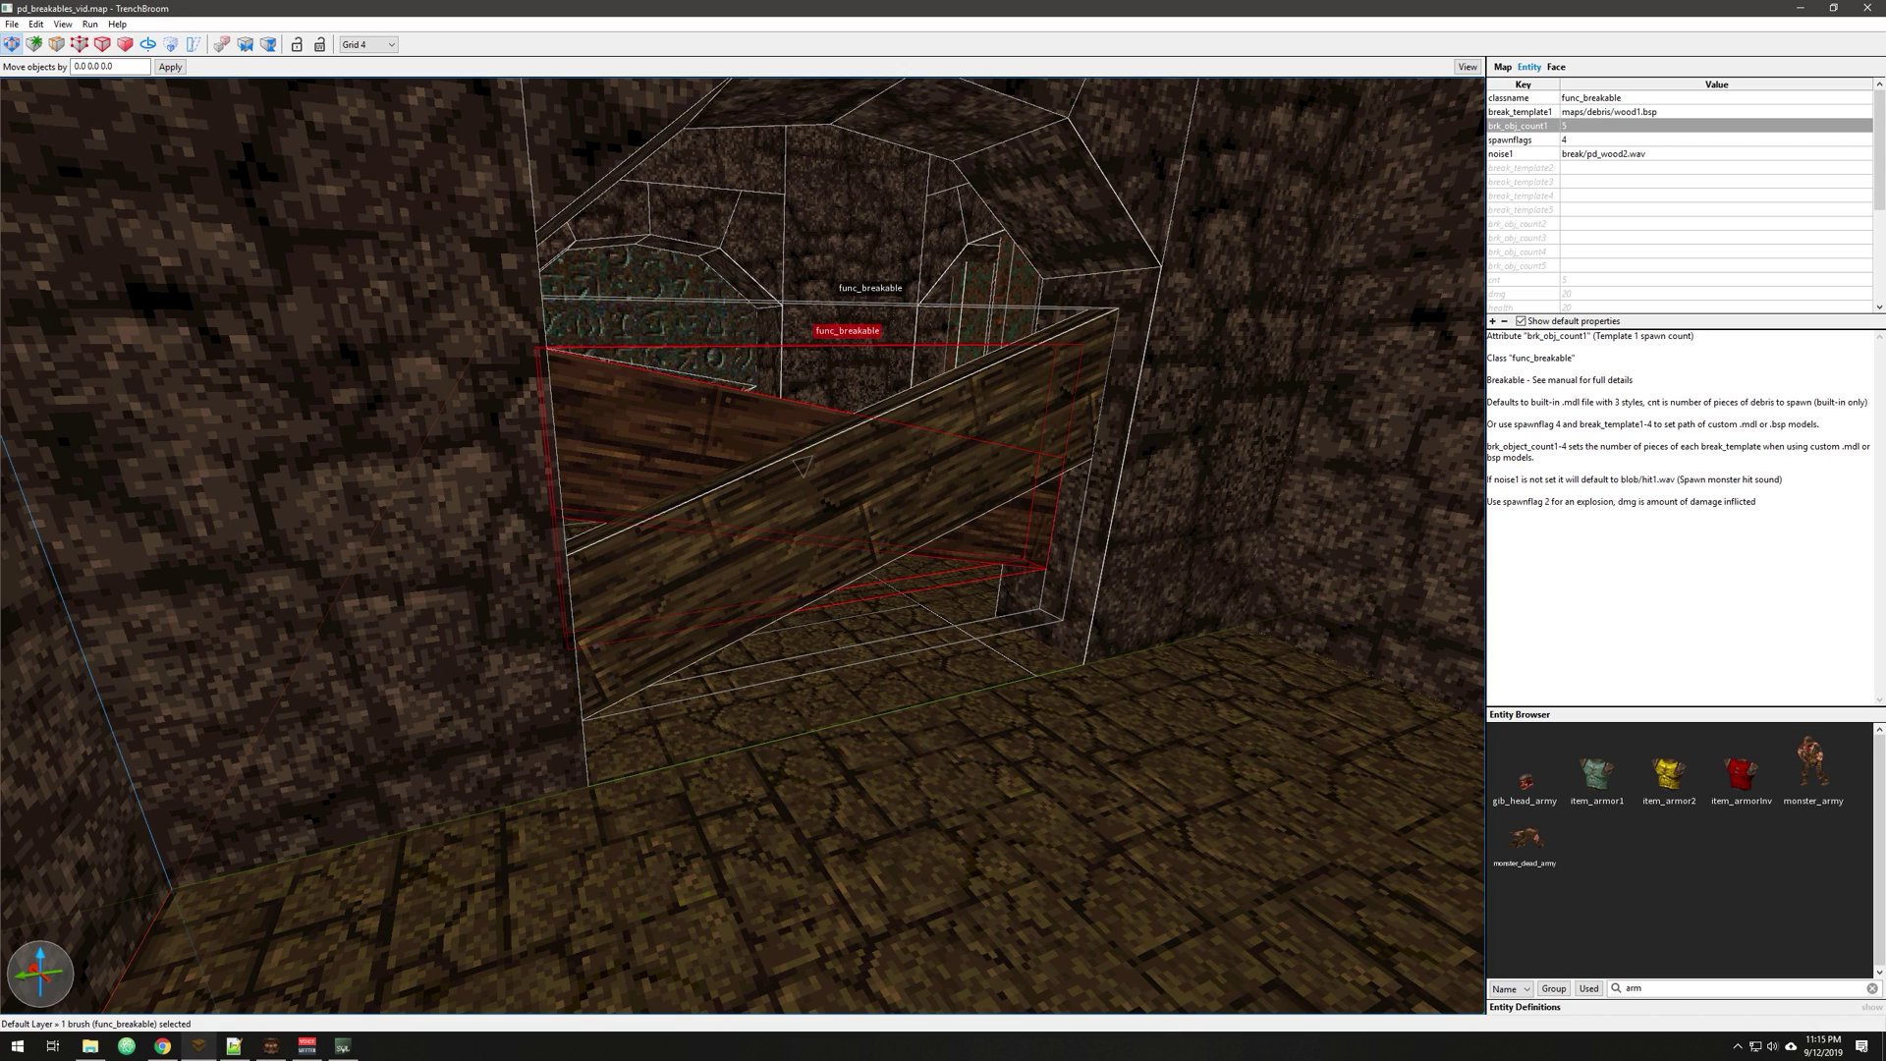
click(815, 479)
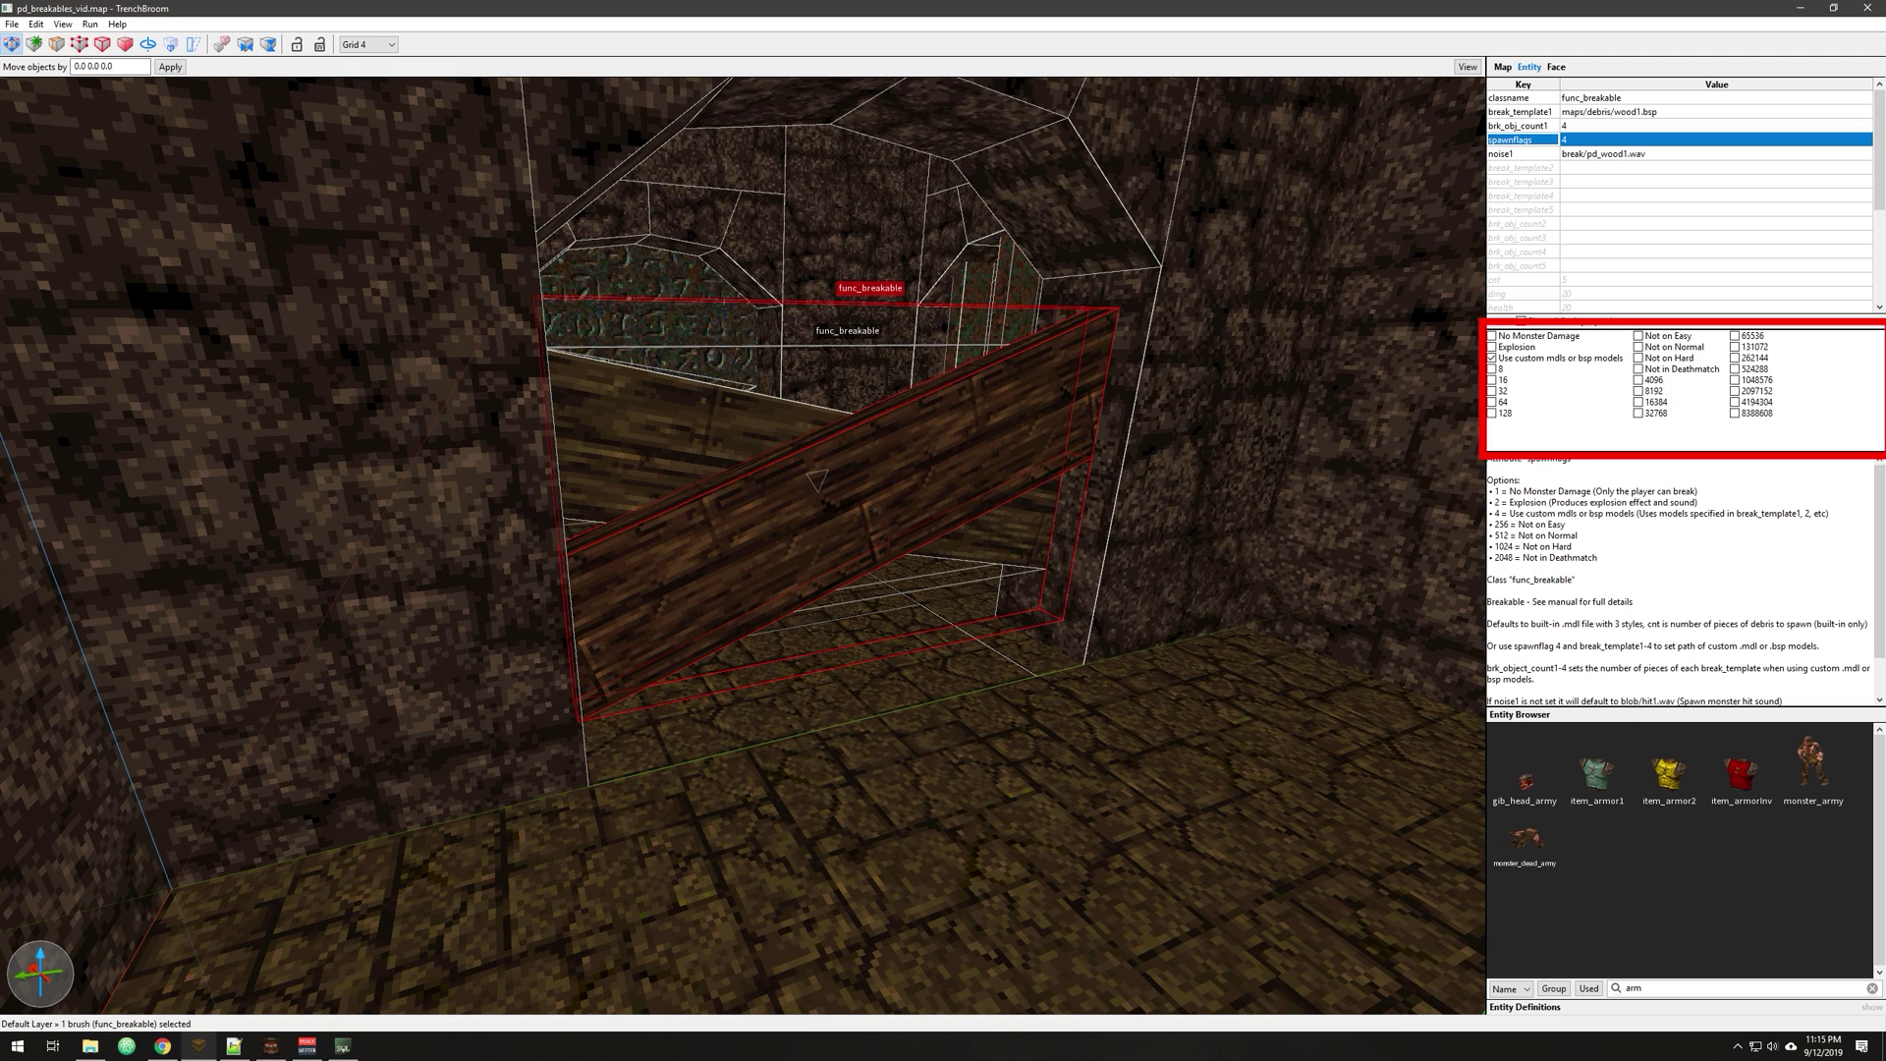
click(1602, 153)
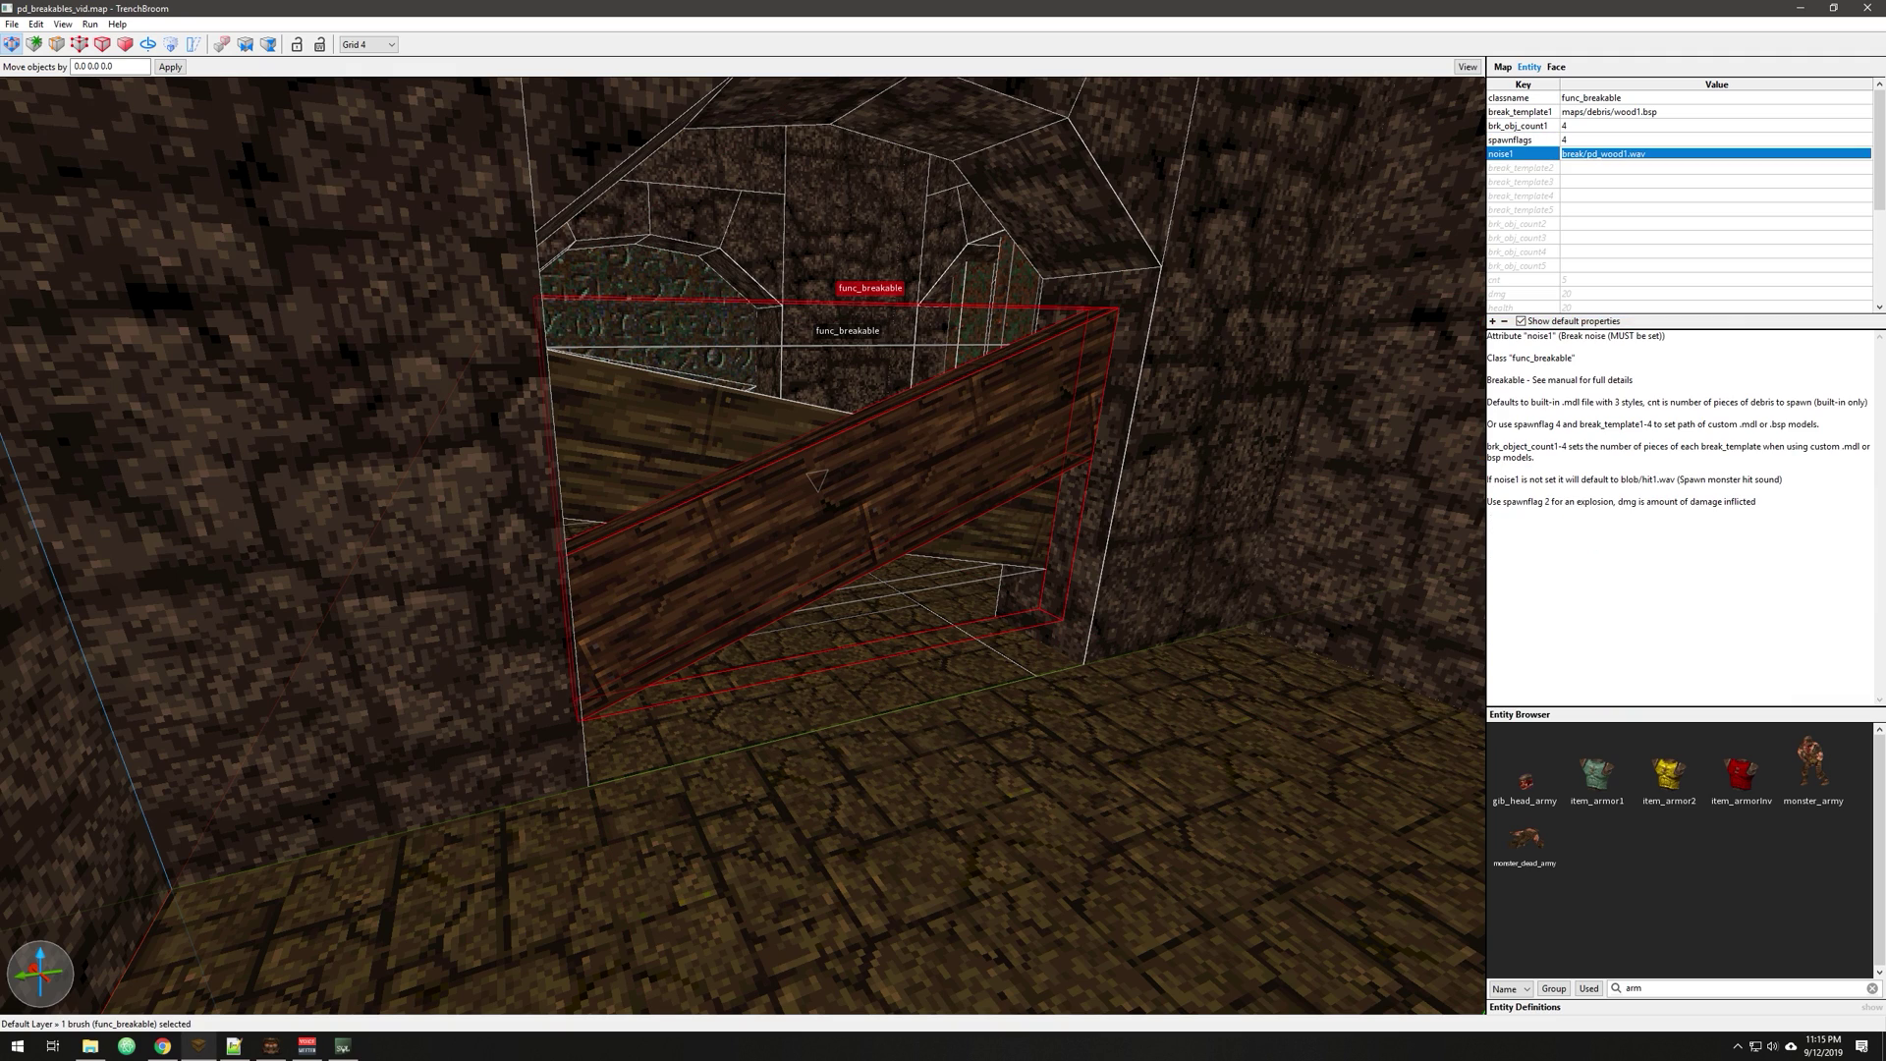
click(1610, 111)
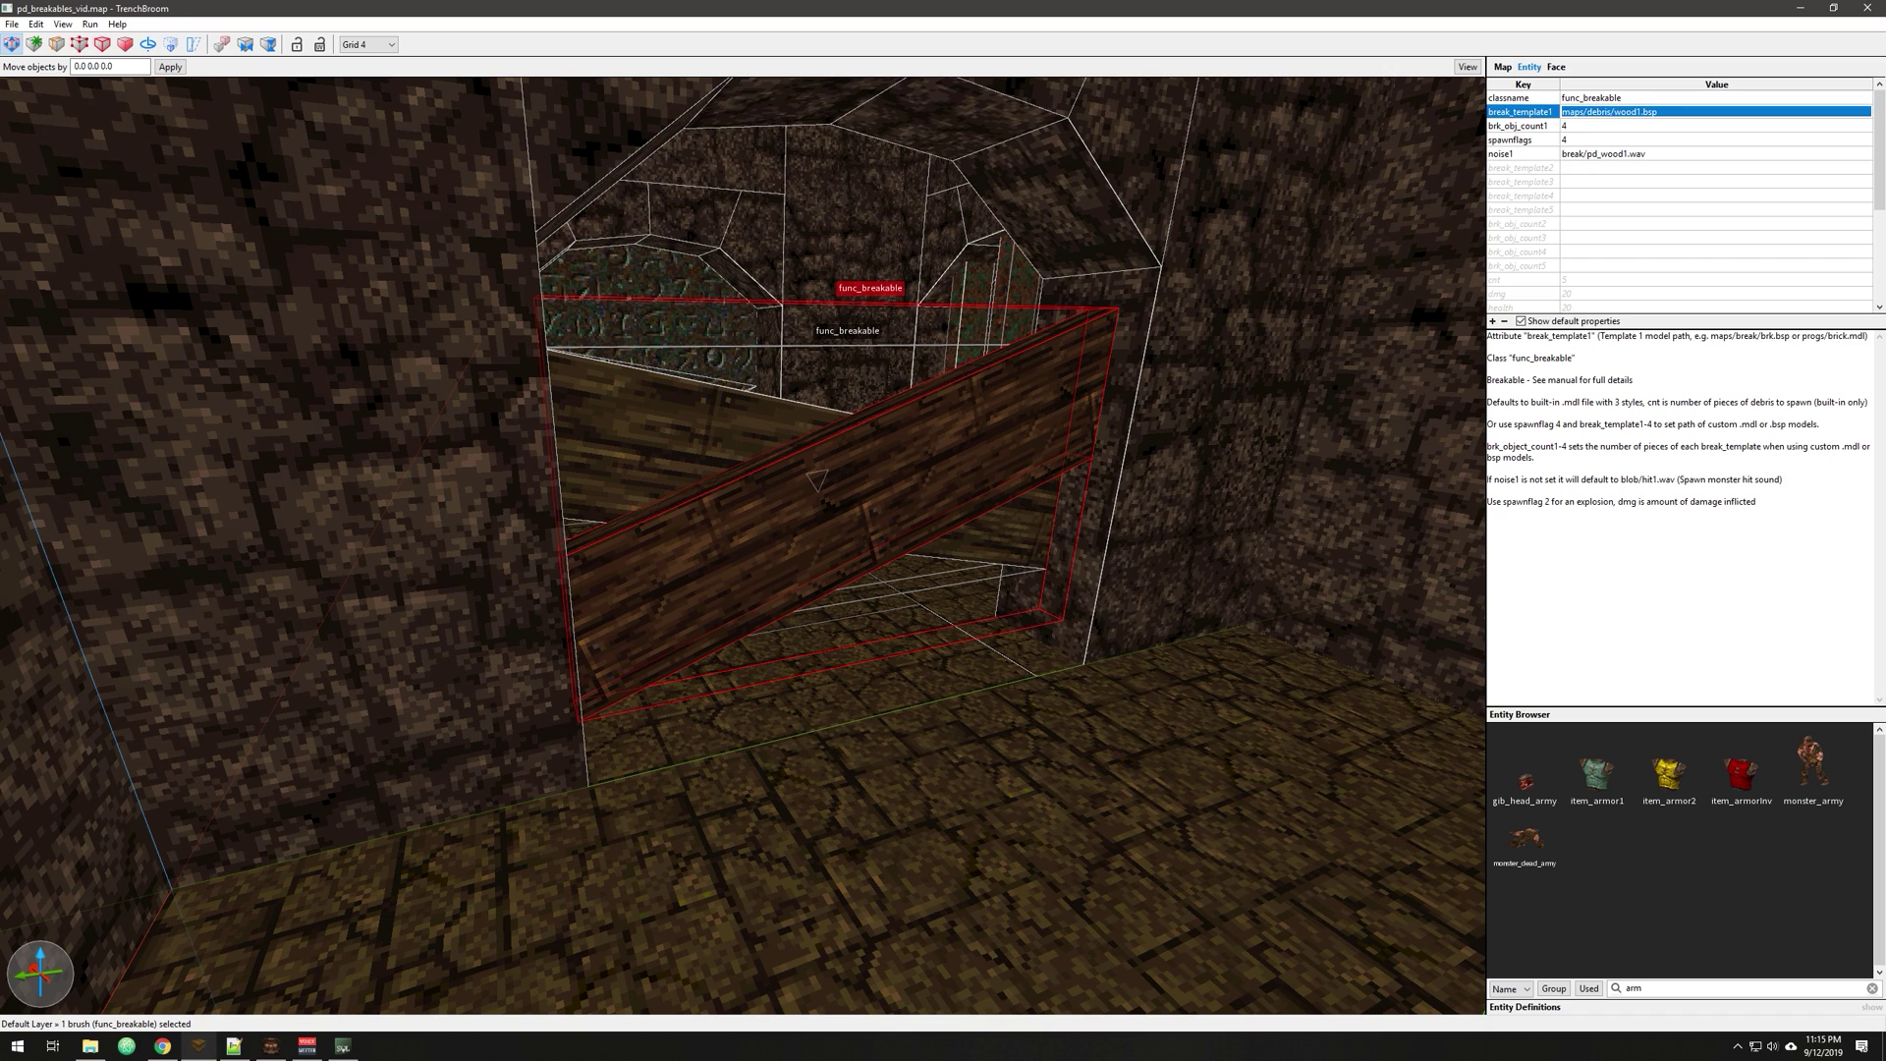
click(1605, 153)
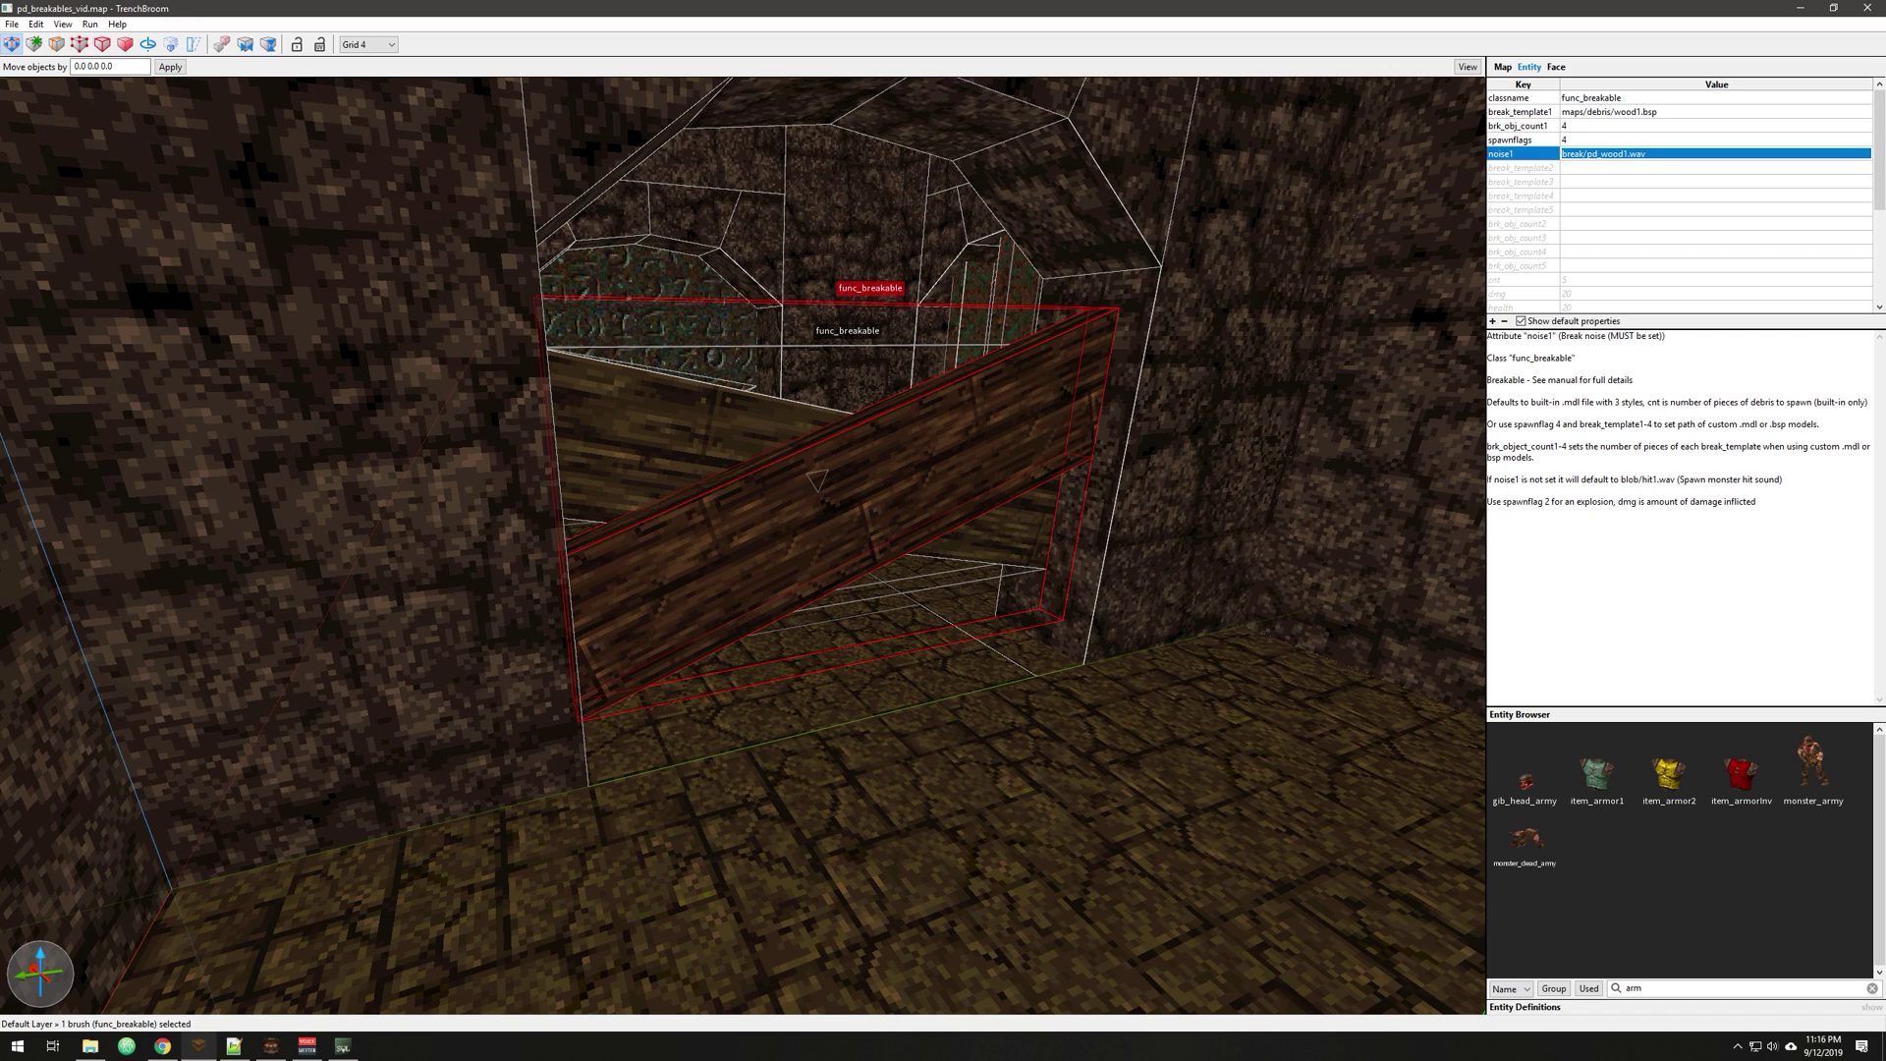
click(1605, 153)
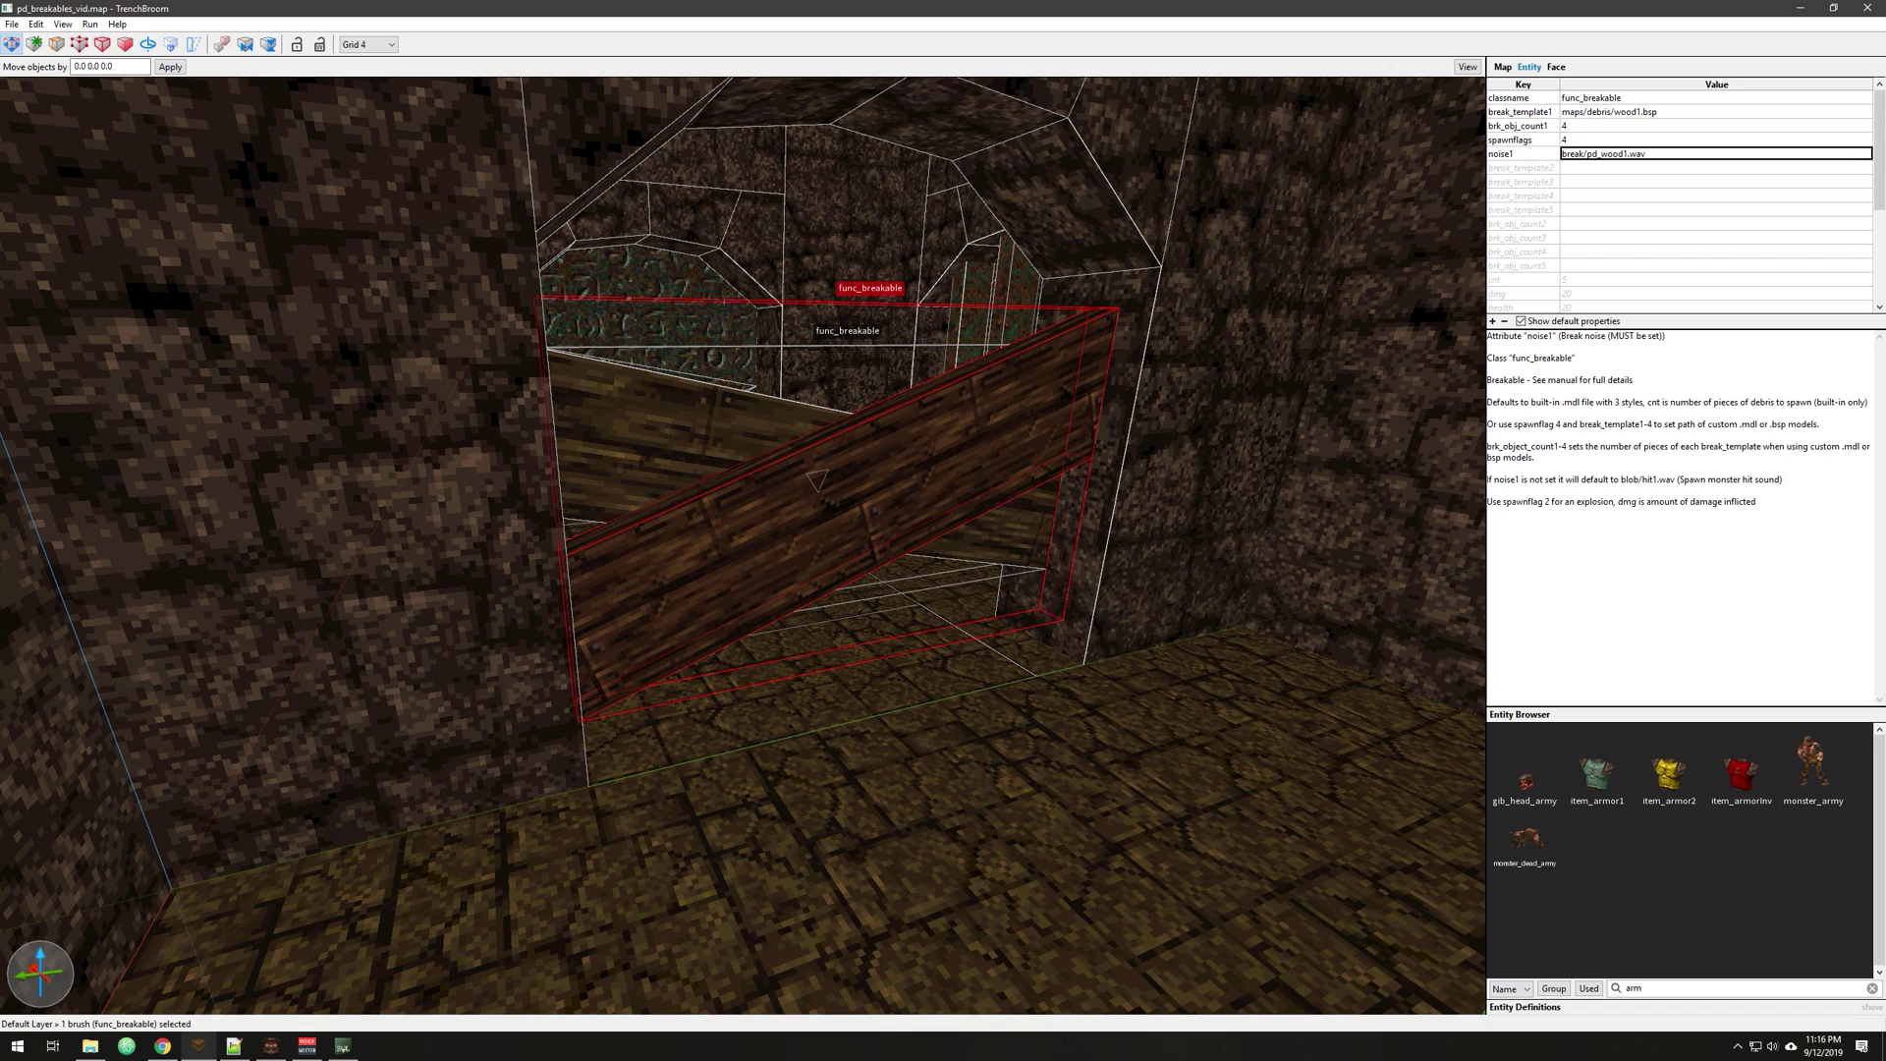
key(Return)
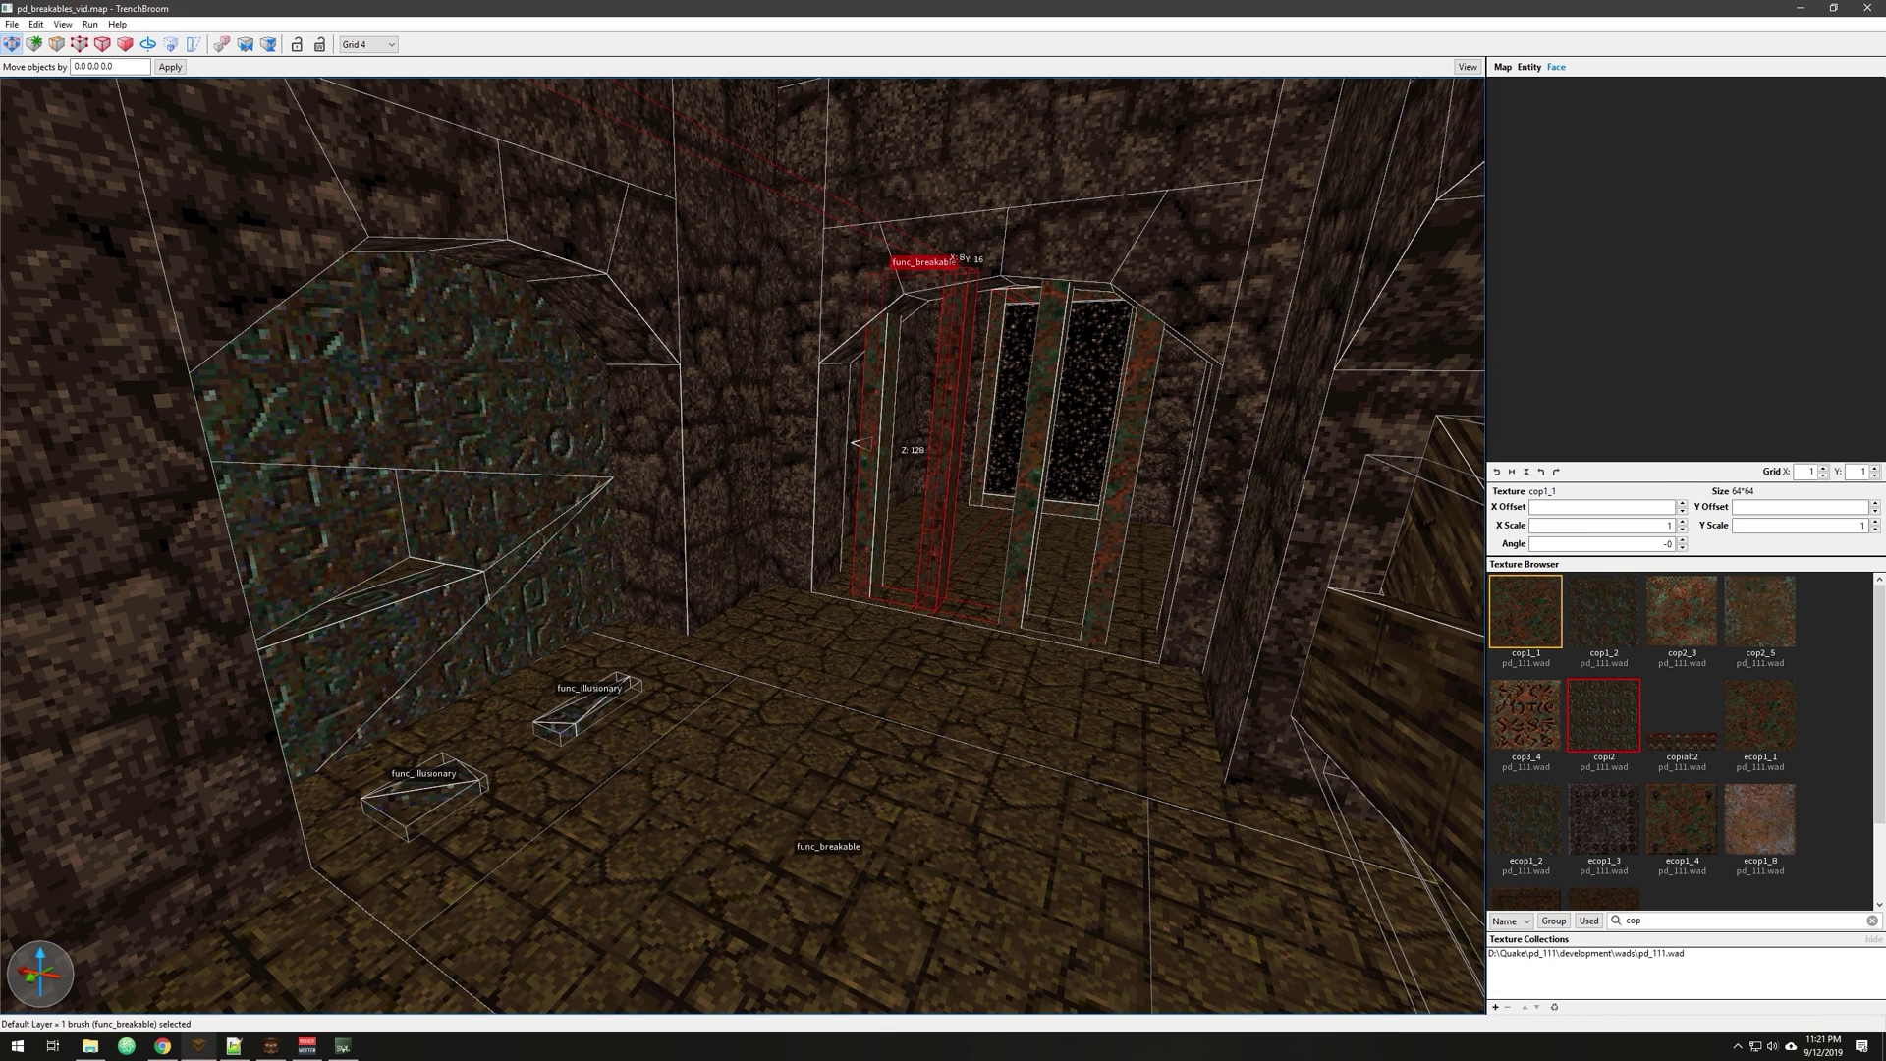
Clear the selection and select a face of the breakable green metal wall to identify its texture
key(Escape)
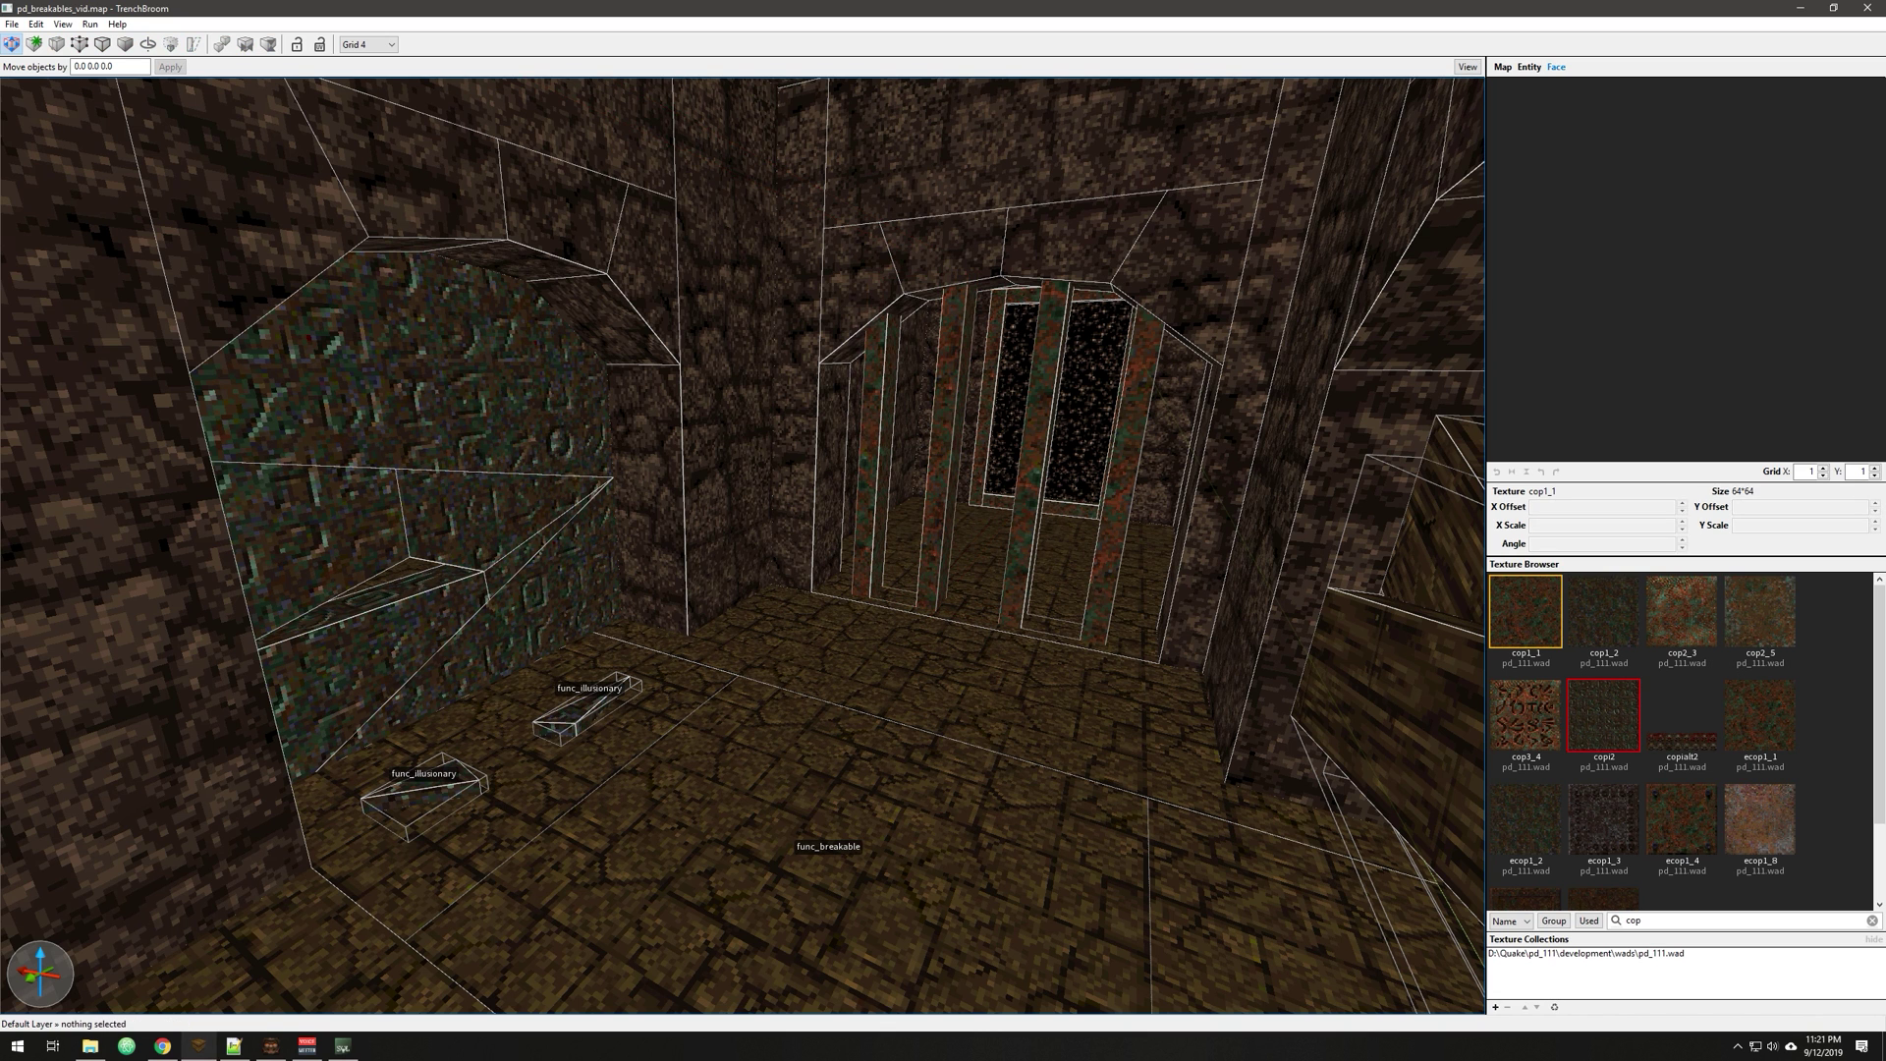
right_drag(743, 545, 628, 506)
scroll(743, 545, up, 3)
scroll(743, 545, down, 3)
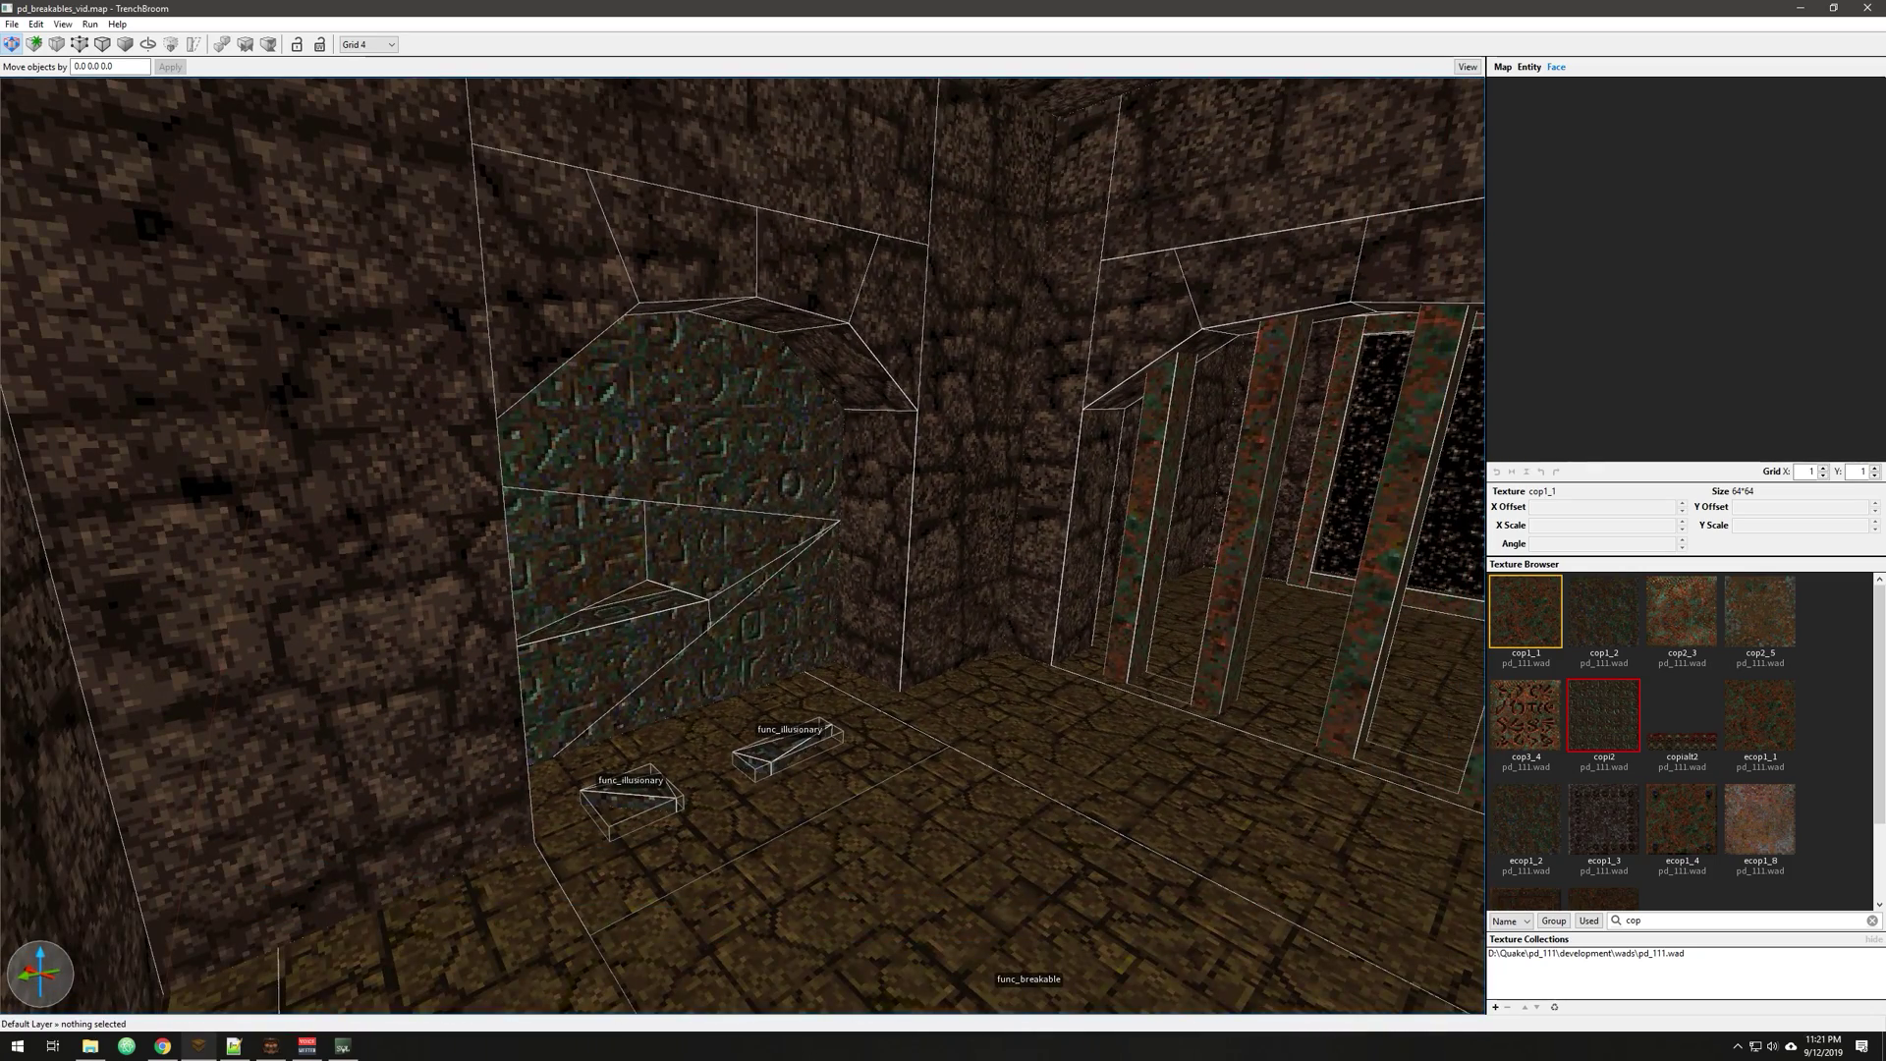
shift+click(688, 422)
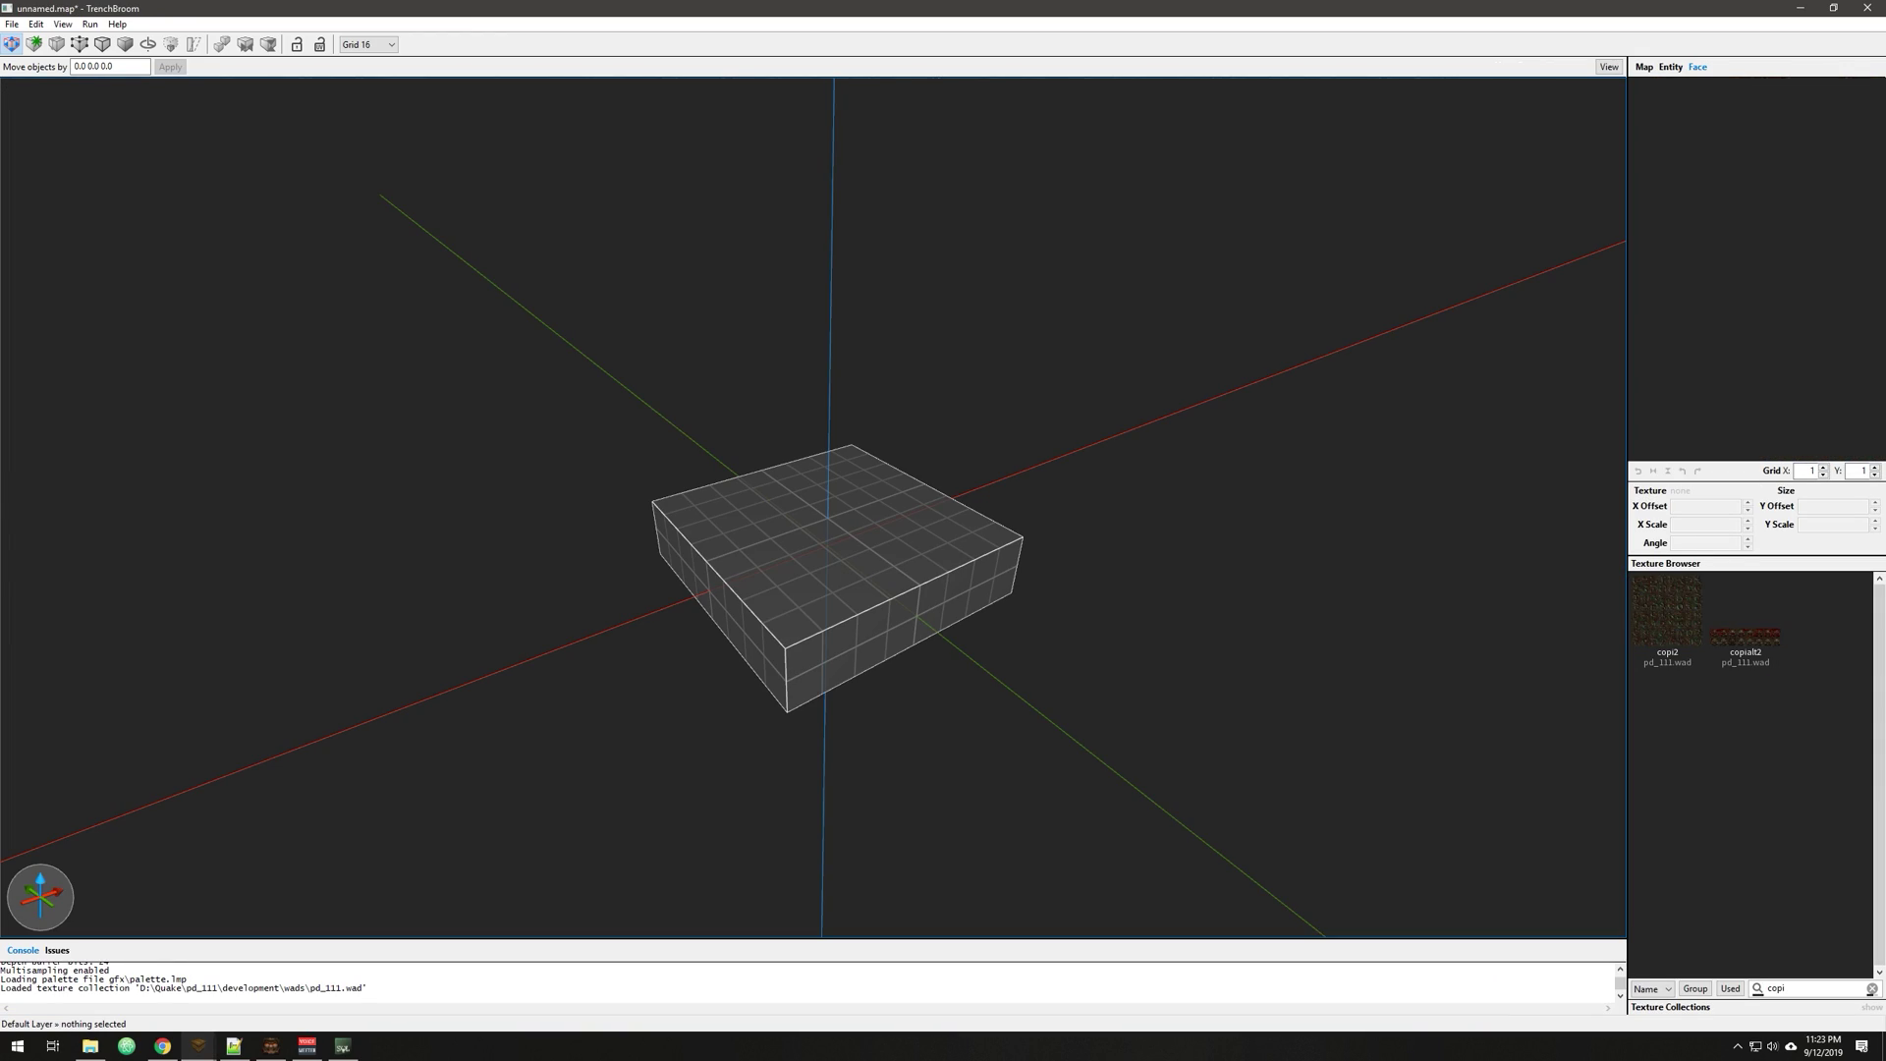
Delete the default brush from the new map and choose the copi2 texture
key(ctrl+a)
key(Delete)
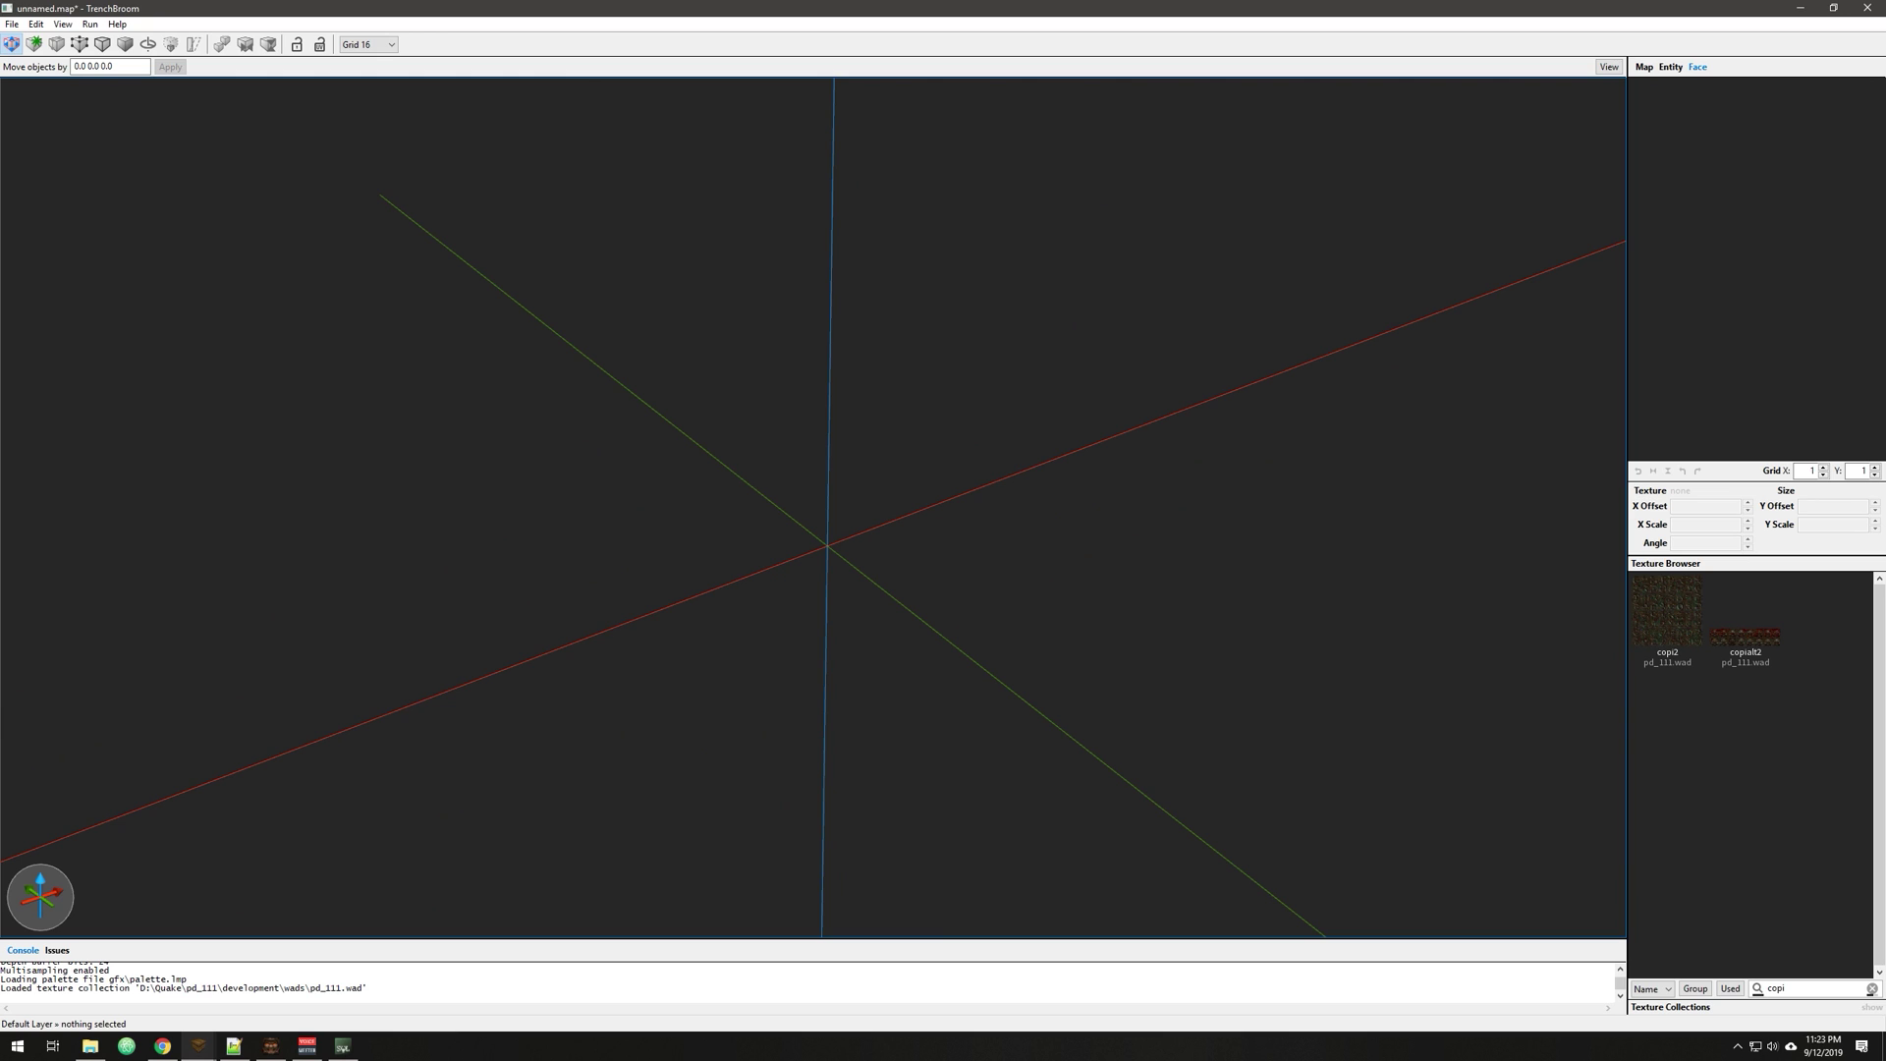
click(1670, 614)
Draw a copi2-textured cube about 32 units wide at the map origin
key(ctrl+Tab)
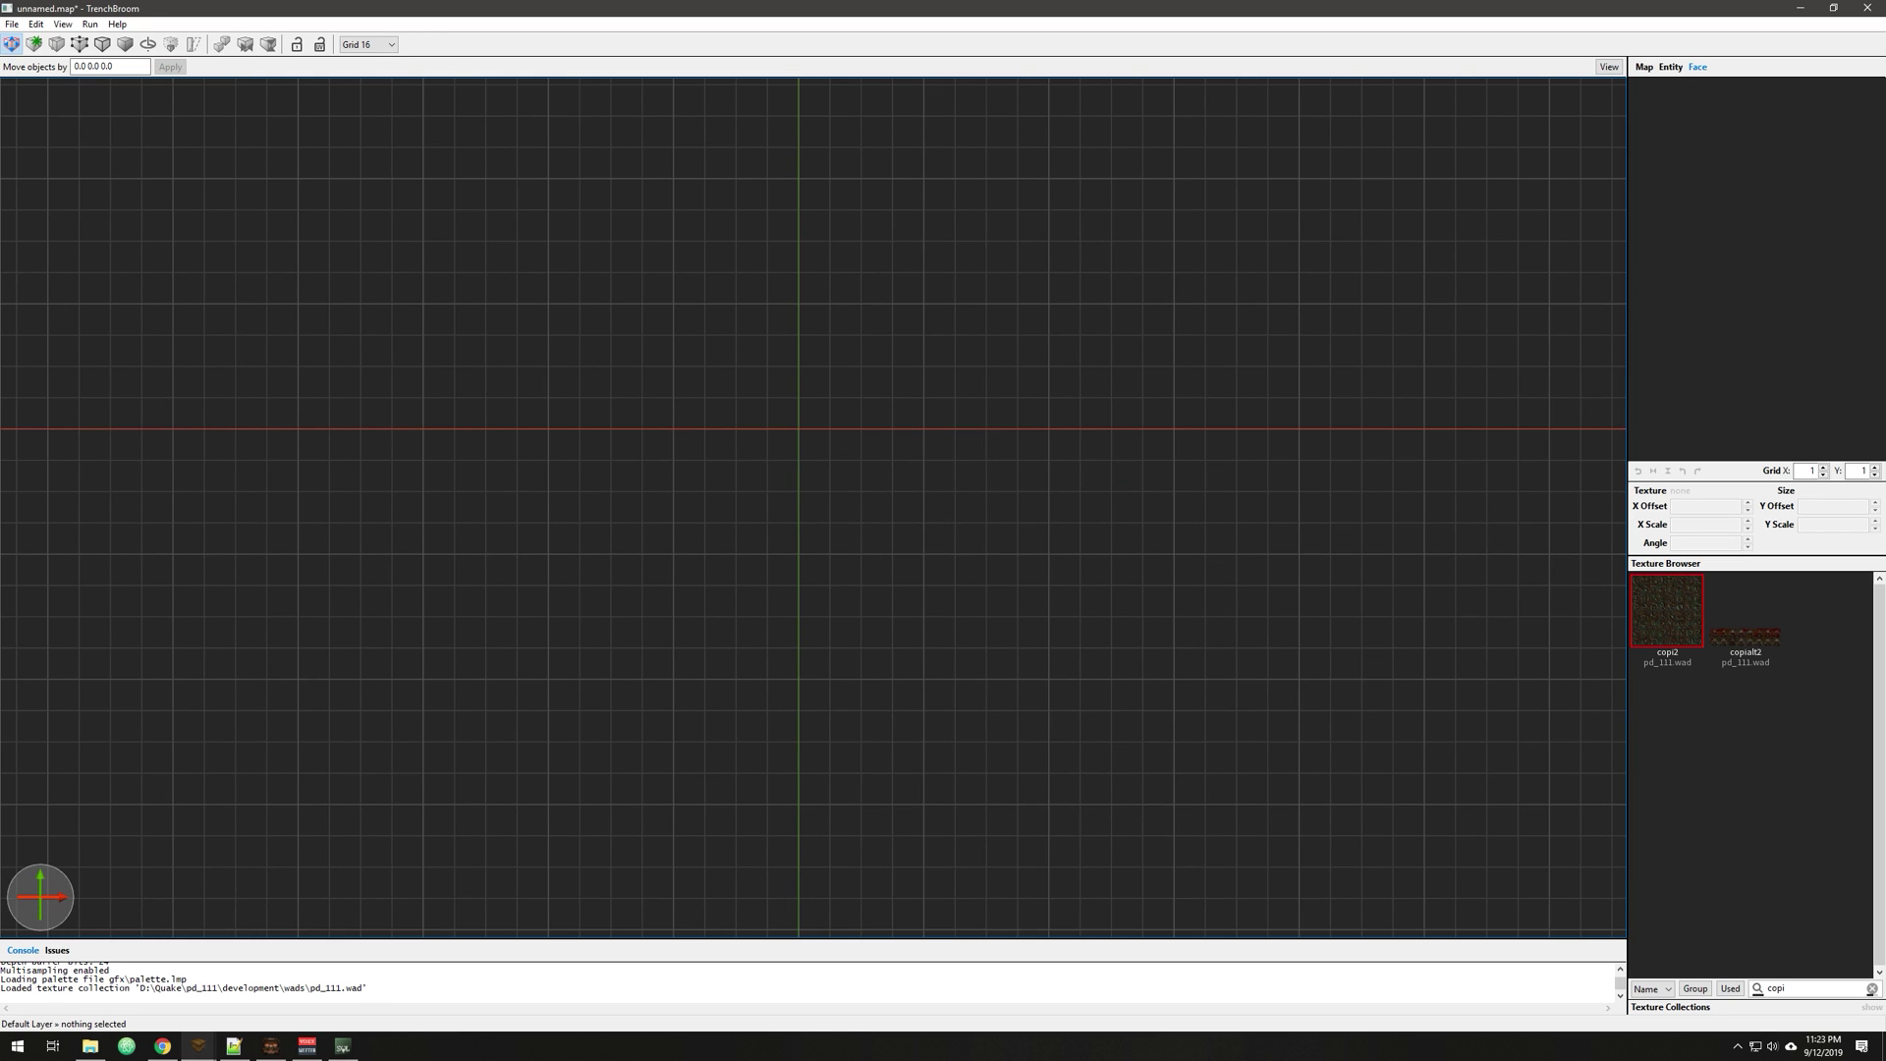
mouse_move(773, 469)
mouse_down()
mouse_move(832, 558)
mouse_move(832, 529)
mouse_up()
key(space)
key(space)
key(space)
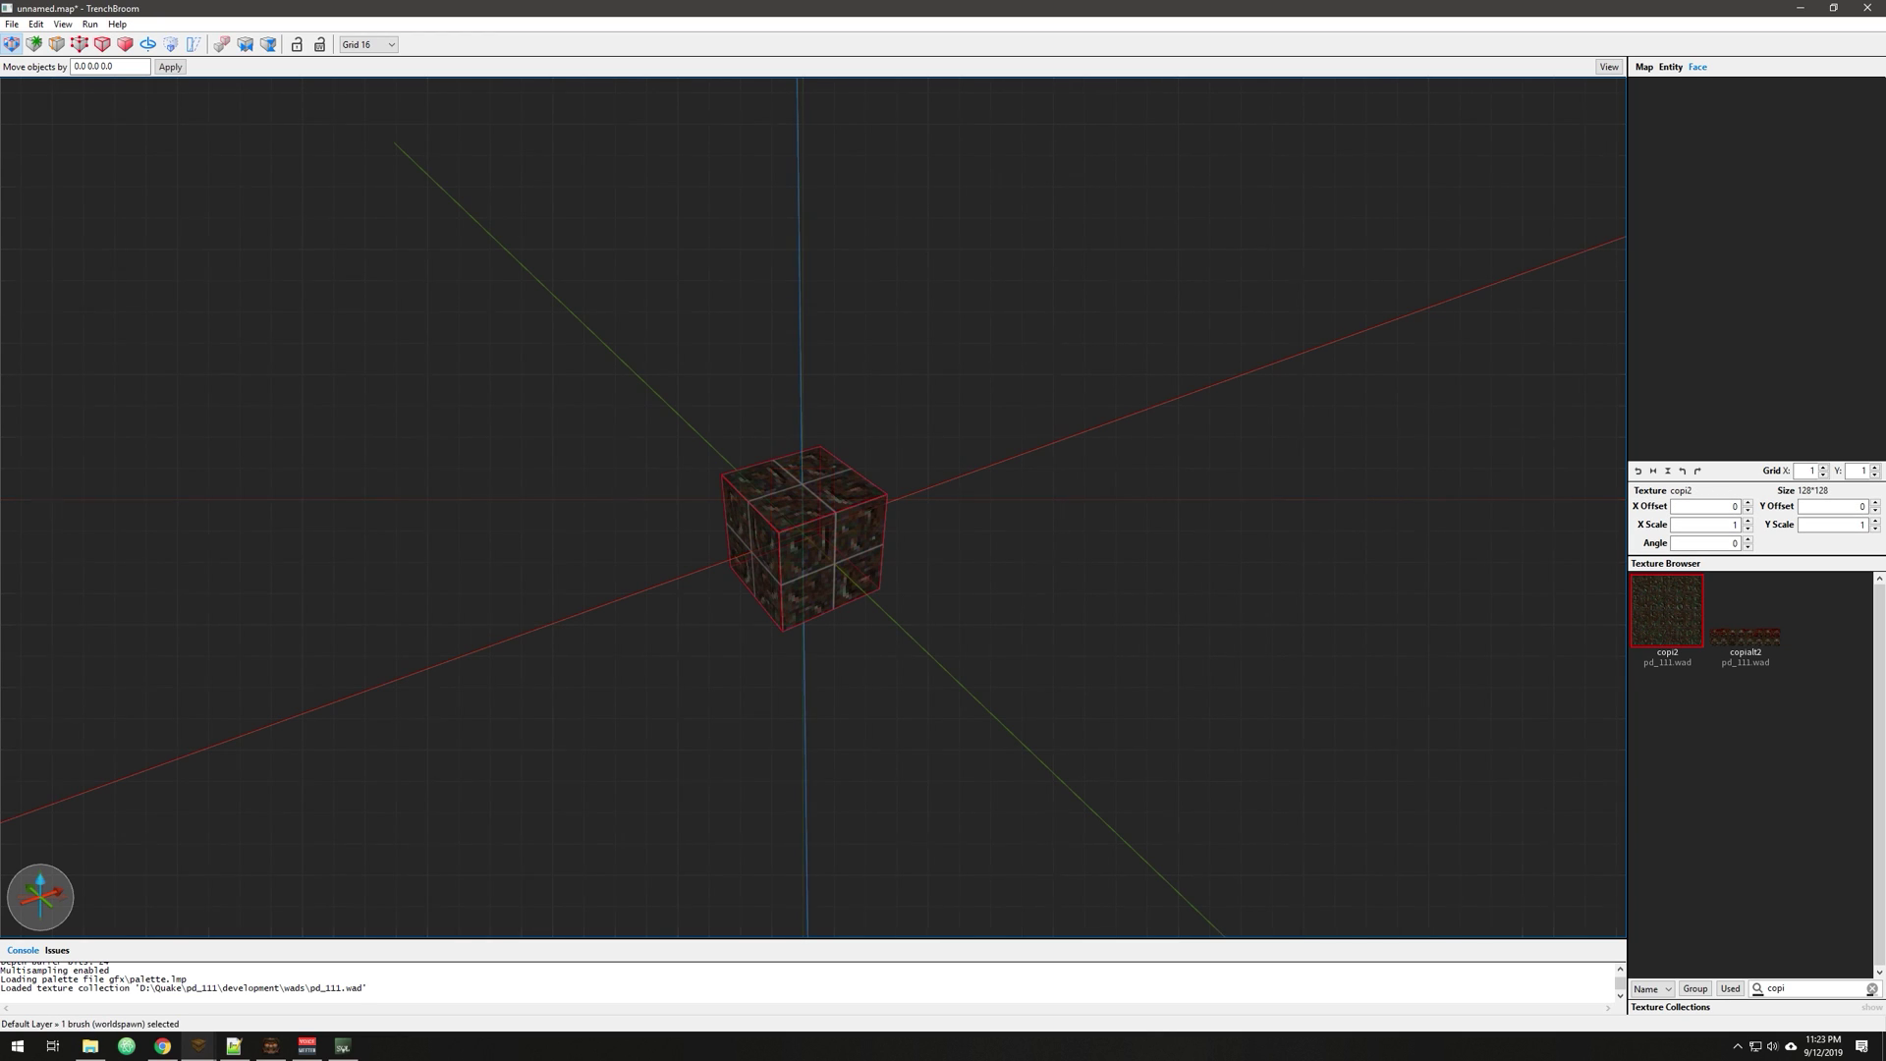
Set the grid to 8 and move two edges of the cube to shape it into an irregular debris chunk
key(4)
key(v)
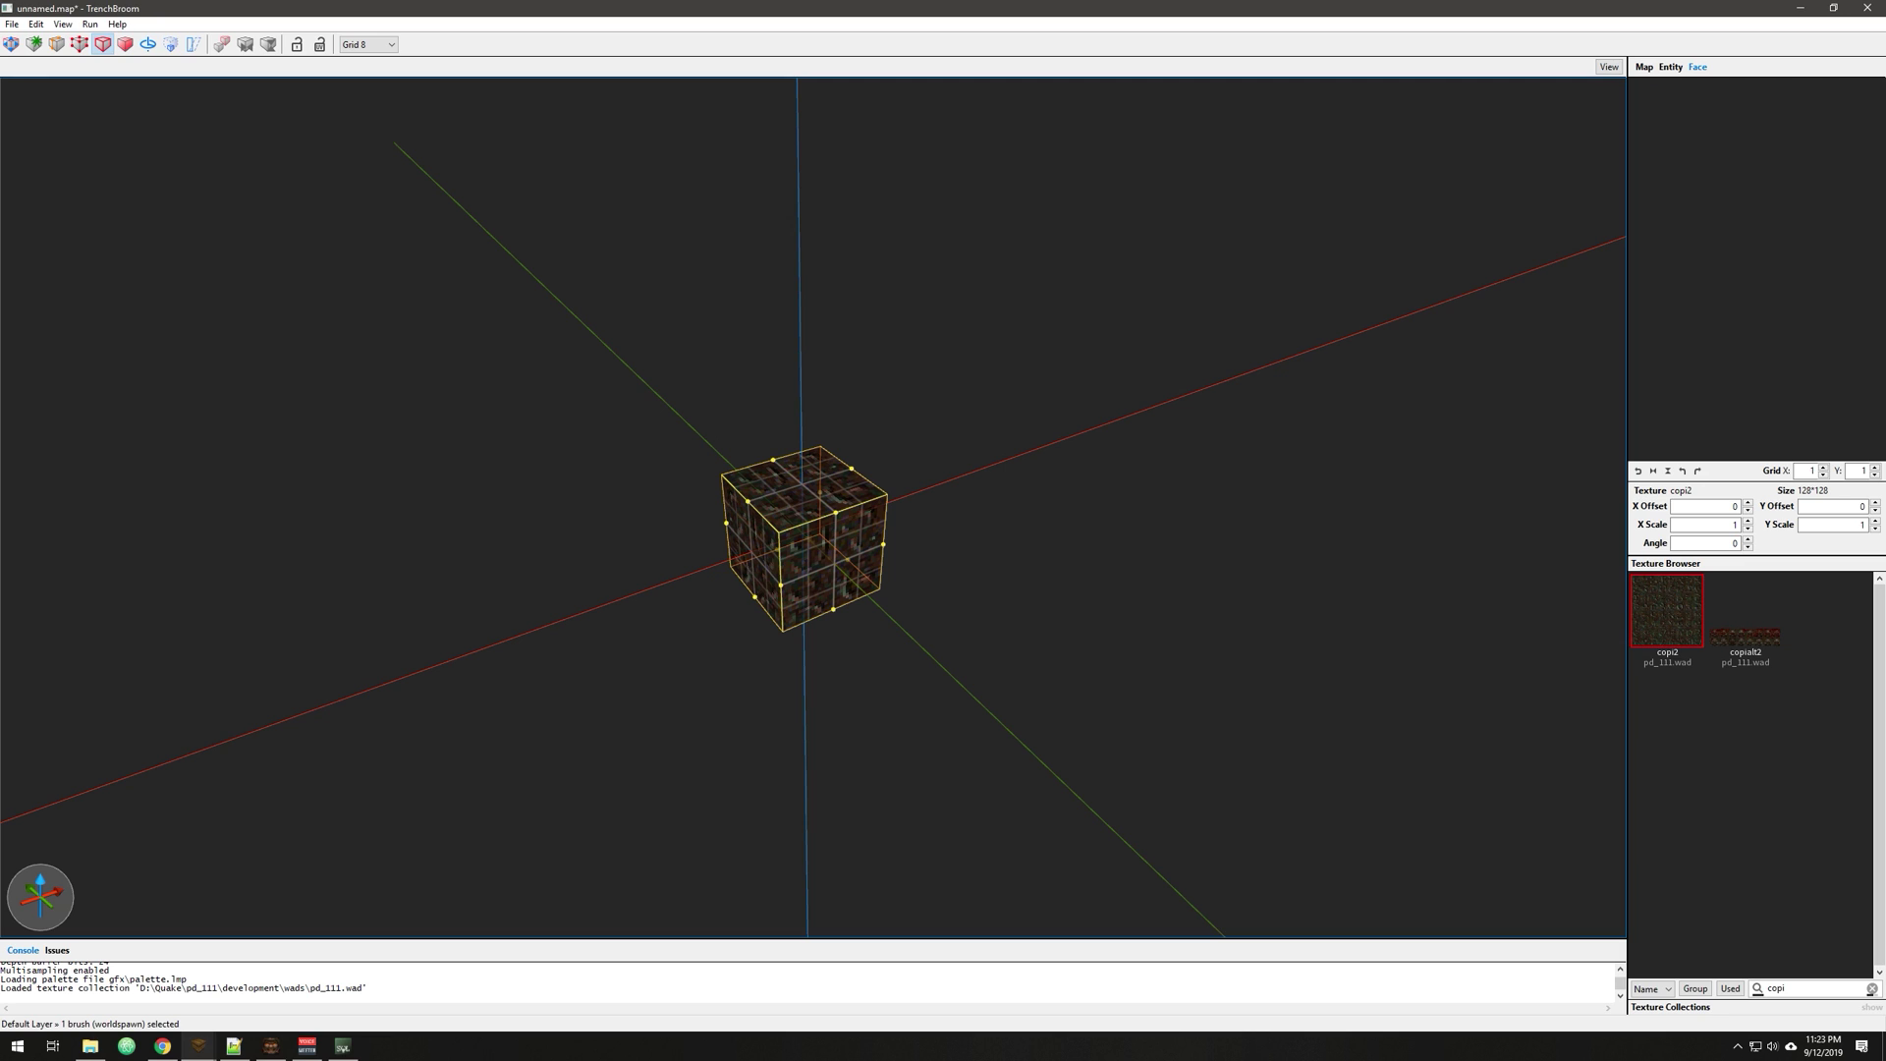
drag(748, 501, 773, 495)
drag(754, 597, 732, 604)
mouse_move(732, 604)
right_down()
mouse_move(890, 607)
mouse_move(727, 619)
right_up()
key(Escape)
key(Escape)
key(Escape)
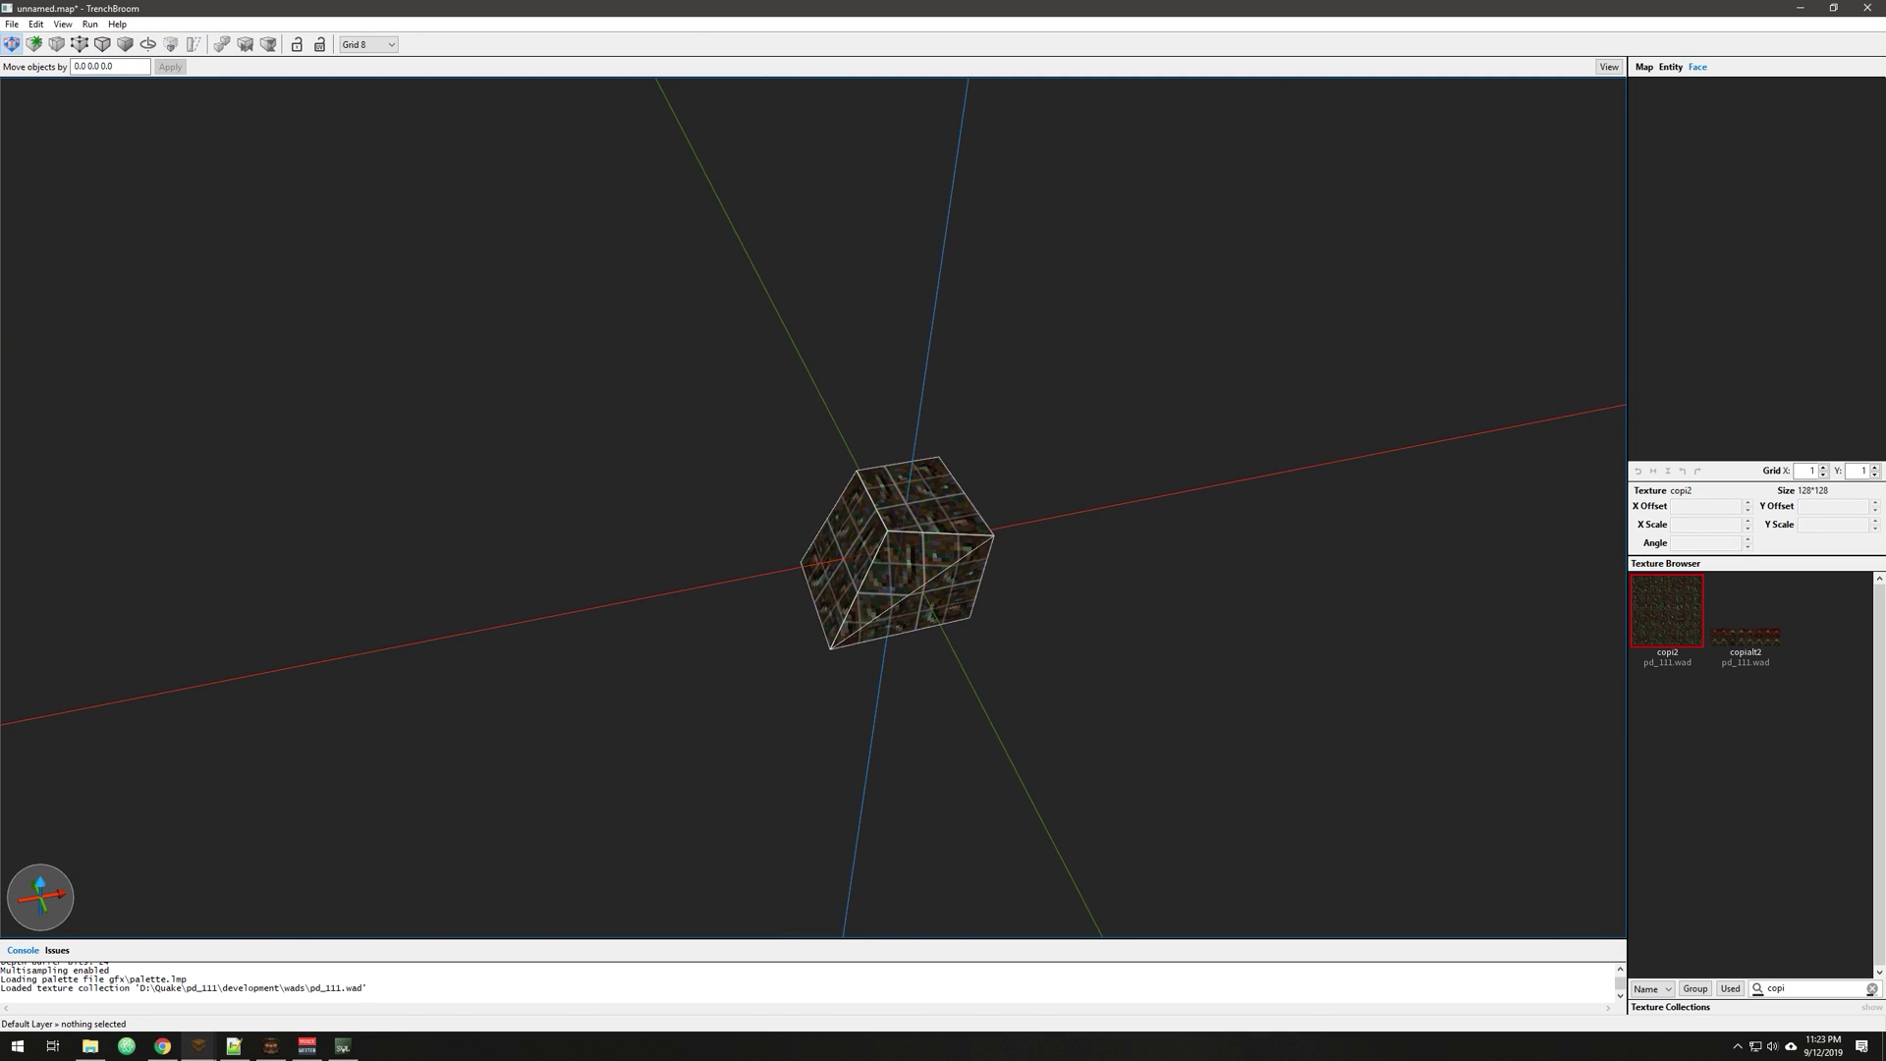
Save the debris chunk map as copi2.map in the maps/debris folder
key(space)
key(space)
key(space)
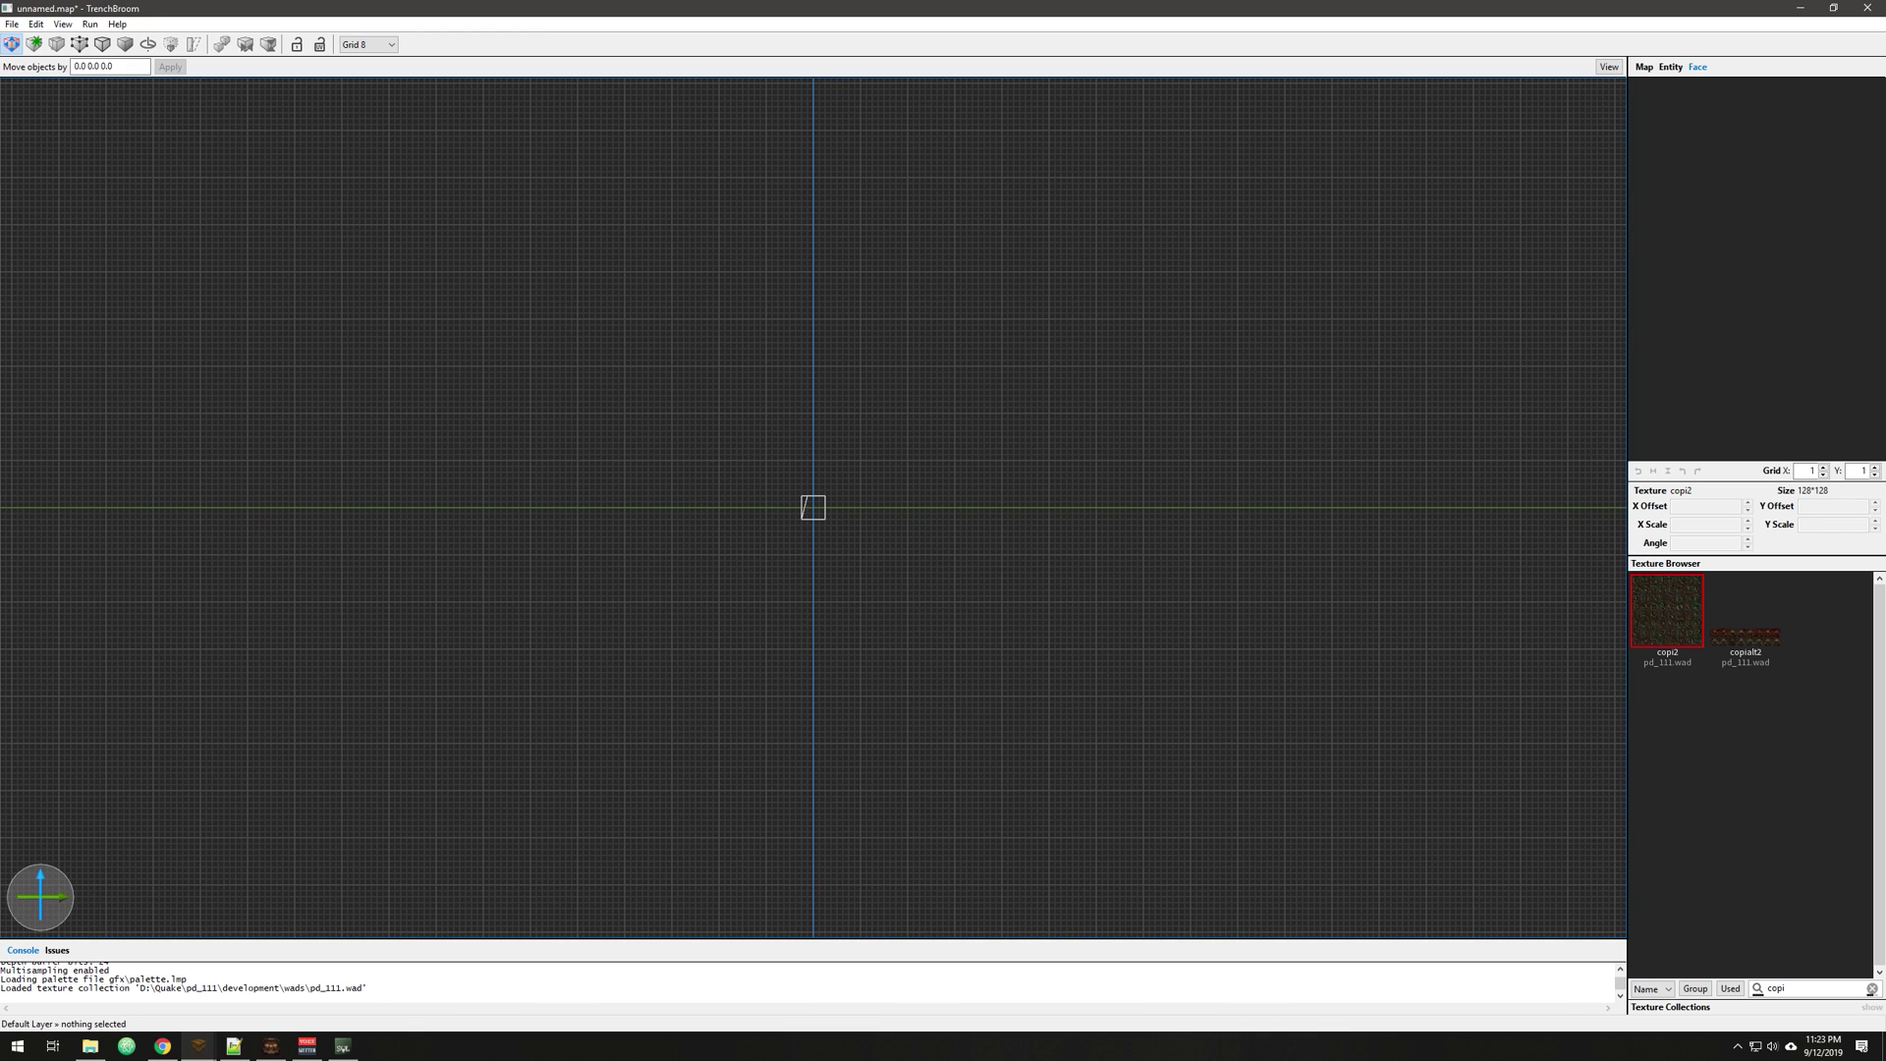
scroll(958, 560, up, 4)
key(ctrl+space)
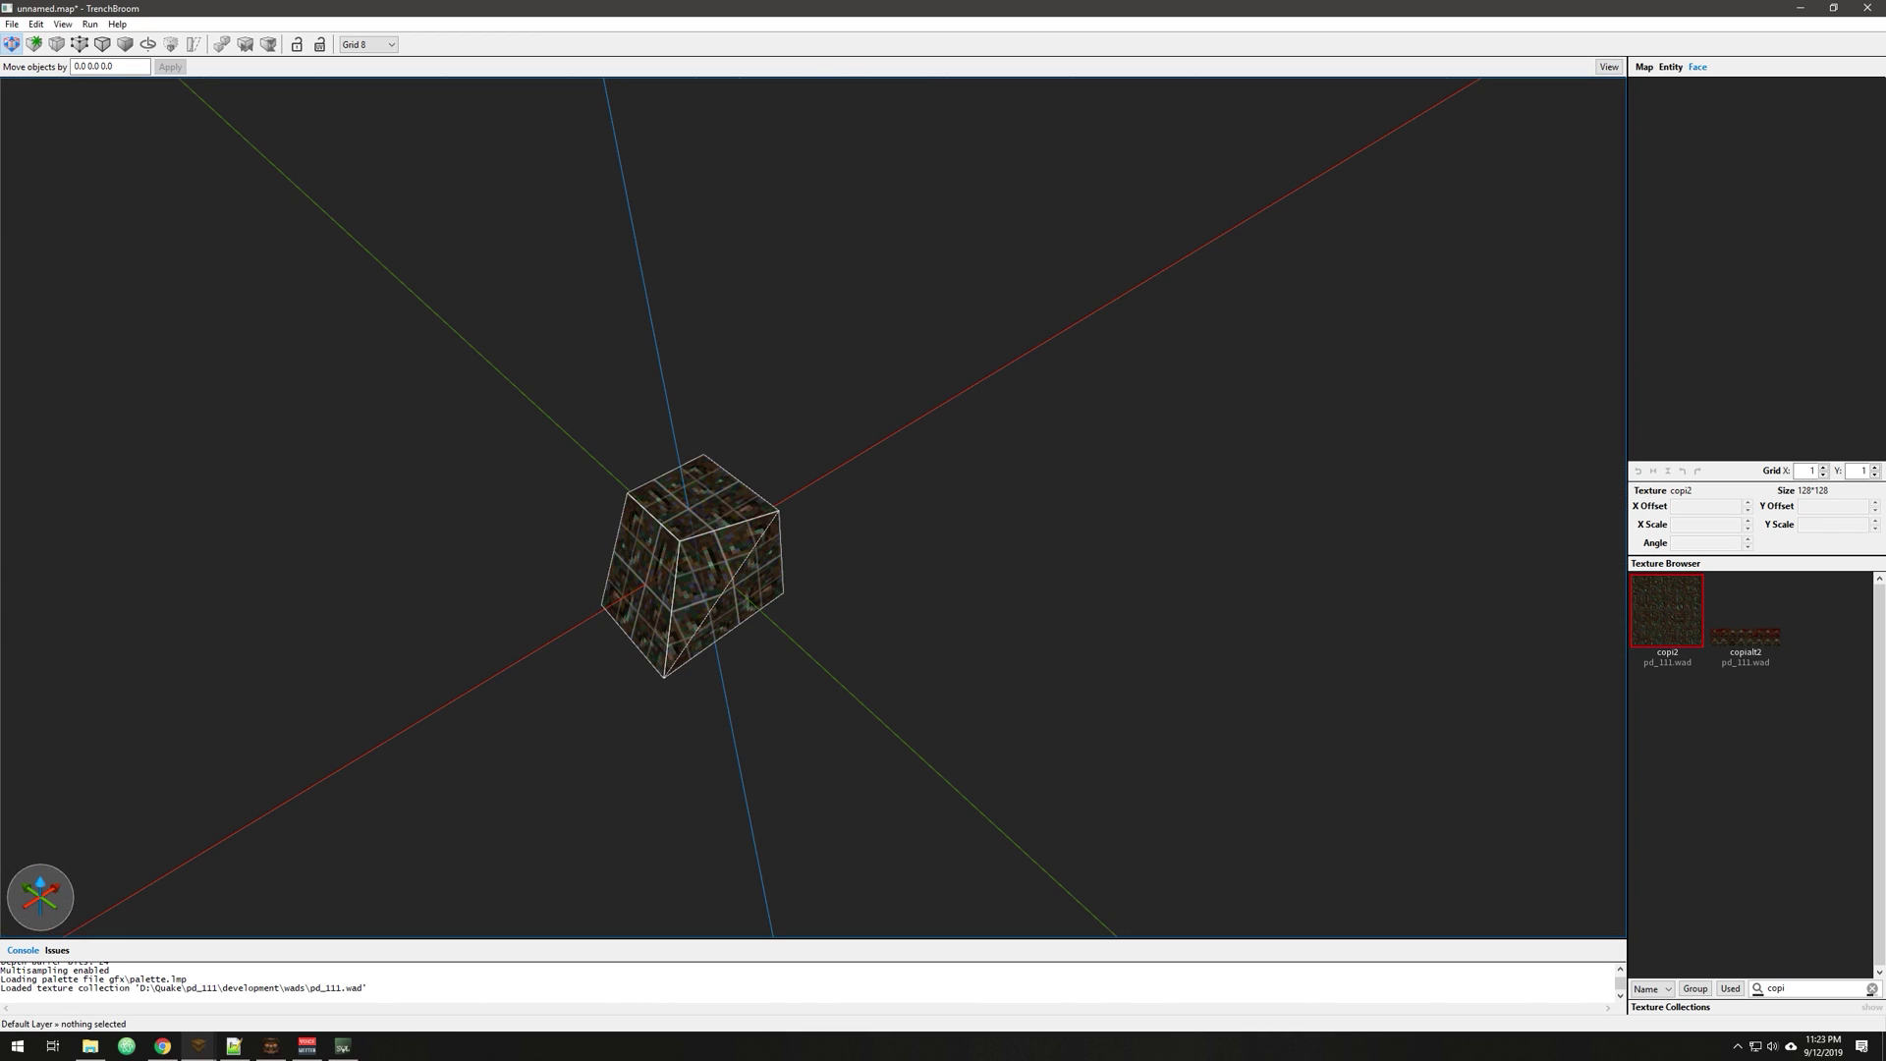
key(ctrl+s)
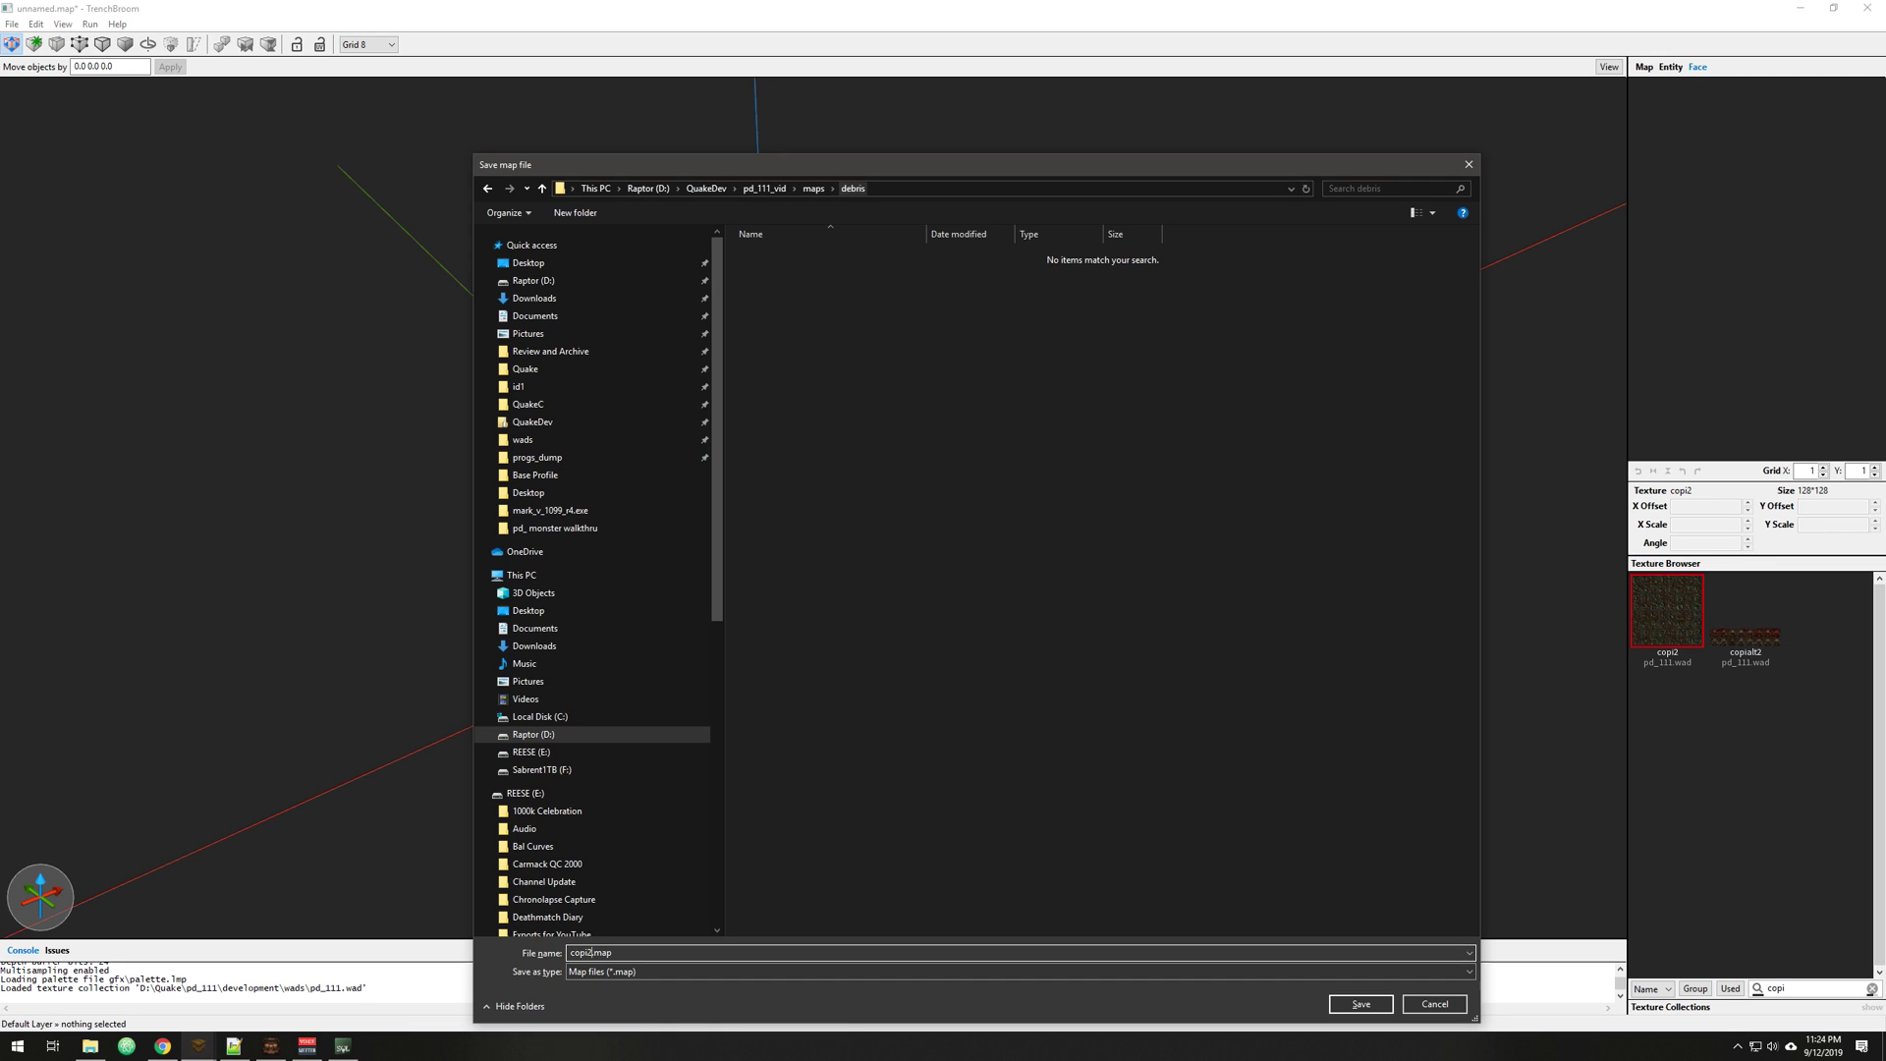
drag(871, 168, 862, 109)
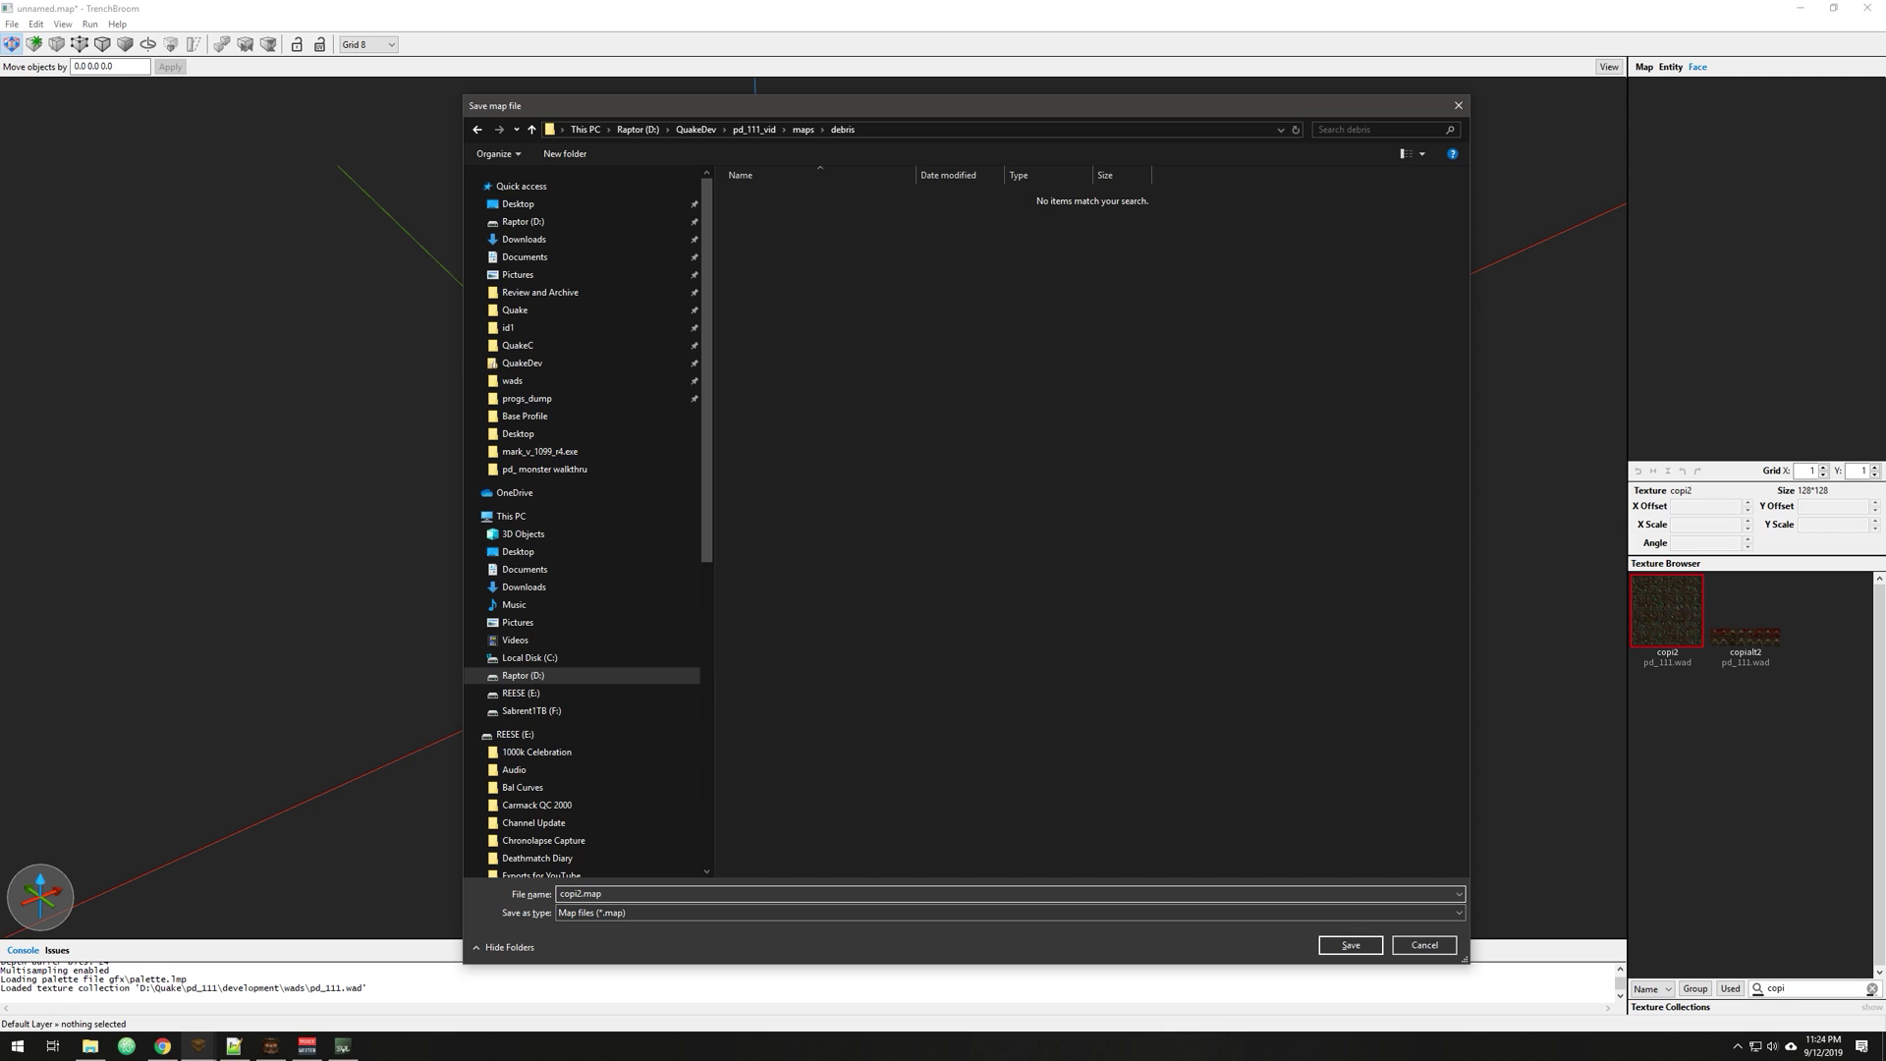
key(Return)
Save the map under the new name copi2_2.map, reshape the chunk into a second variant and save it
click(11, 24)
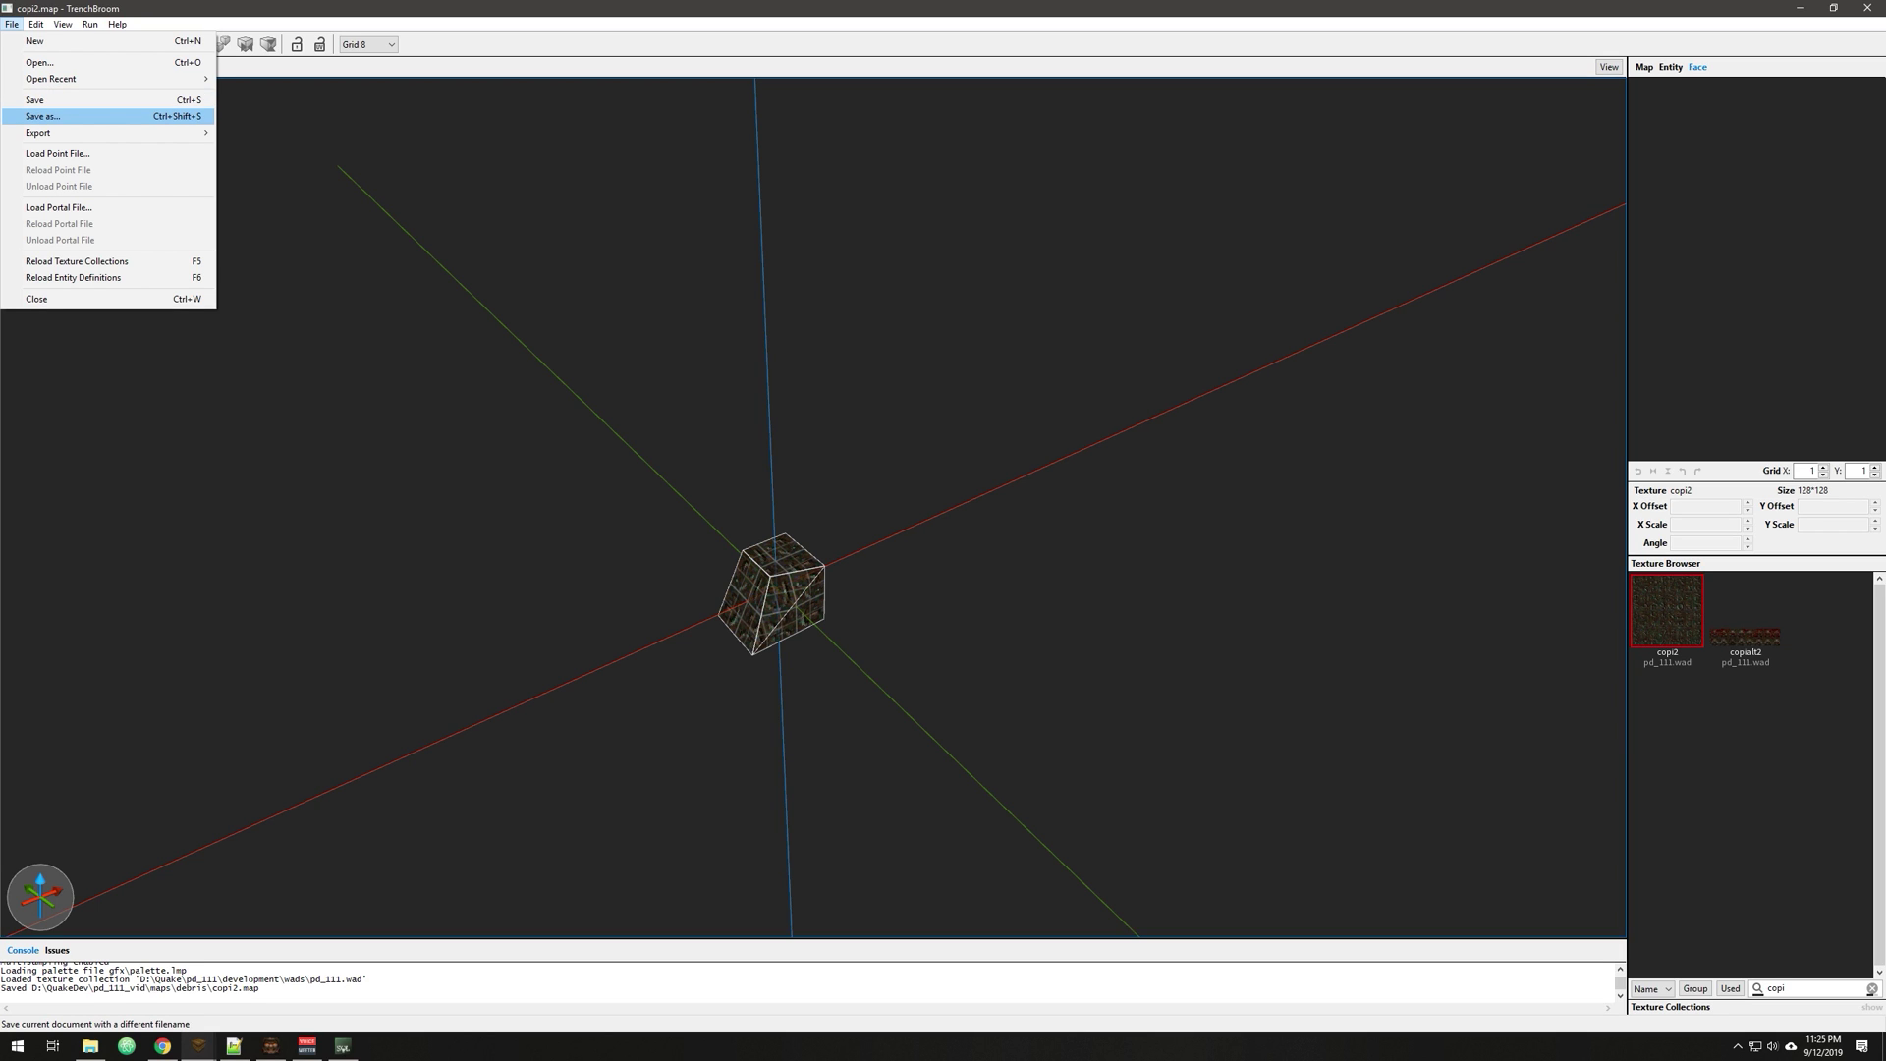
key(Return)
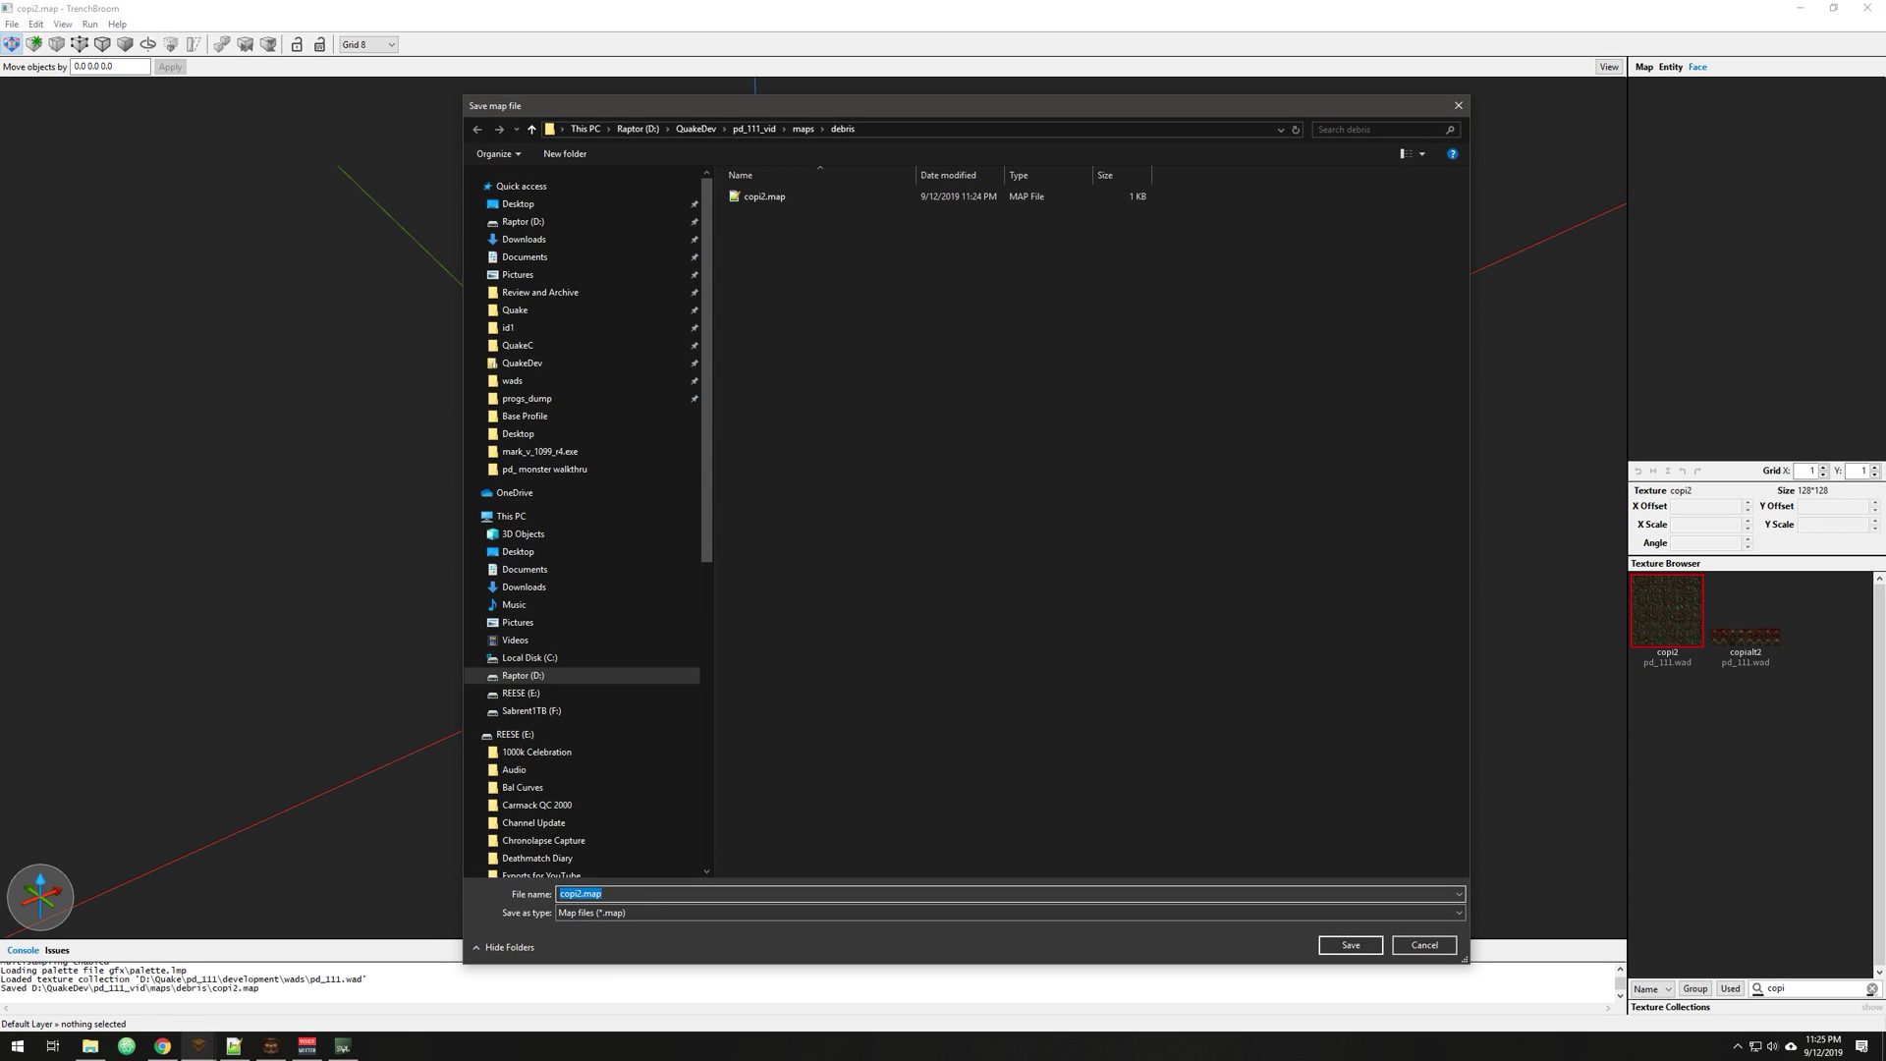
click(582, 893)
text(_2)
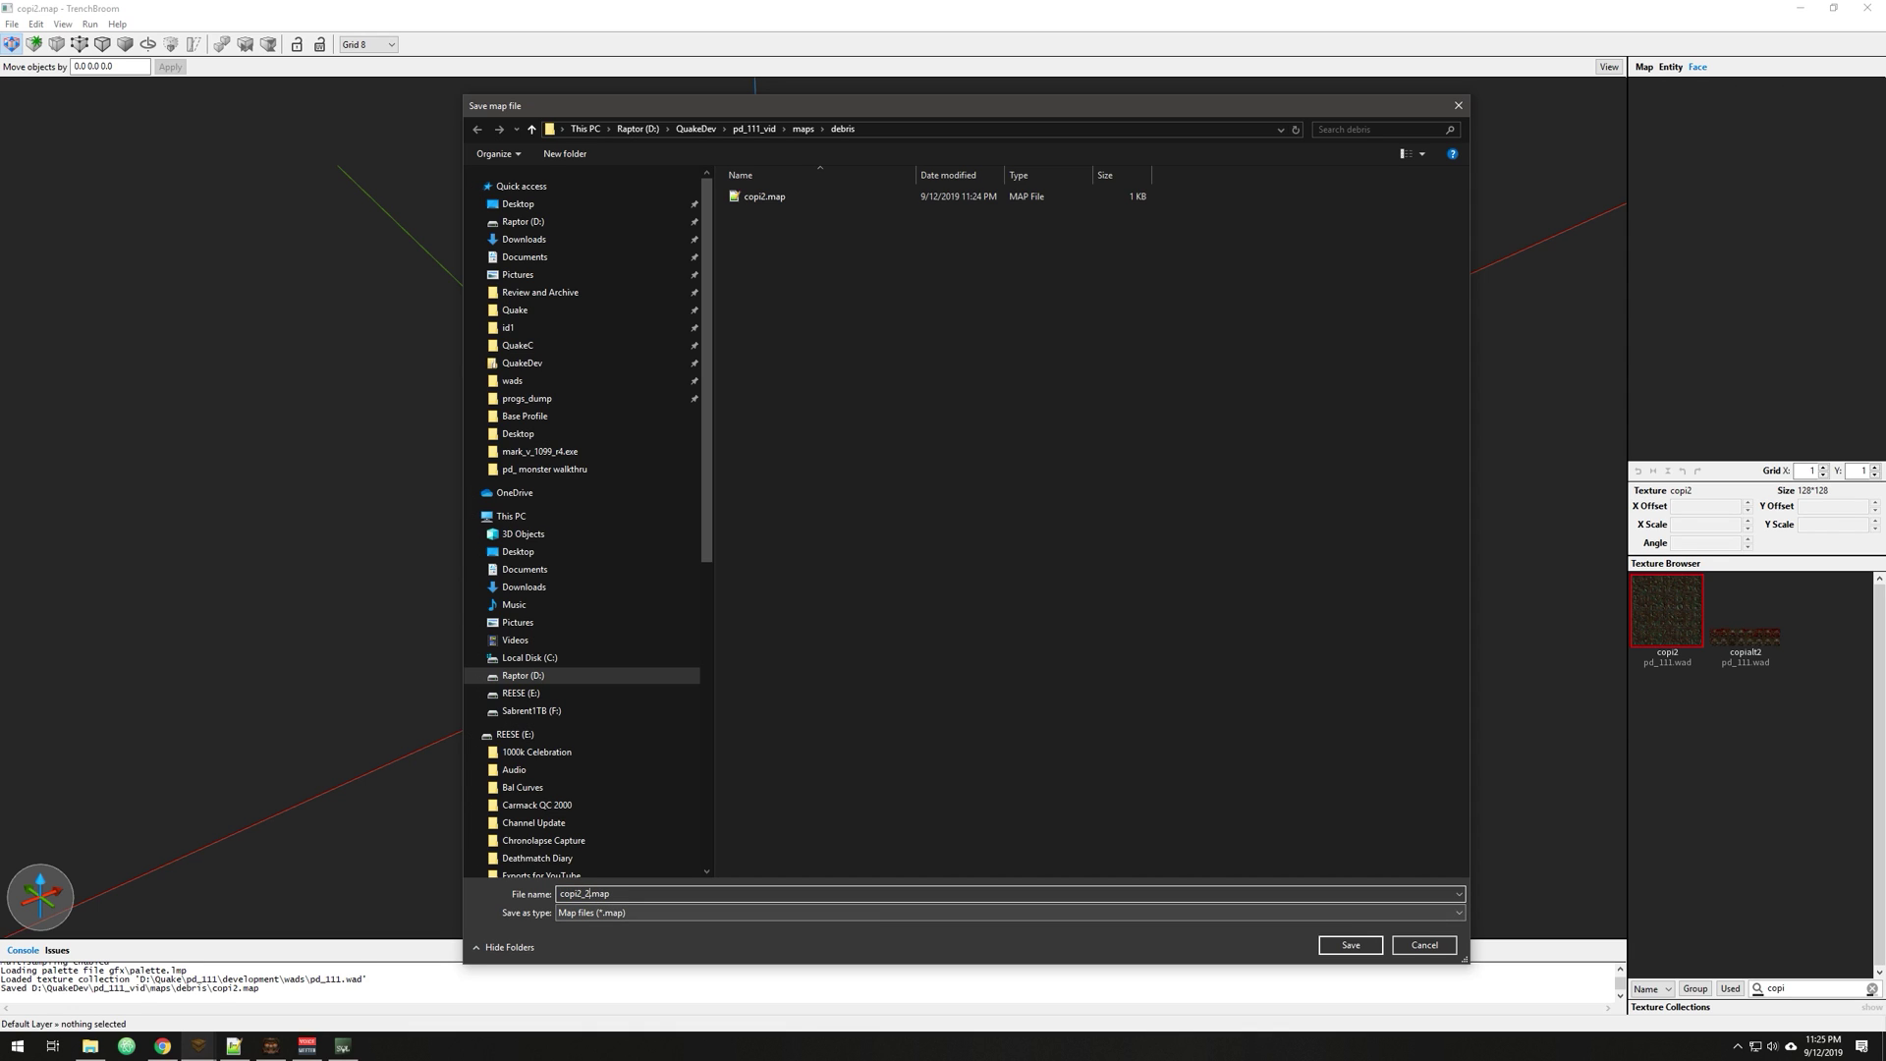
key(Return)
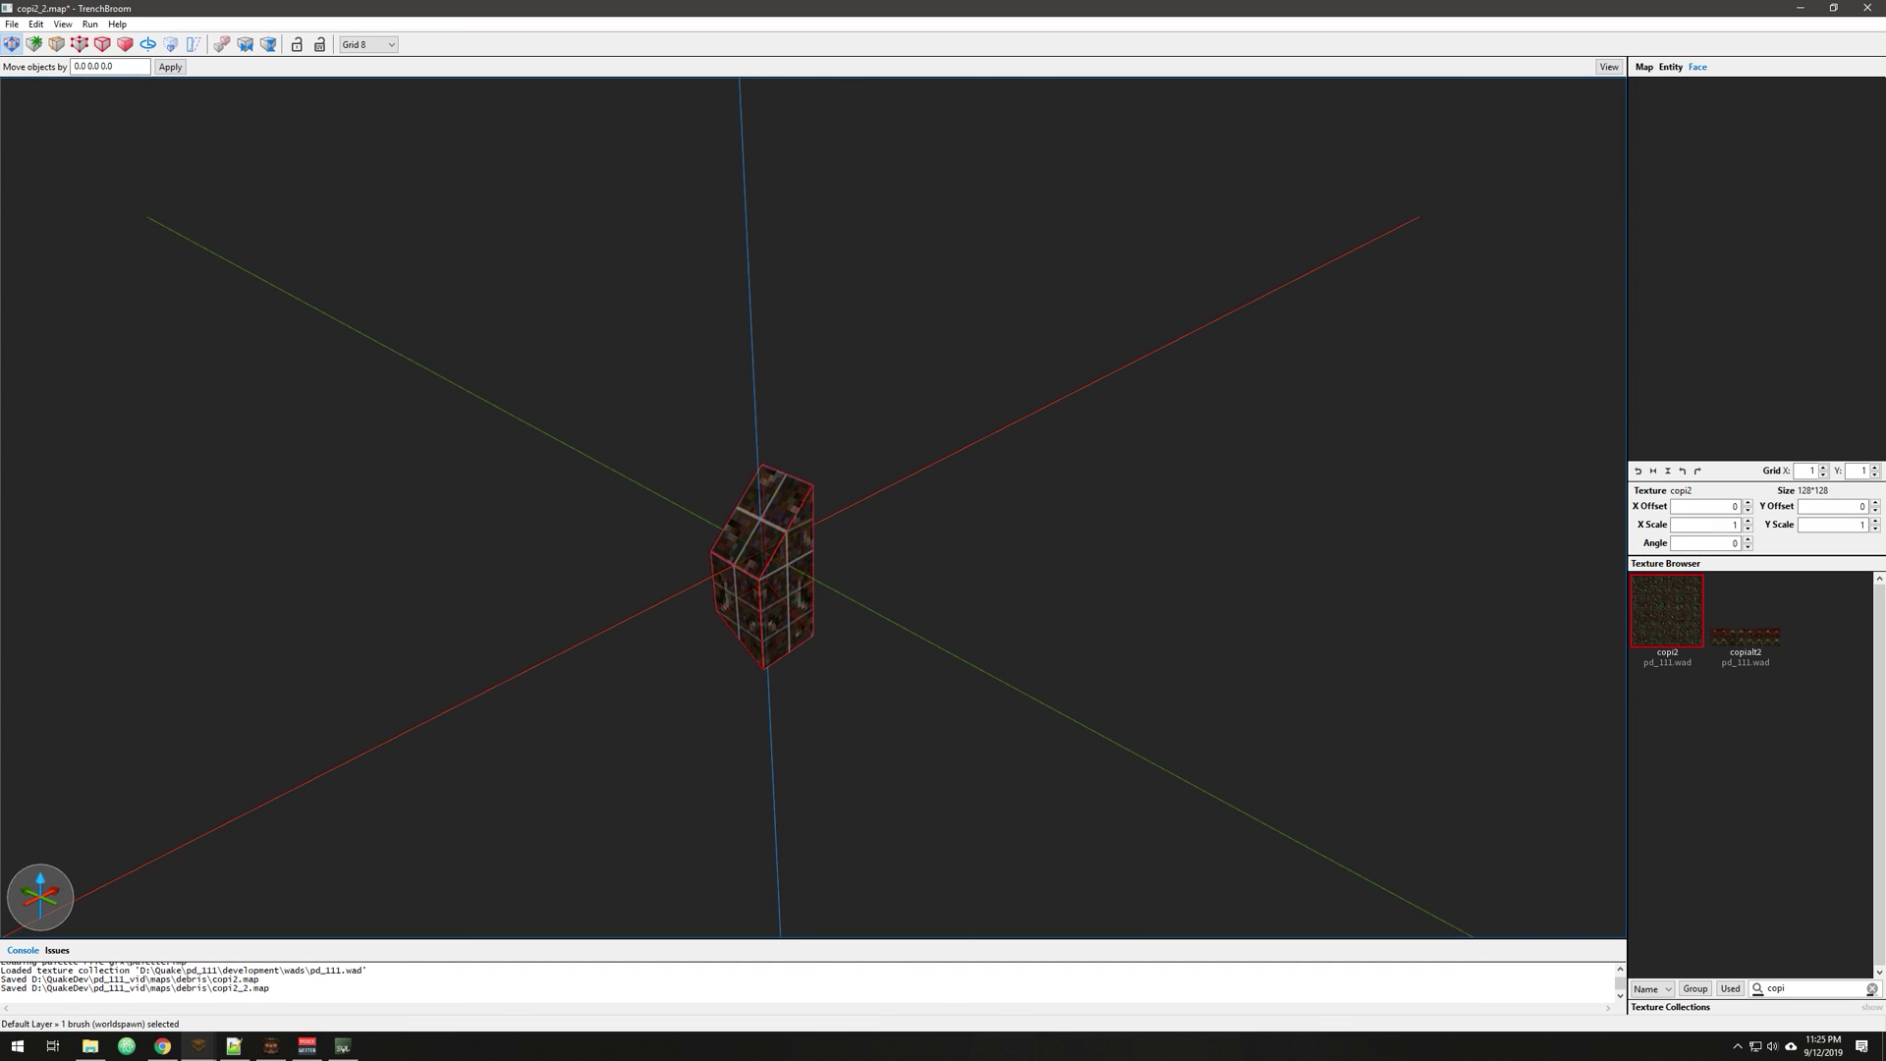
key(ctrl+s)
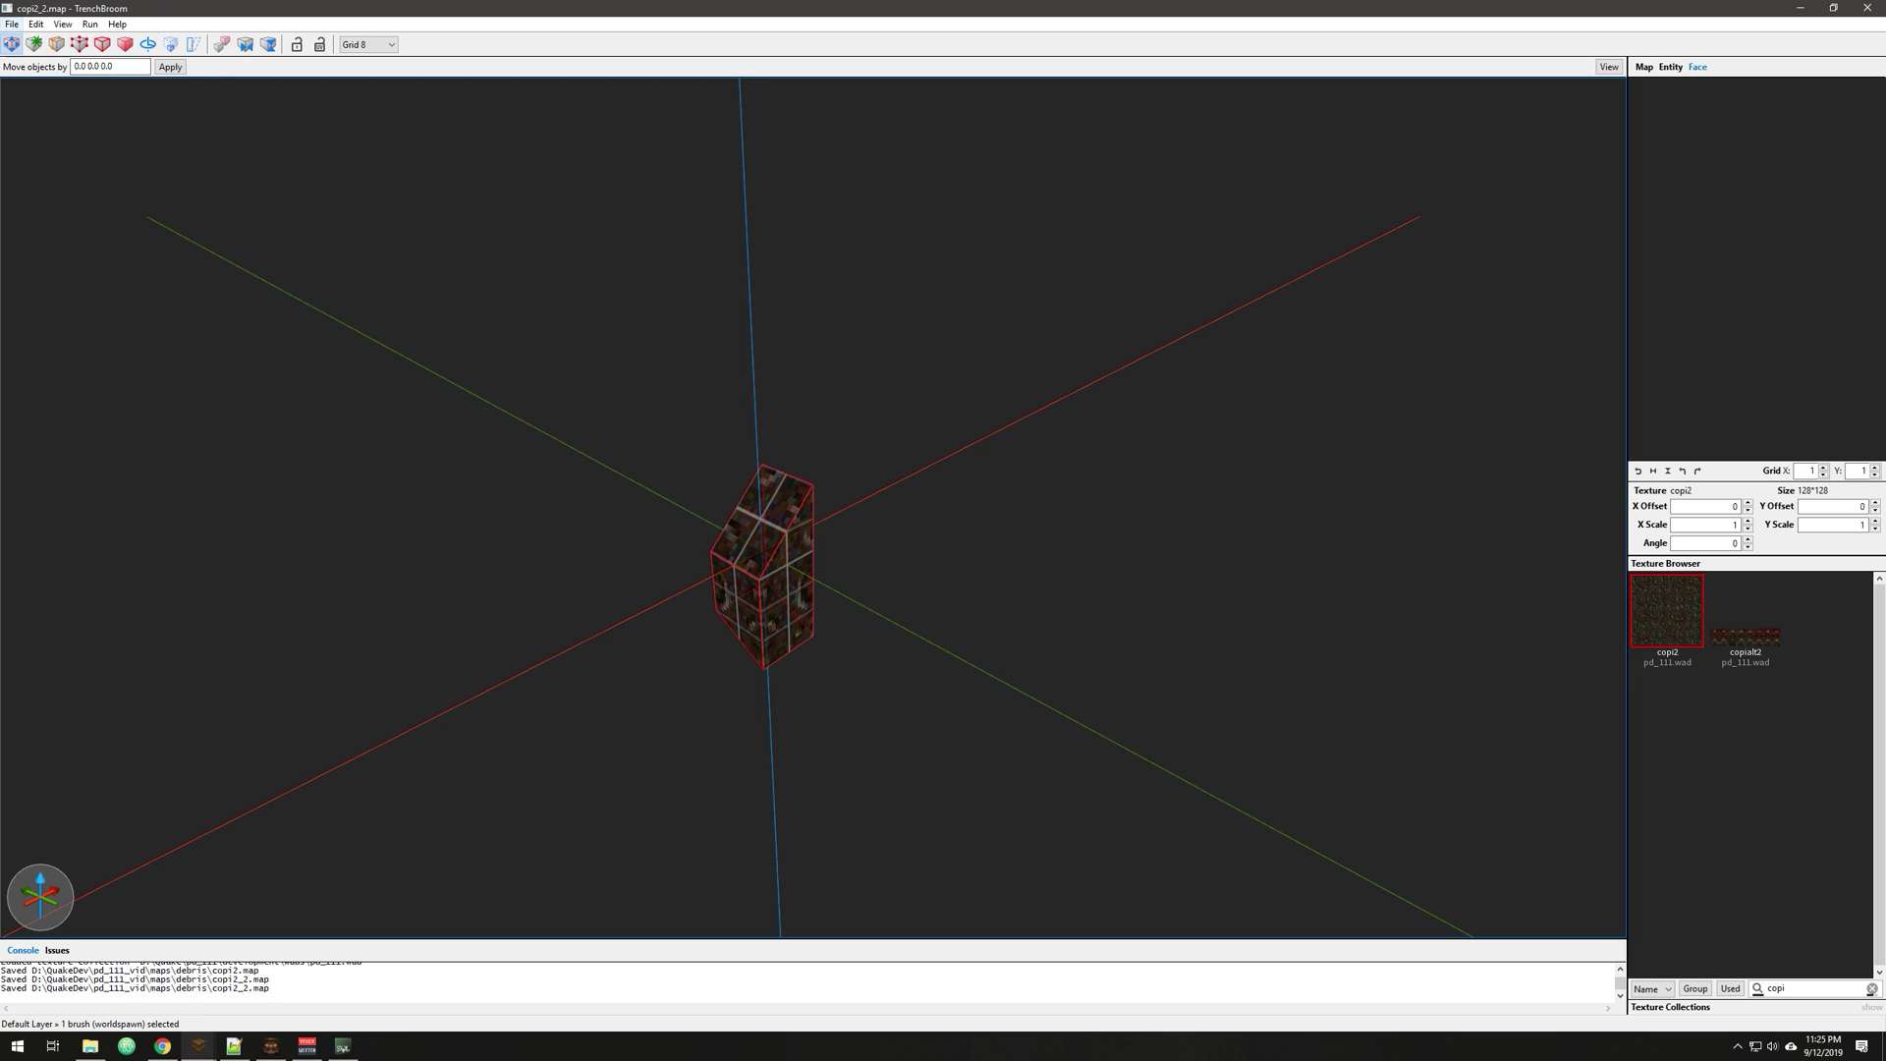
Save a third chunk variant as copi2_3.map, set its worldspawn light to 75 and save the map
click(12, 23)
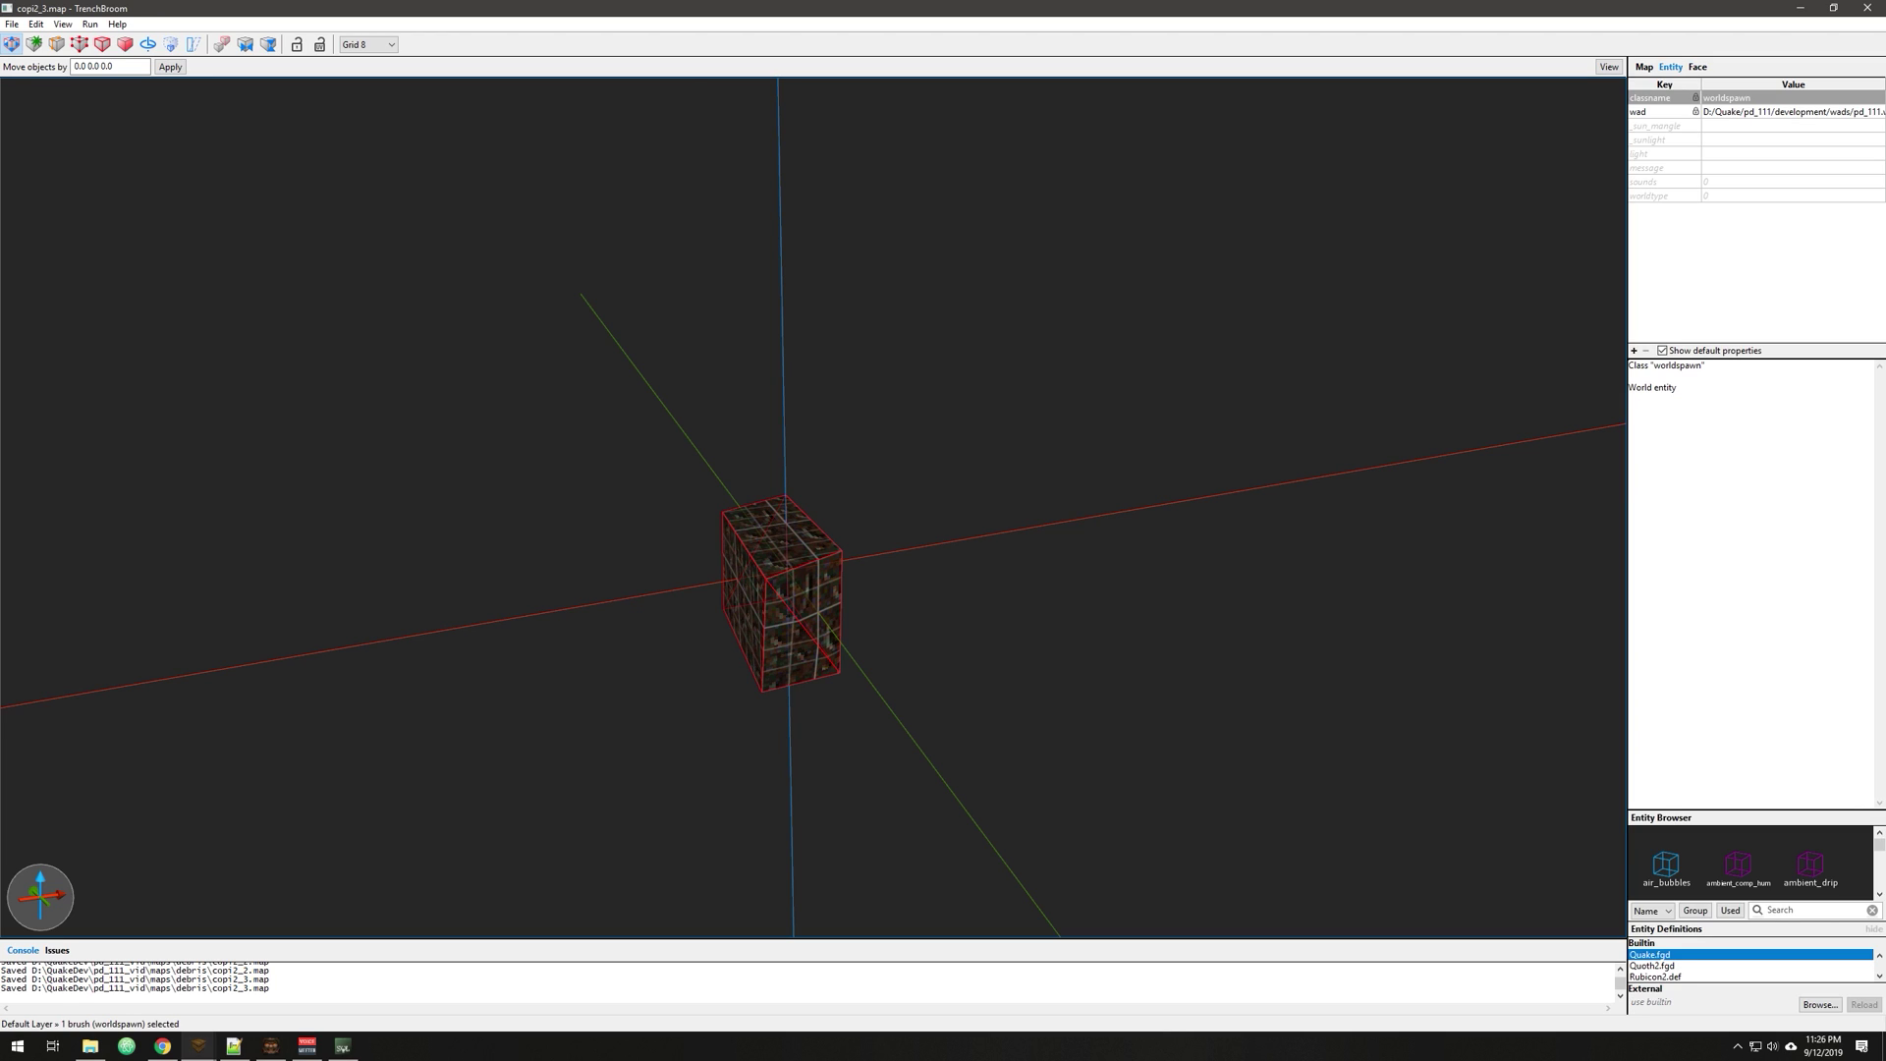
mouse_move(813, 507)
right_down()
mouse_move(939, 460)
mouse_move(880, 550)
mouse_move(845, 553)
right_up()
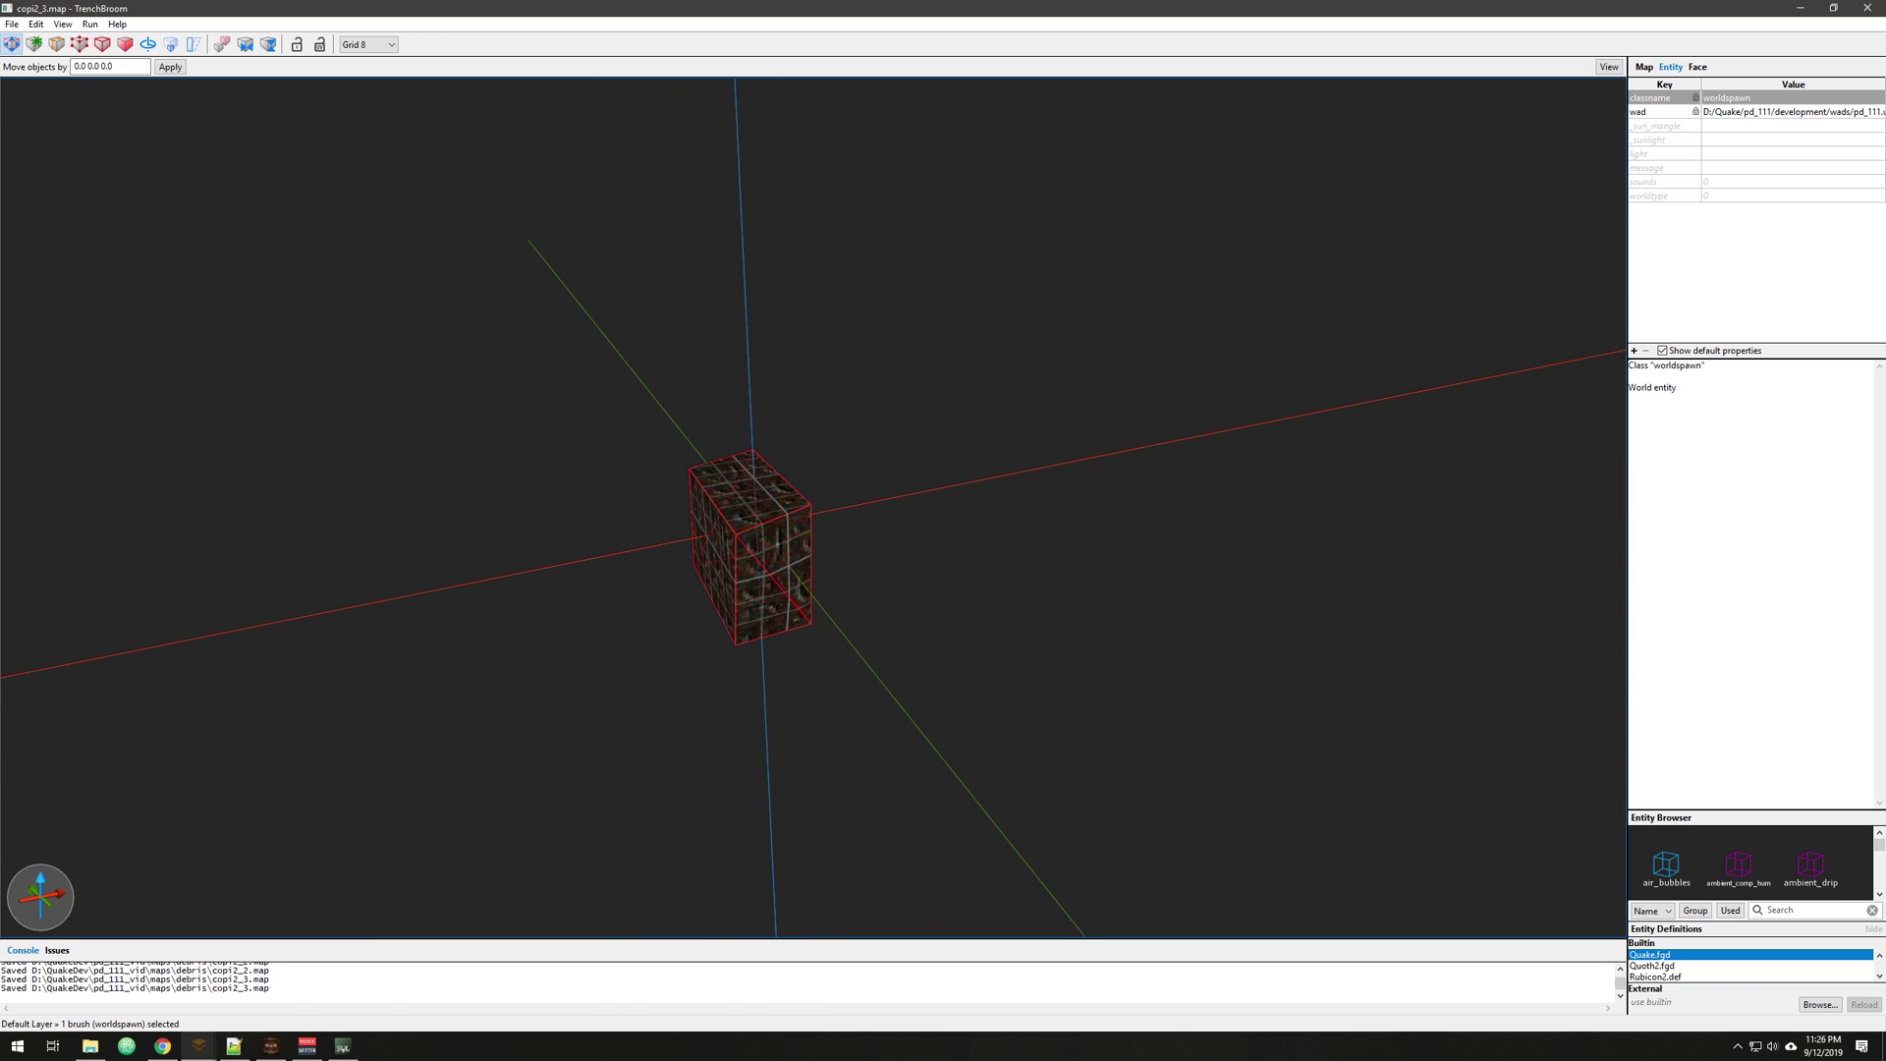
double_click(1706, 153)
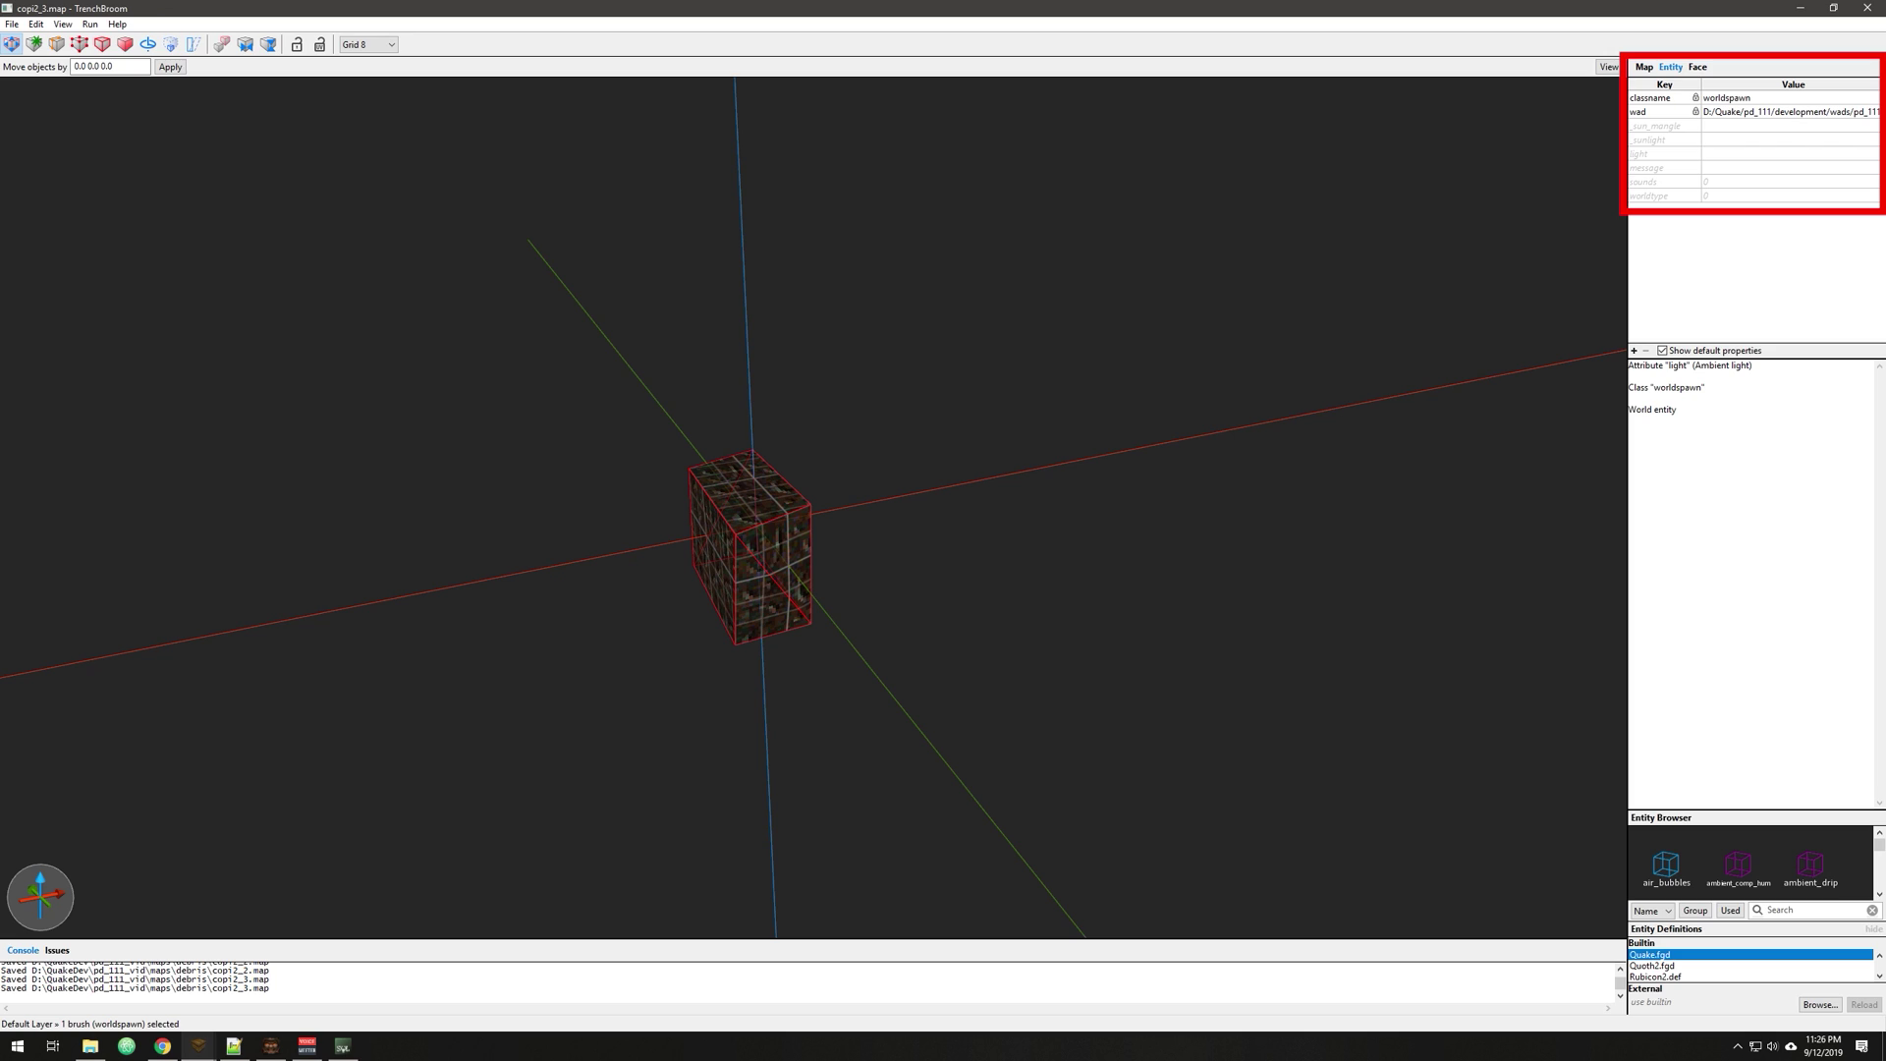
text(75)
key(Tab)
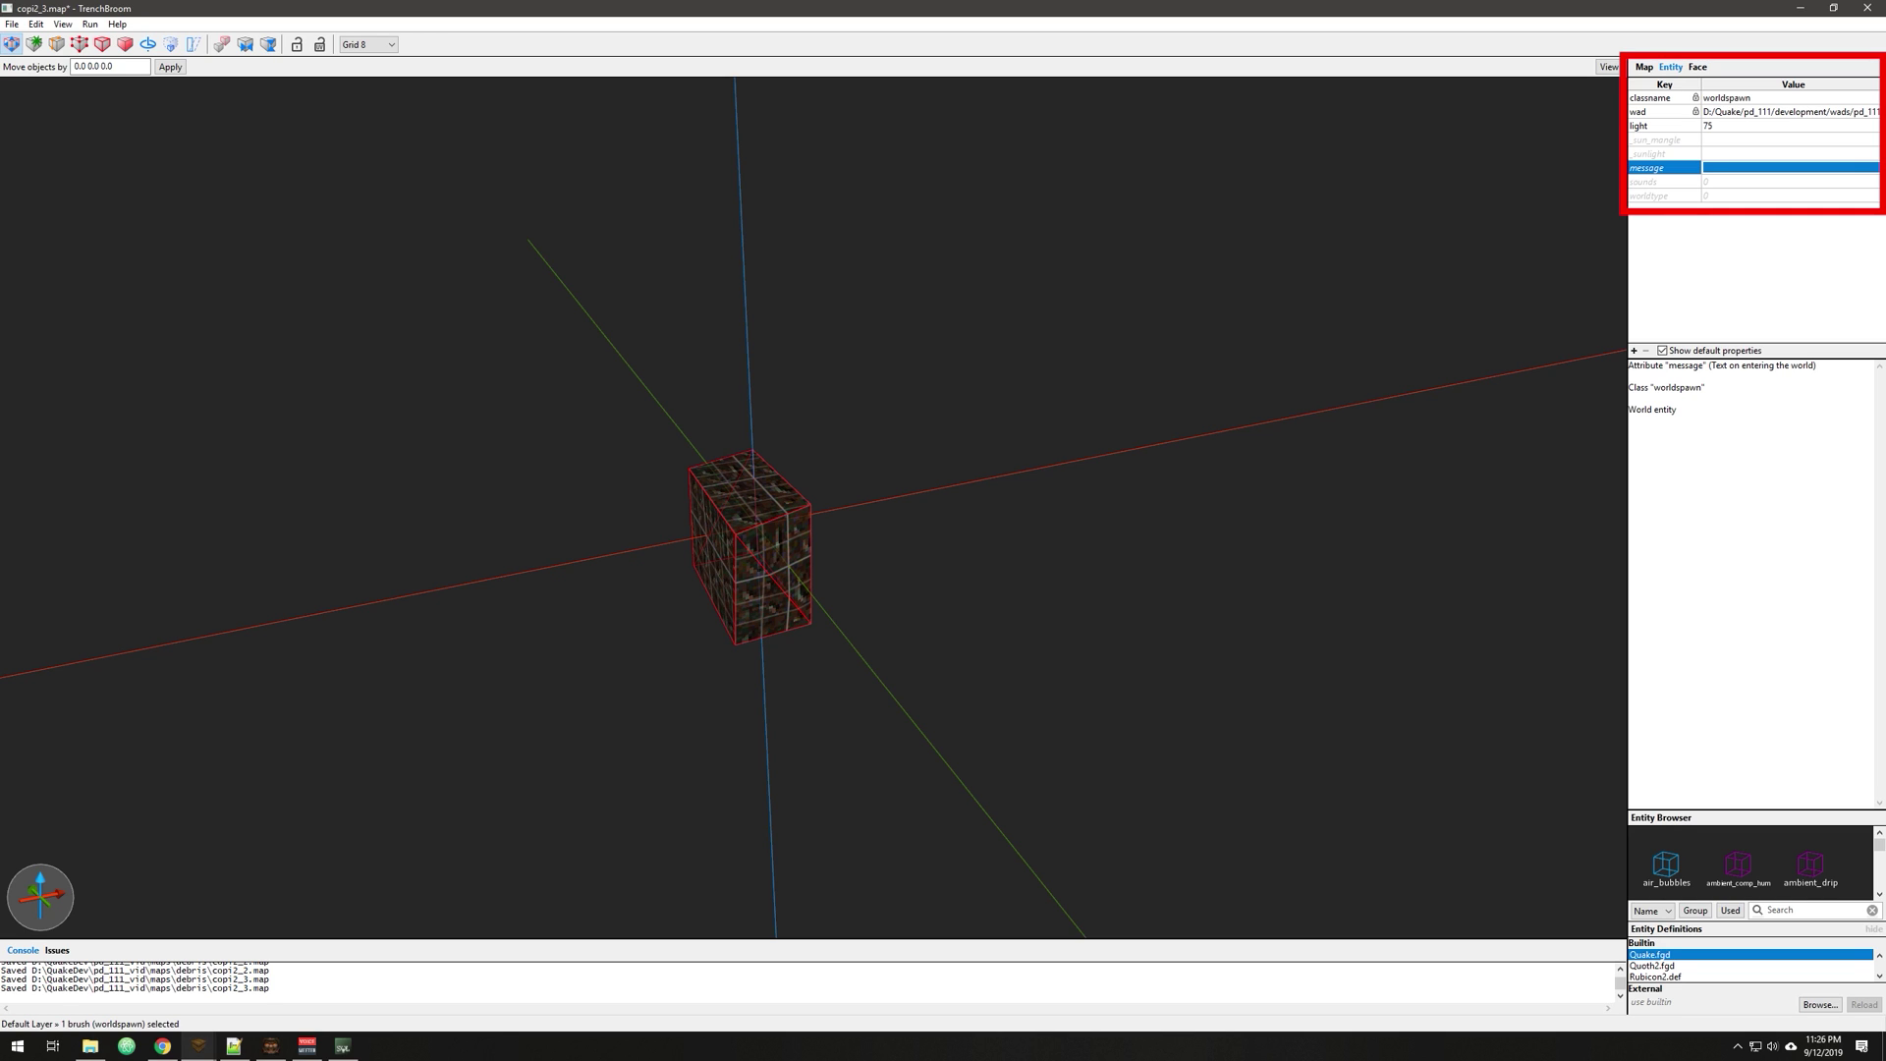
key(ctrl+s)
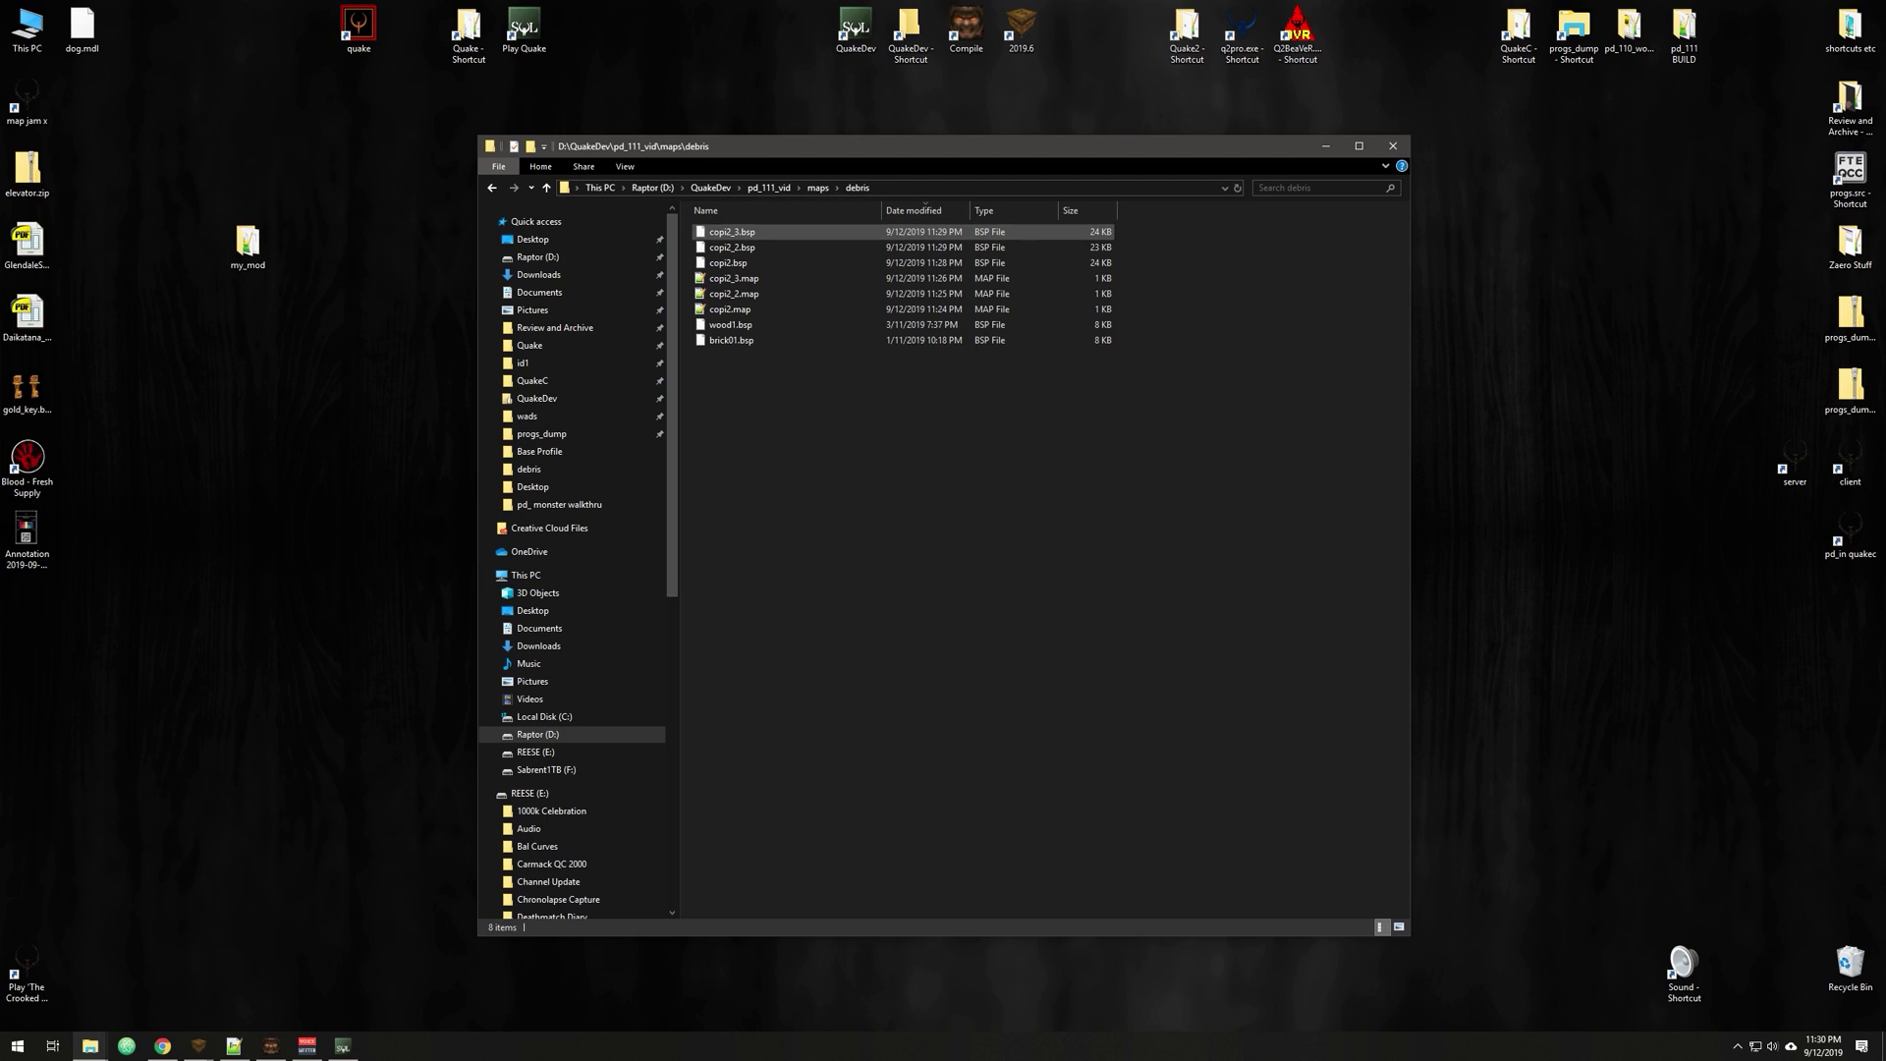
Check the compiled copi2, copi2_2 and copi2_3 BSP files in the debris folder in File Explorer
click(732, 232)
click(732, 247)
click(728, 262)
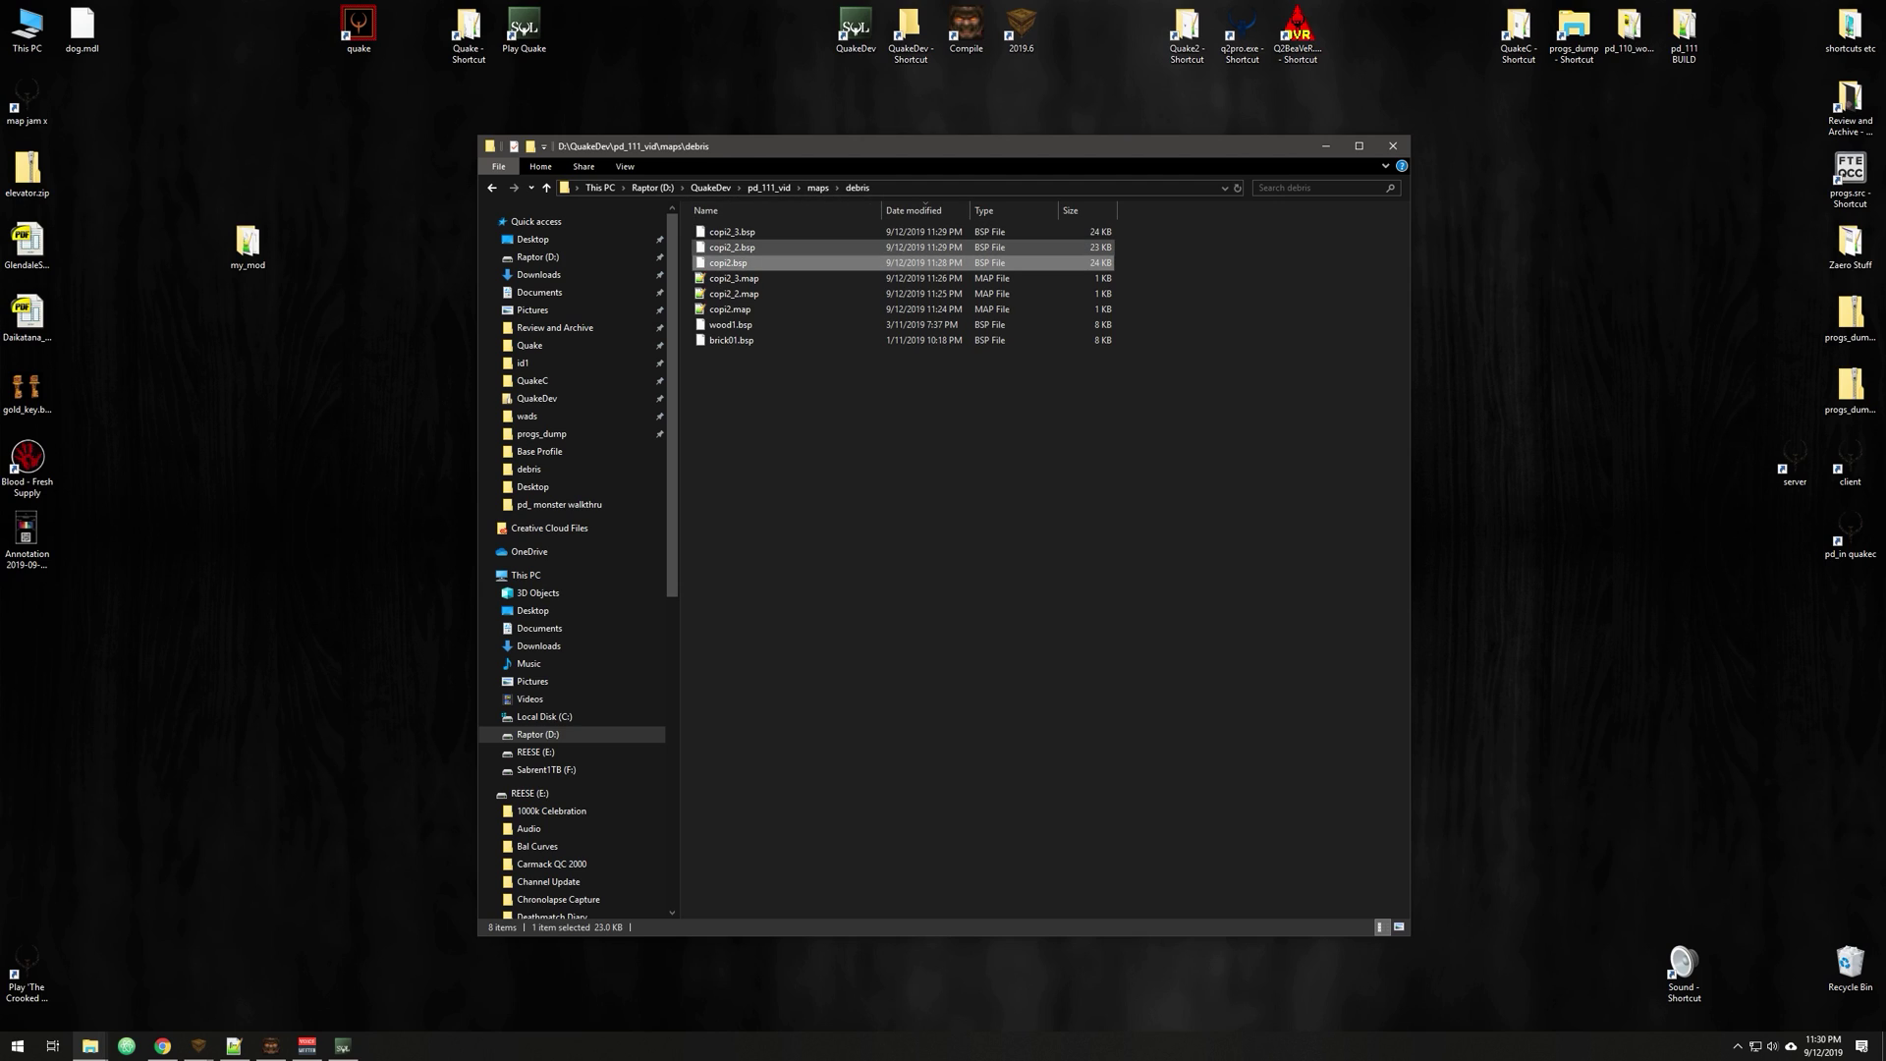
key(F2)
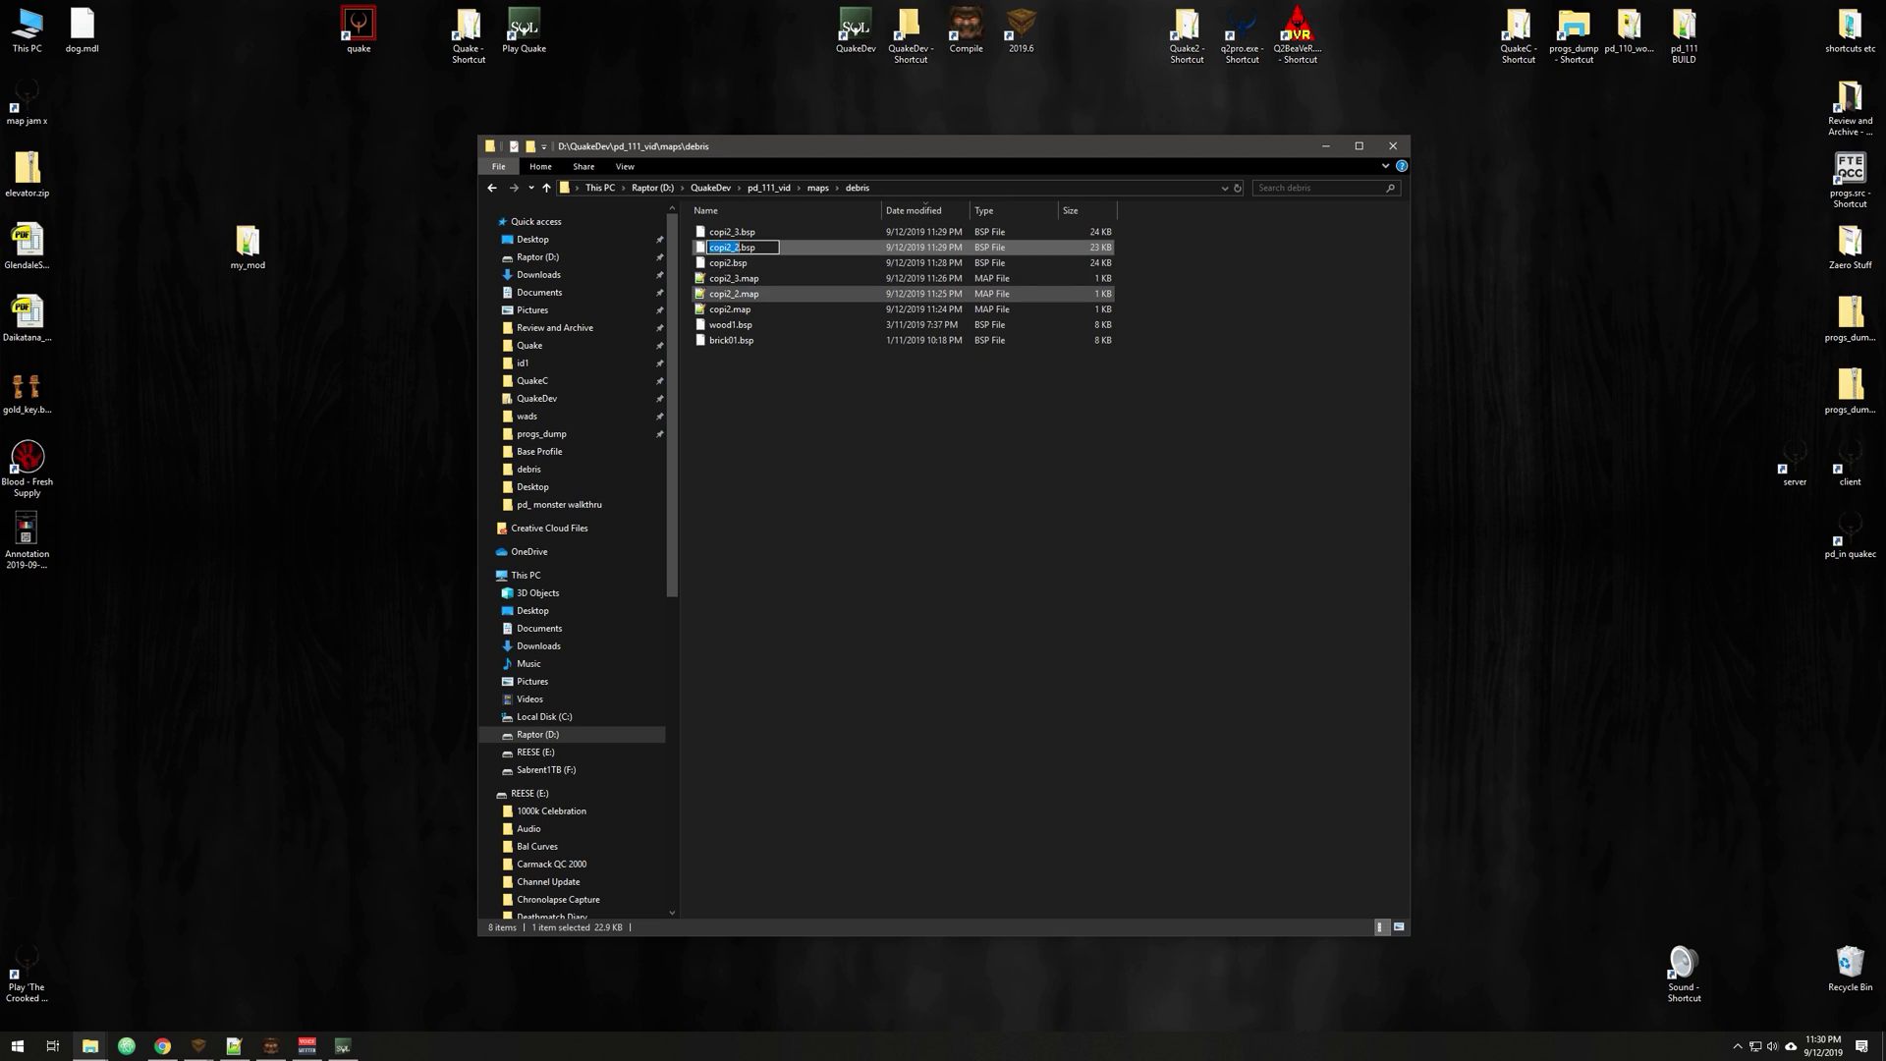
click(786, 442)
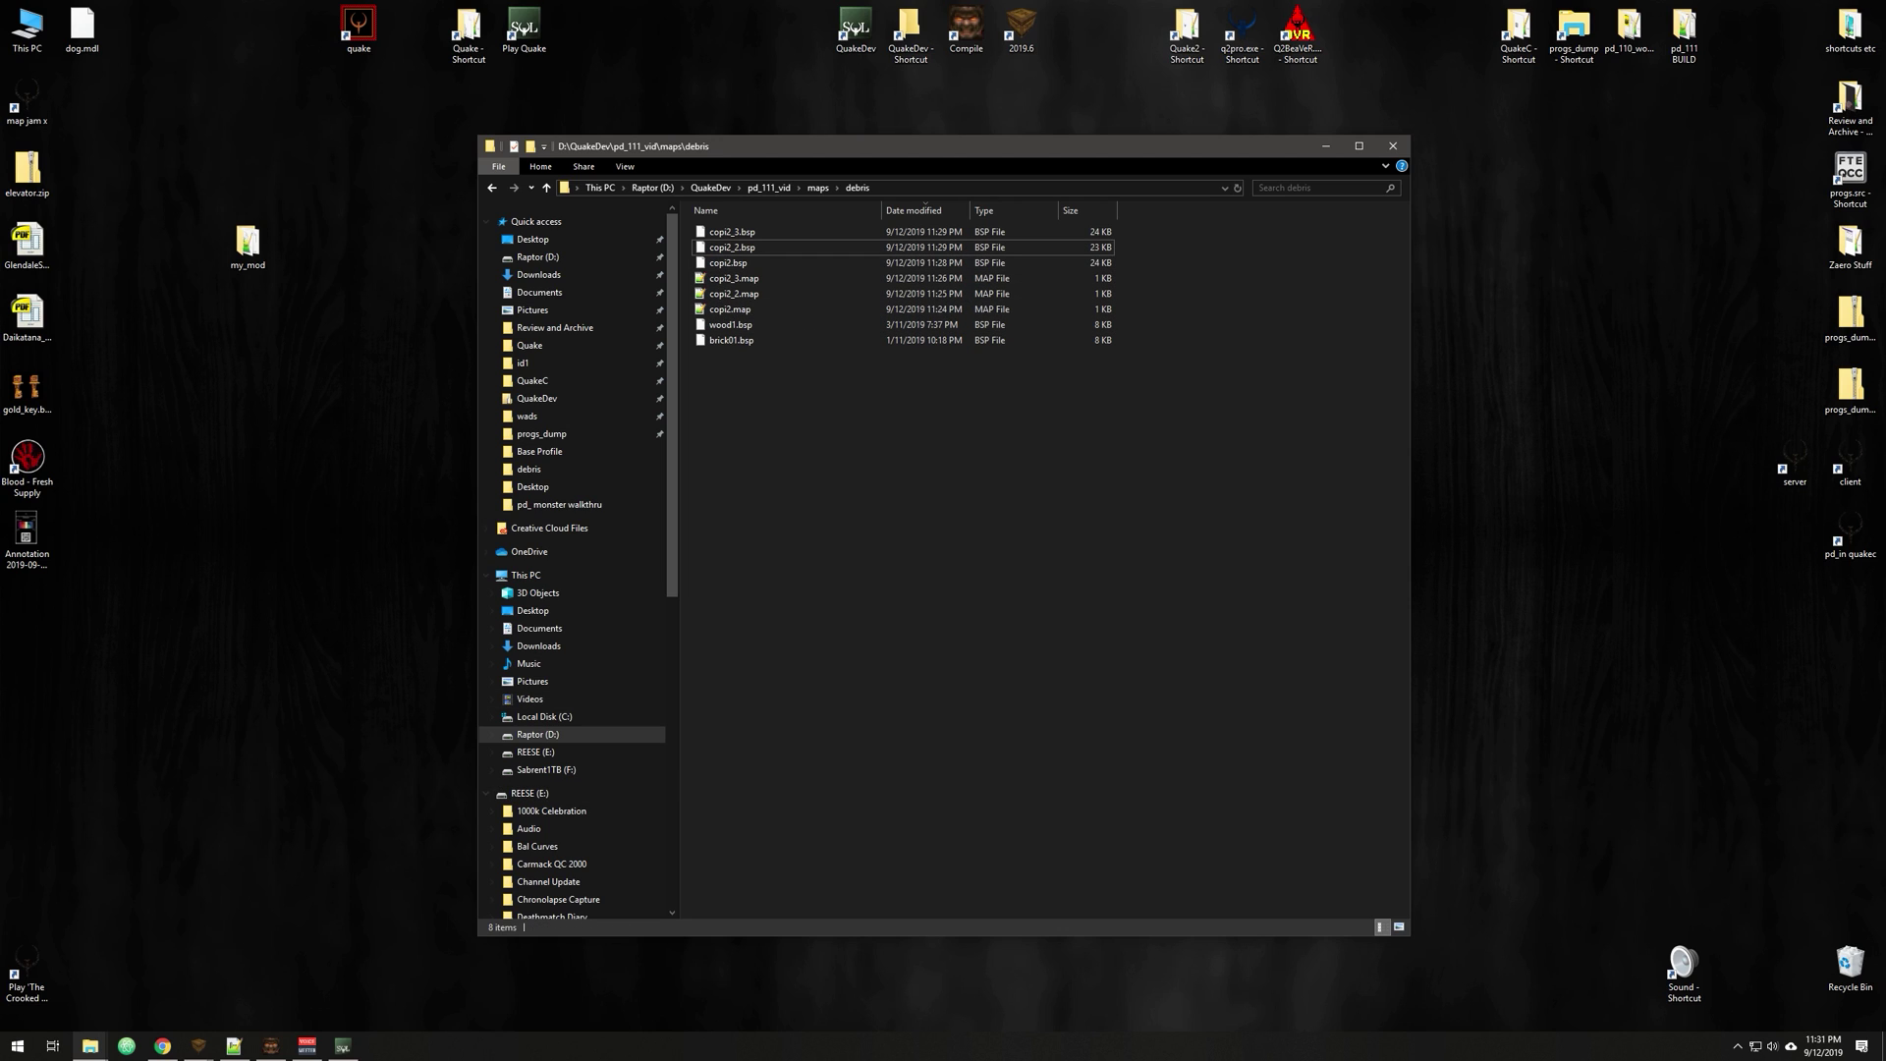
Switch to pd_breakables_vid.map in TrenchBroom and show the entity properties of the green metal wall's func_breakable pieces
click(199, 1045)
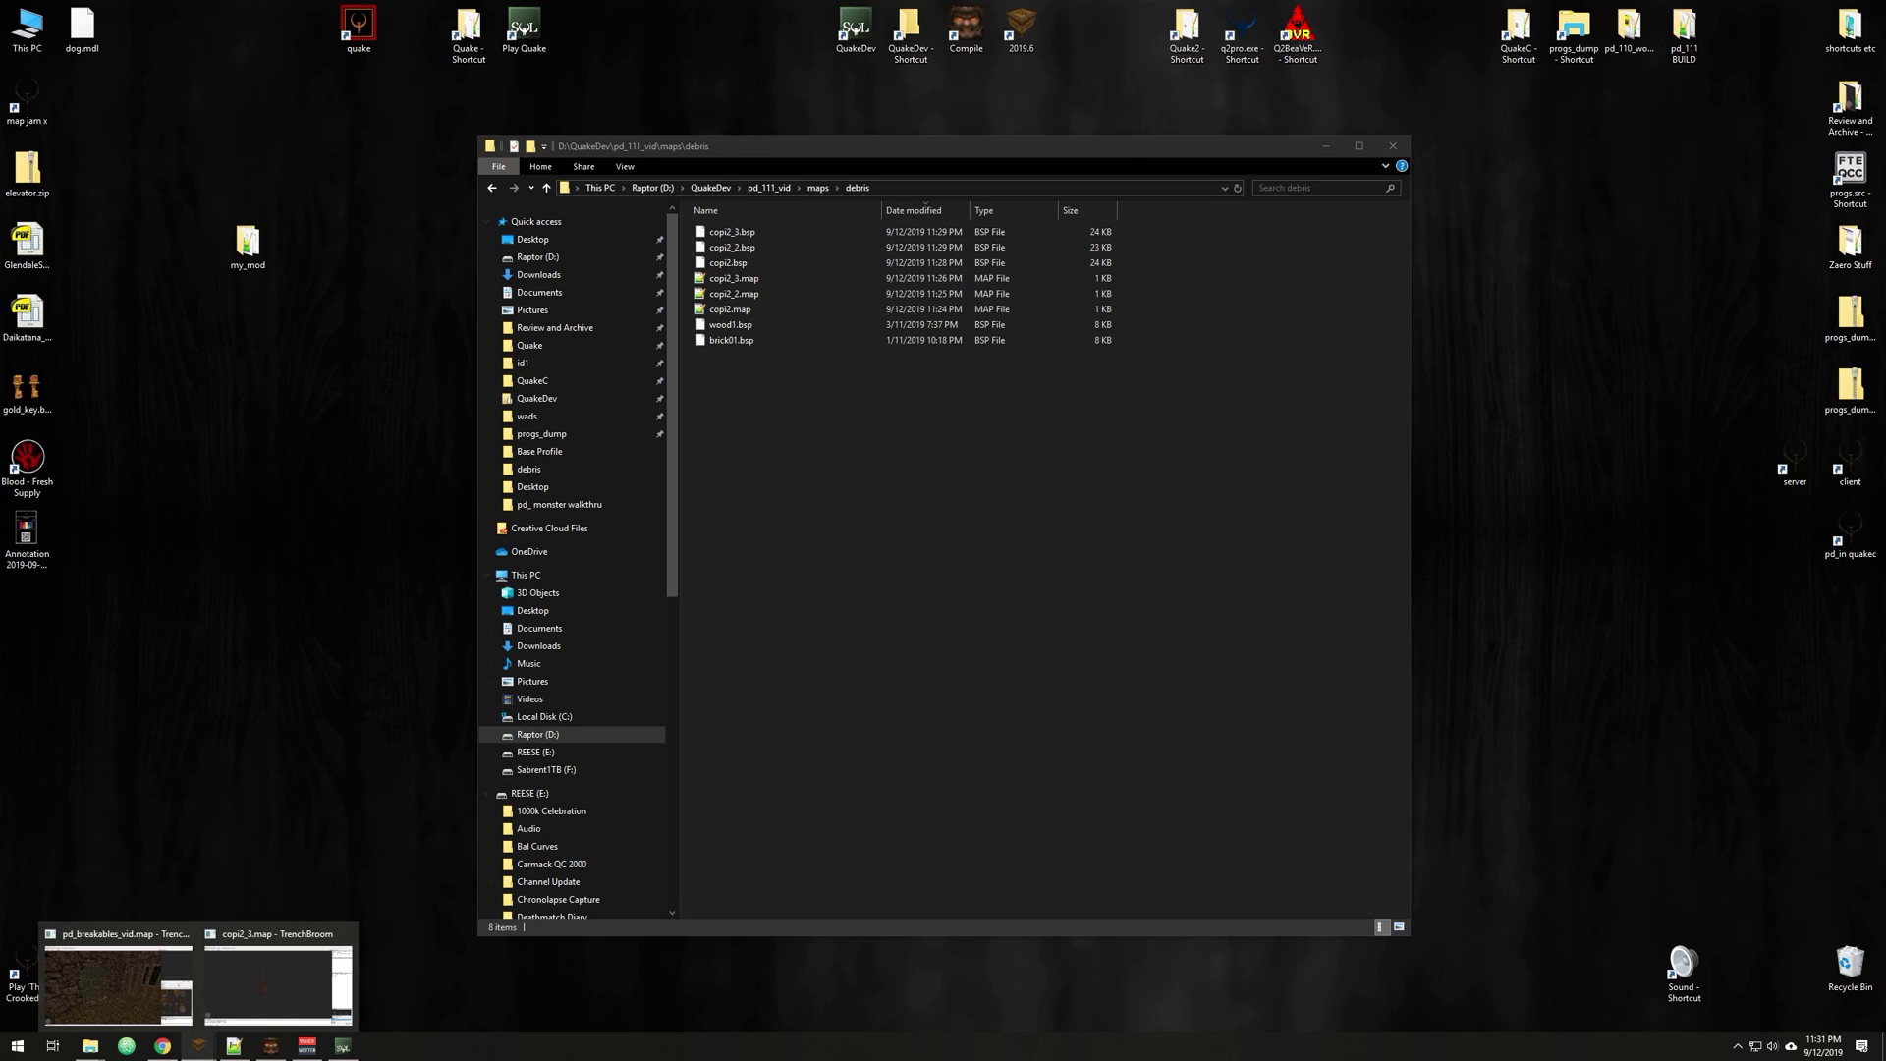
click(118, 982)
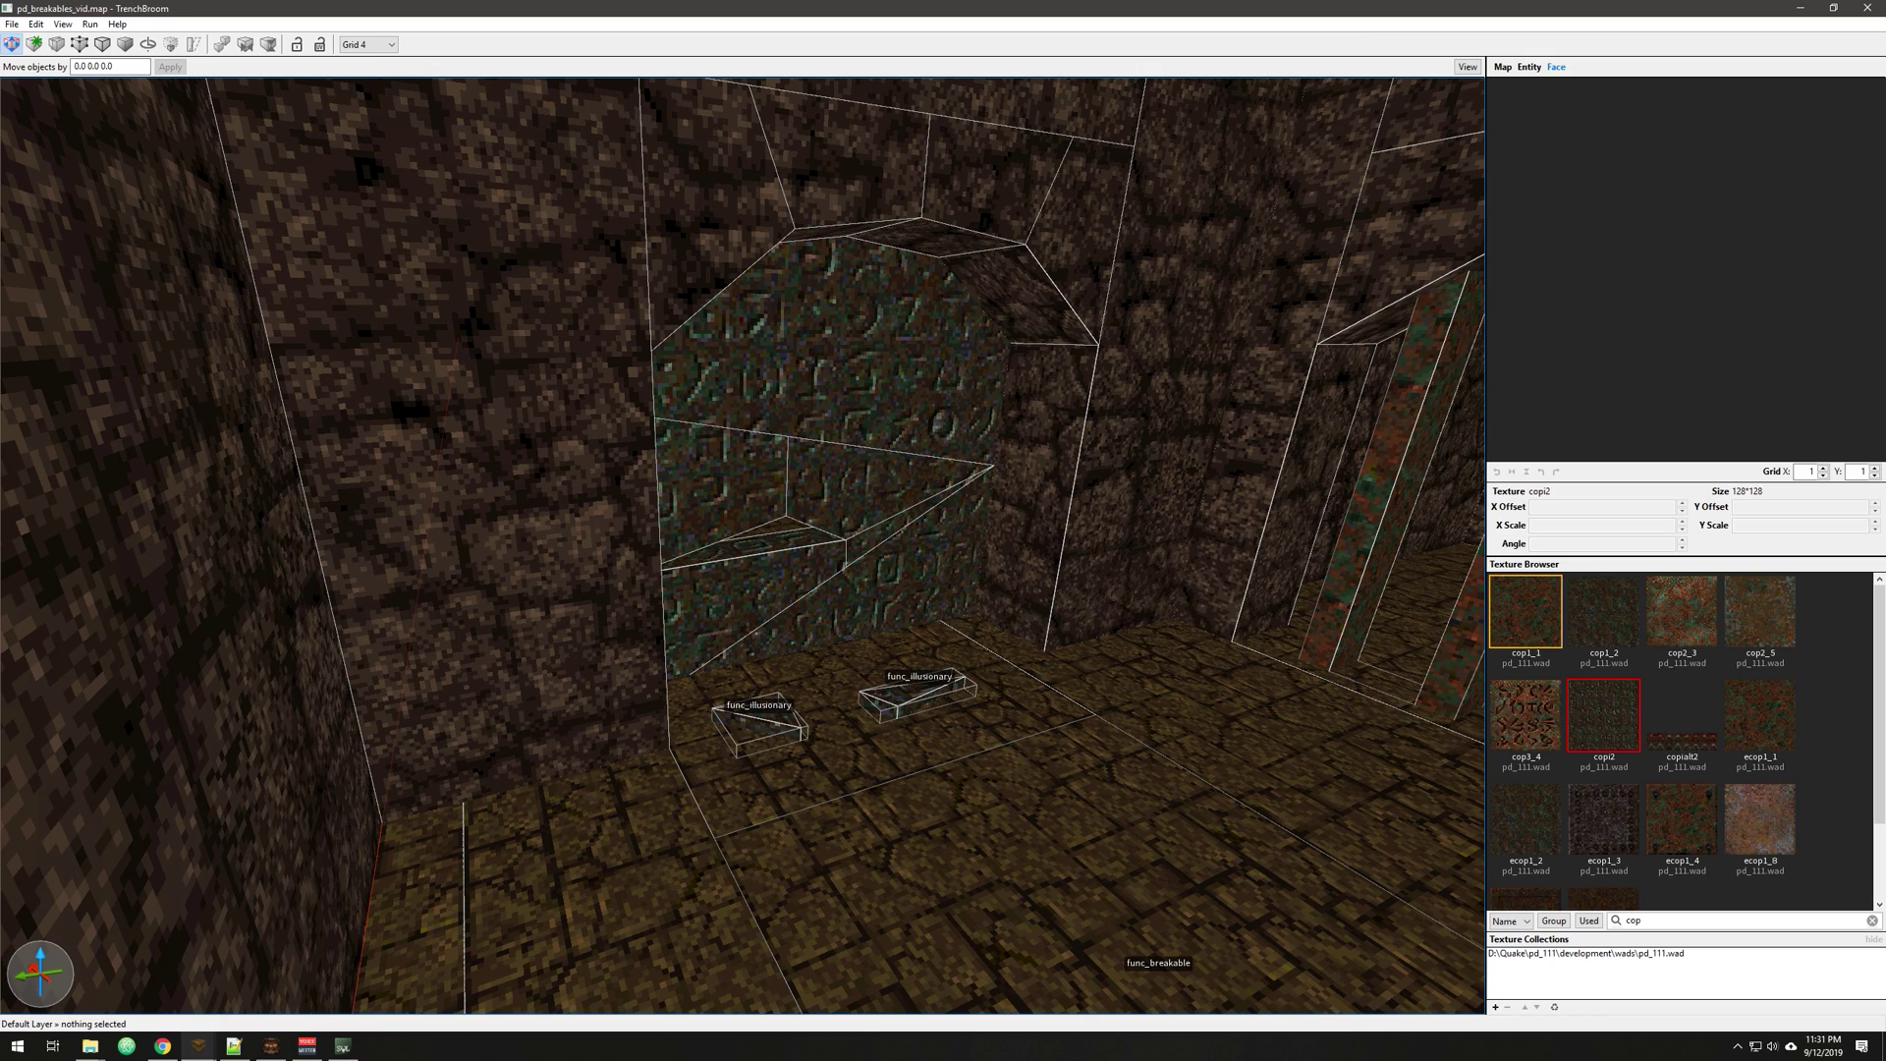
click(833, 334)
right_drag(833, 492, 883, 542)
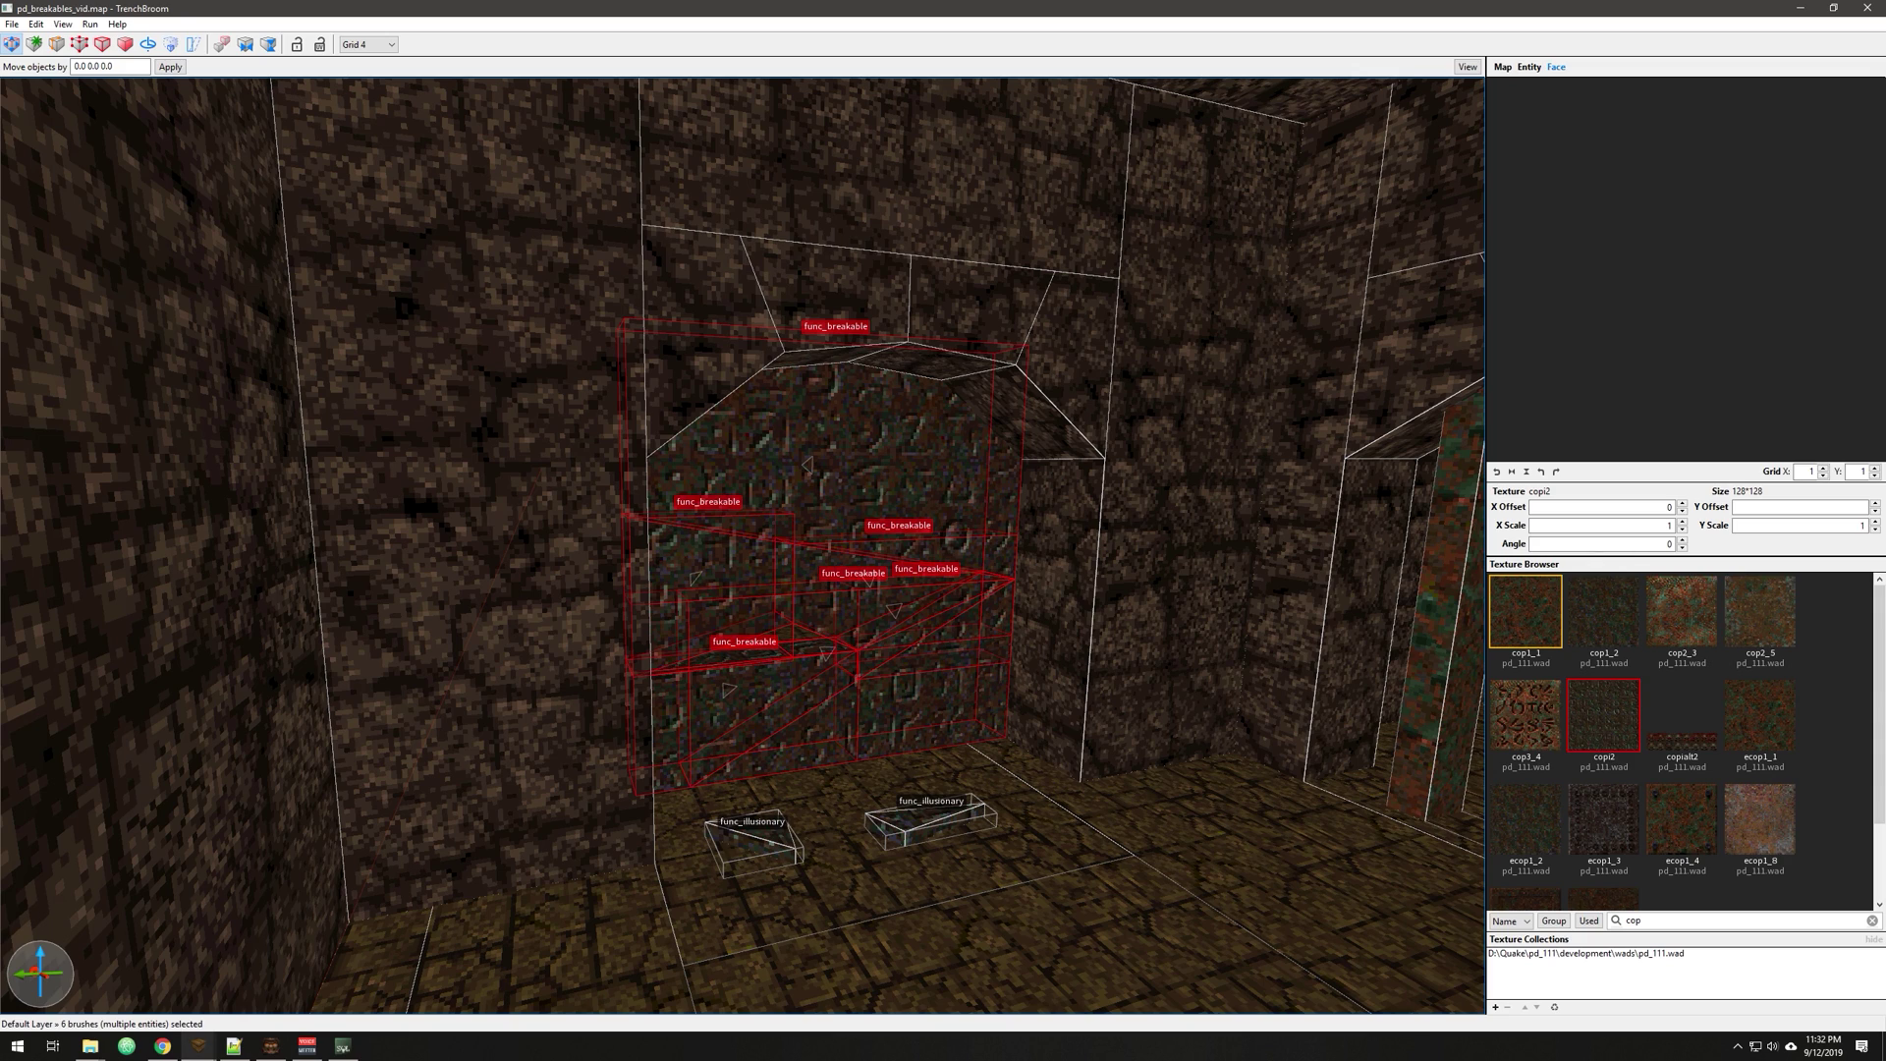
key(ctrl+2)
scroll(1679, 196, up, 1)
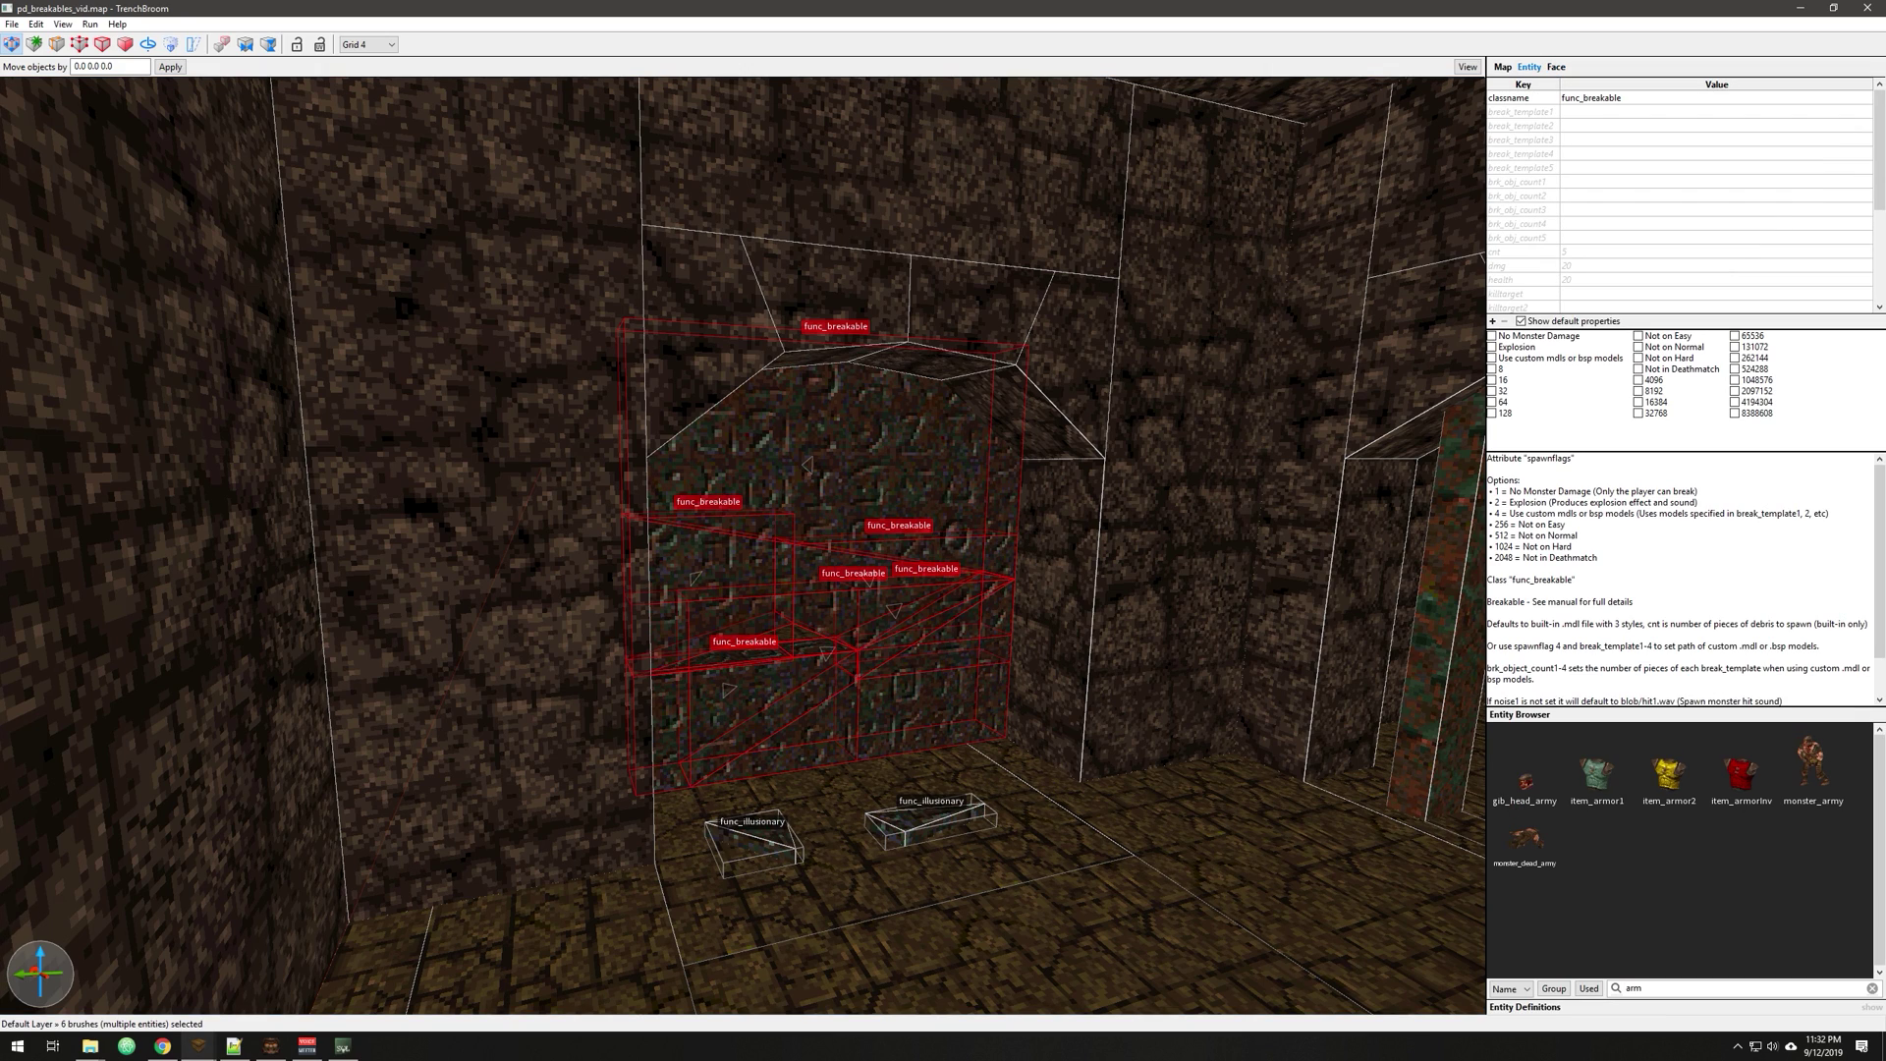
Set break_template1 to maps/debris/copi2.bsp and break_template2 to maps/debris/copi2_2.bsp on the selected wall pieces
click(1592, 111)
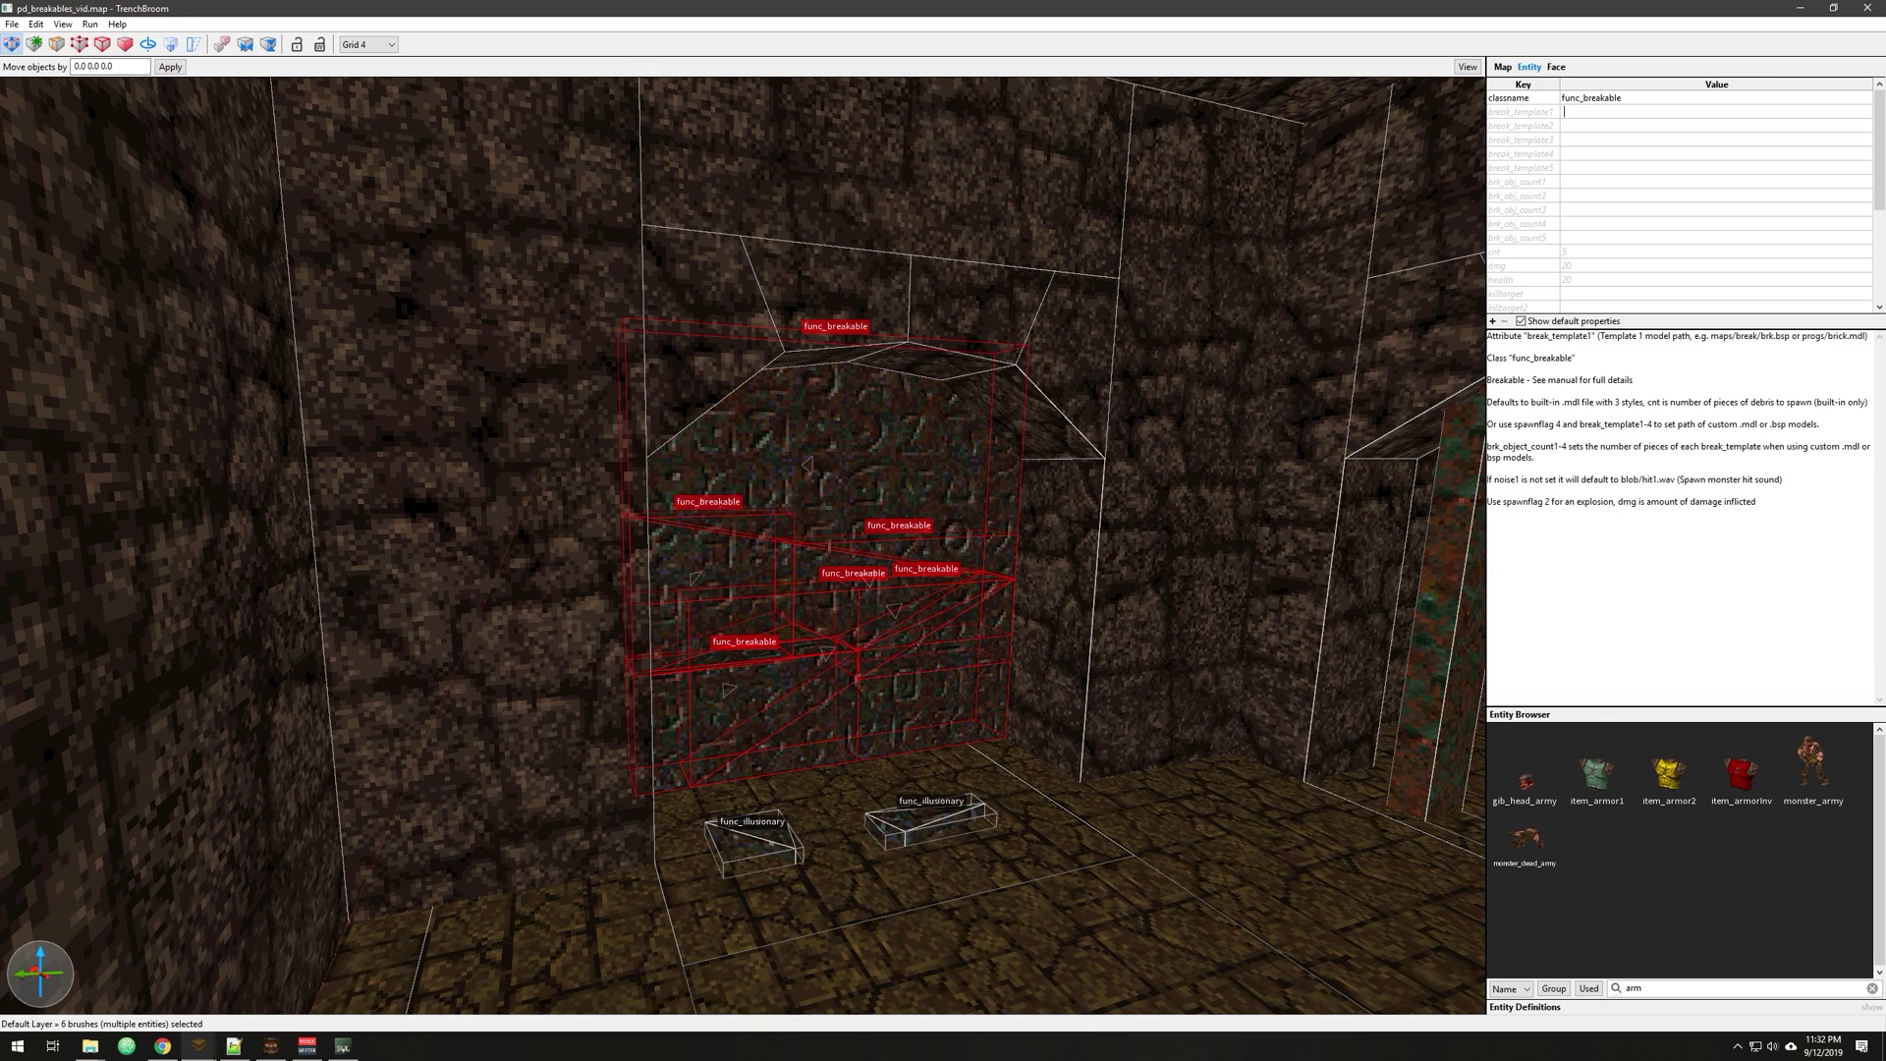
text(maps/debris/copi2.bsp)
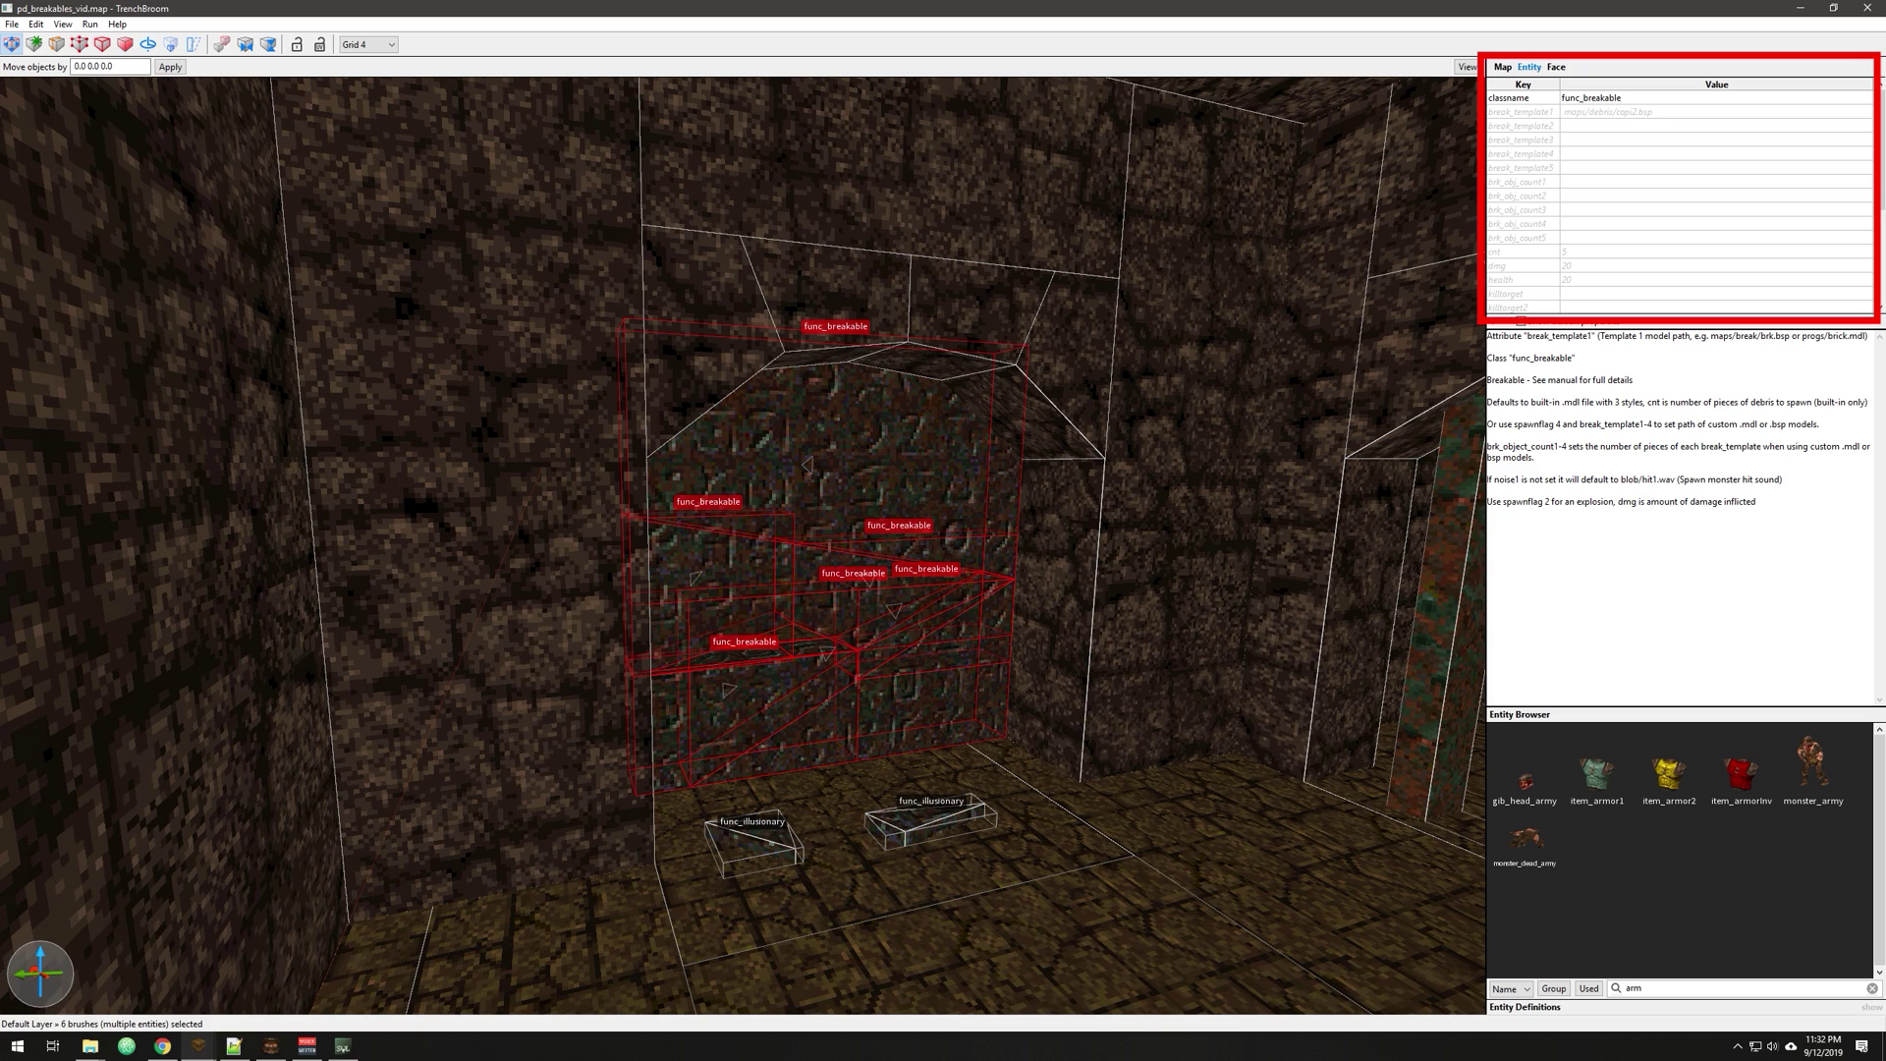
key(Return)
key(ctrl+c)
click(1637, 125)
key(ctrl+v)
click(1636, 126)
text(2)
key(Return)
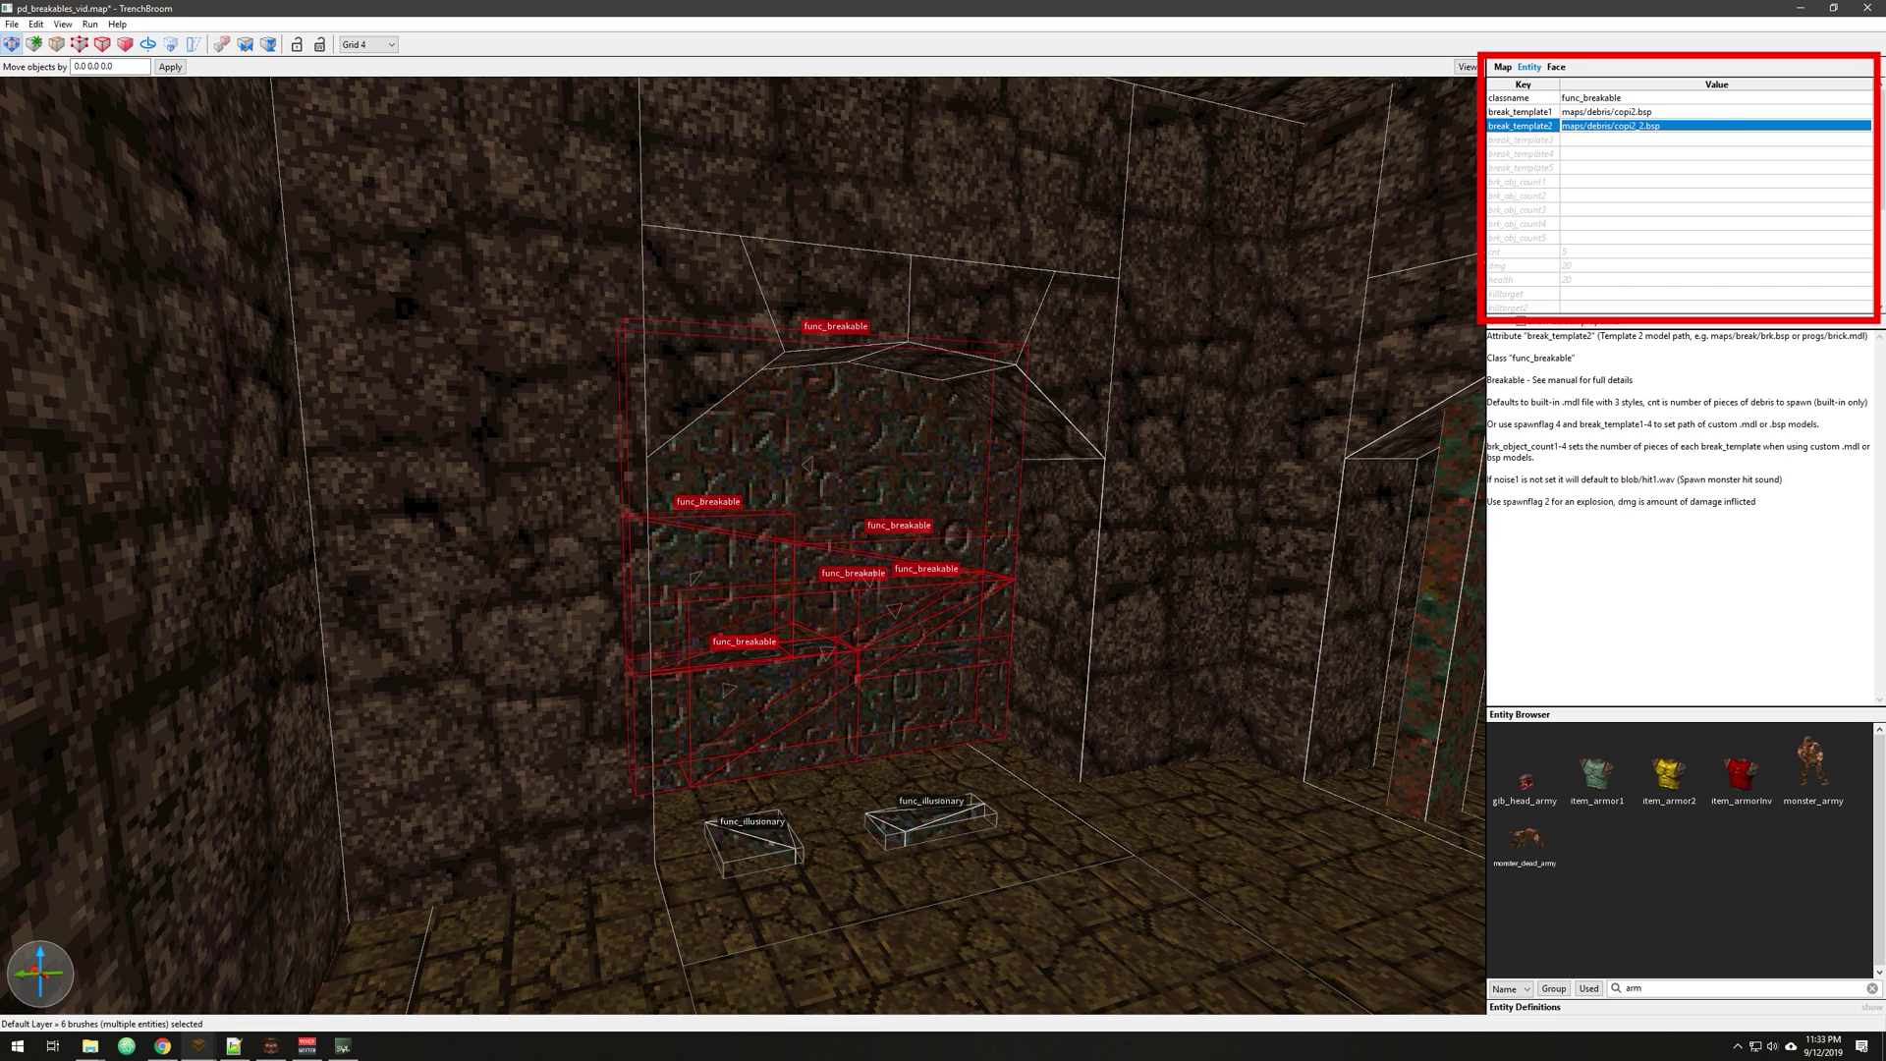
Set break_template3 to maps/debris/copi2_3.bsp on the selected wall pieces
click(1637, 140)
click(1636, 140)
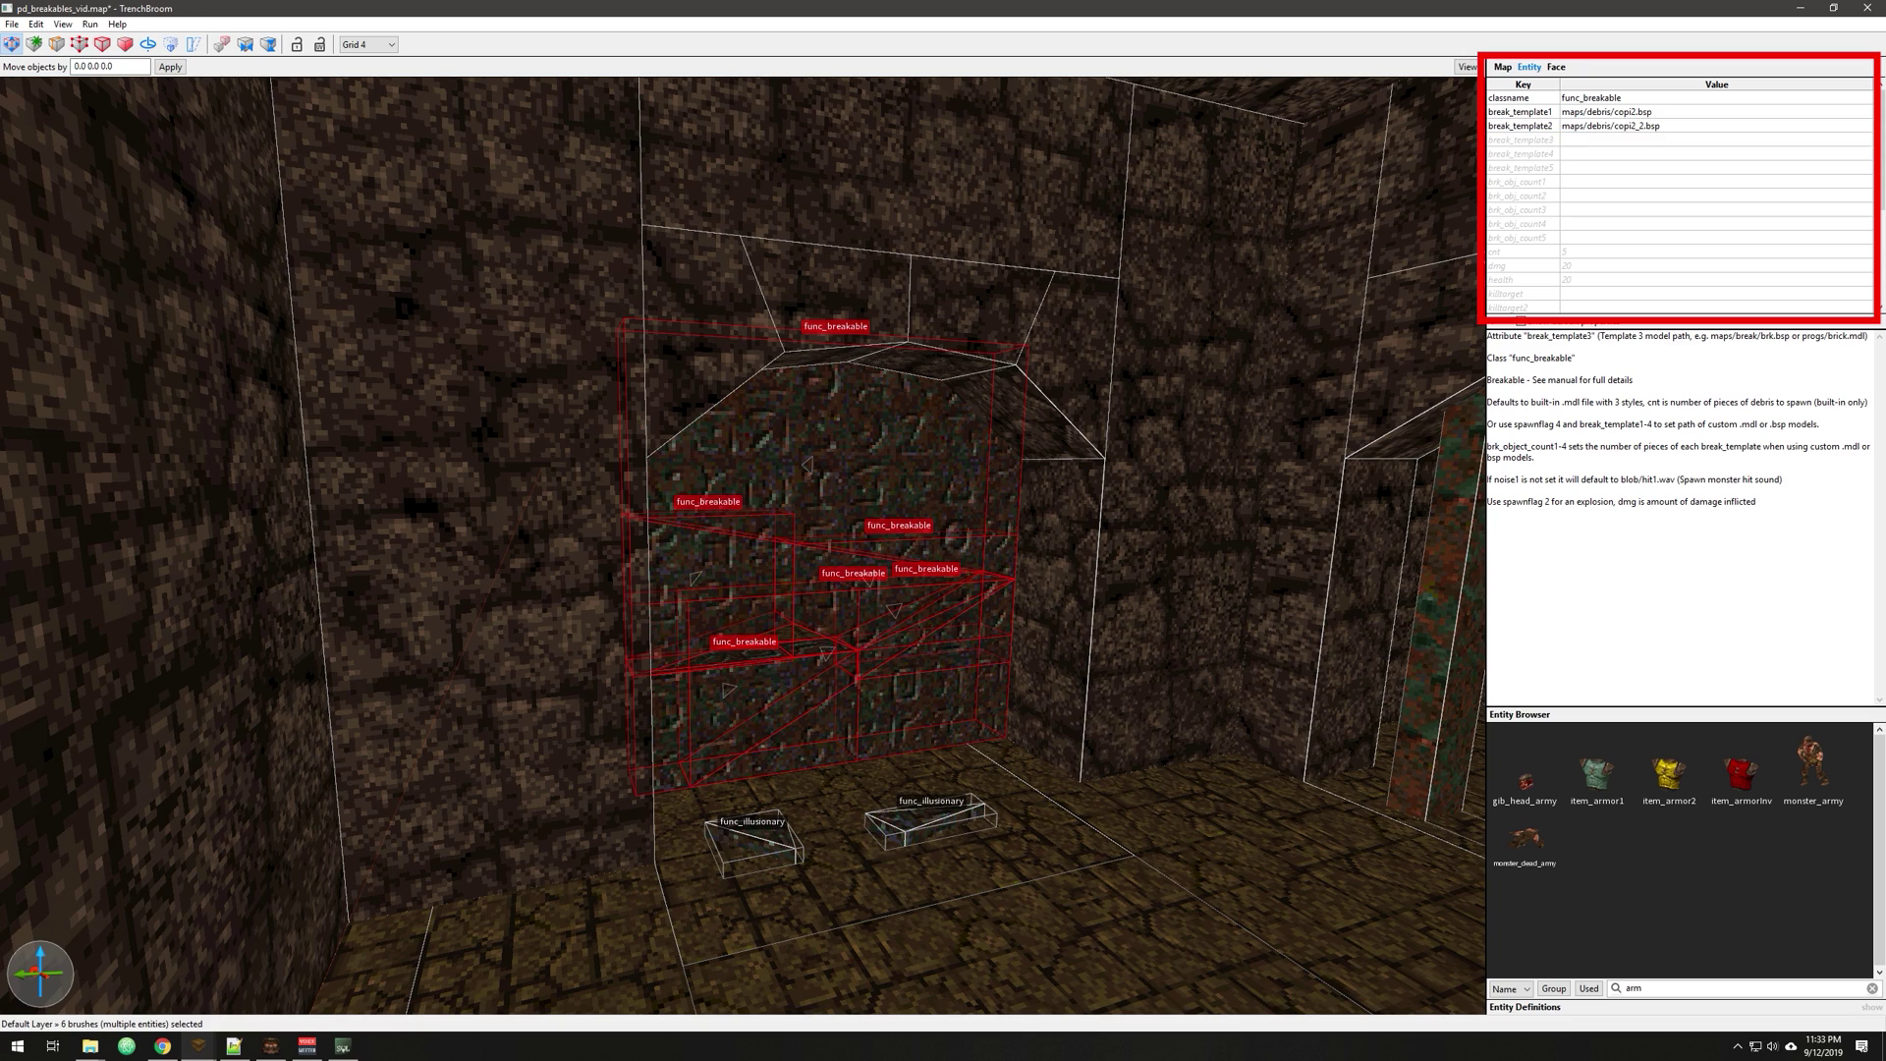
key(ctrl+v)
text(_3)
key(Return)
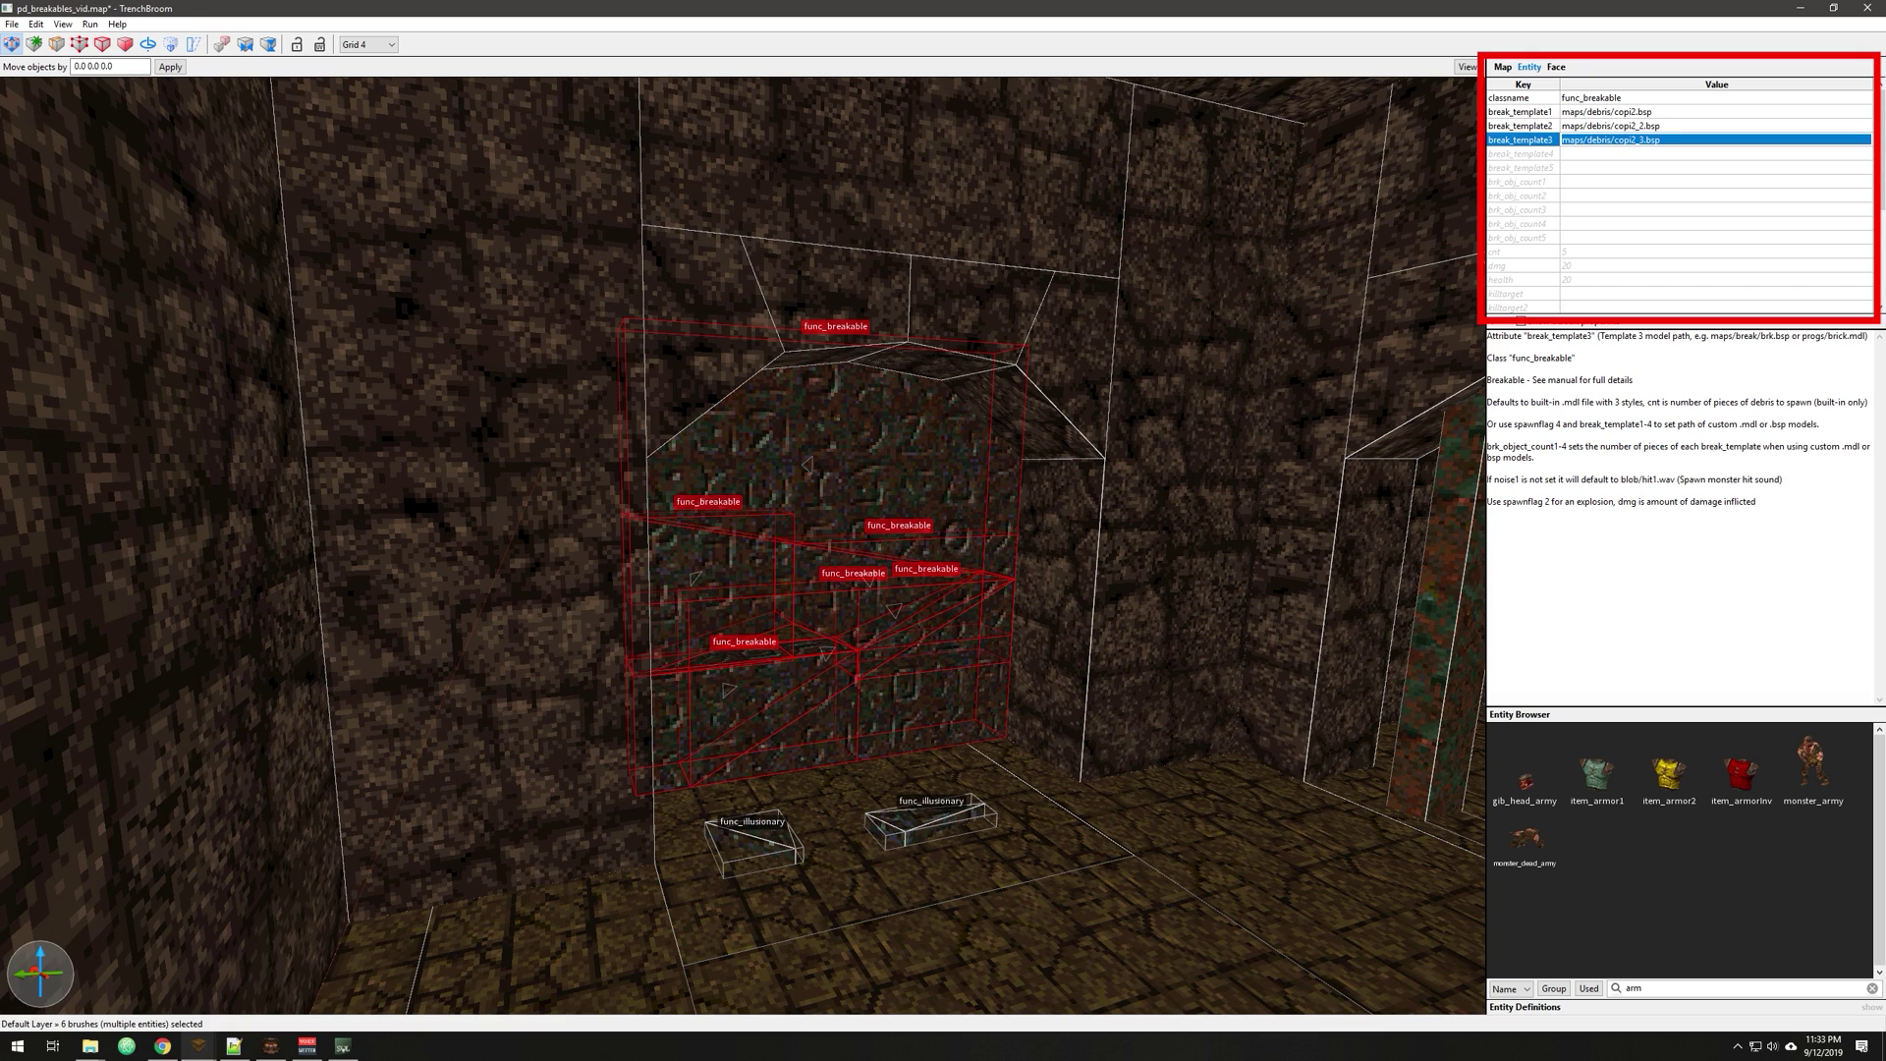
Set brk_obj_count1, brk_obj_count2 and brk_obj_count3 to 1 on the selected func_breakable pieces
click(1715, 182)
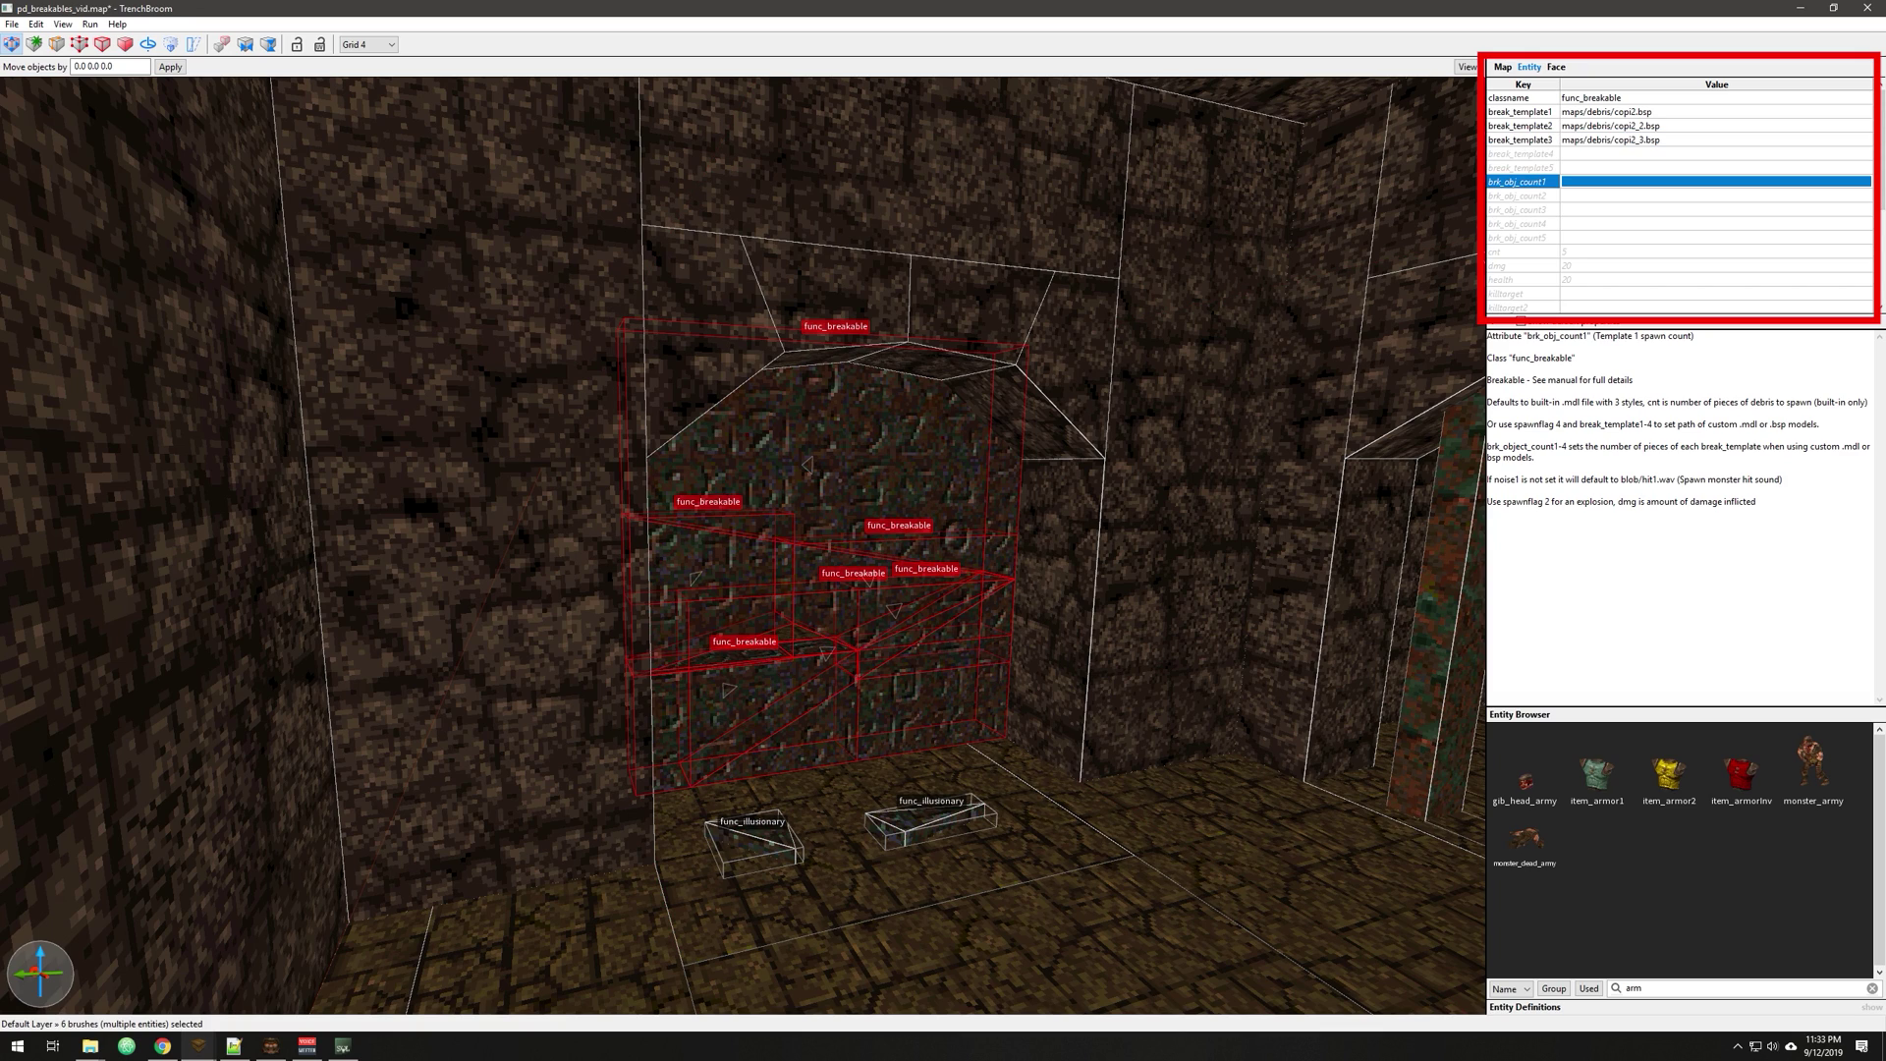
click(1716, 182)
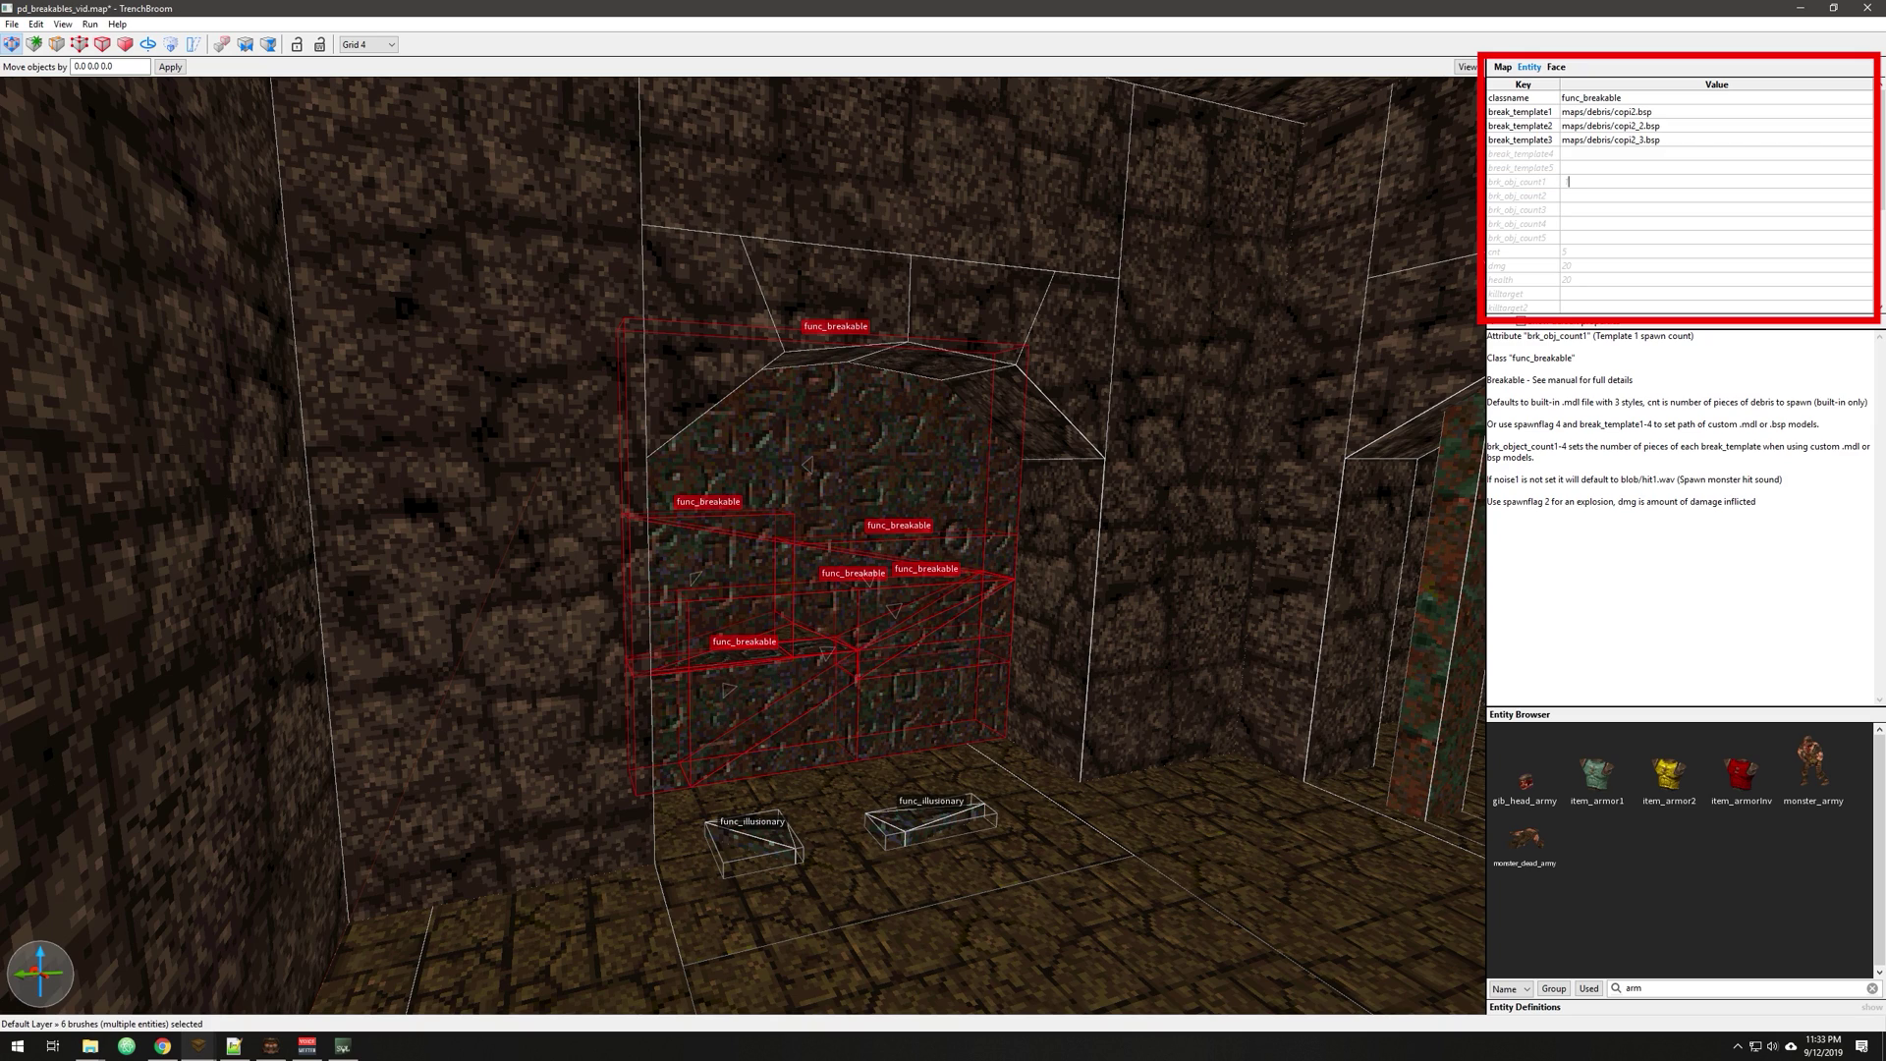
key(Return)
text(11)
key(Tab)
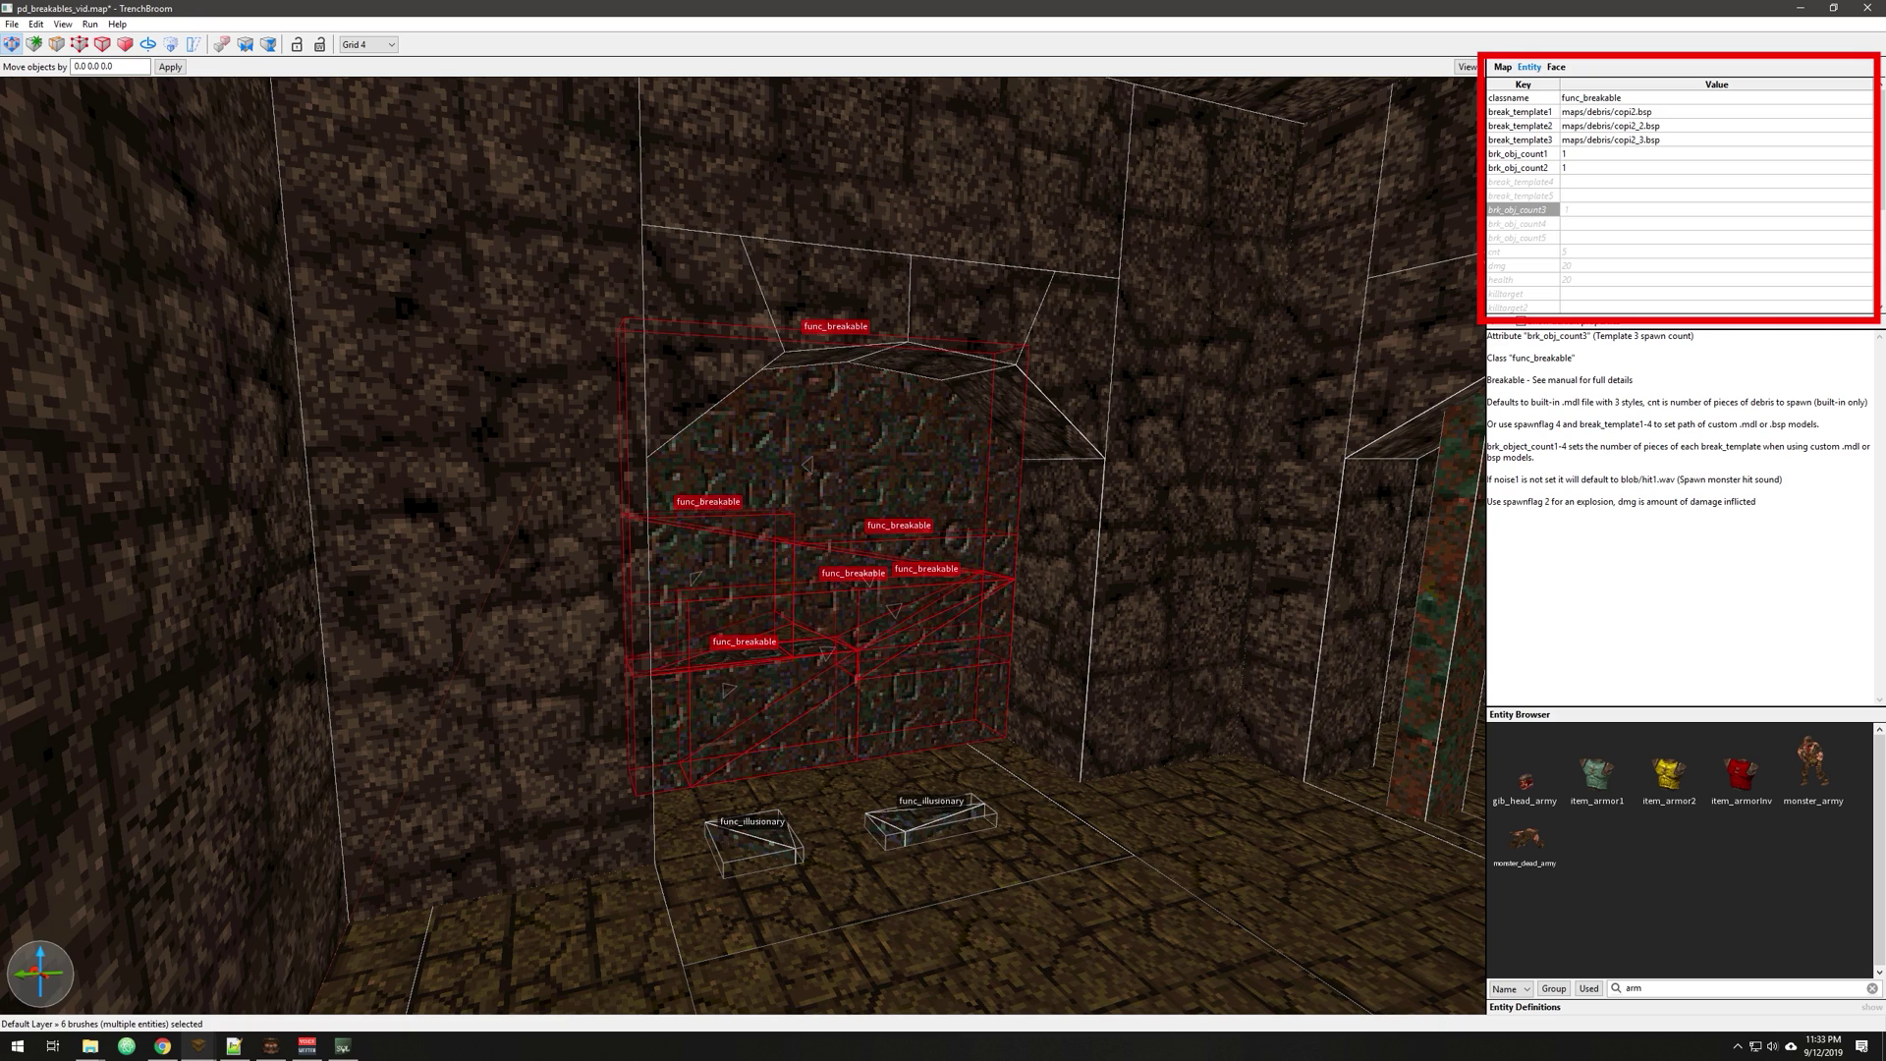
text(1)
key(Return)
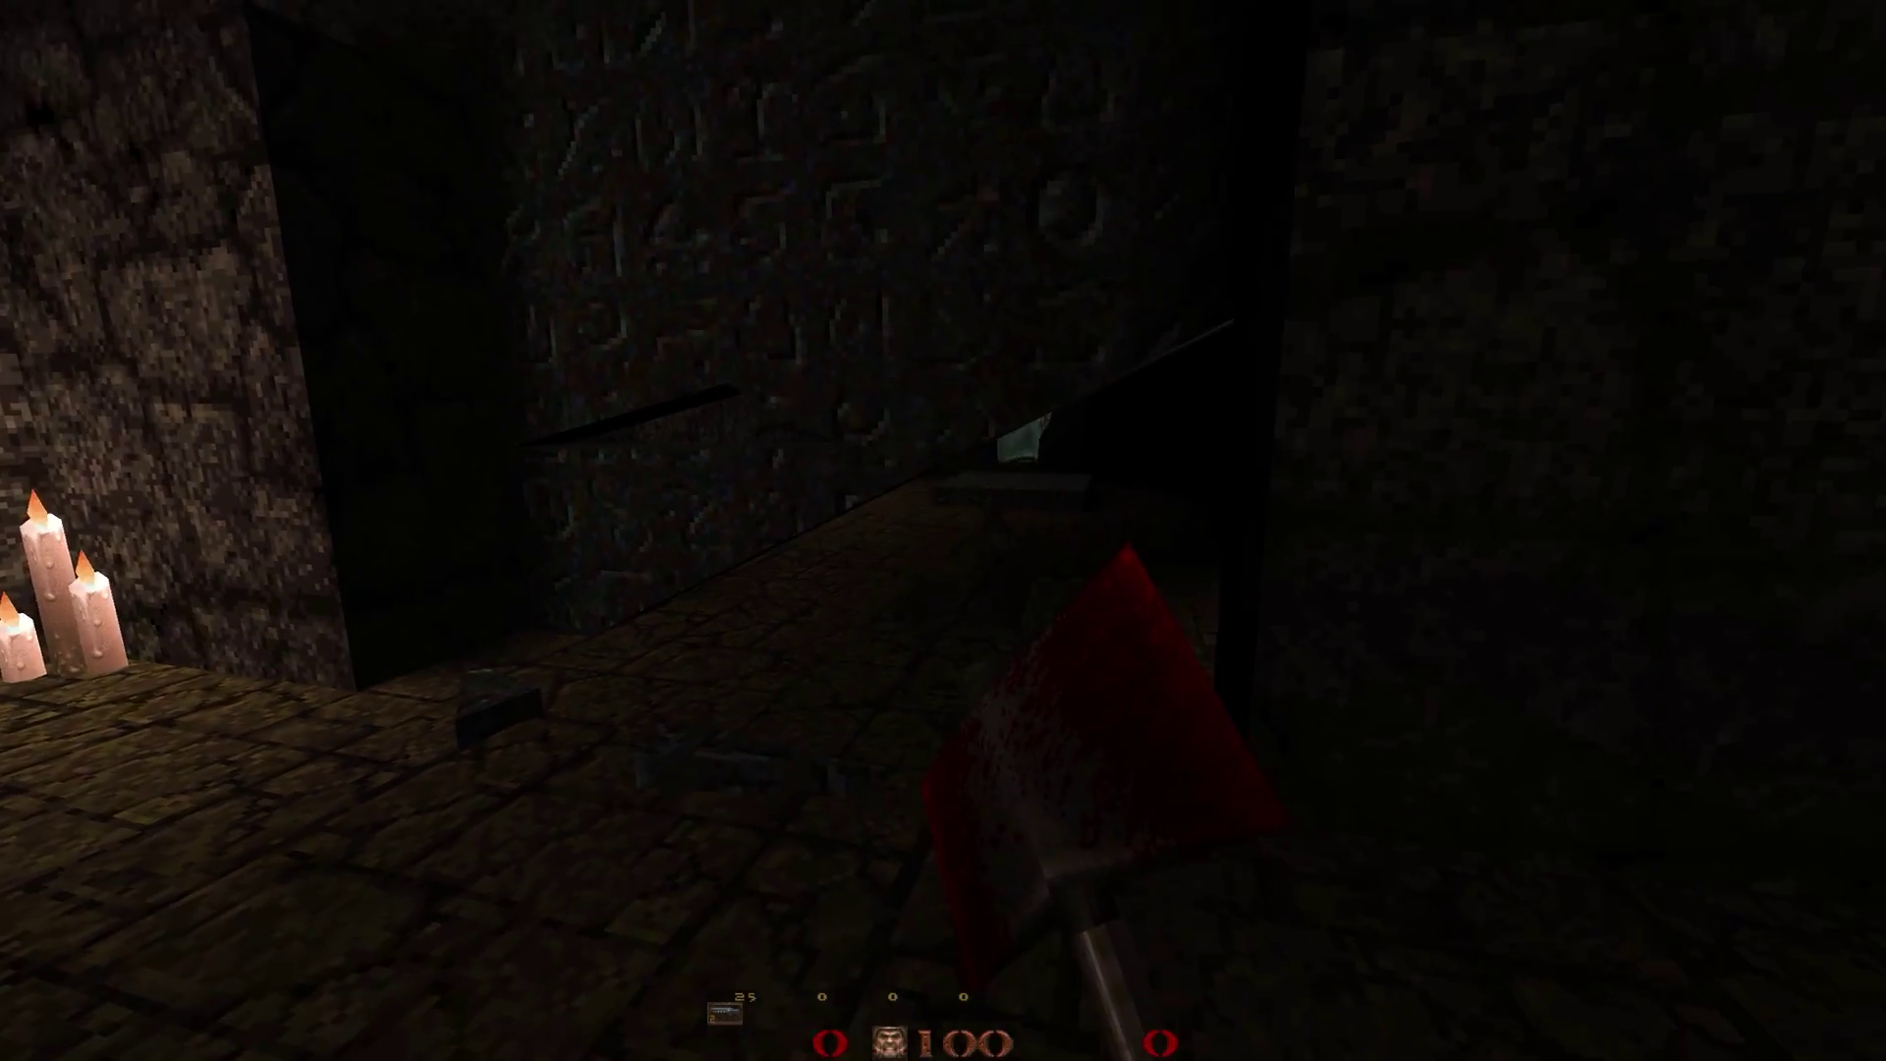
Test the map in Quake by smashing pieces of the breakable metal wall with the axe and examining the debris
click(943, 530)
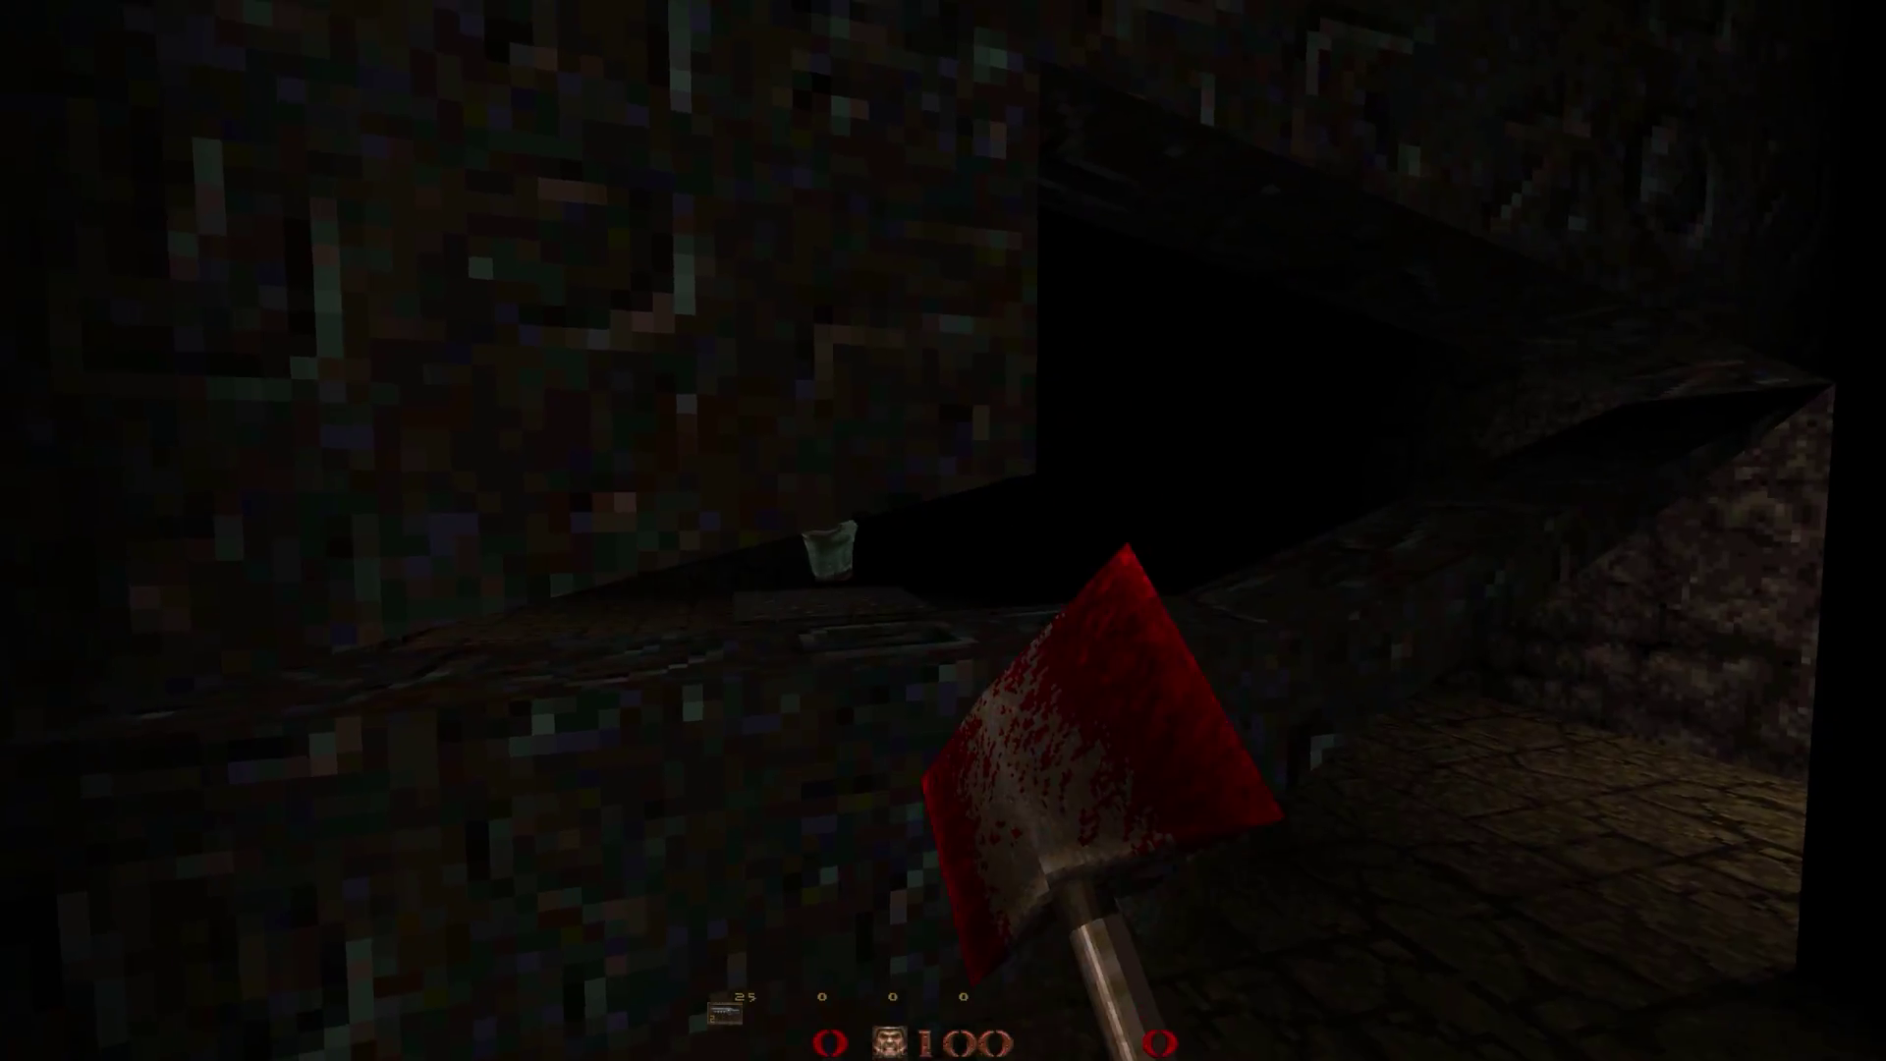
key(w)
key(s)
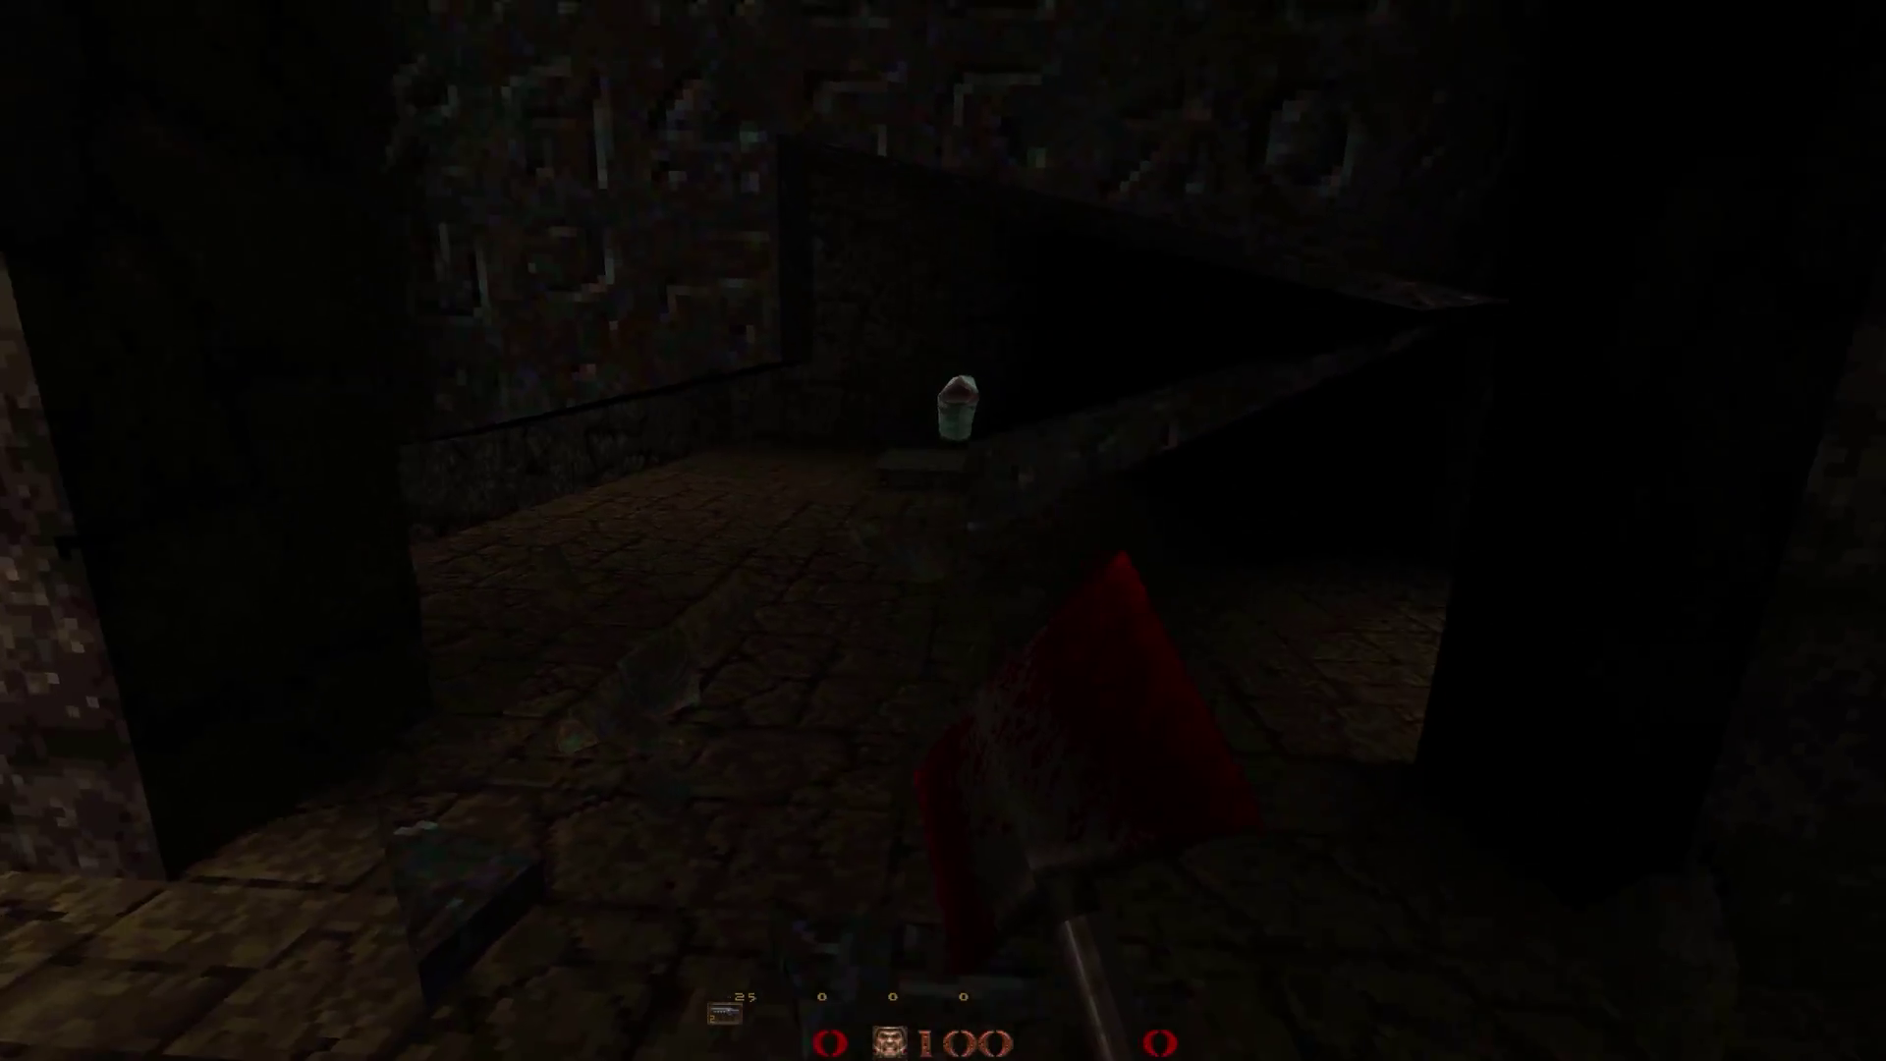
key(w)
click(943, 531)
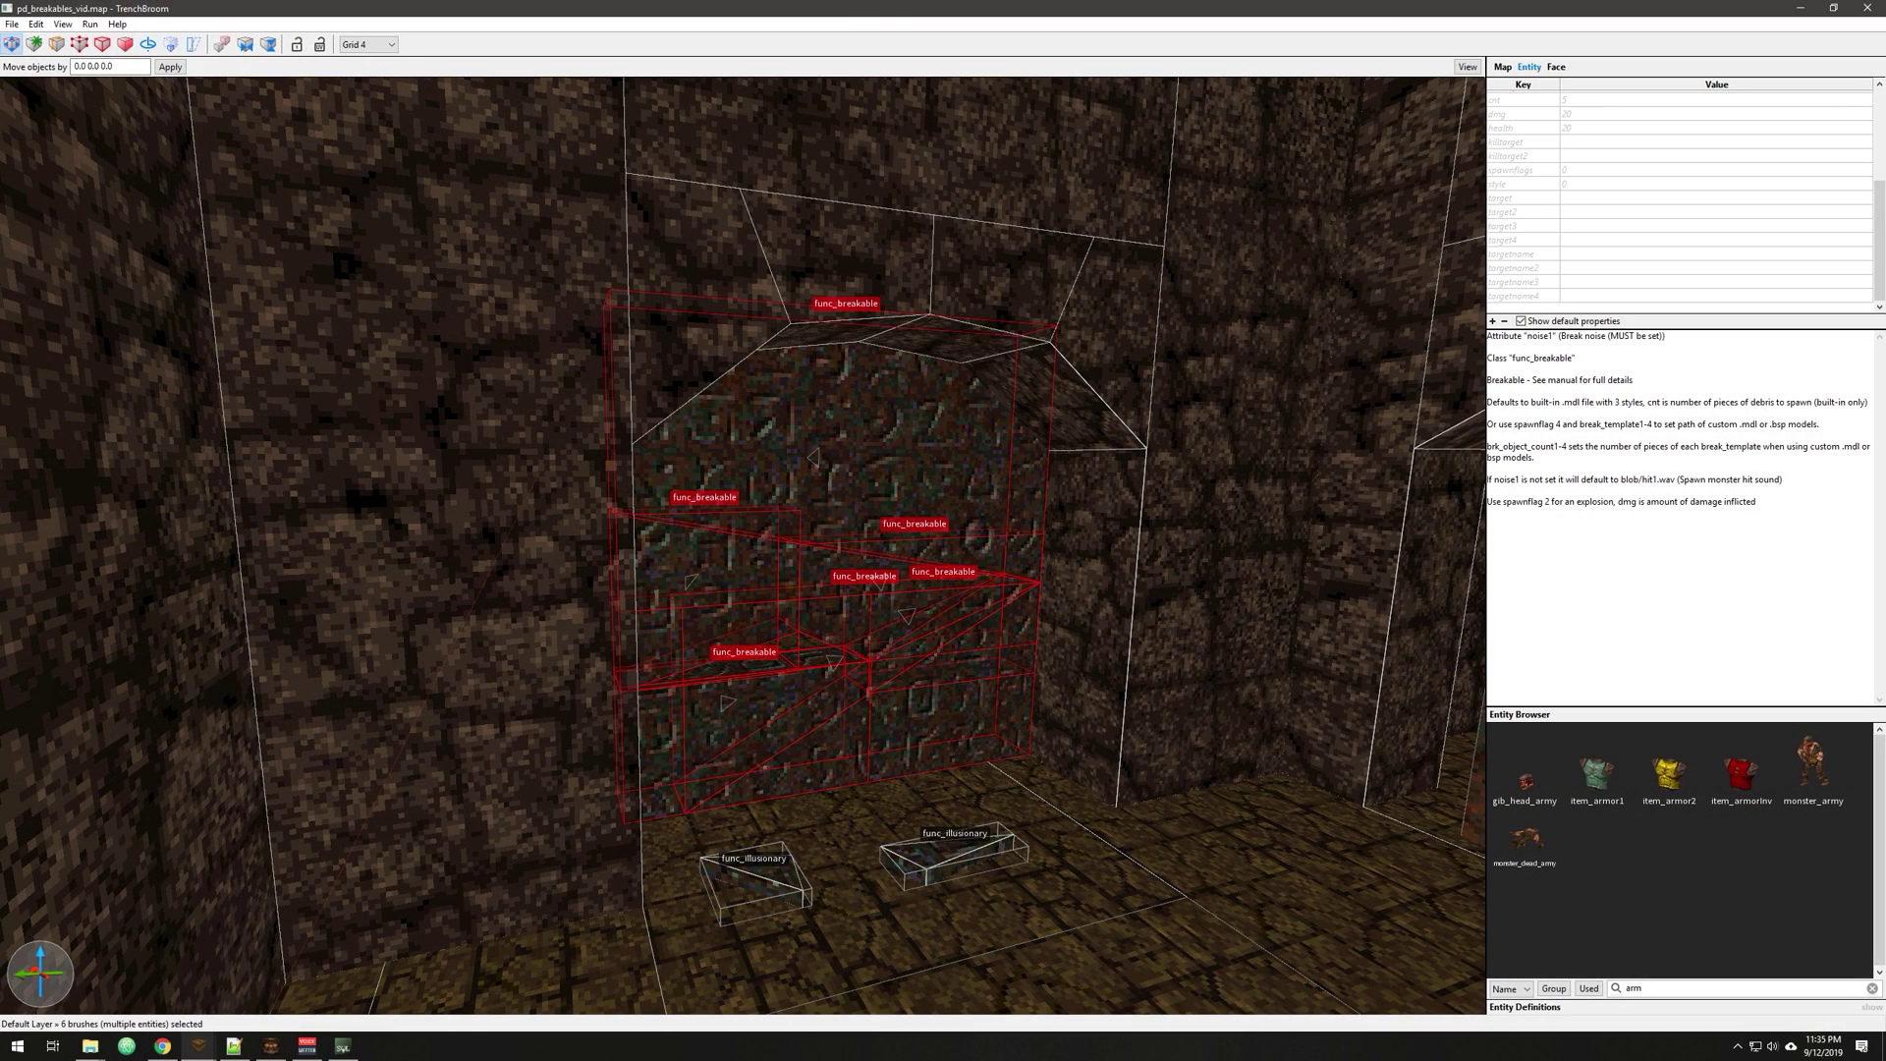
Enable the spawnflag for using custom mdls or bsp models on the func_breakable wall pieces, then clear the selection
click(1521, 170)
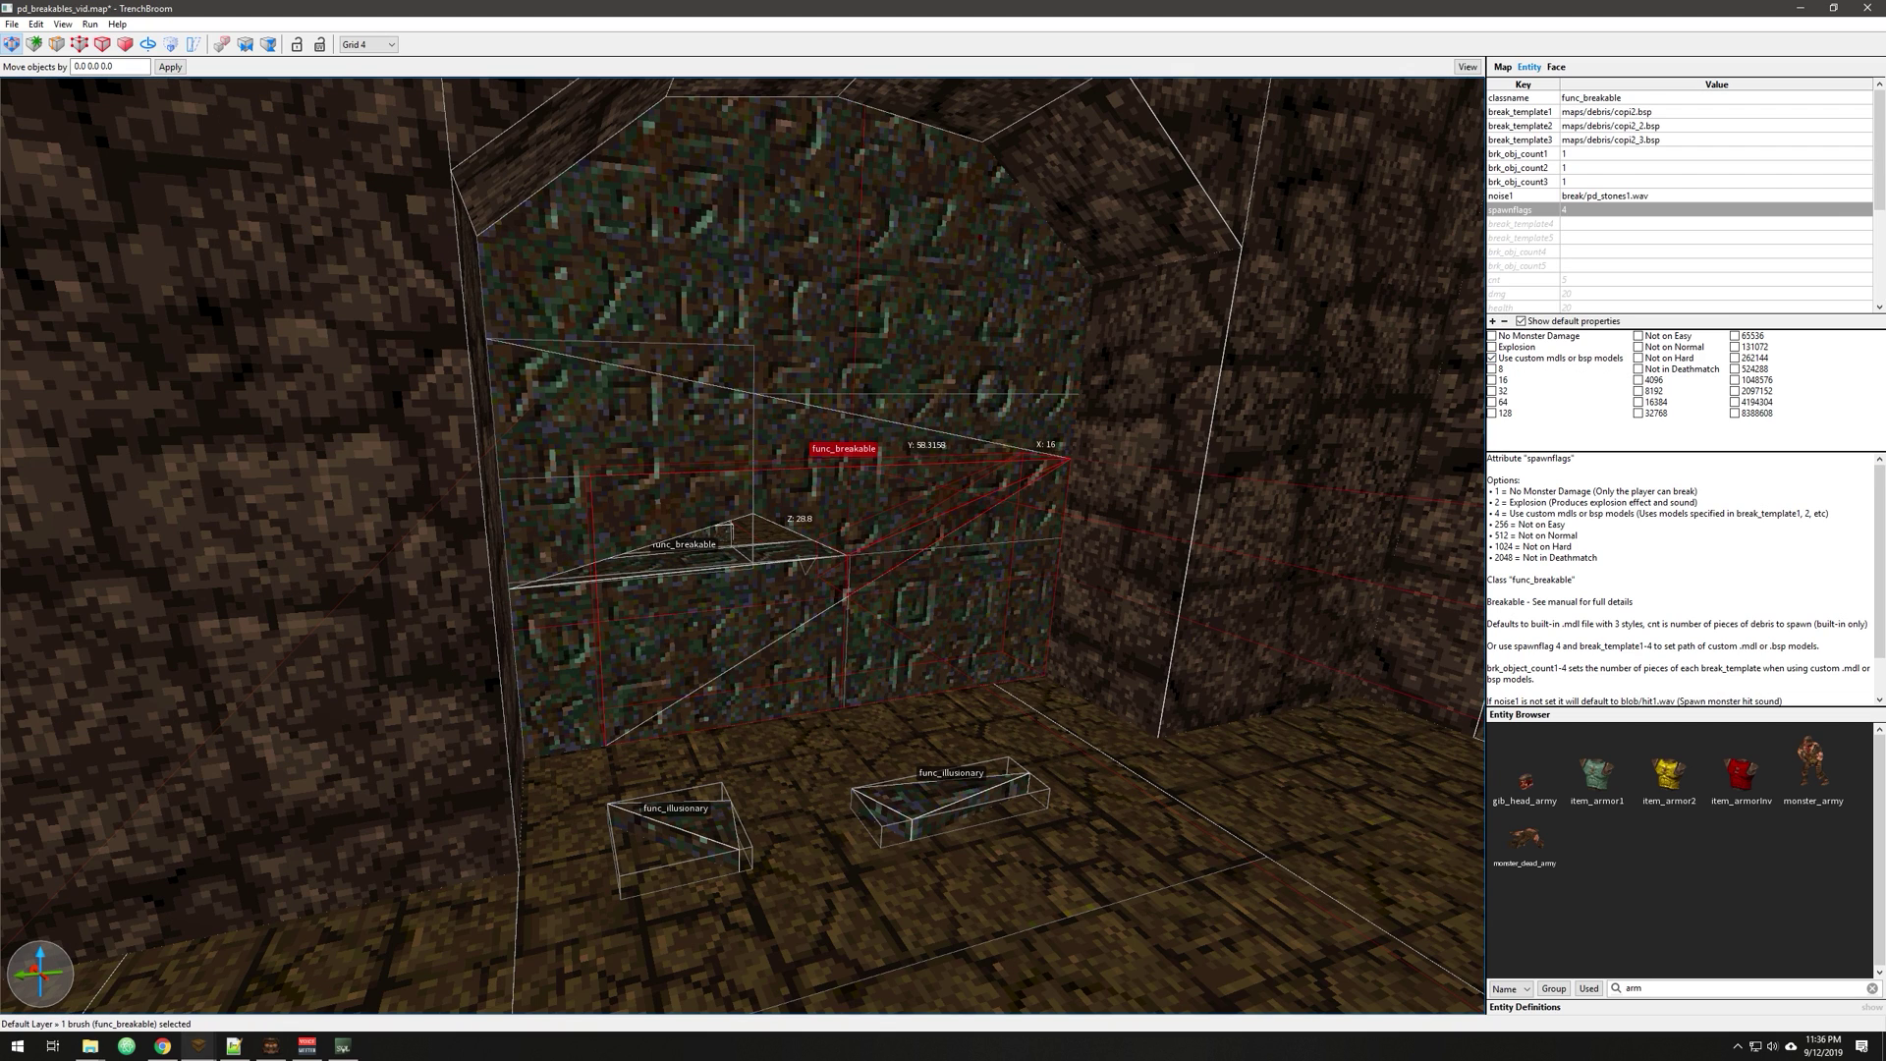
click(924, 629)
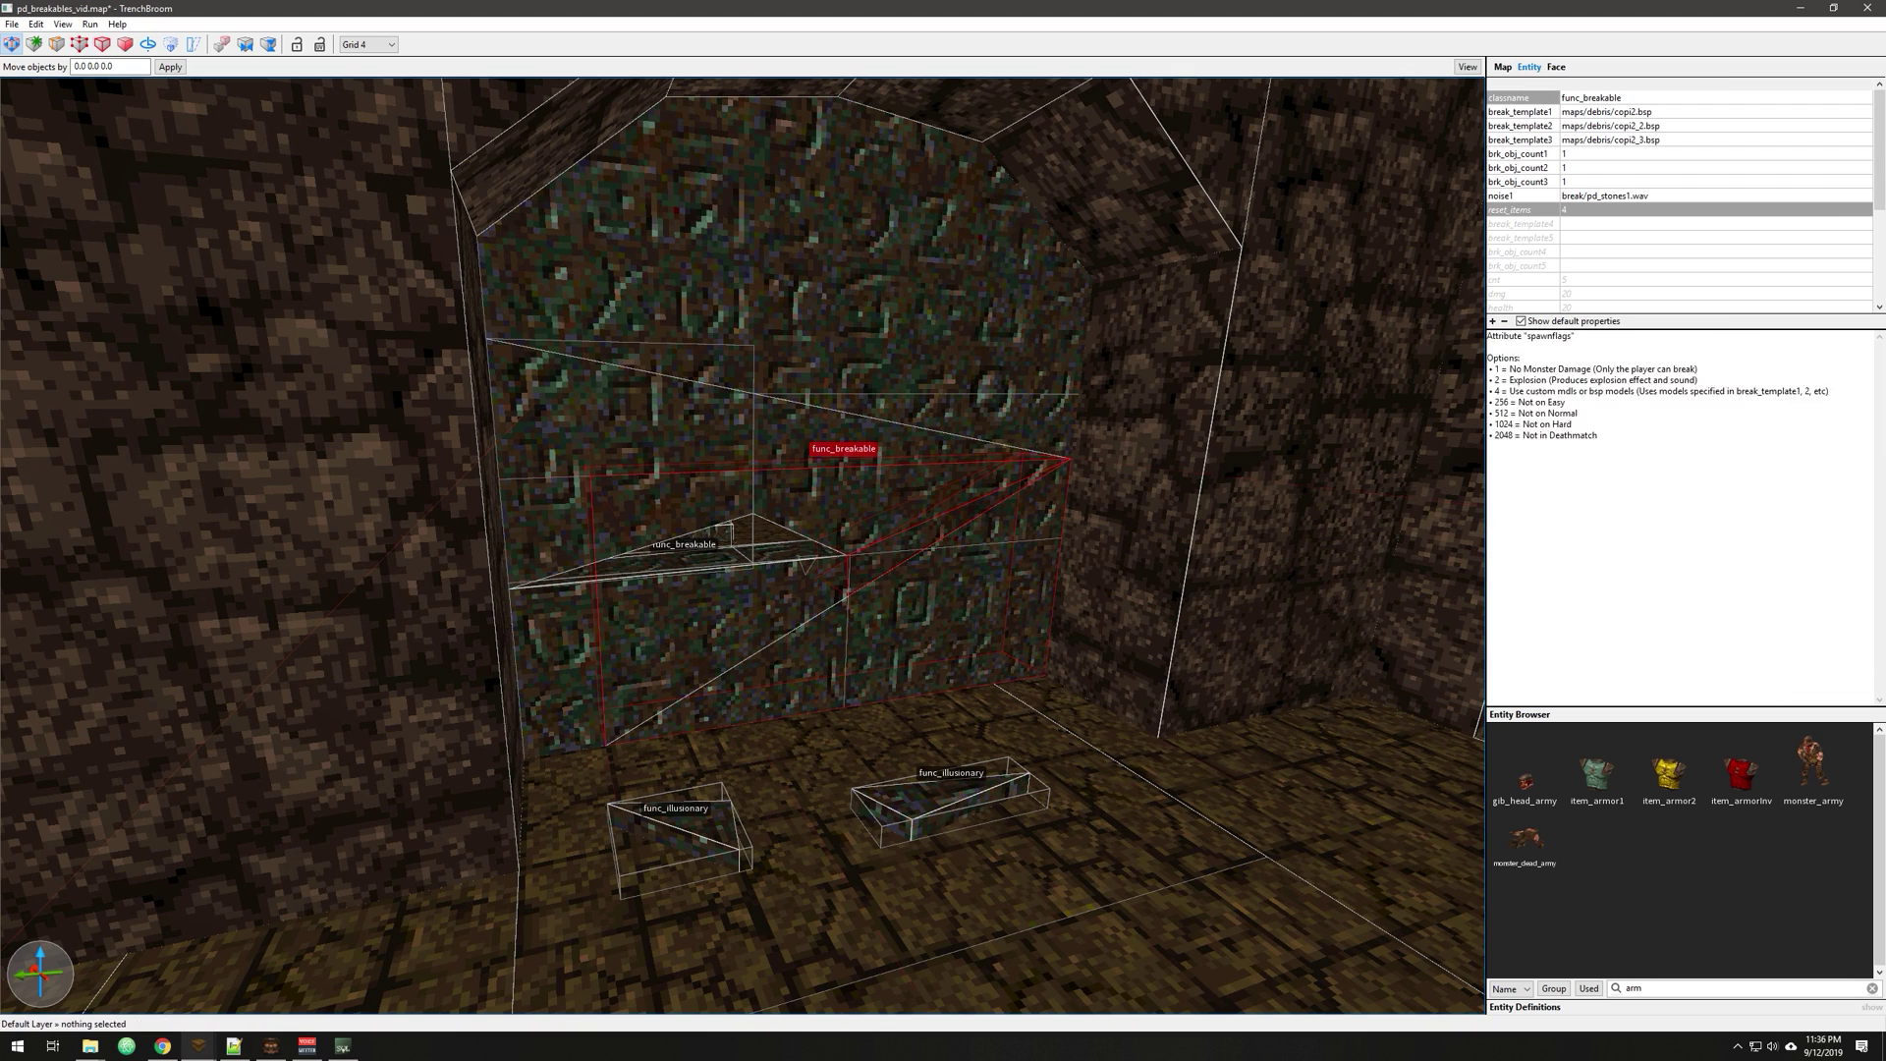
Make the selected wedge brush of the two-brush func_breakable wall piece structural and clear the selection
ctrl+click(924, 536)
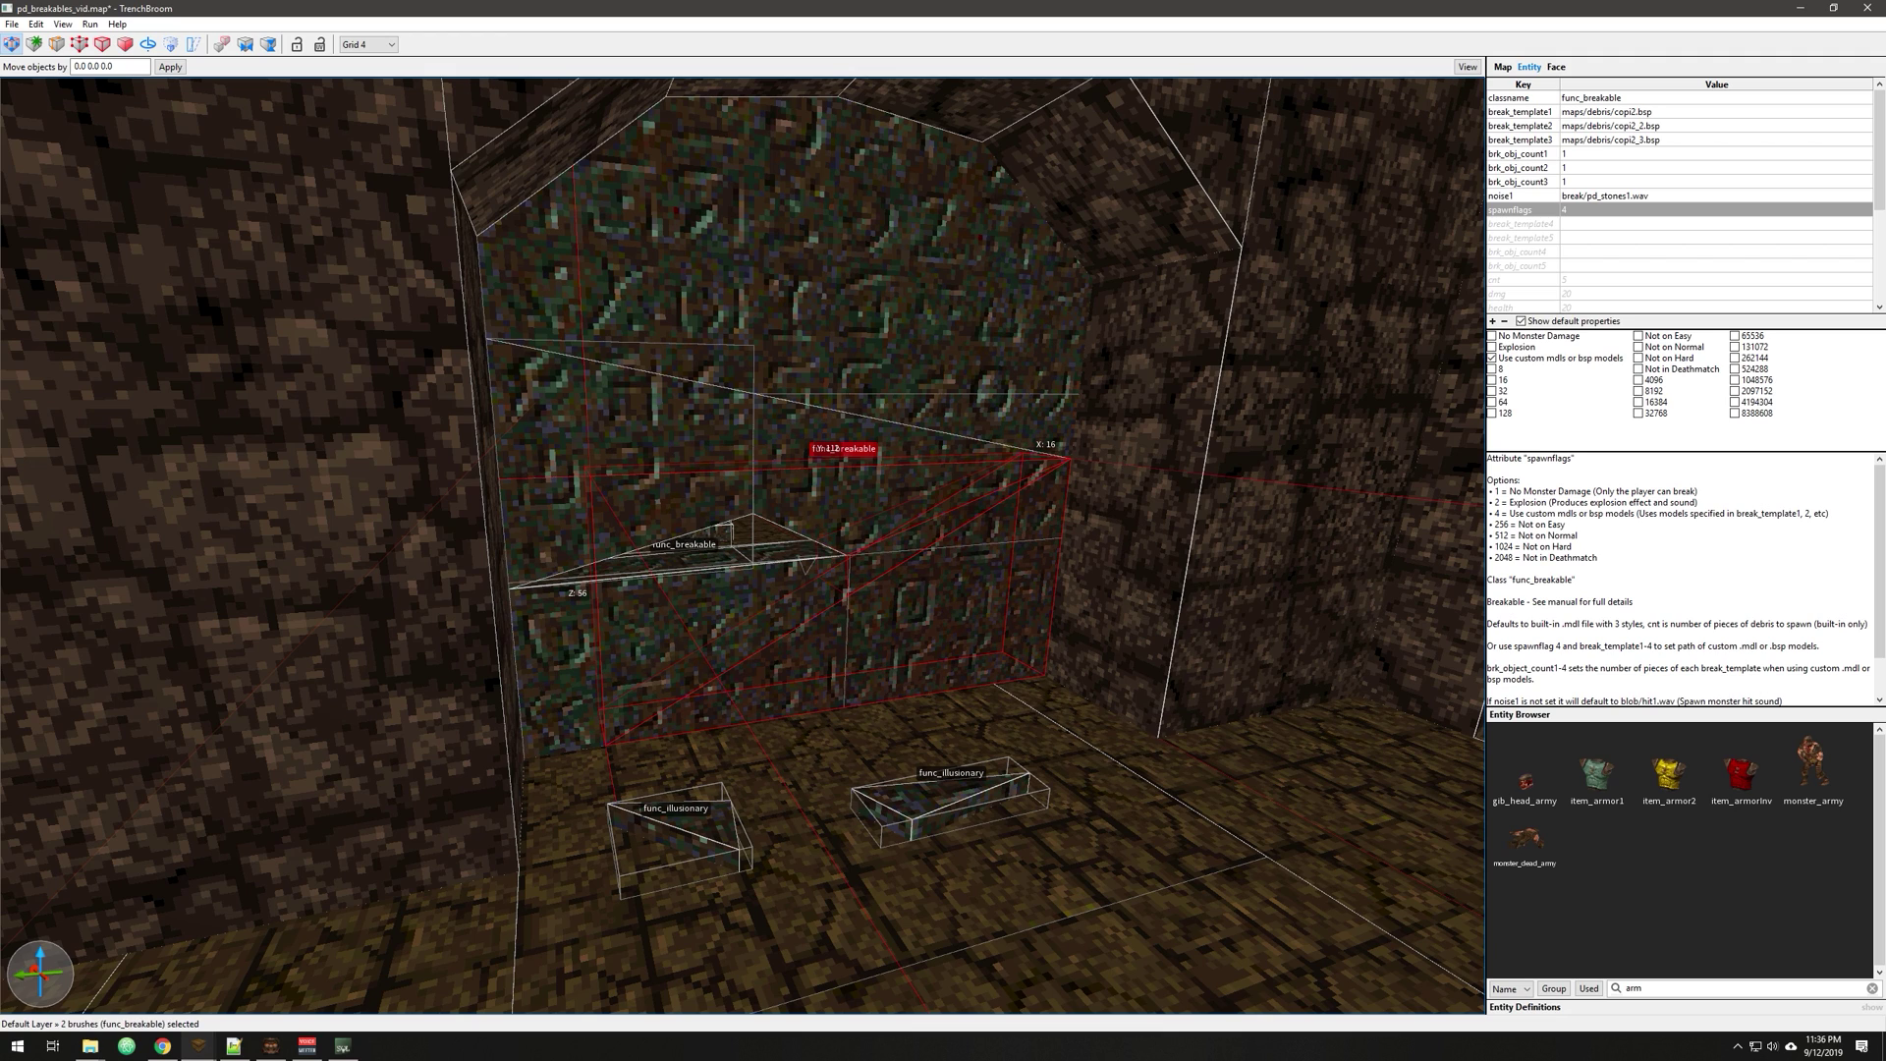
right_click(901, 551)
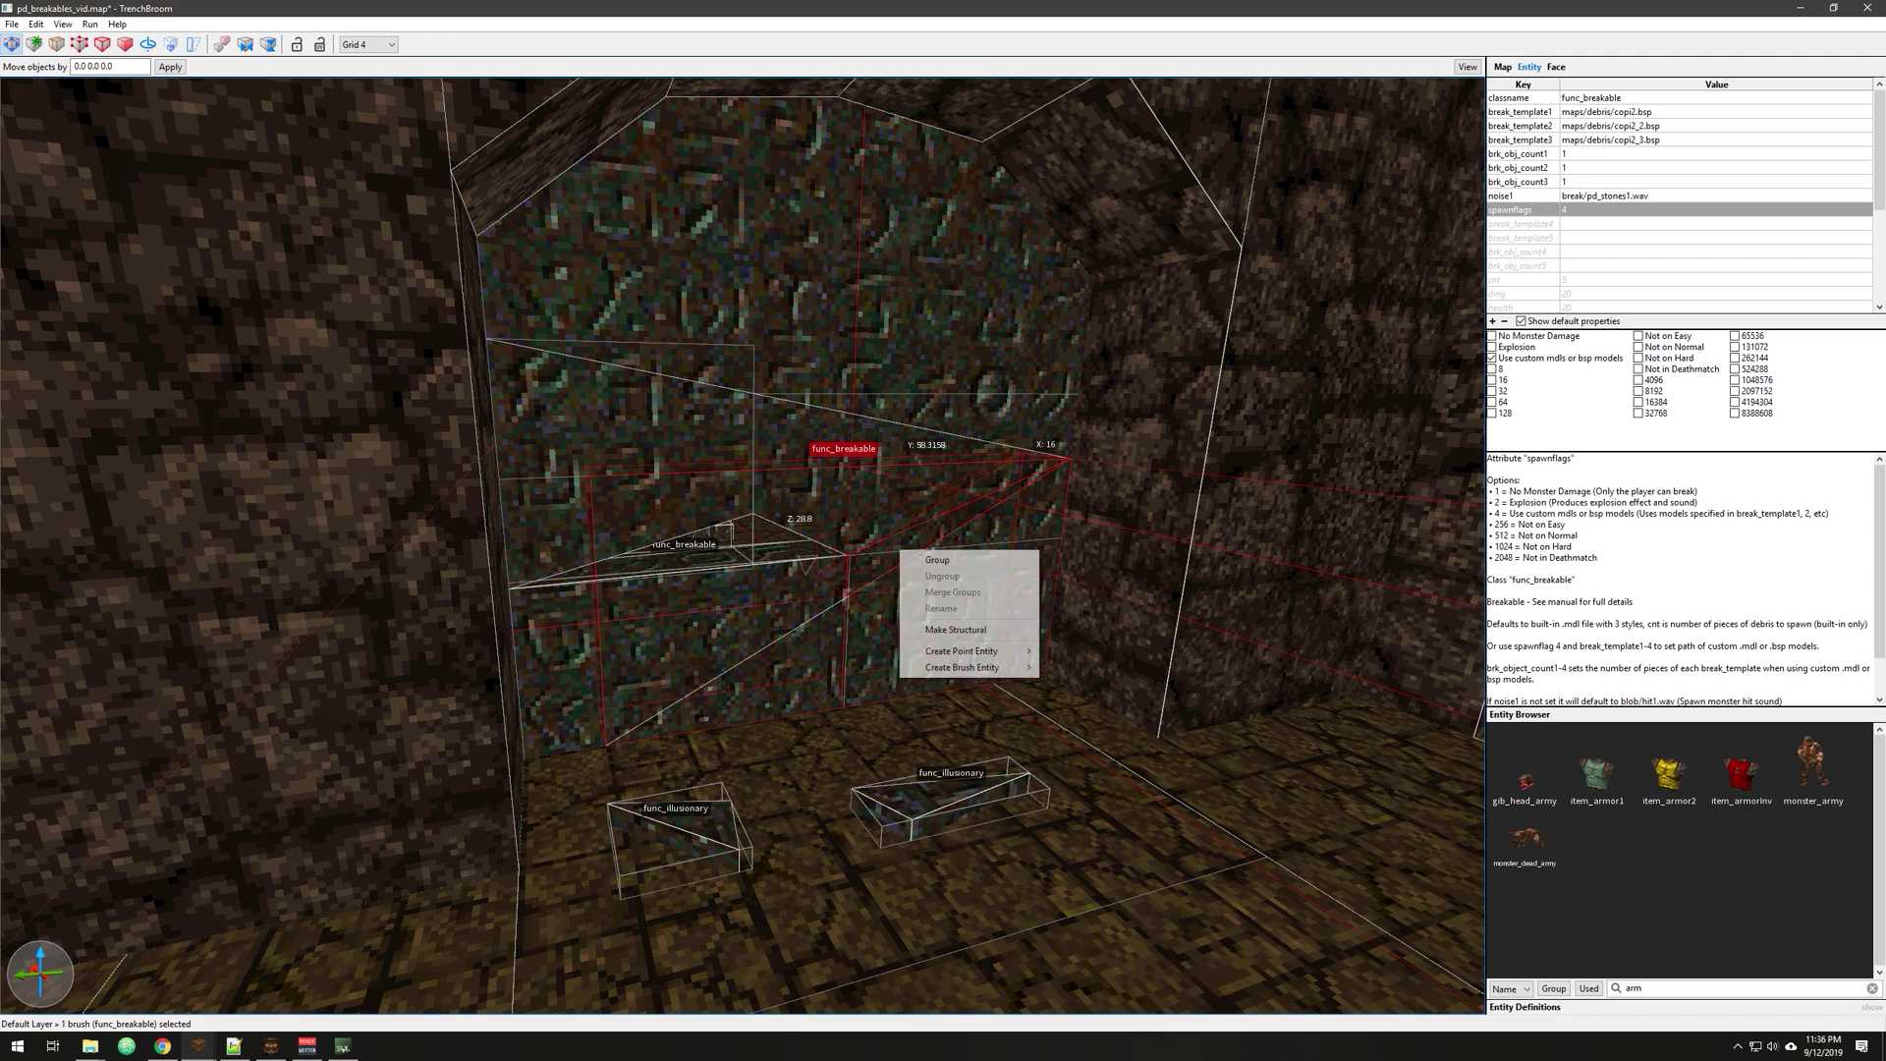
click(955, 630)
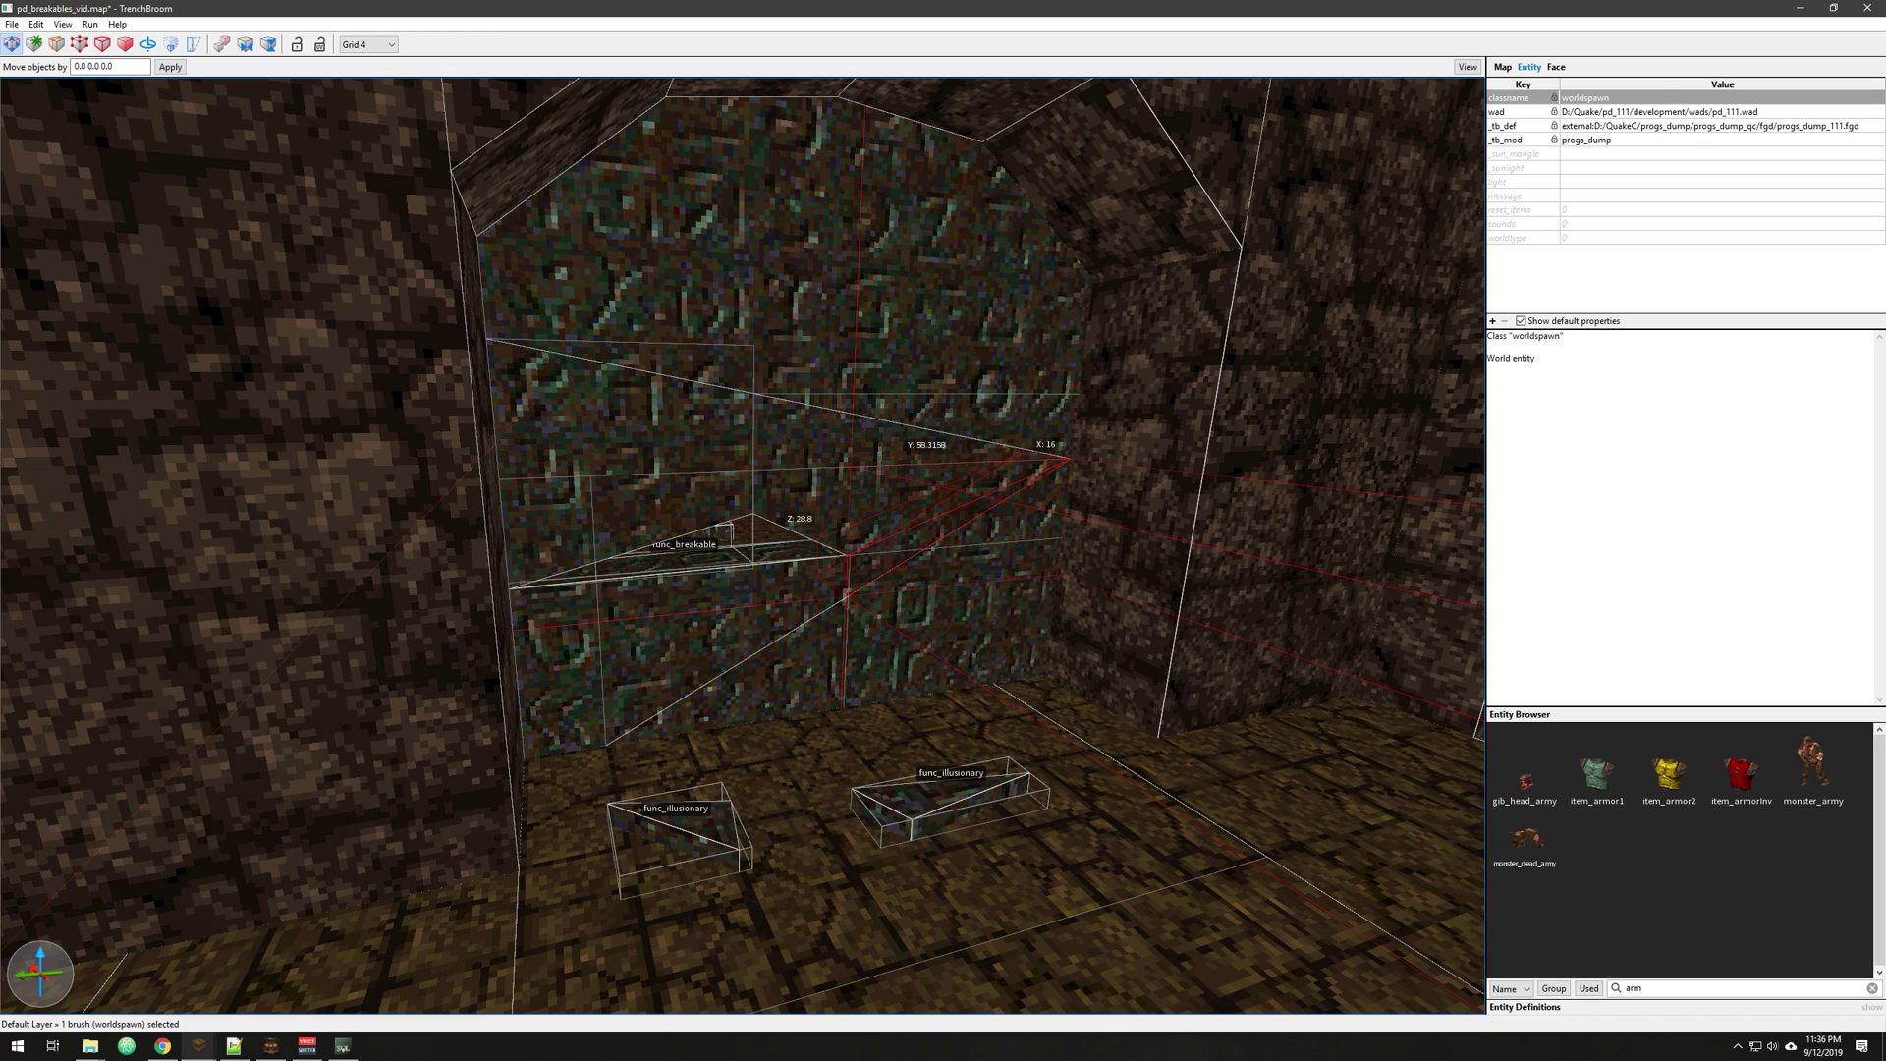
key(Escape)
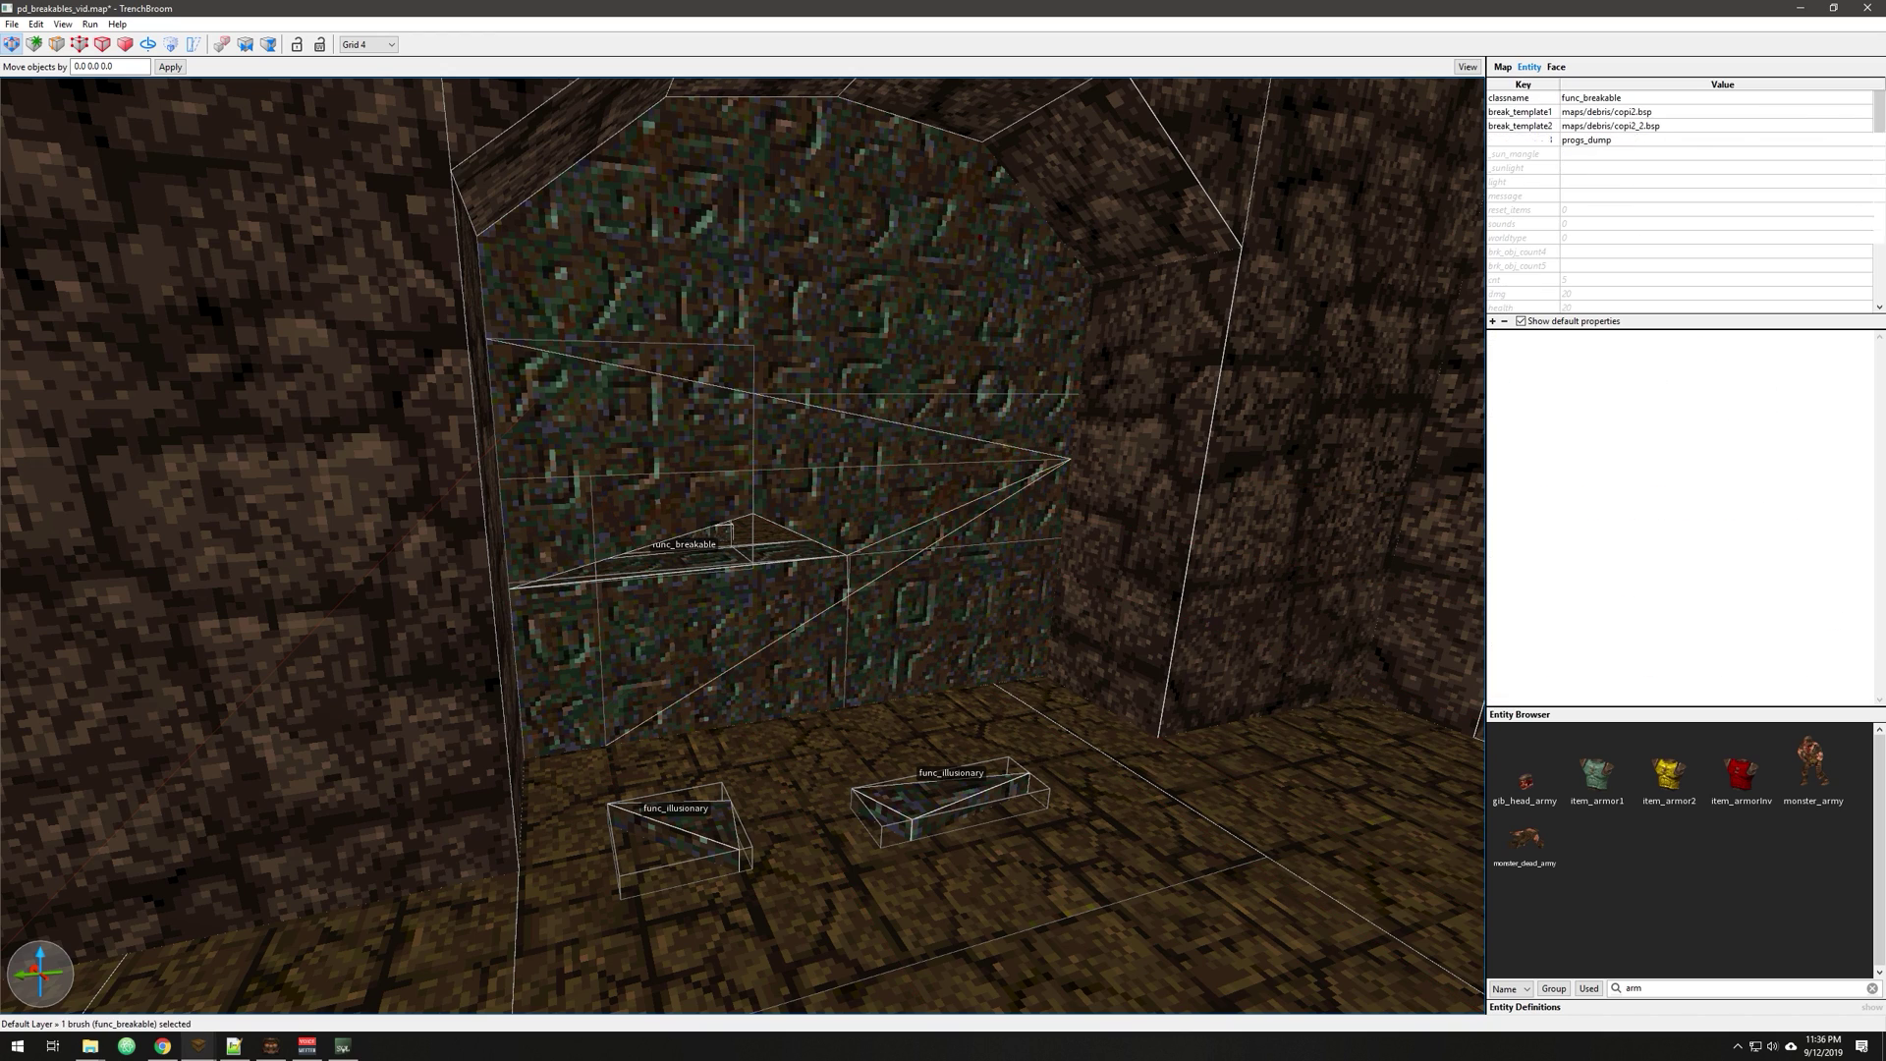
Select the structural wedge brush together with the neighbouring func_breakable wall piece and bring up the brush actions
click(906, 543)
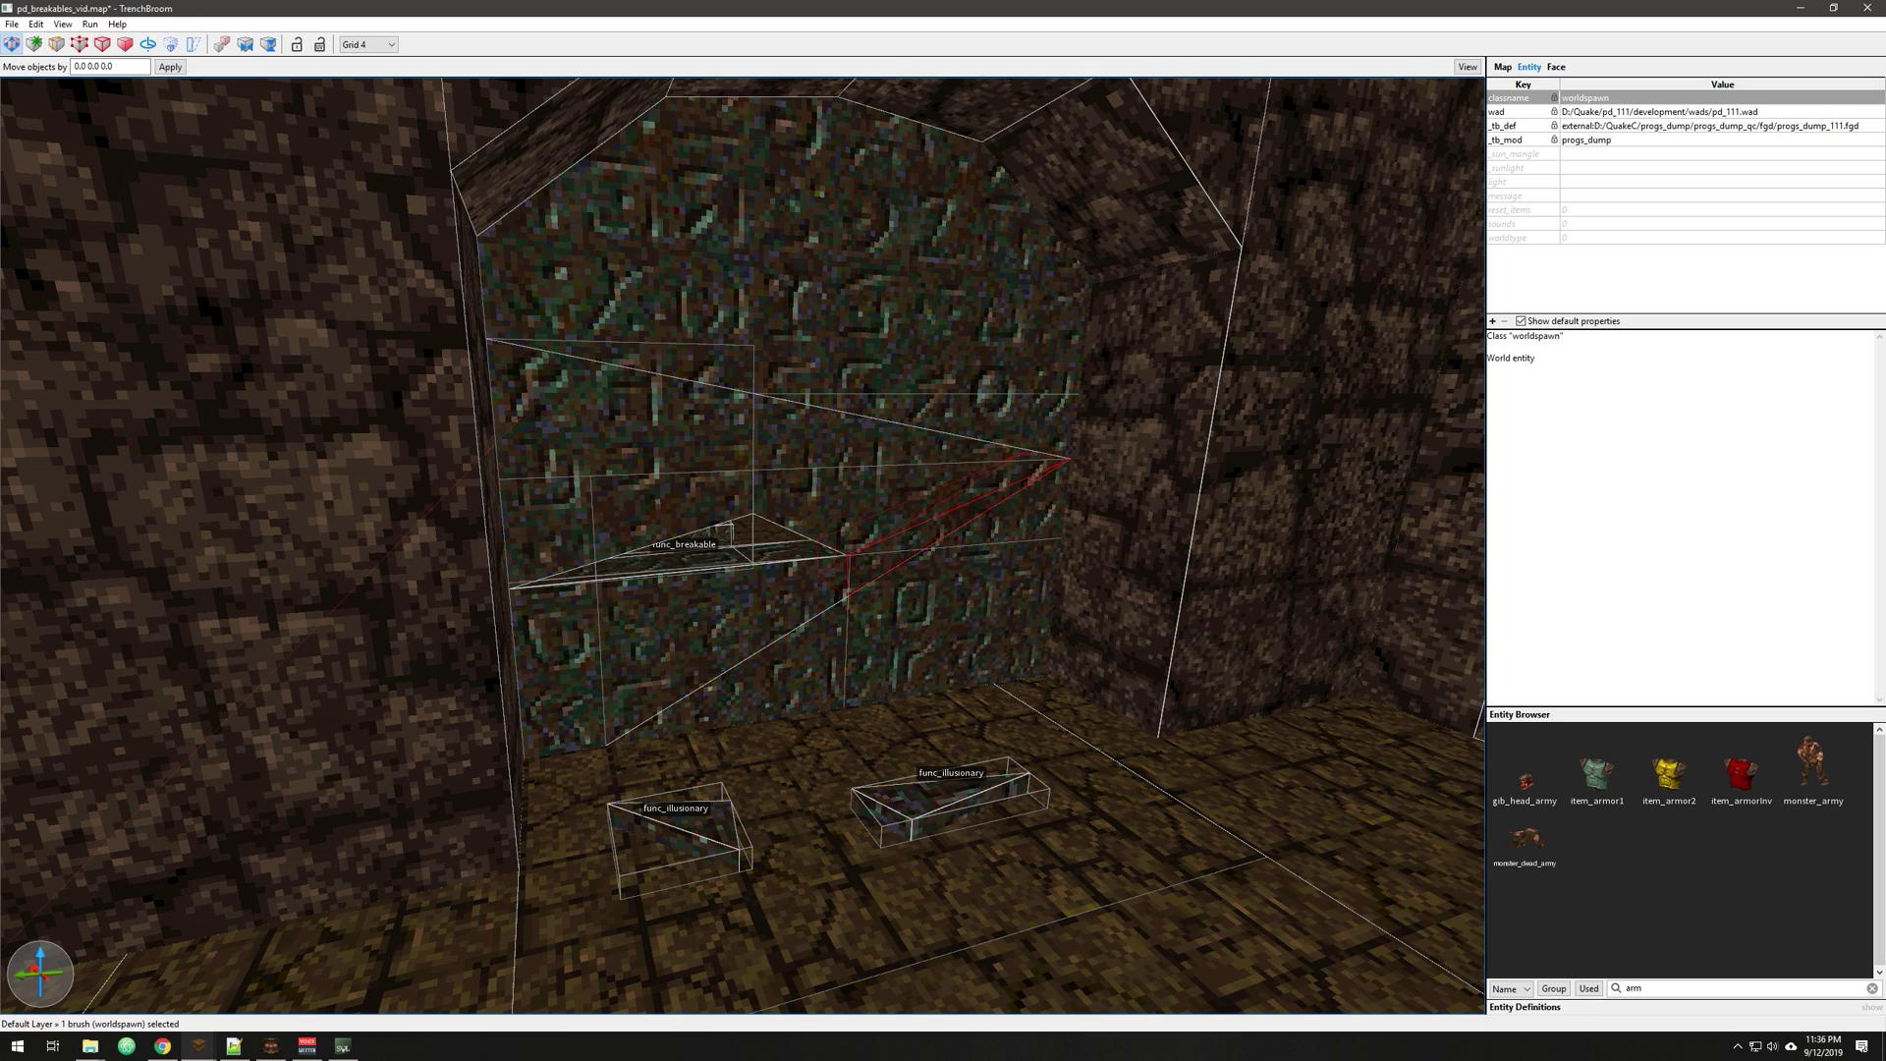
key(ctrl+z)
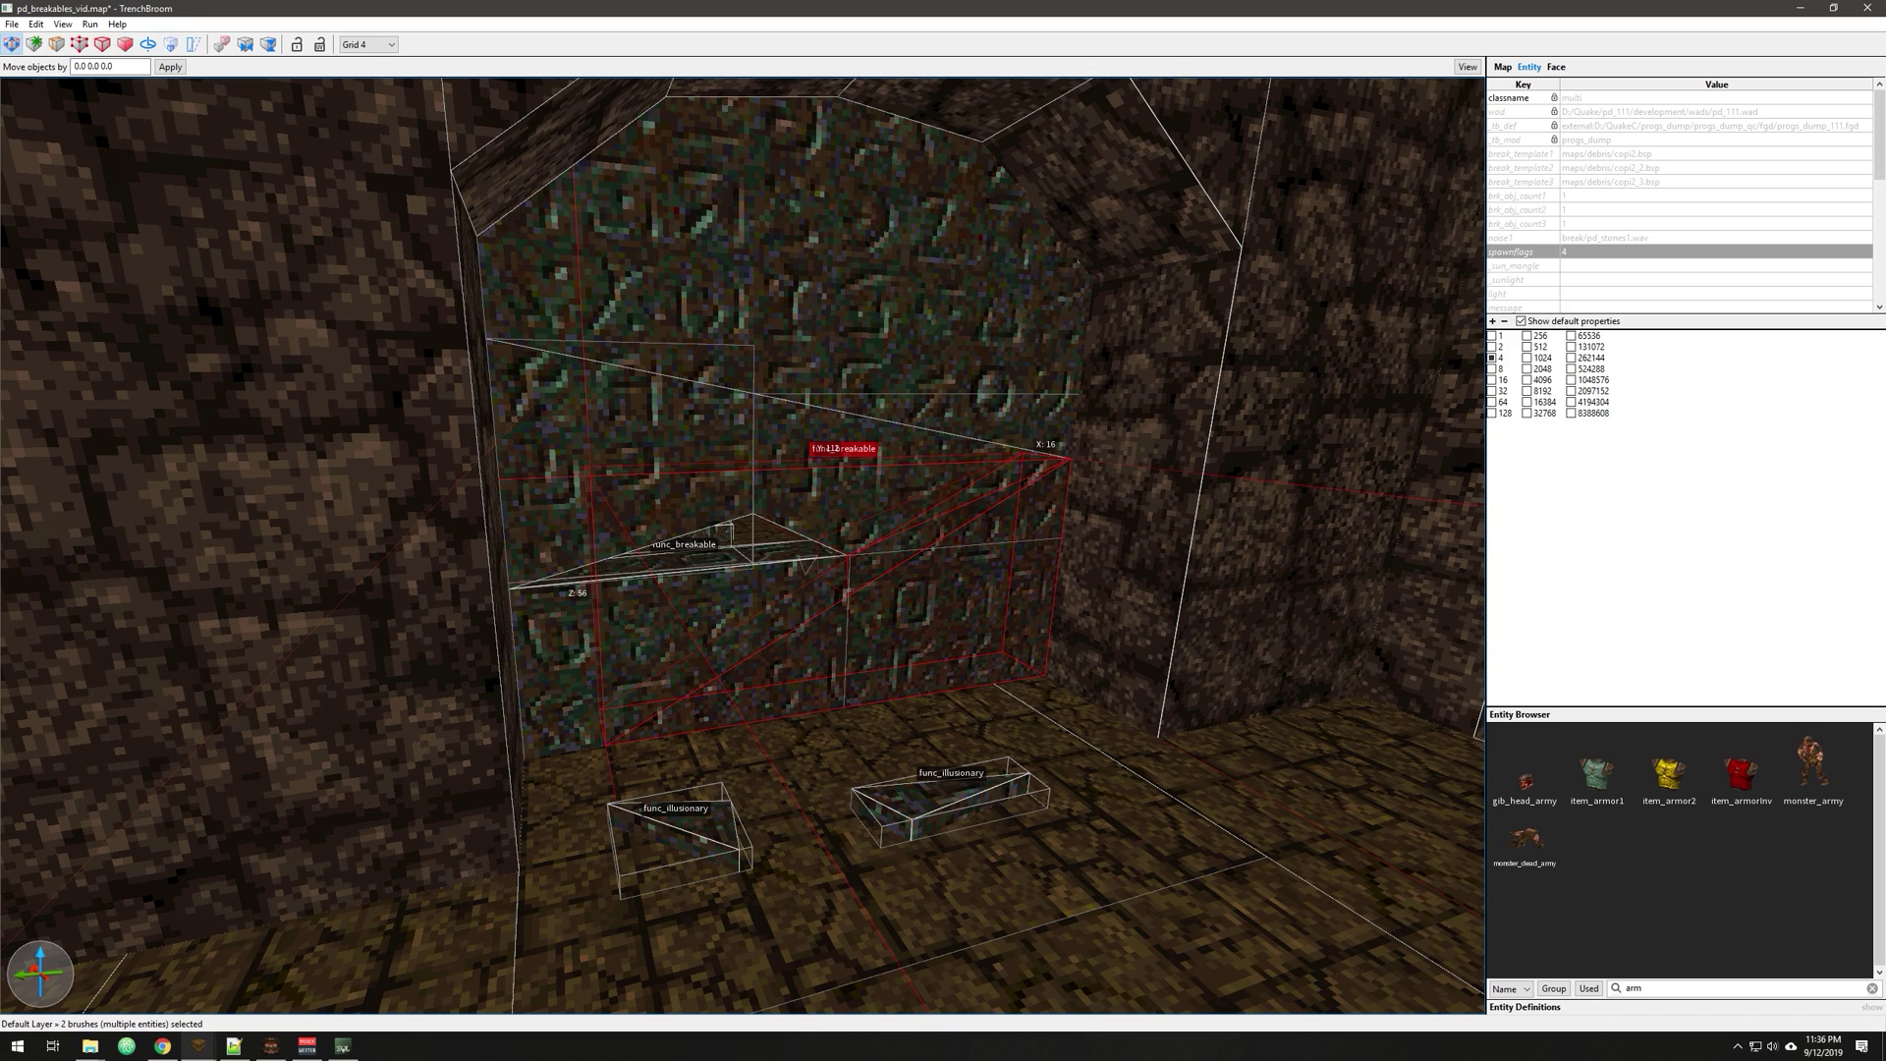
right_click(947, 585)
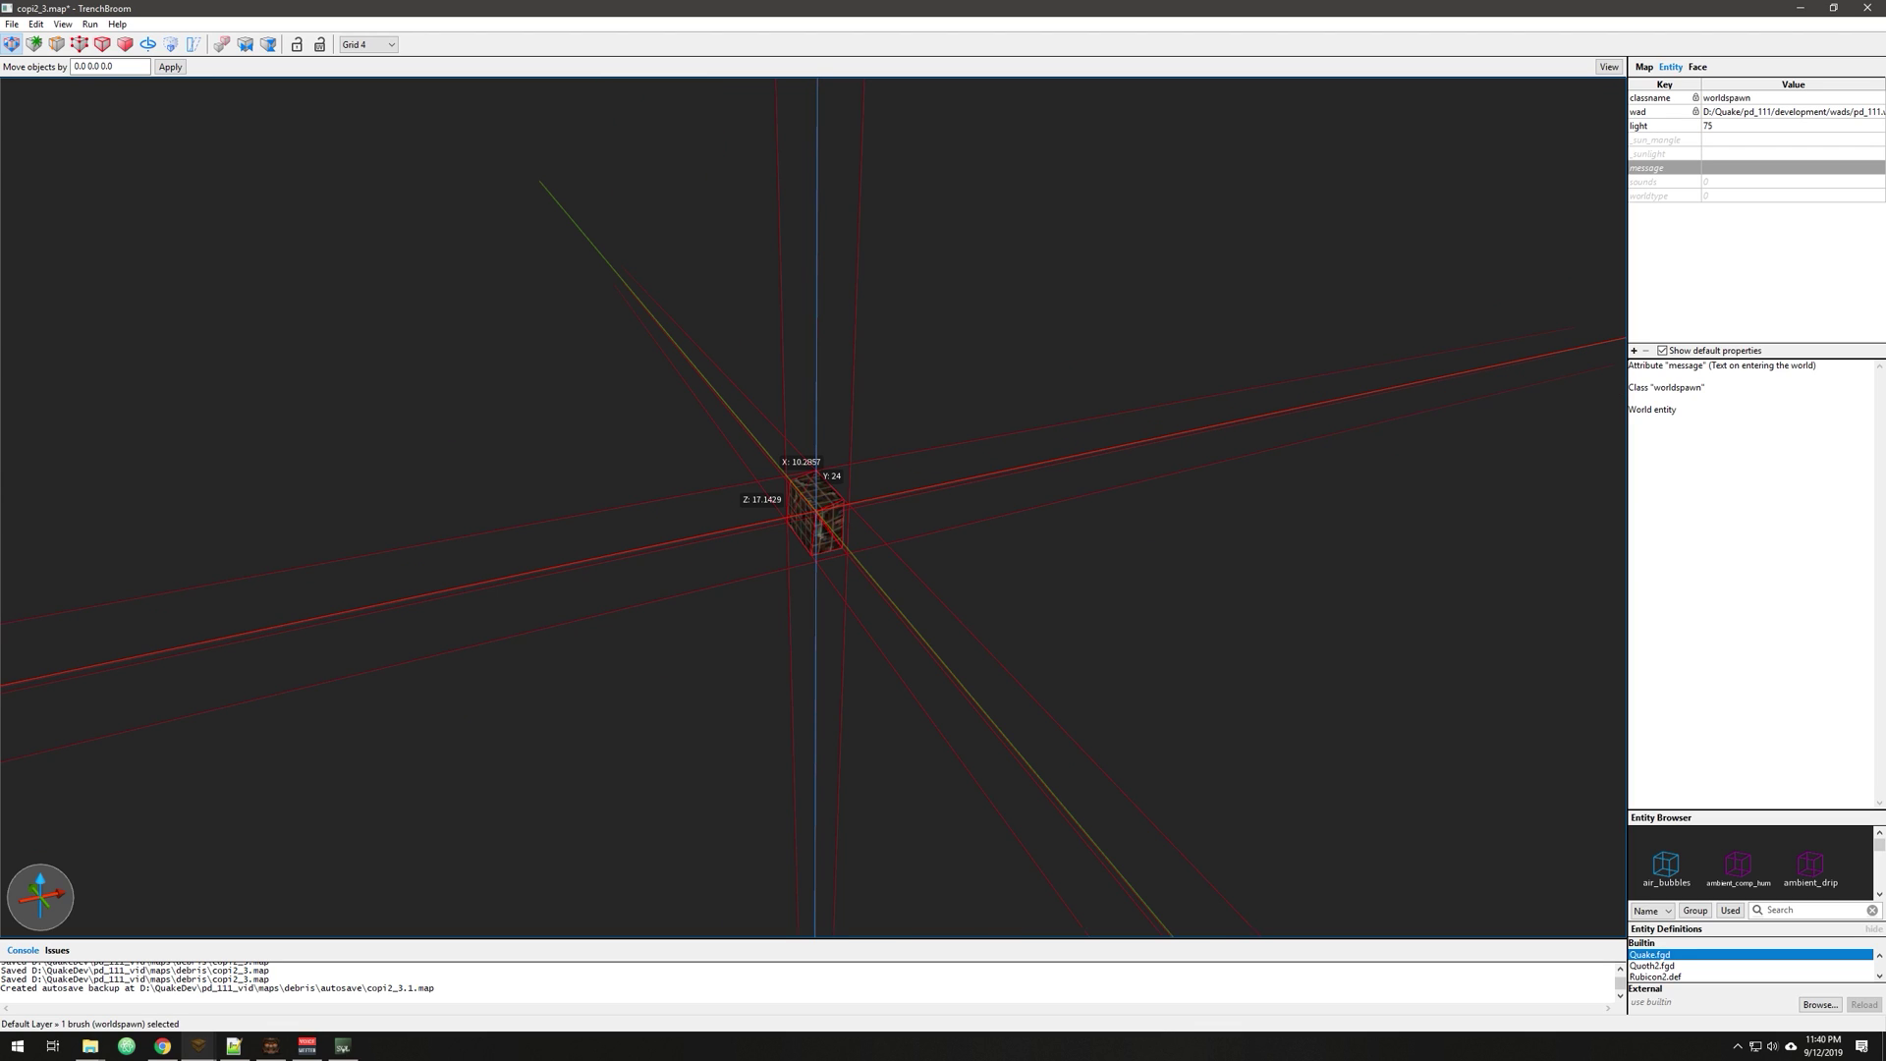
Snap the vertices of the selected debris brush in copi2_3.map to integer coordinates
drag(820, 532, 819, 531)
click(35, 24)
mouse_move(11, 24)
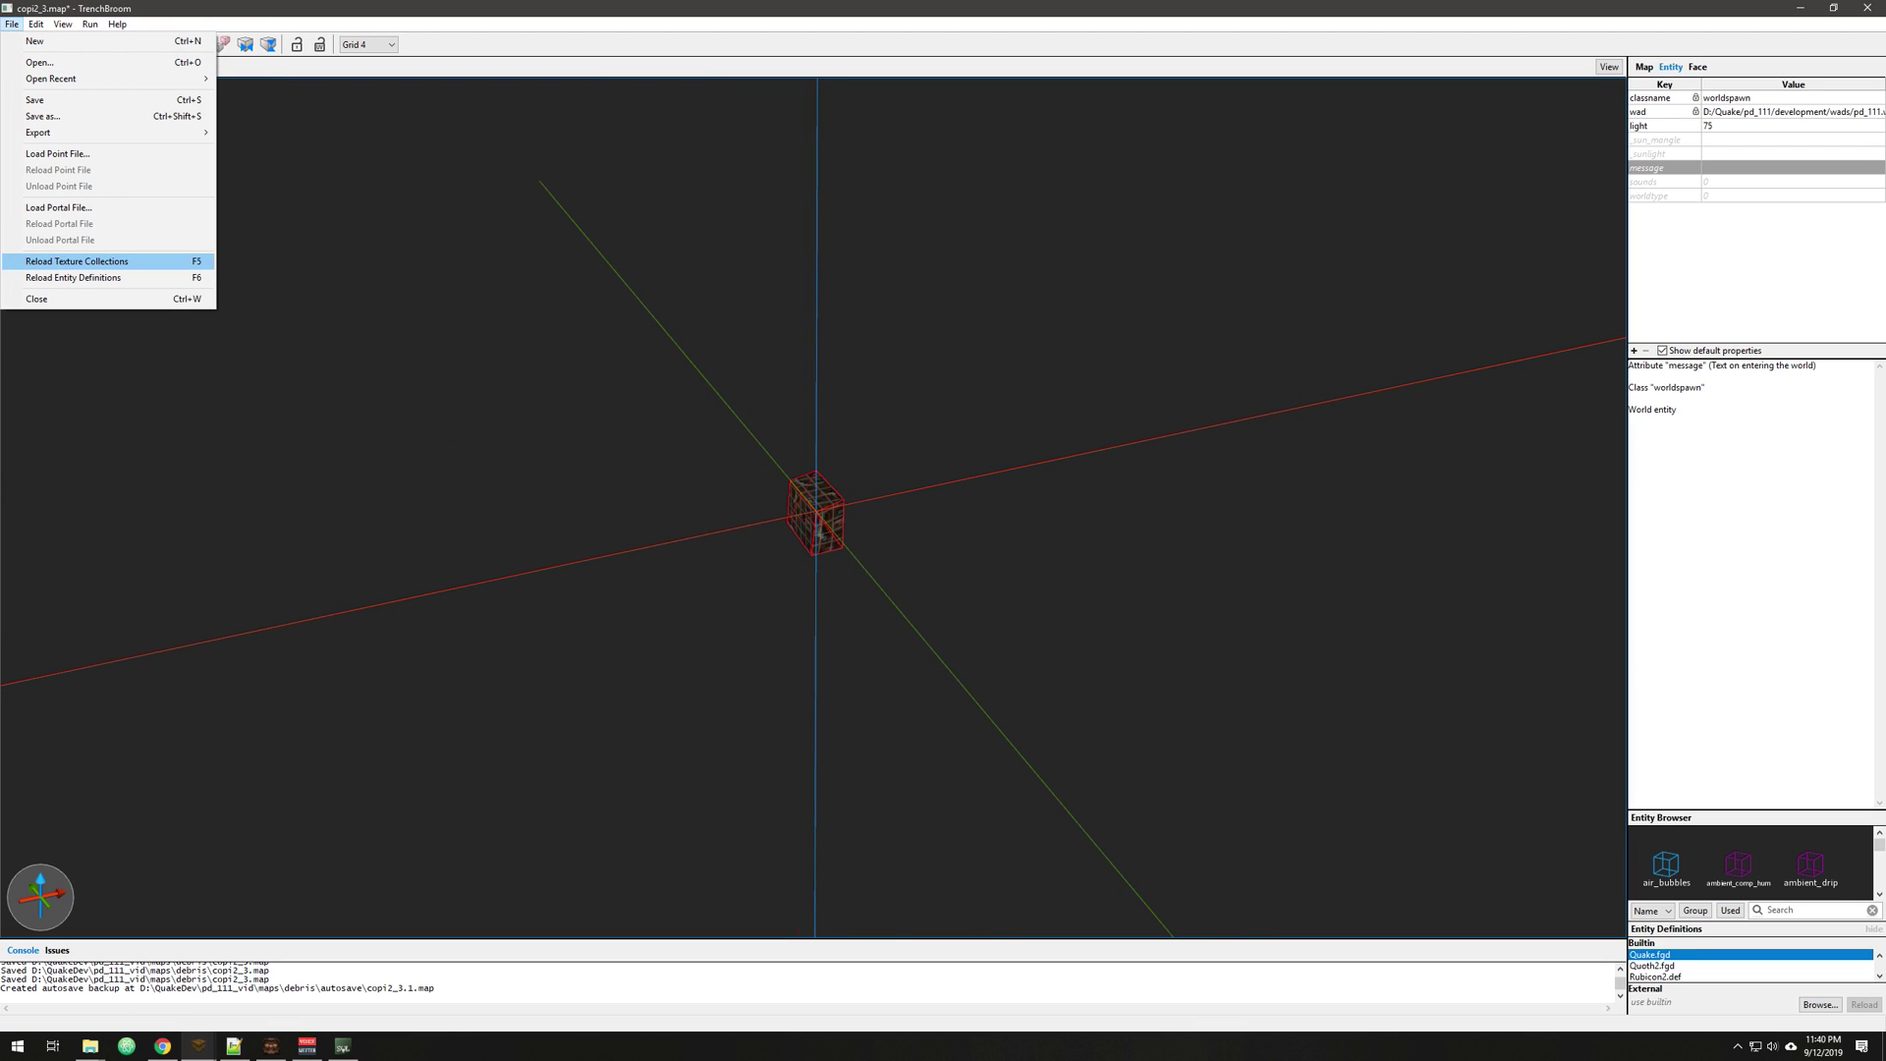
key(Right)
key(Down)
key(Down)
key(Down)
key(Return)
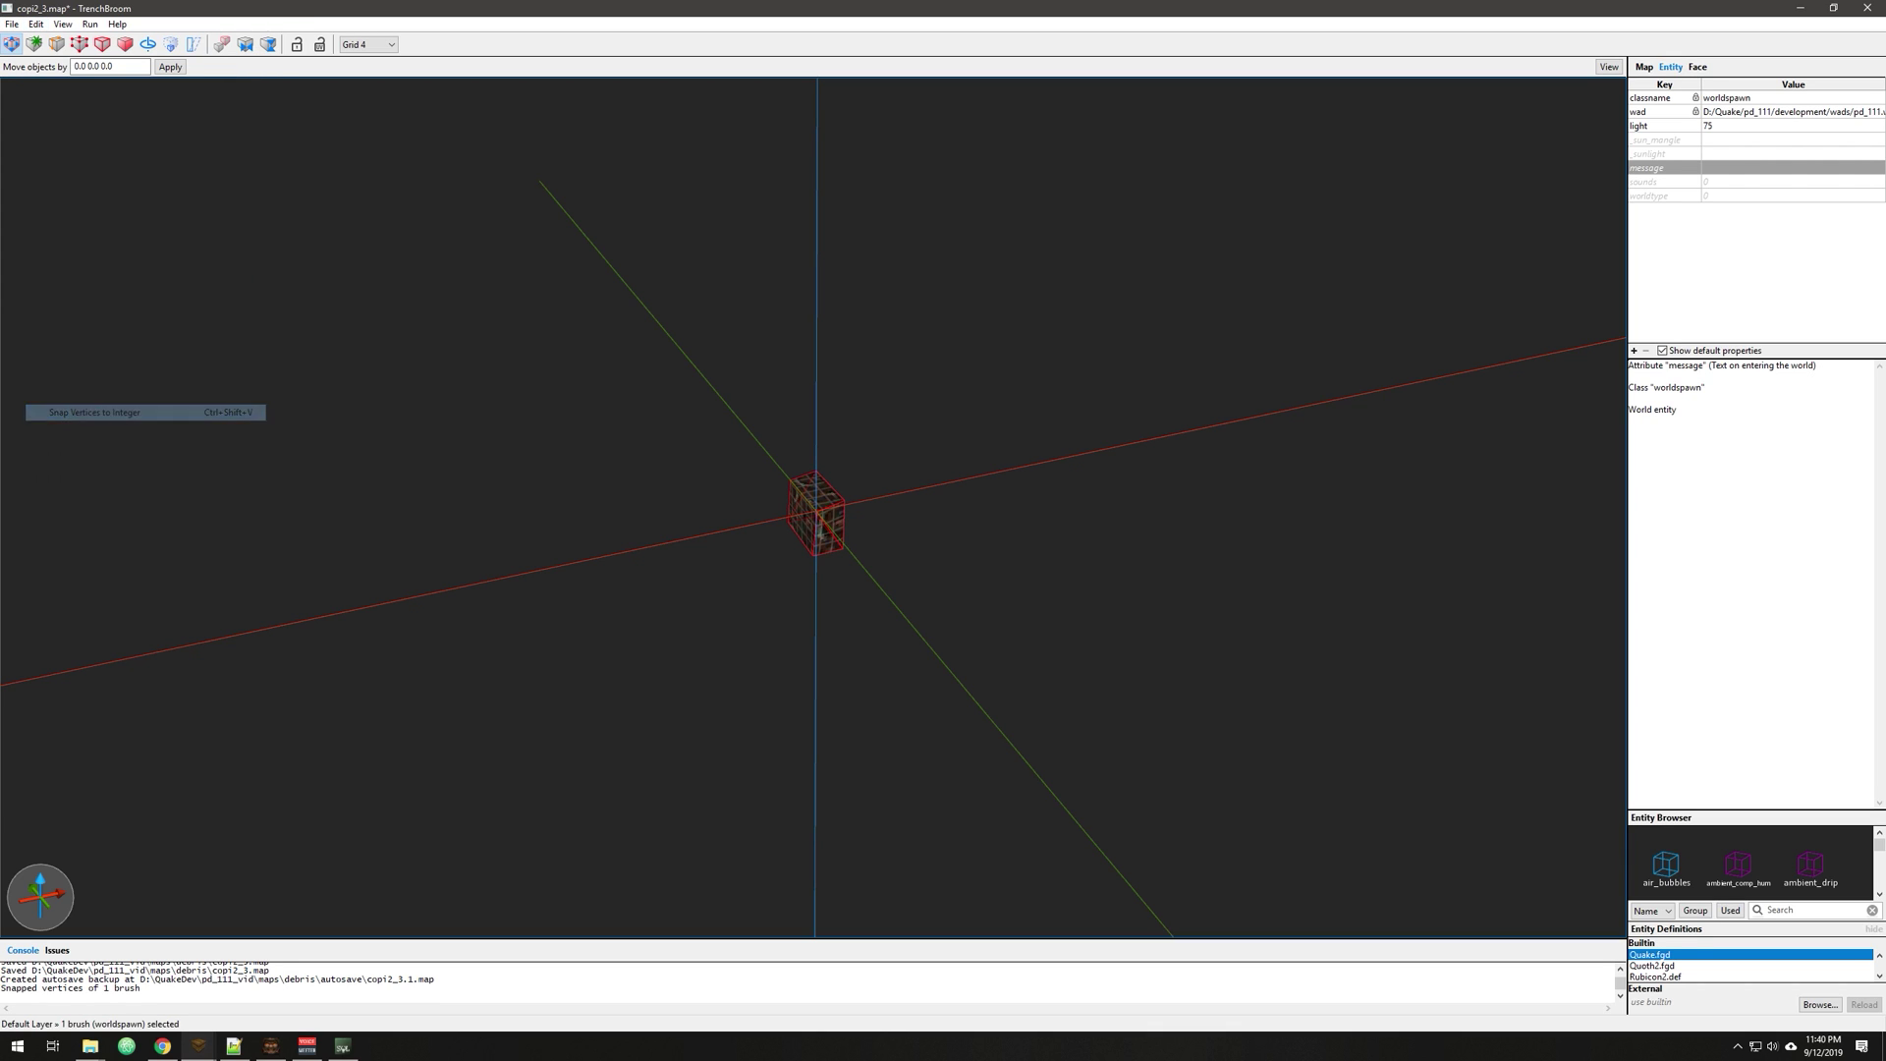
Snap the vertices of the selected debris brush to the size 4 grid and inspect its shape
click(36, 24)
click(145, 428)
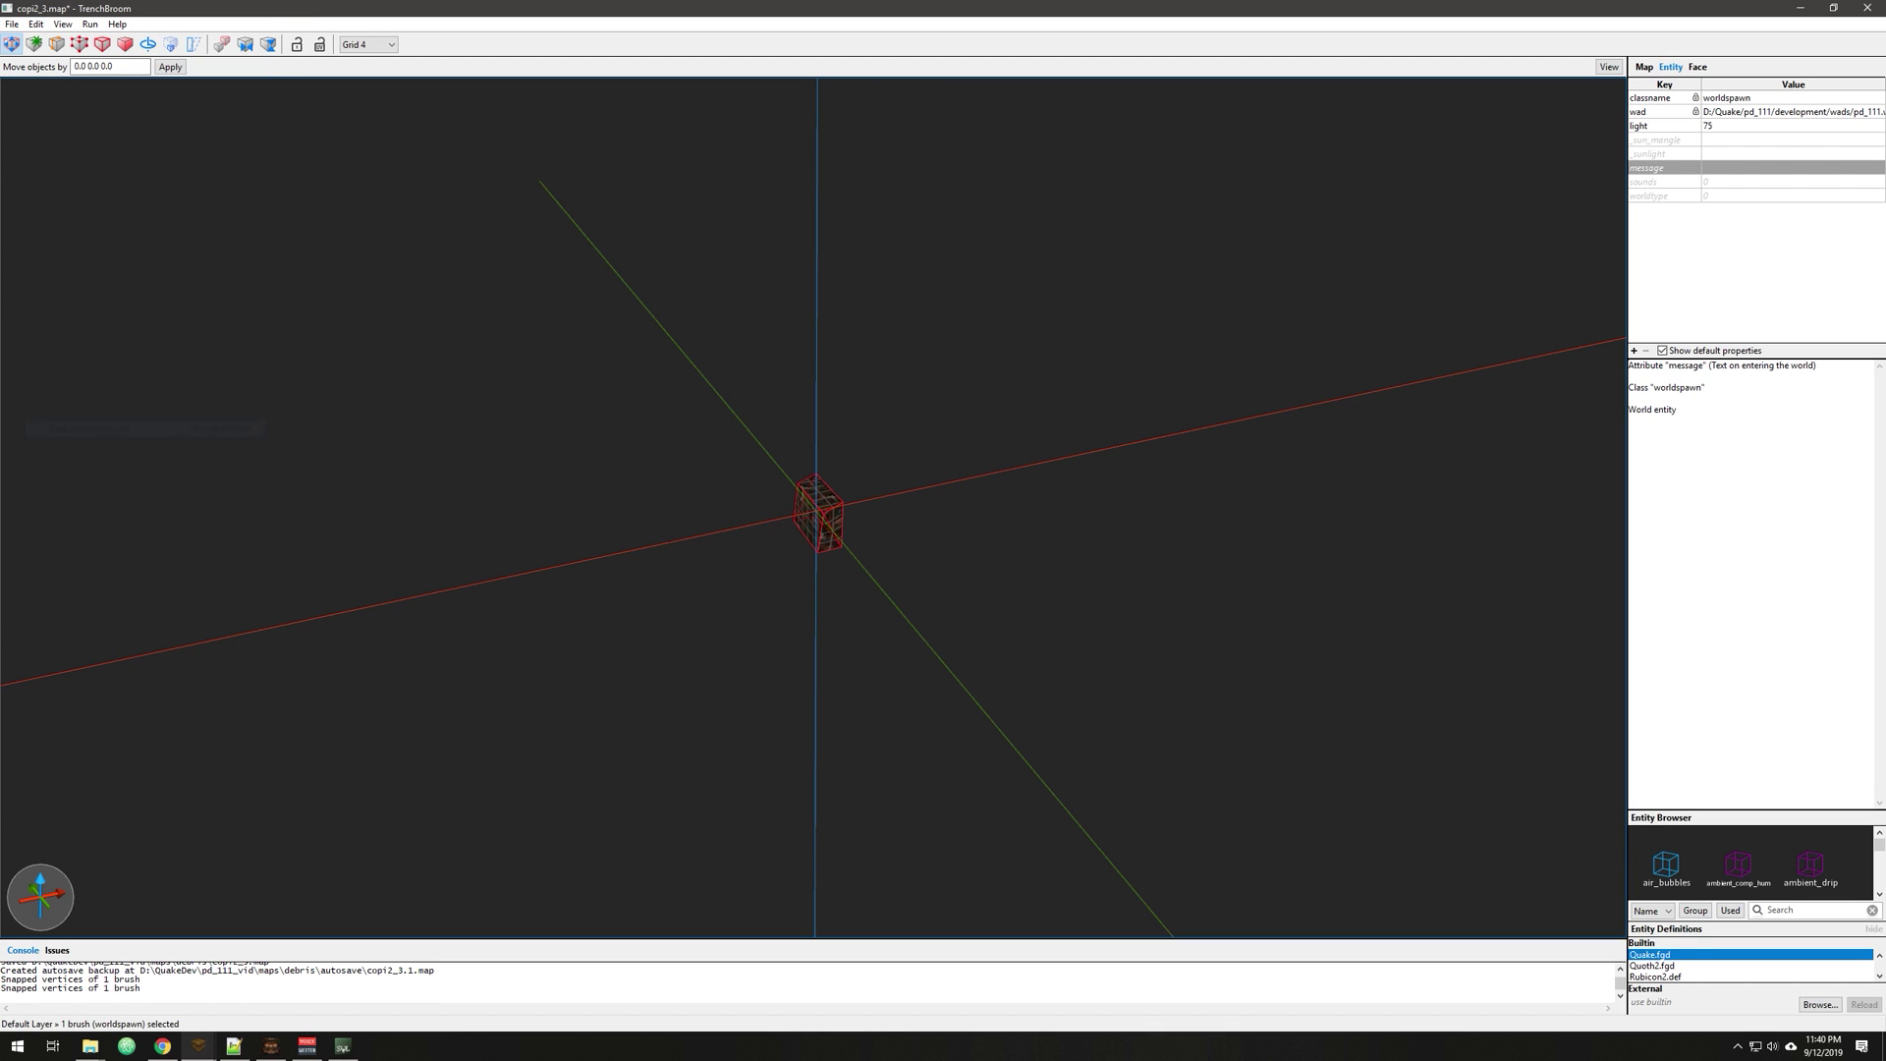
right_drag(814, 501, 818, 535)
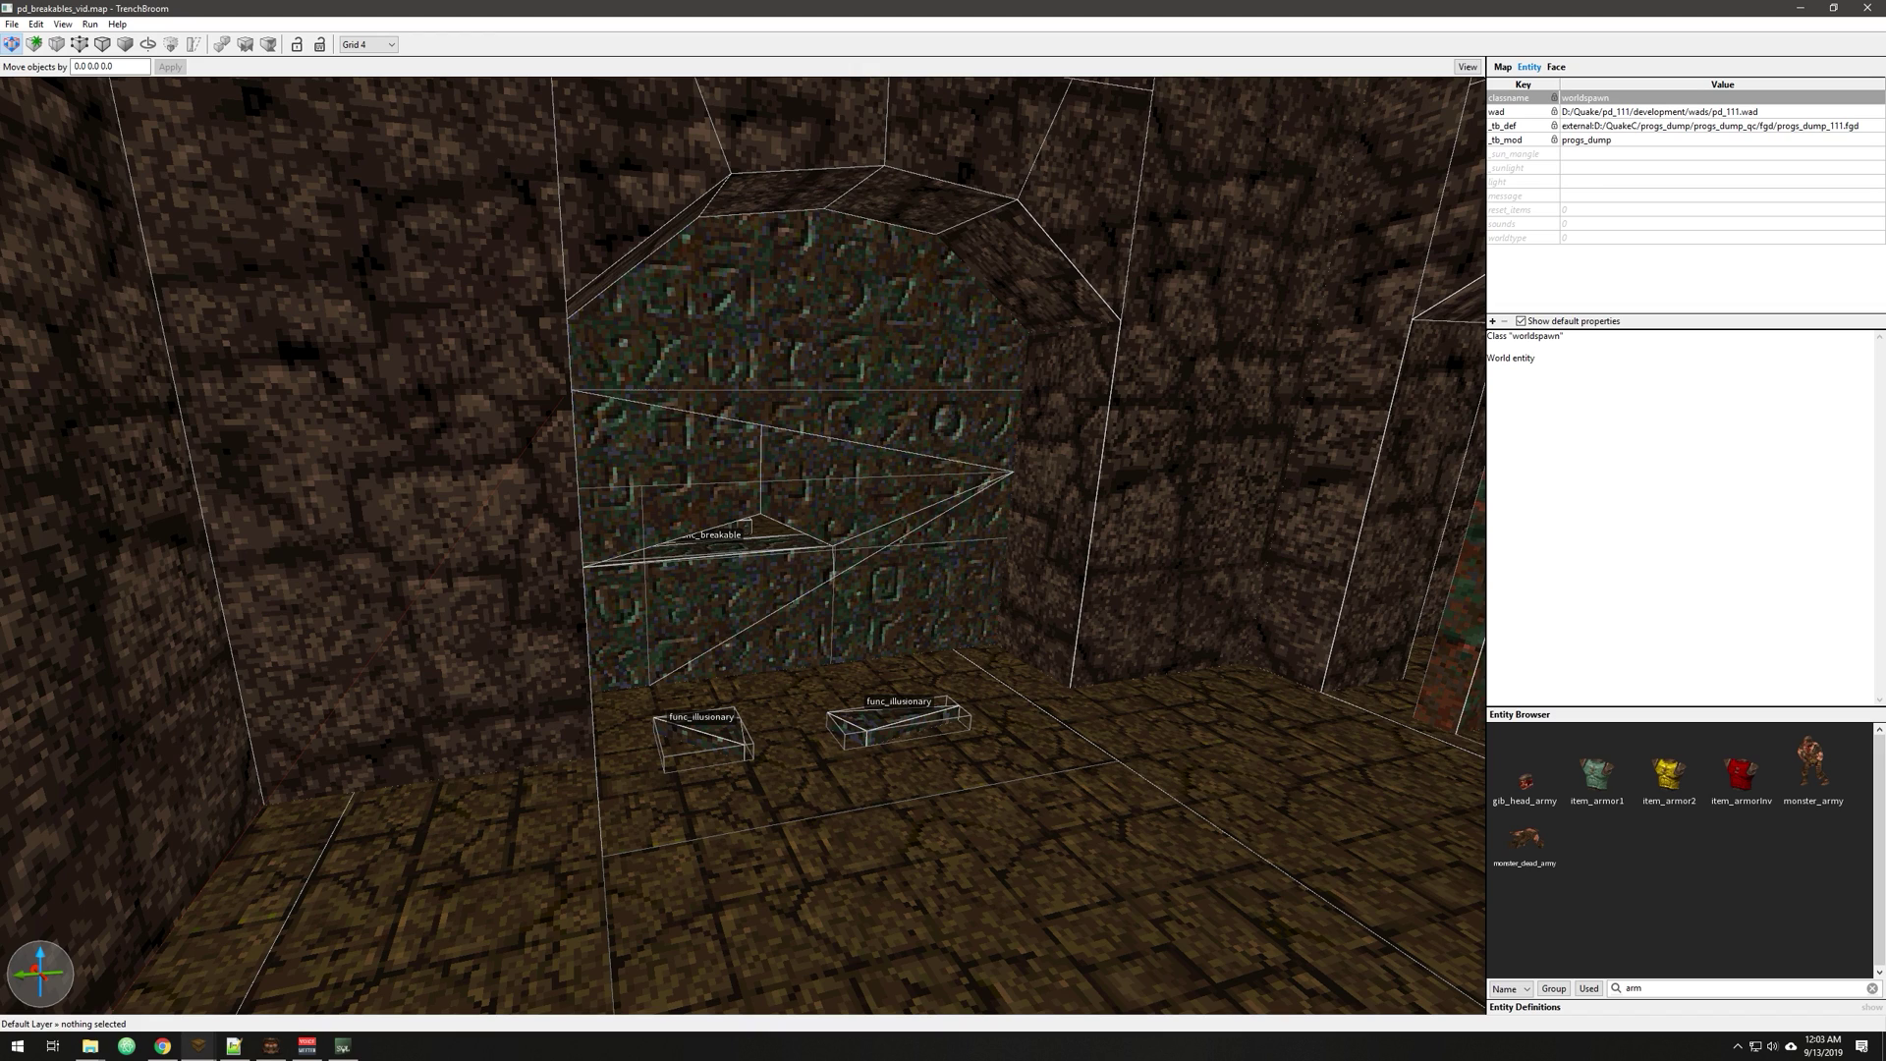
click(784, 462)
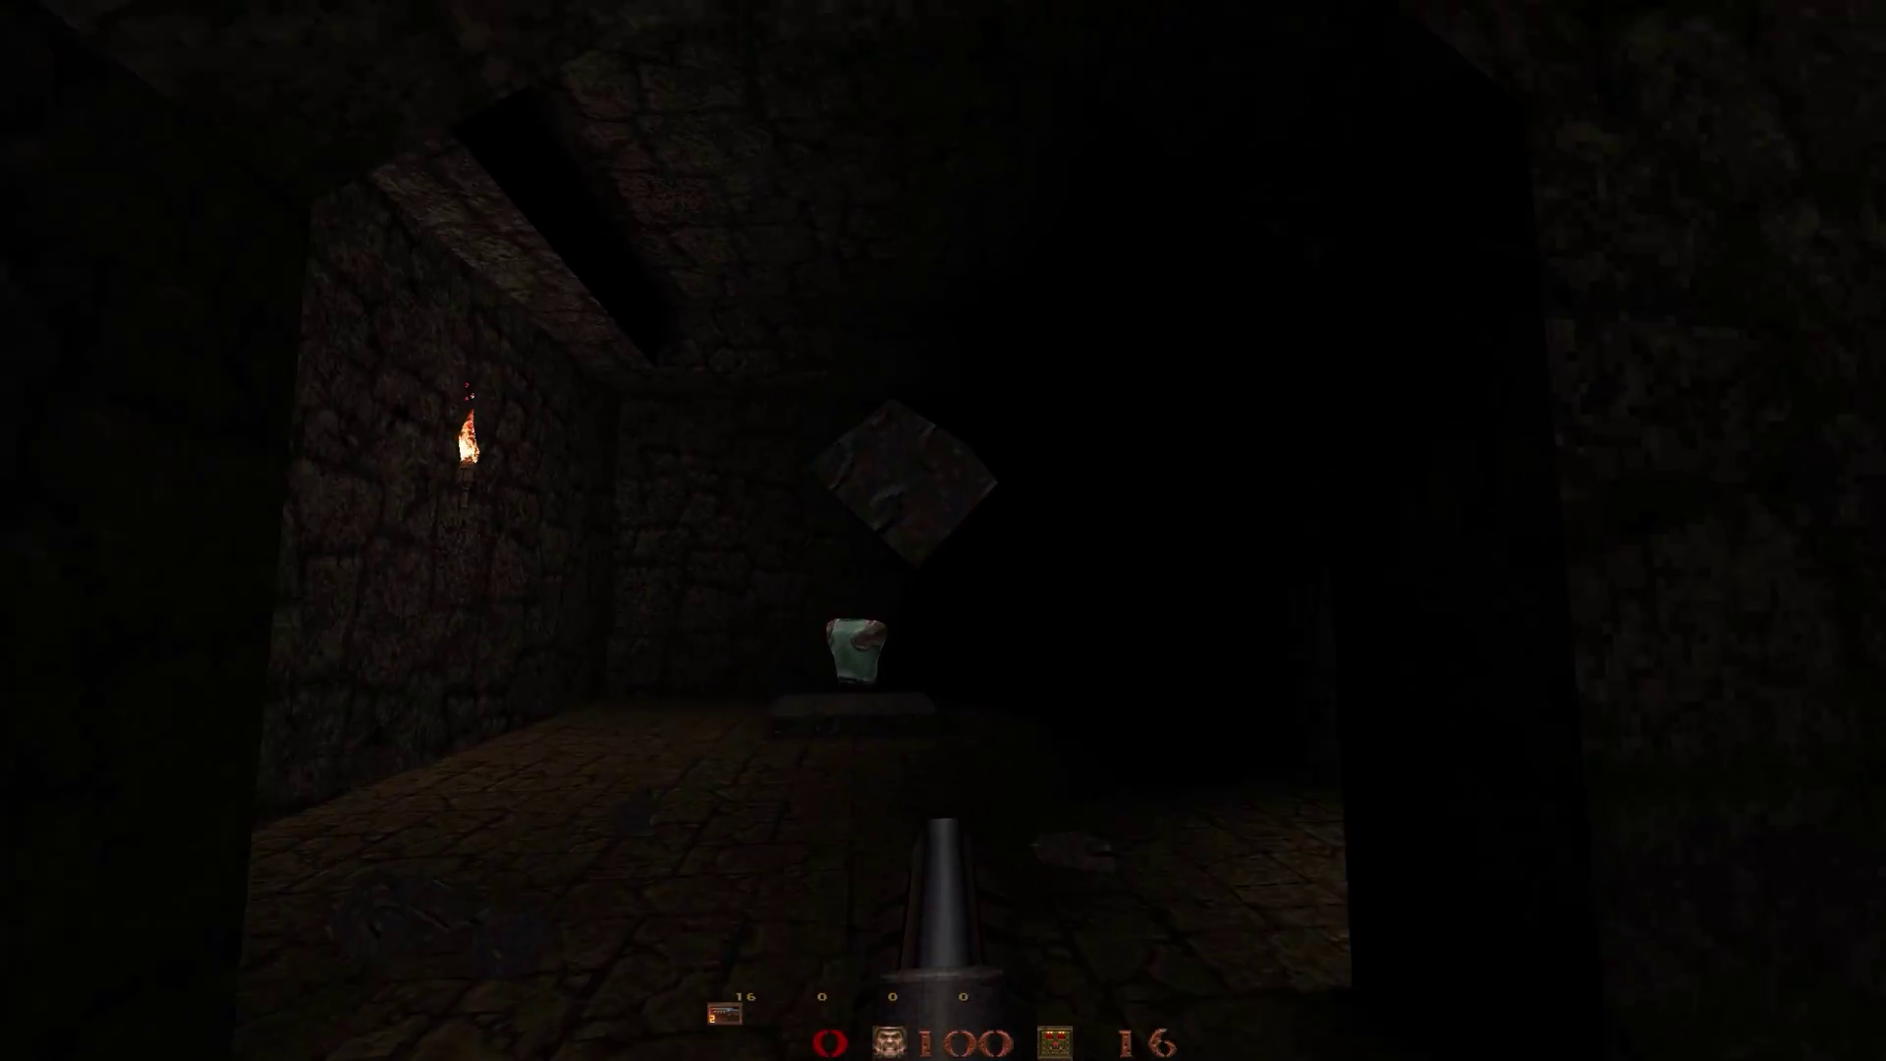
Walk through the broken archway in Quake, around the green armor pedestal and back, to examine the wall debris on the floor
key(w)
key(a)
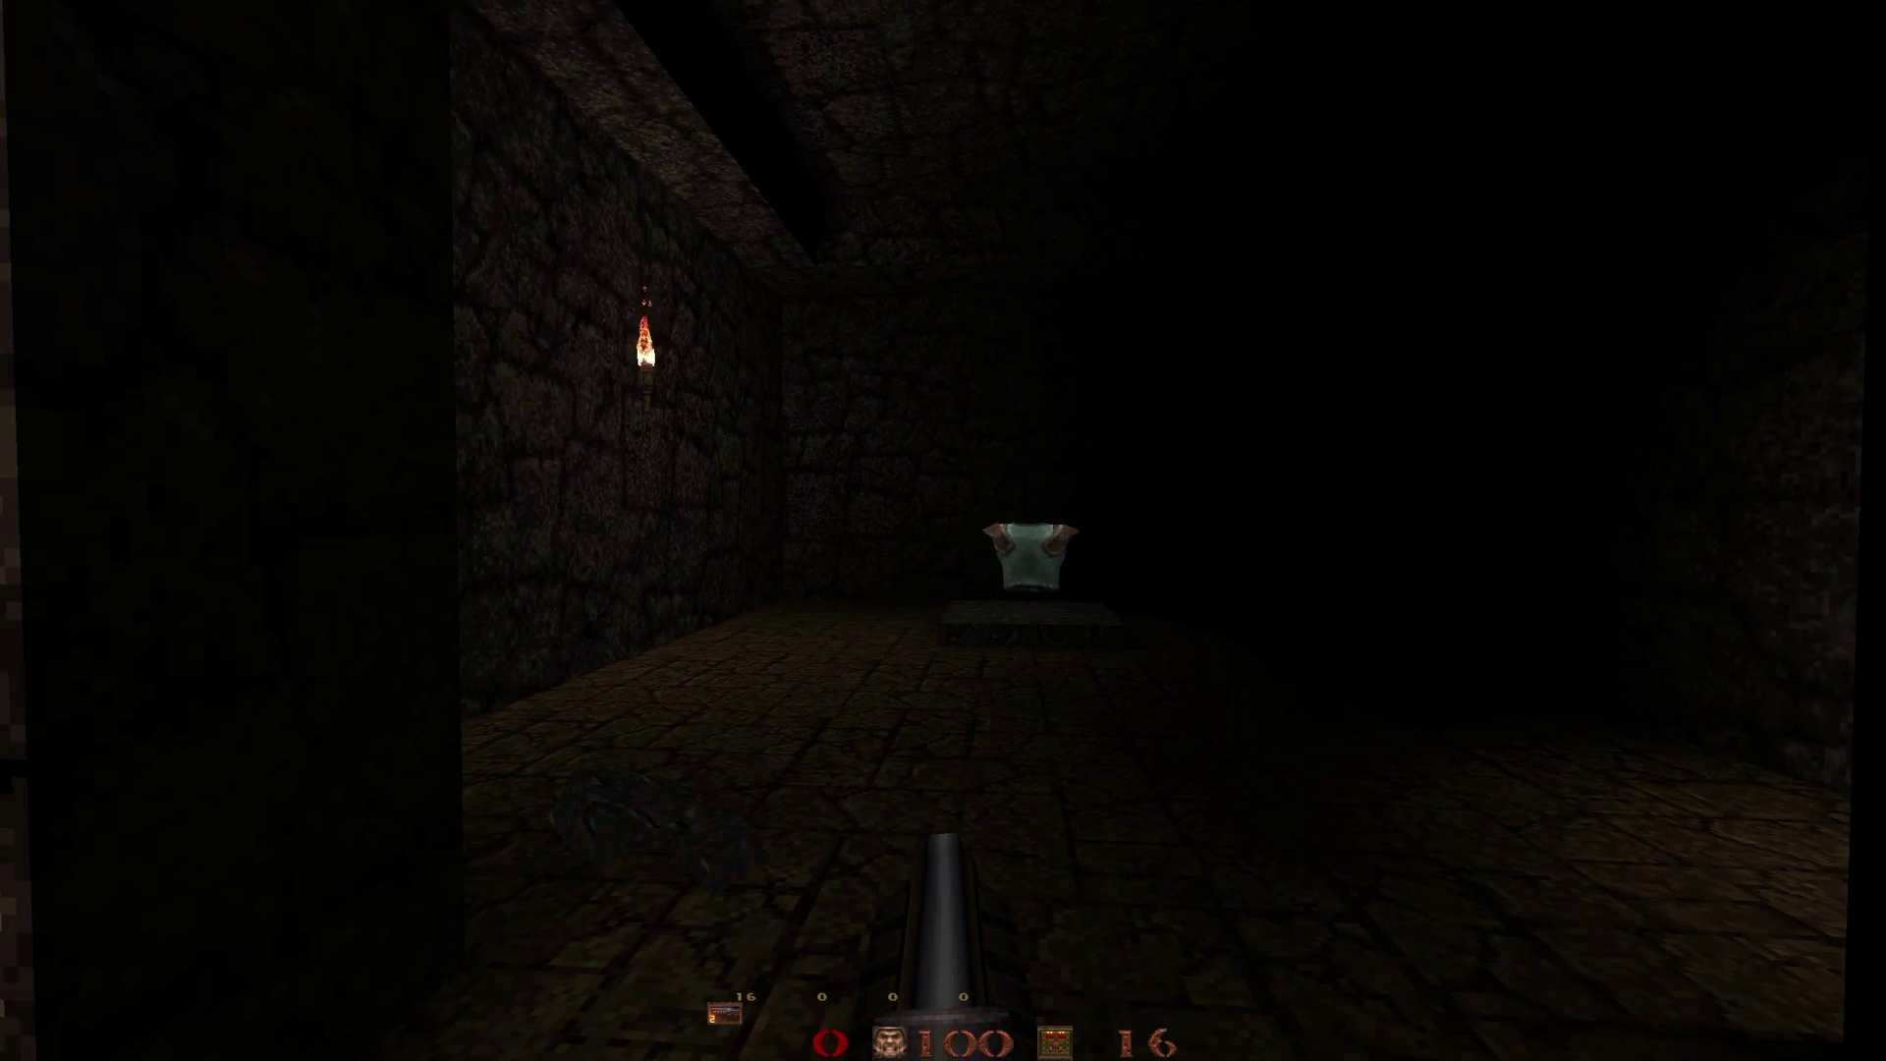
key(s)
key(w)
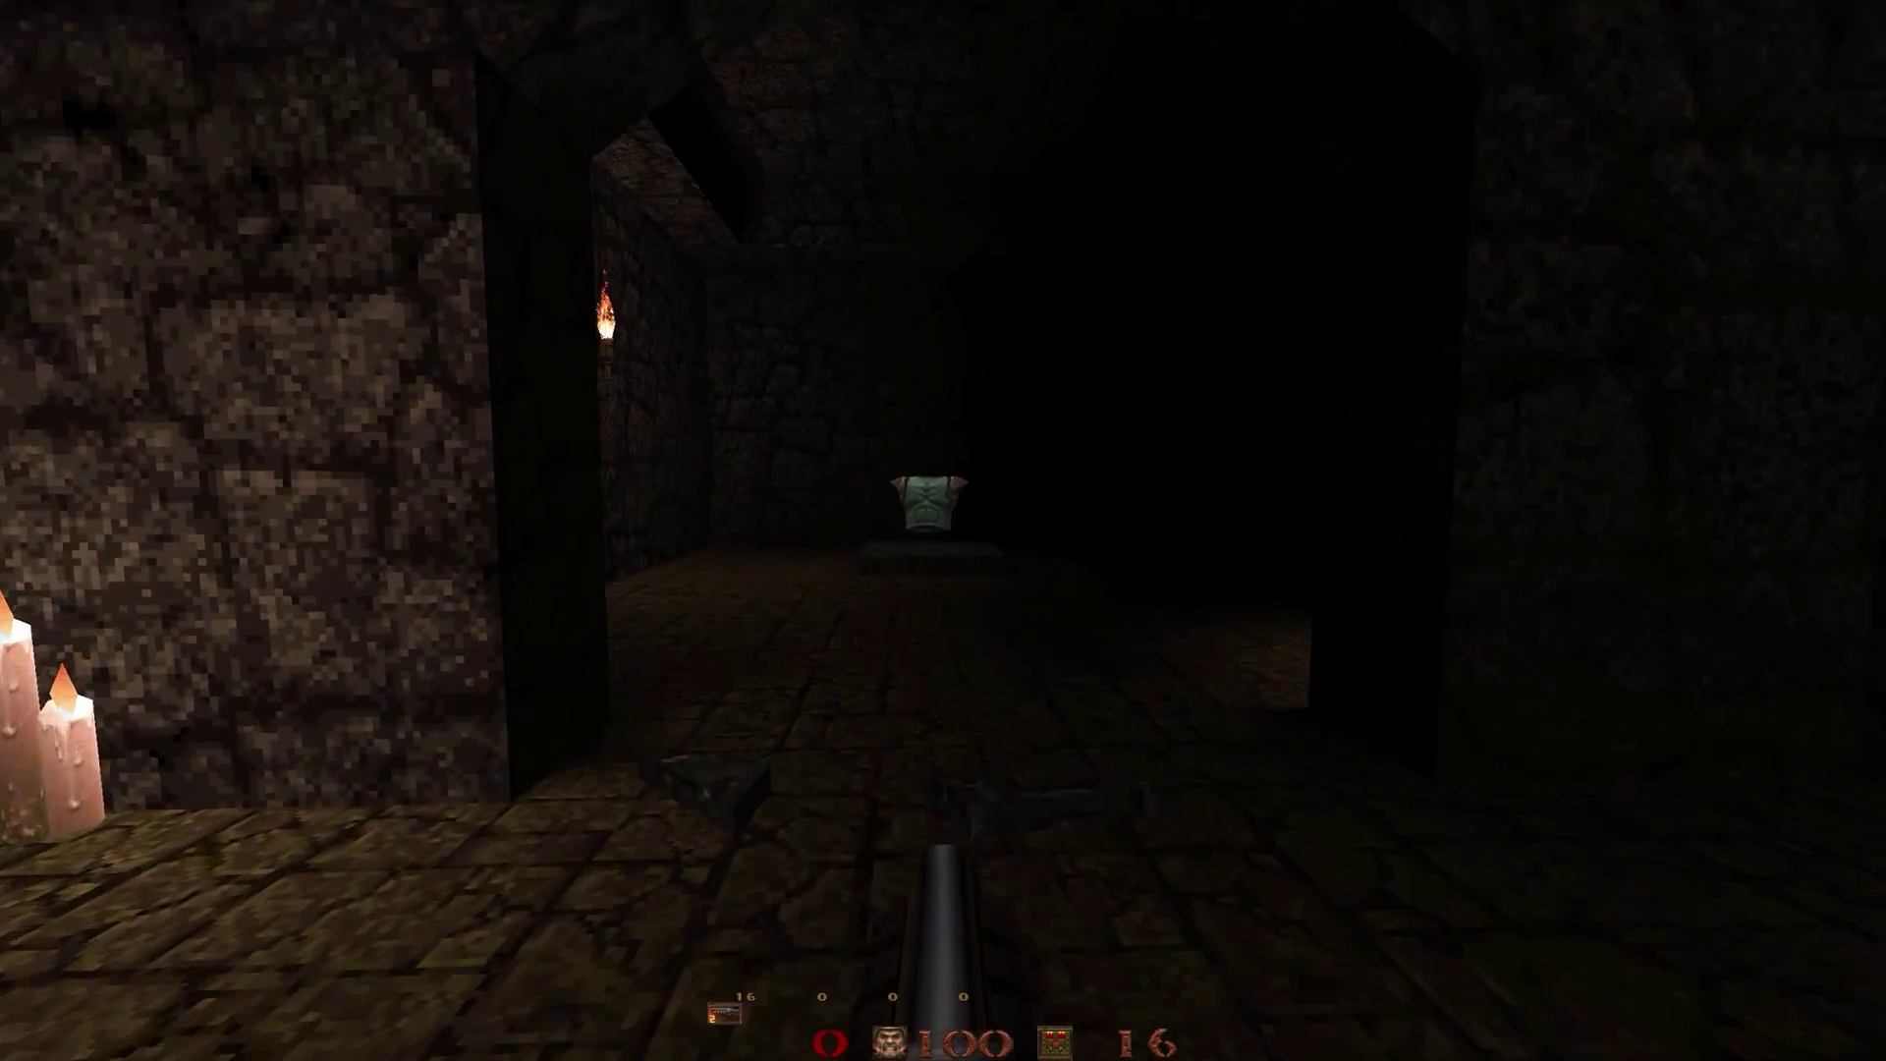
key(w)
key(a)
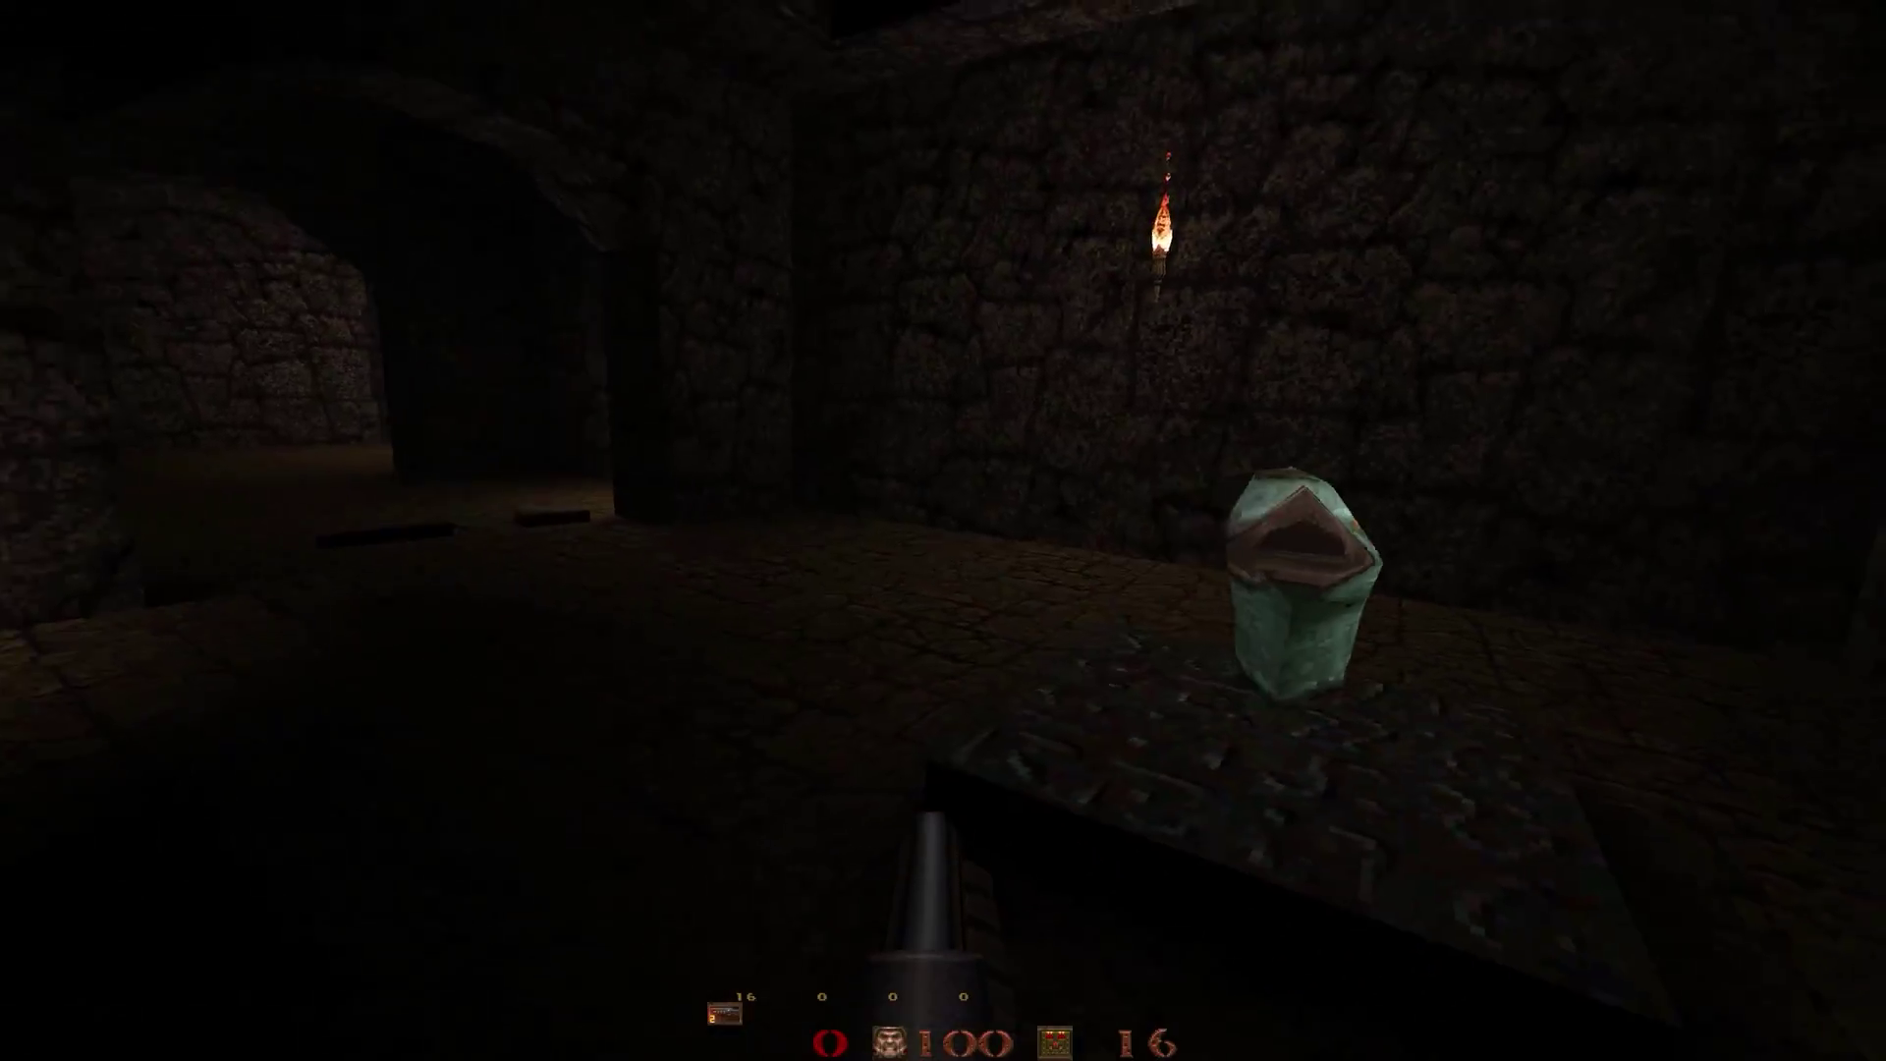
key(a)
key(w)
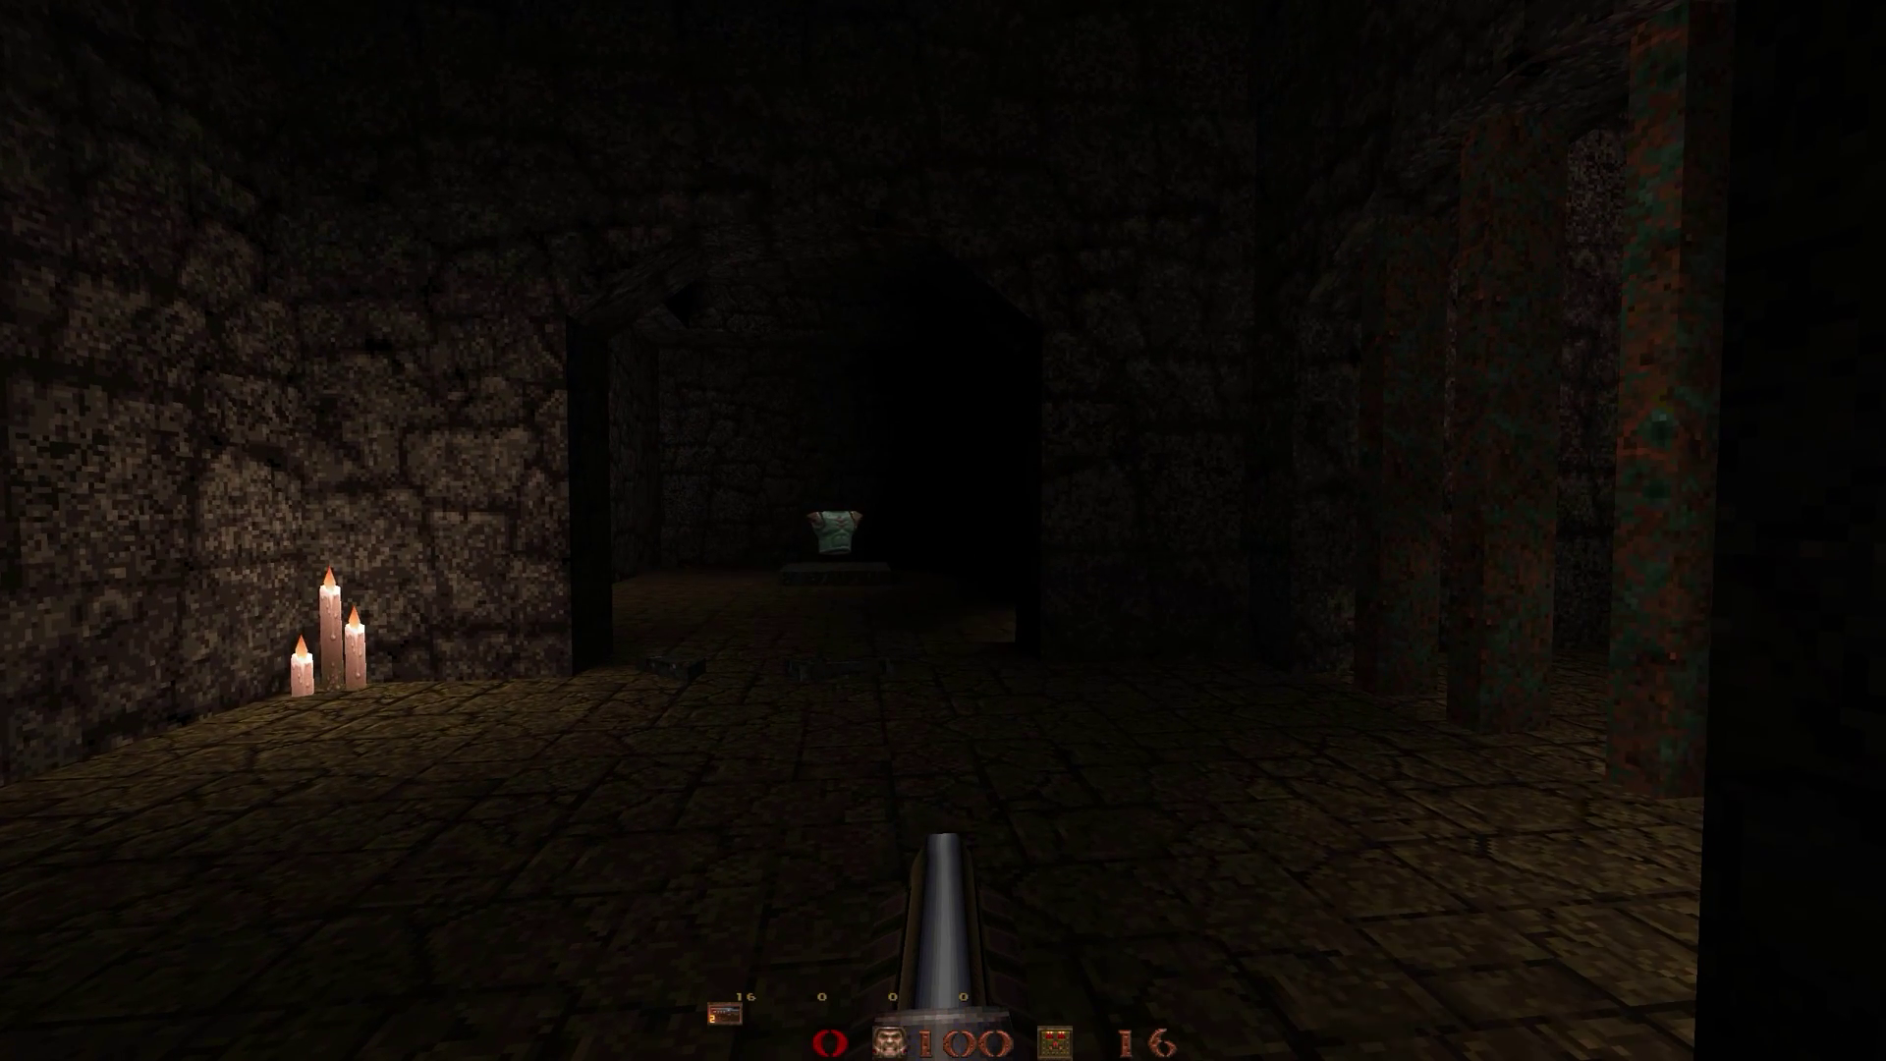
key(w)
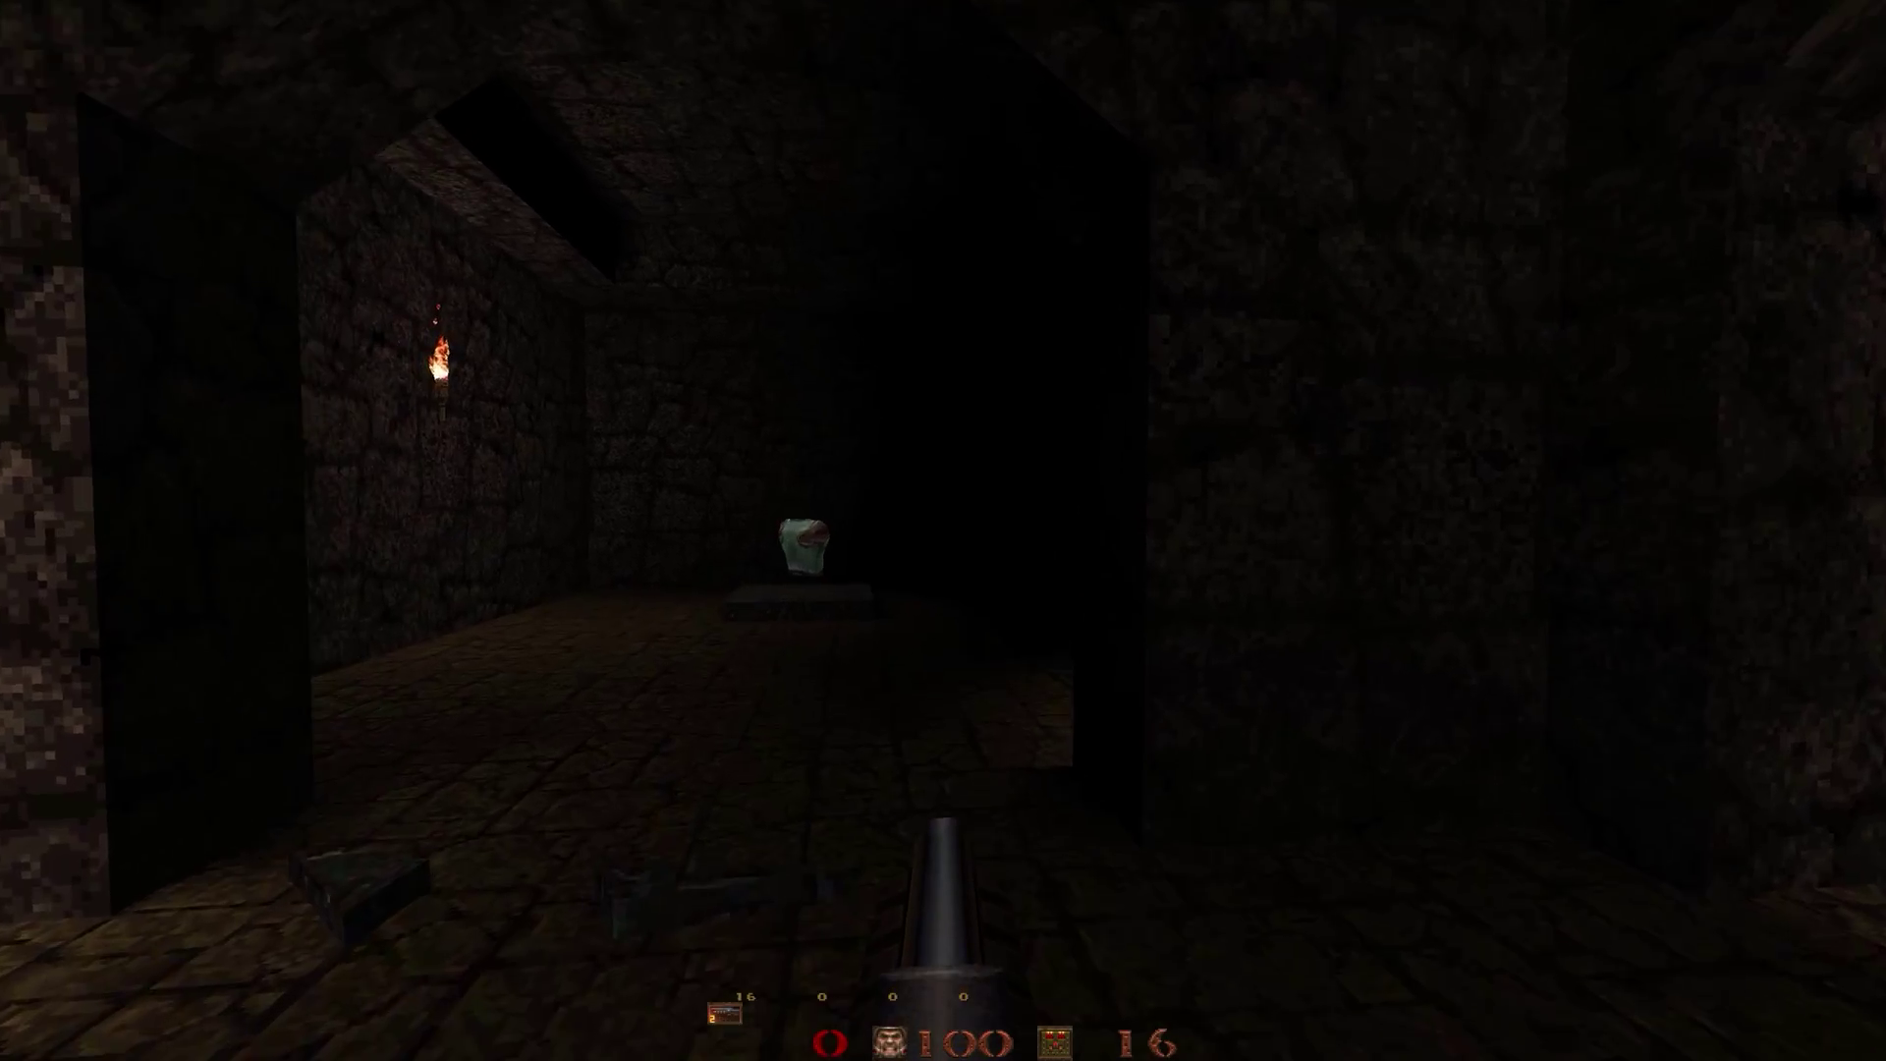
key(s)
key(a)
key(w)
key(w)
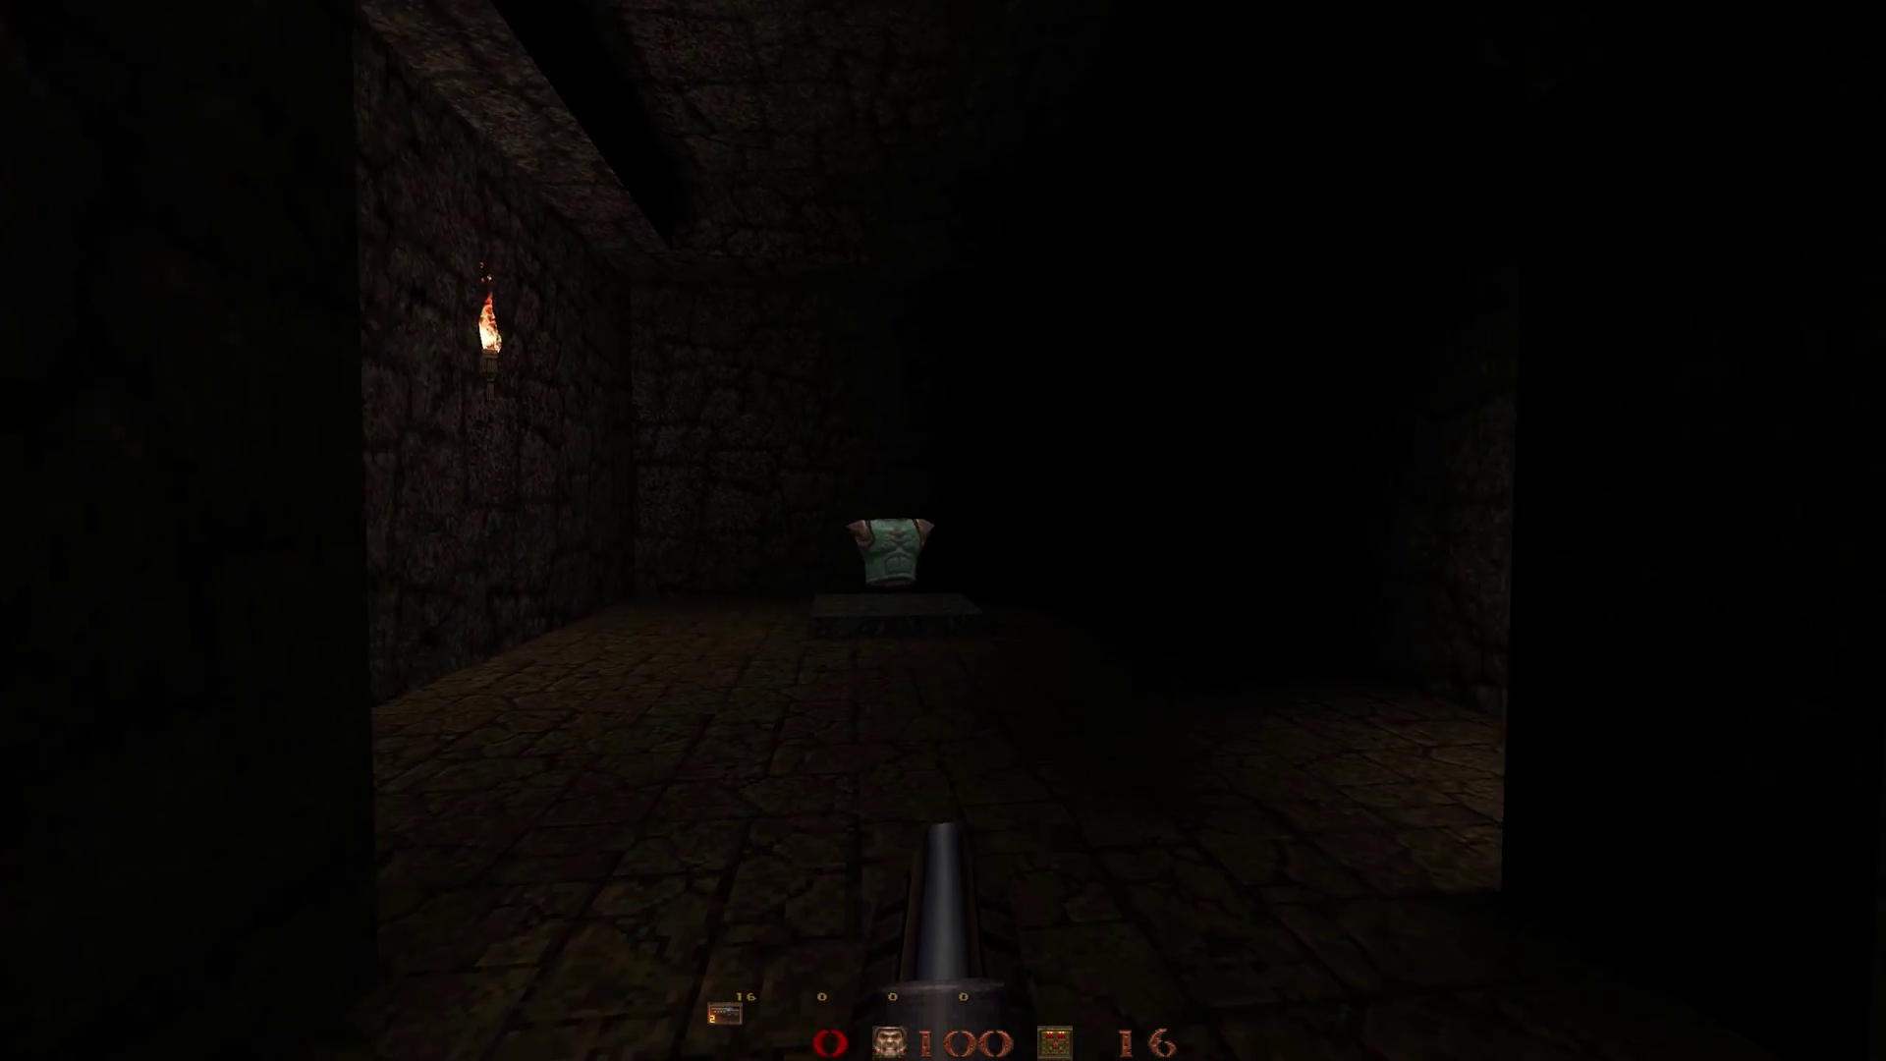
key(s)
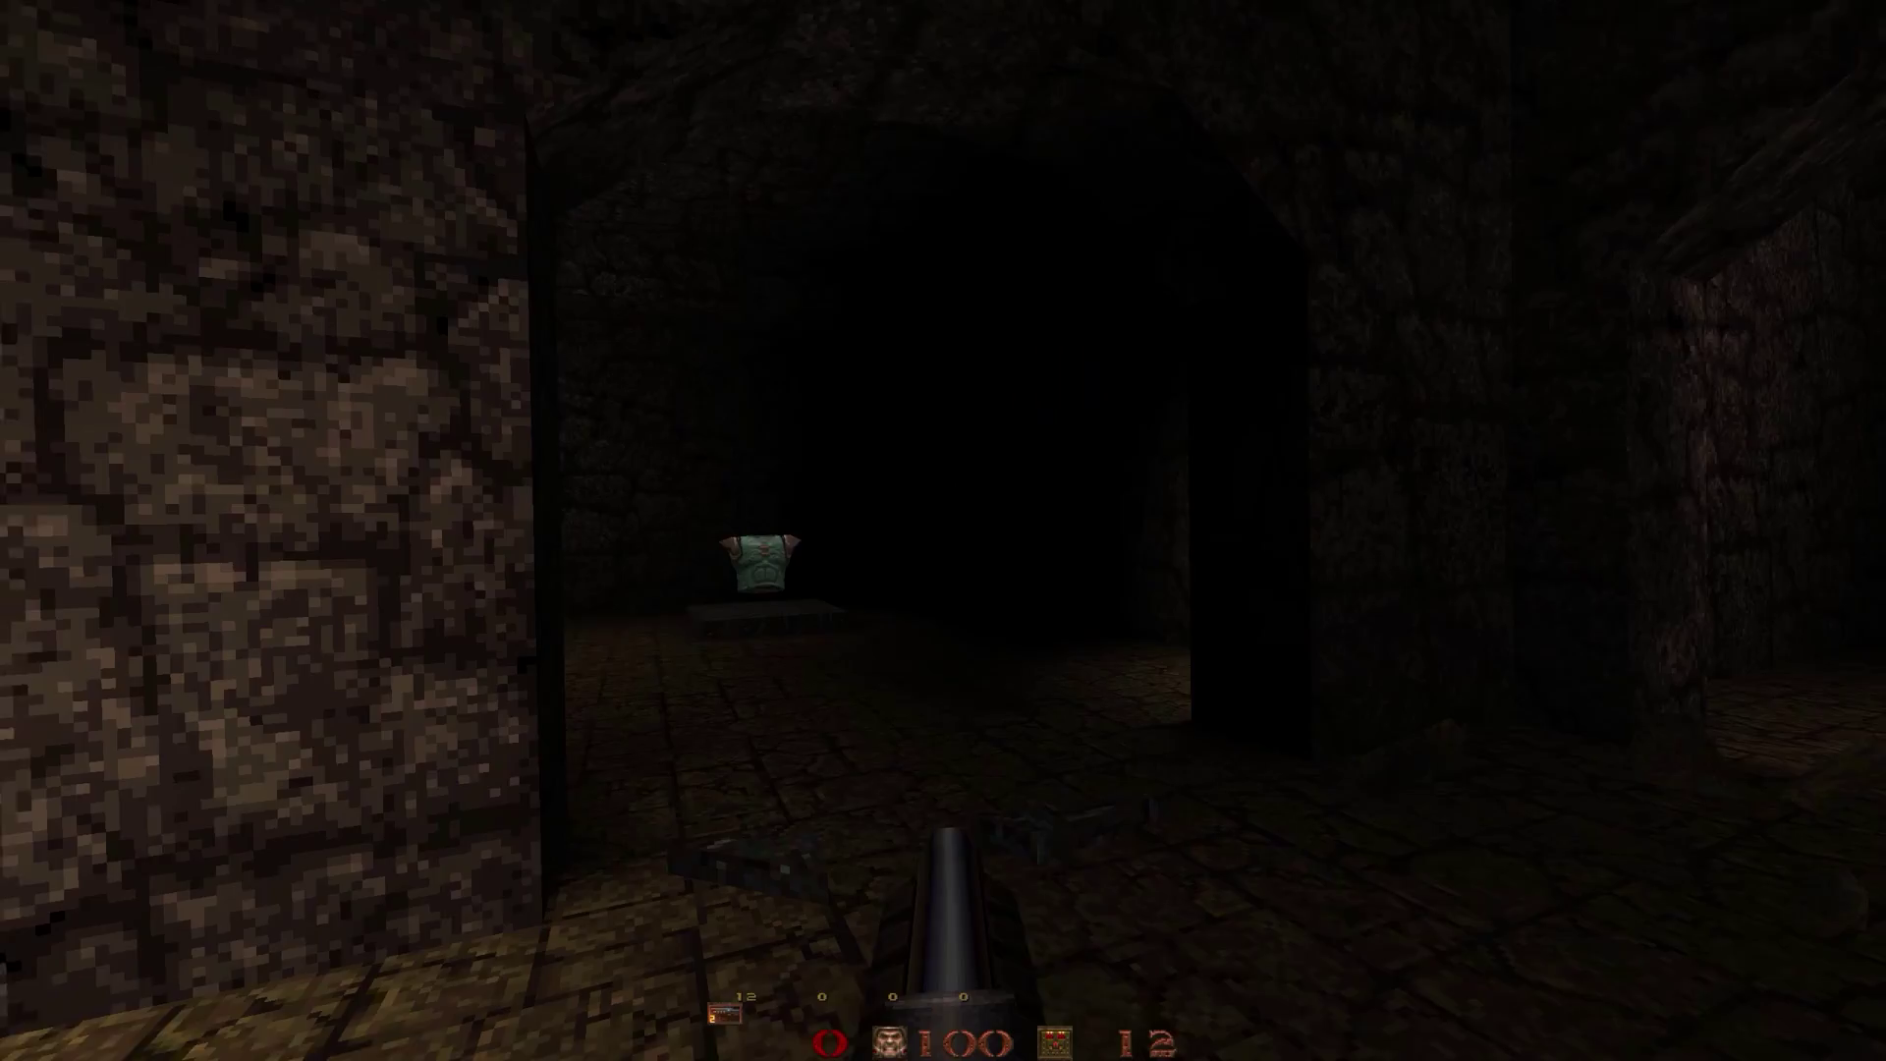
key(s)
key(d)
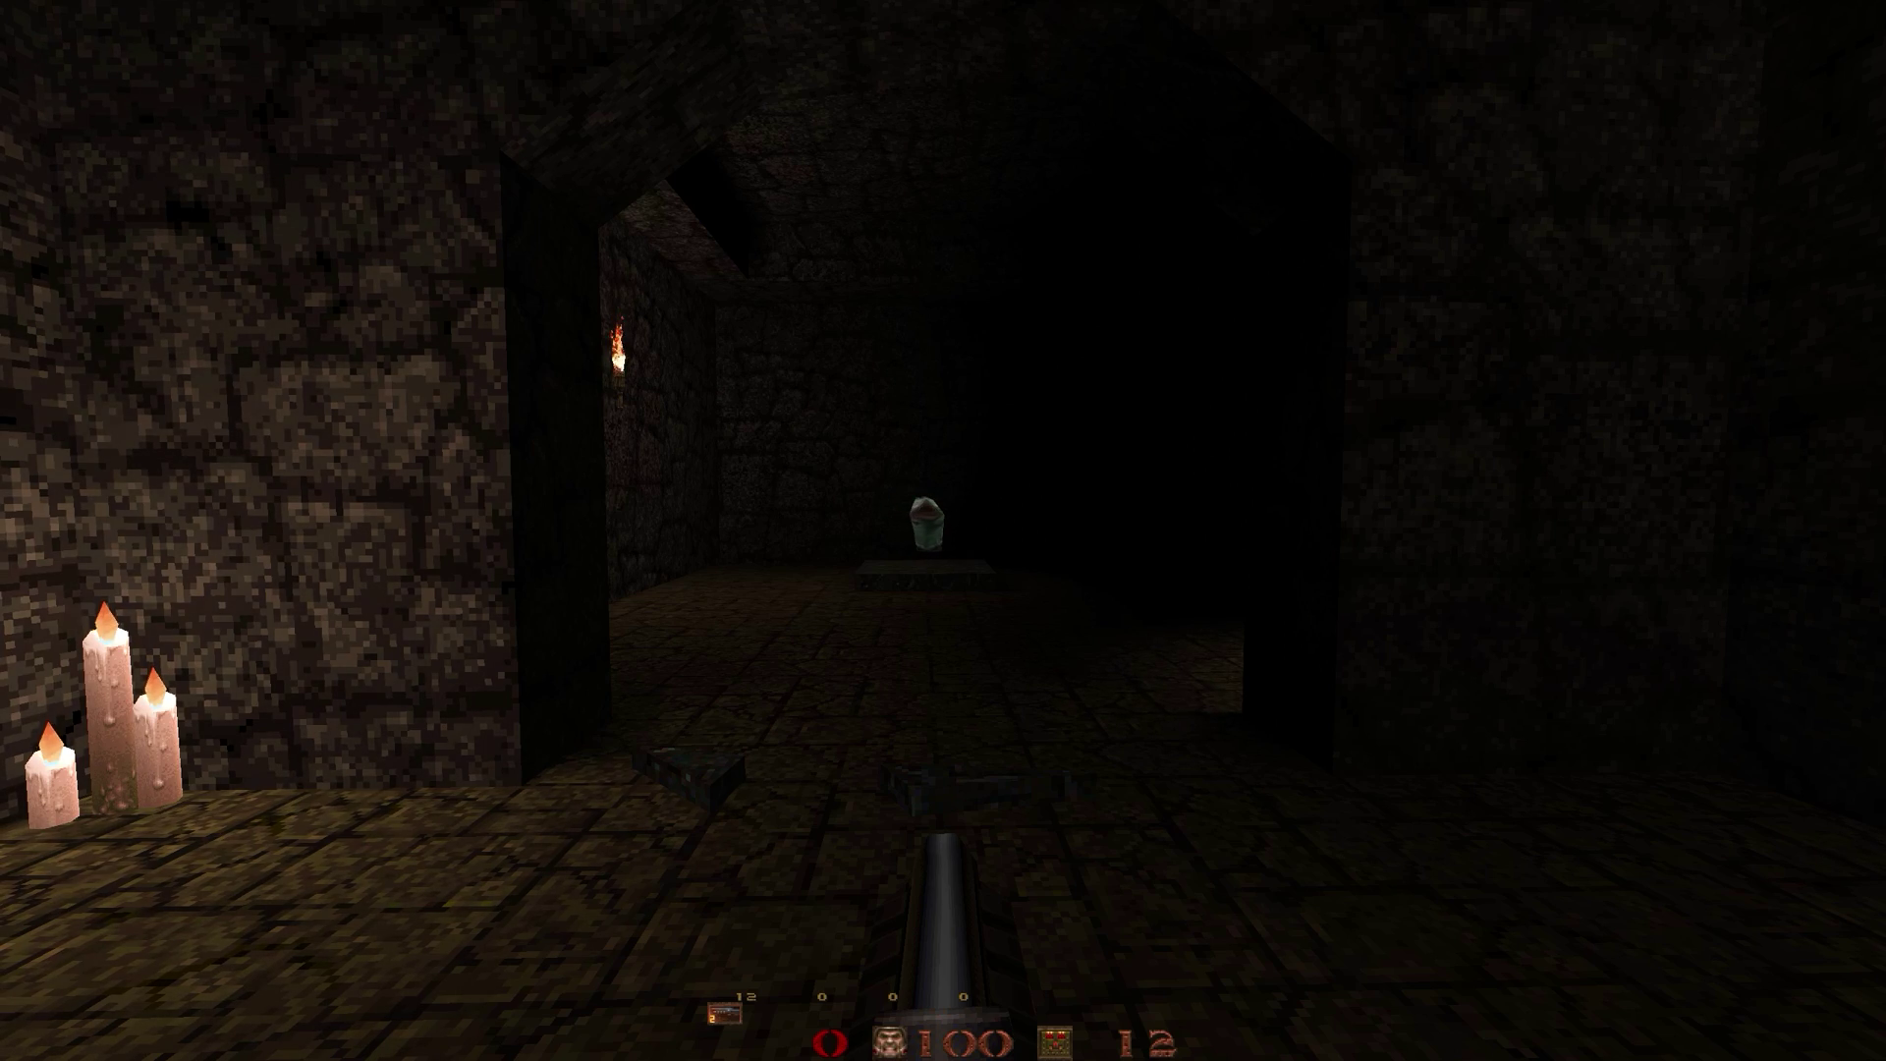
key(a)
key(w)
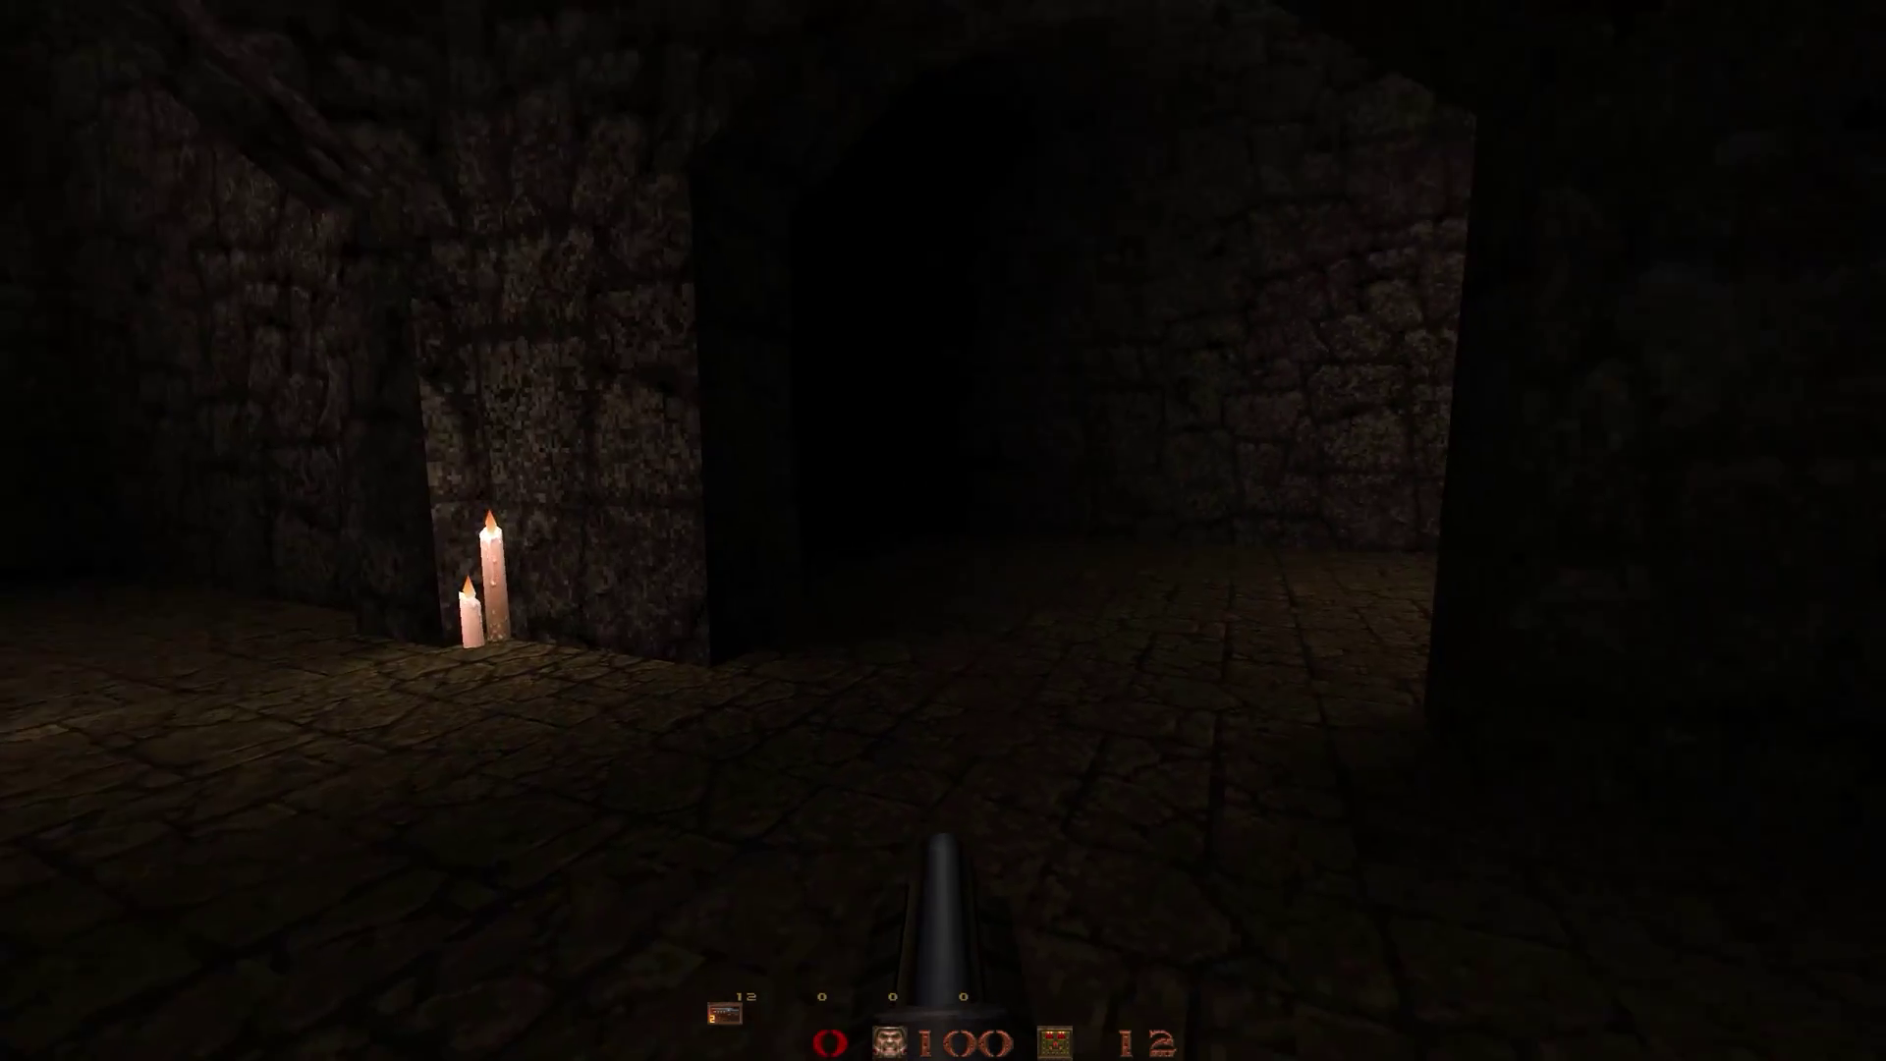